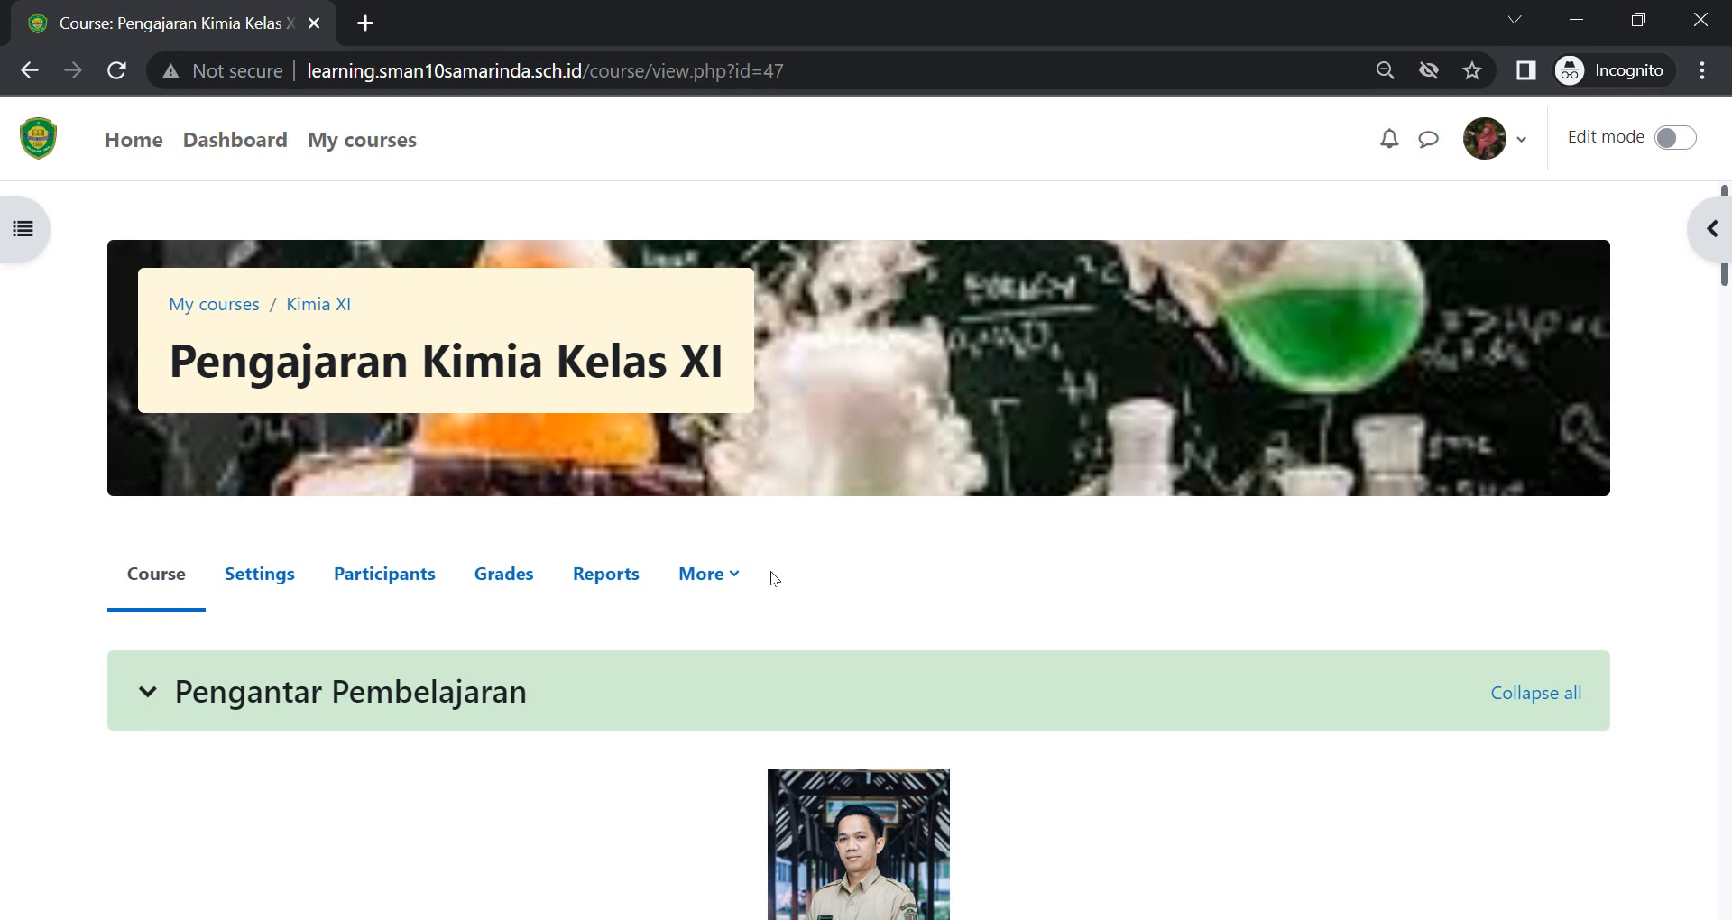
Open the Pengajaran Kimia Kelas XI question bank and return to the course page.
click(734, 575)
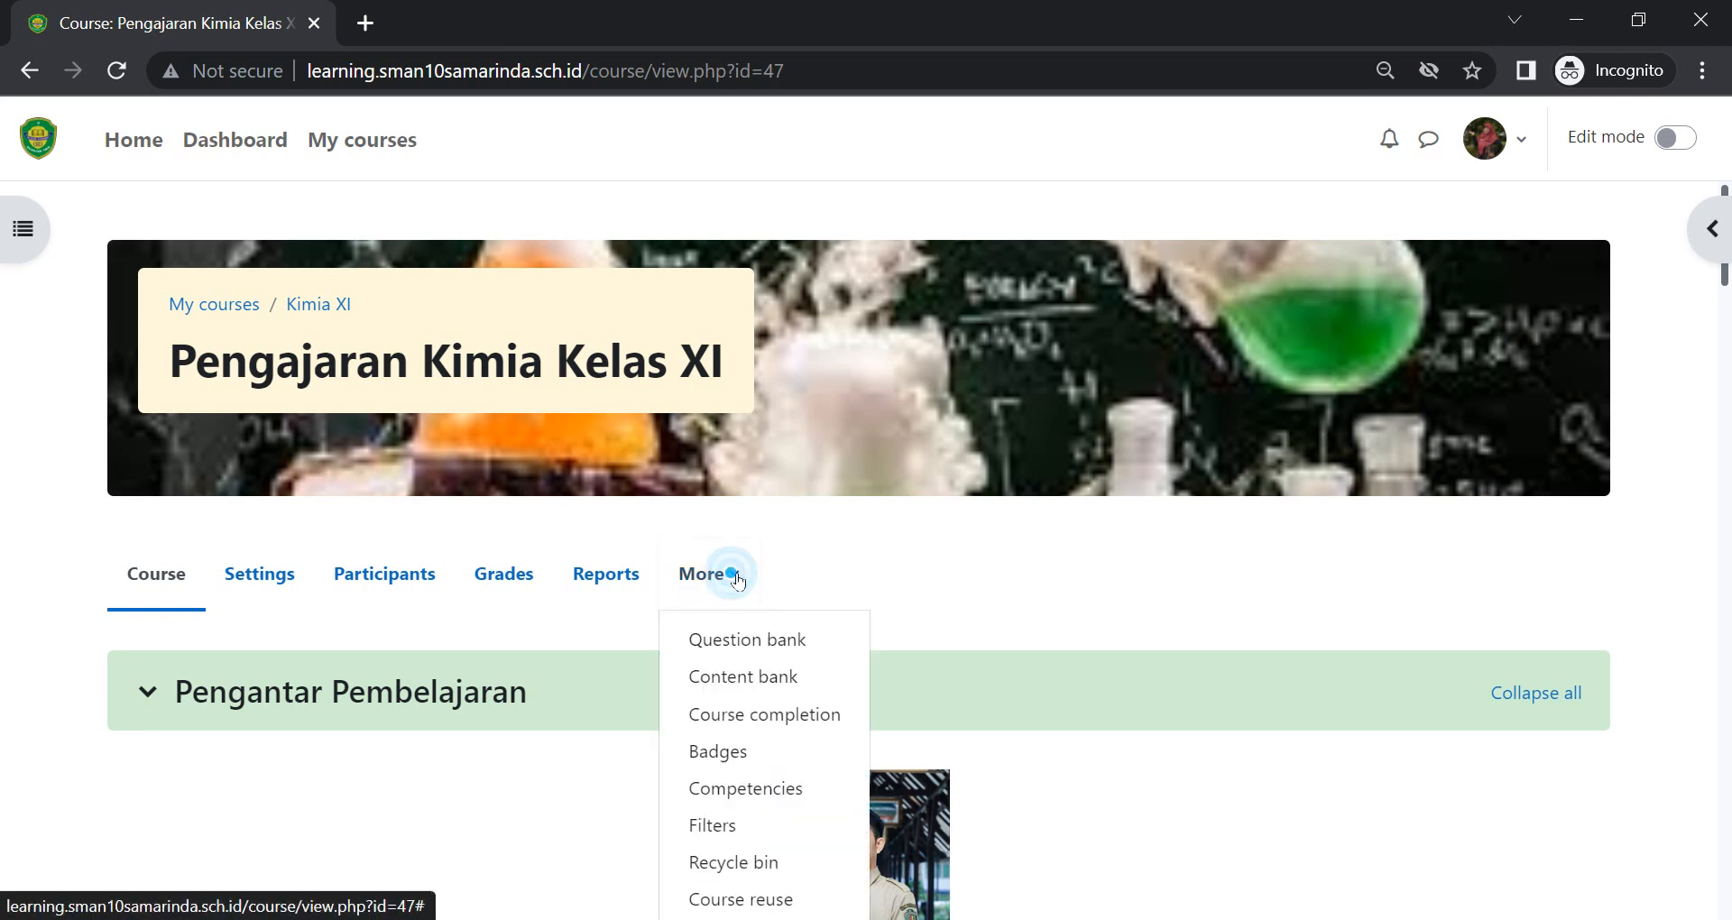
click(793, 640)
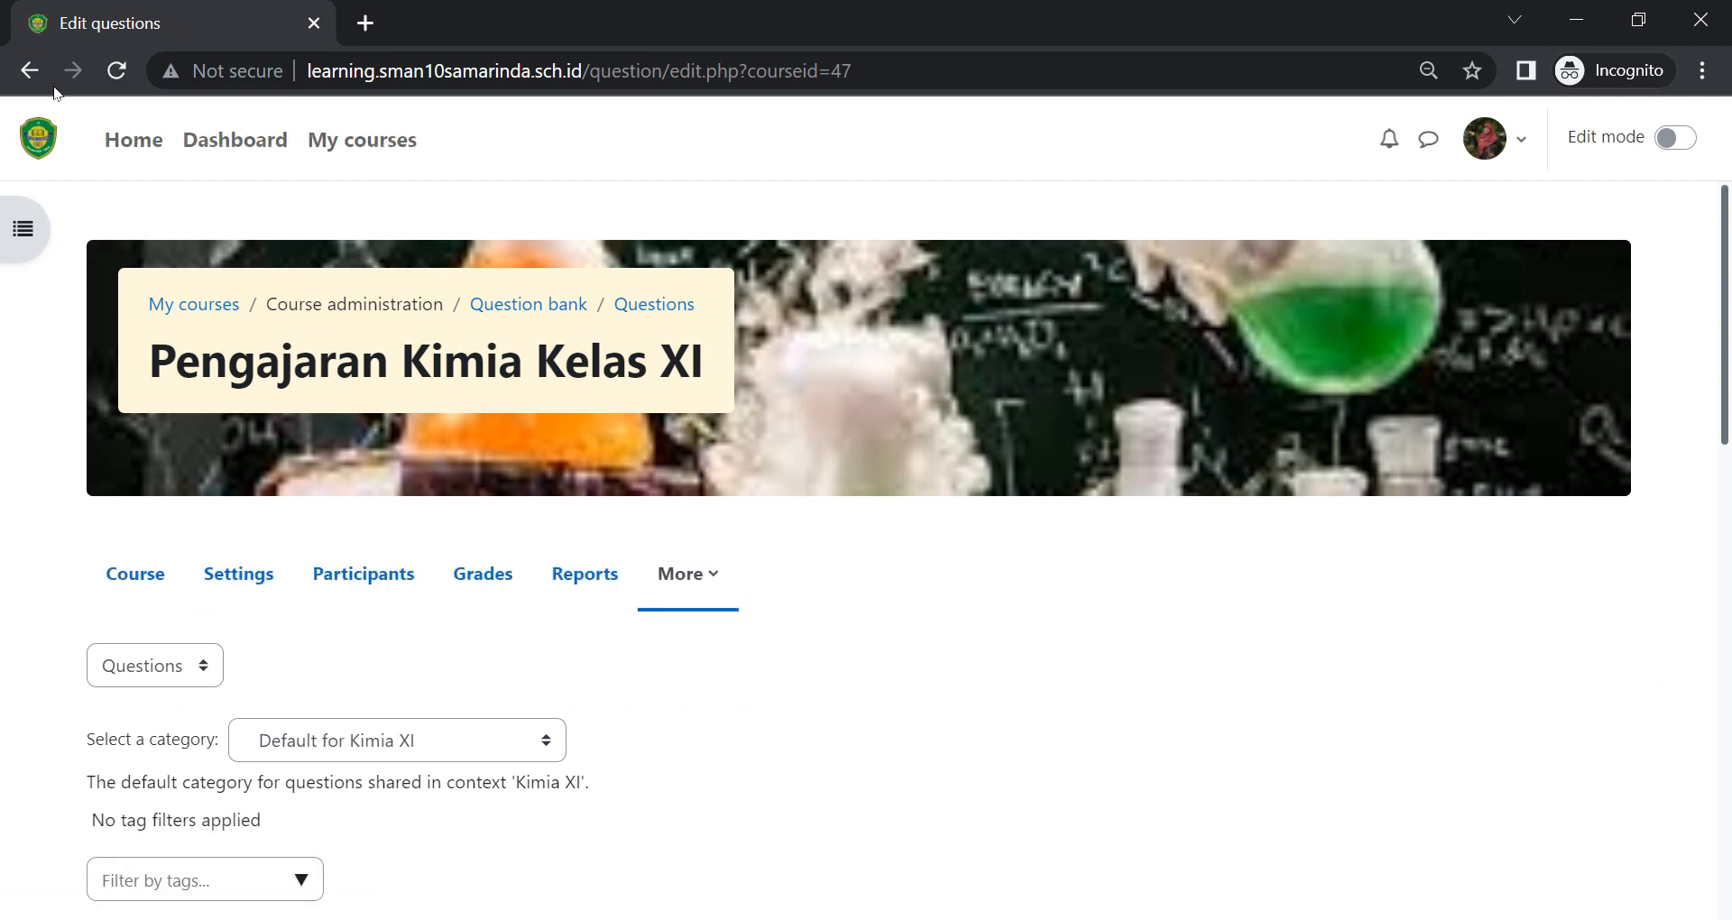
click(30, 70)
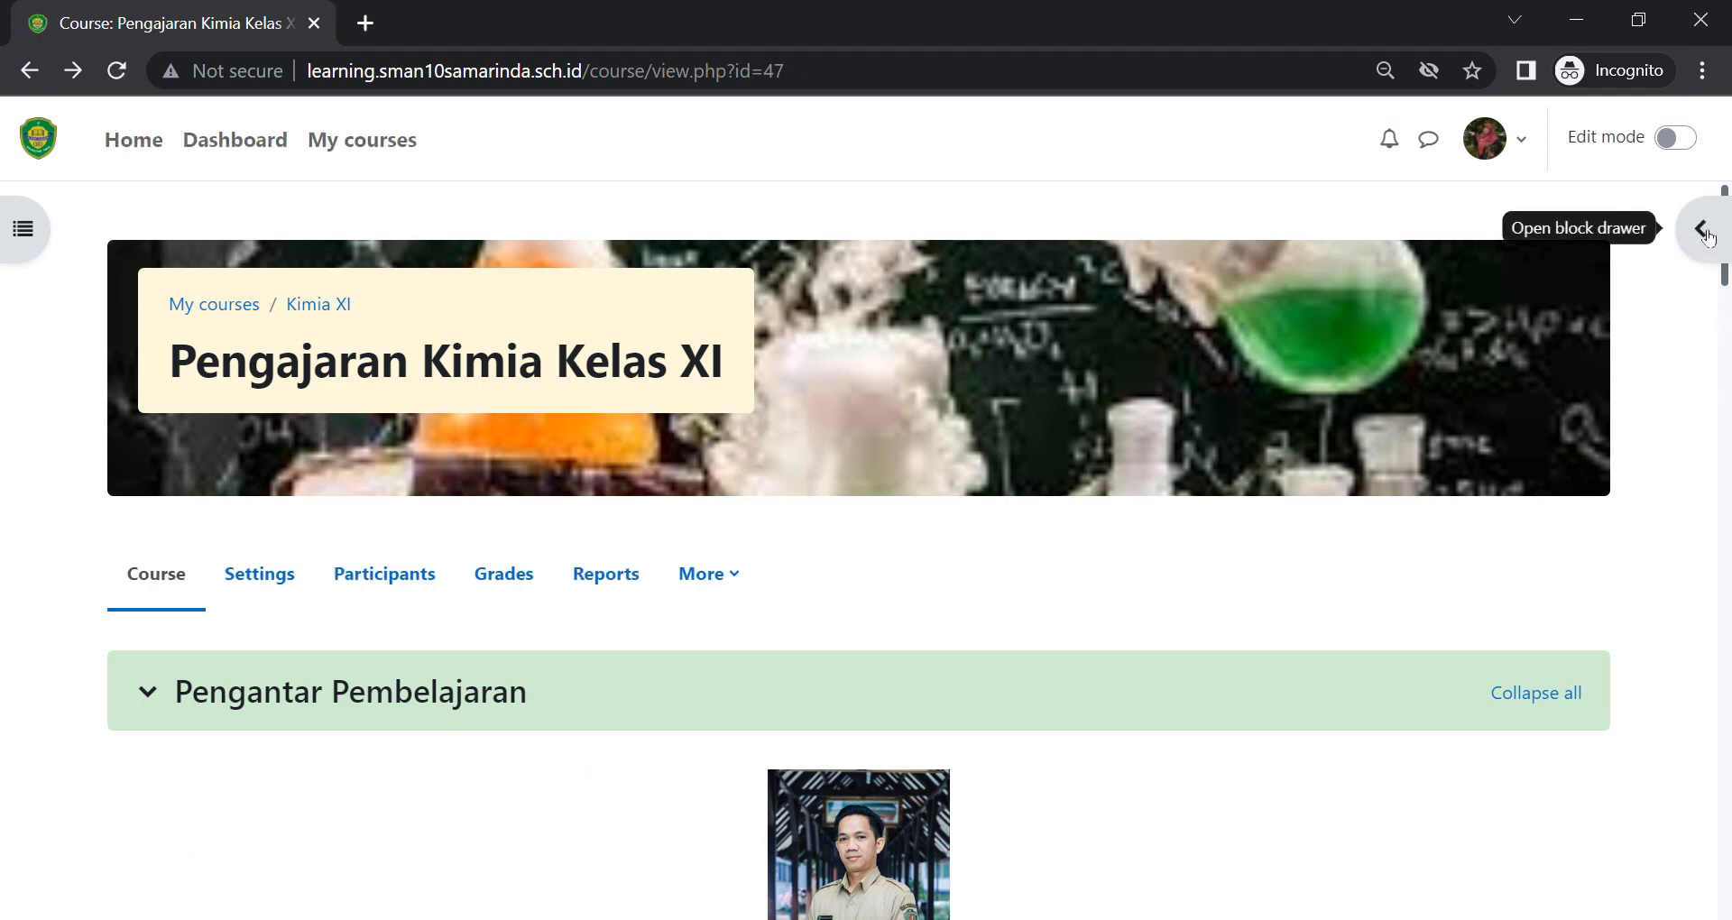
Open the question bank of Pengajaran Kimia Kelas XI from the course administration links in the block drawer.
click(1708, 230)
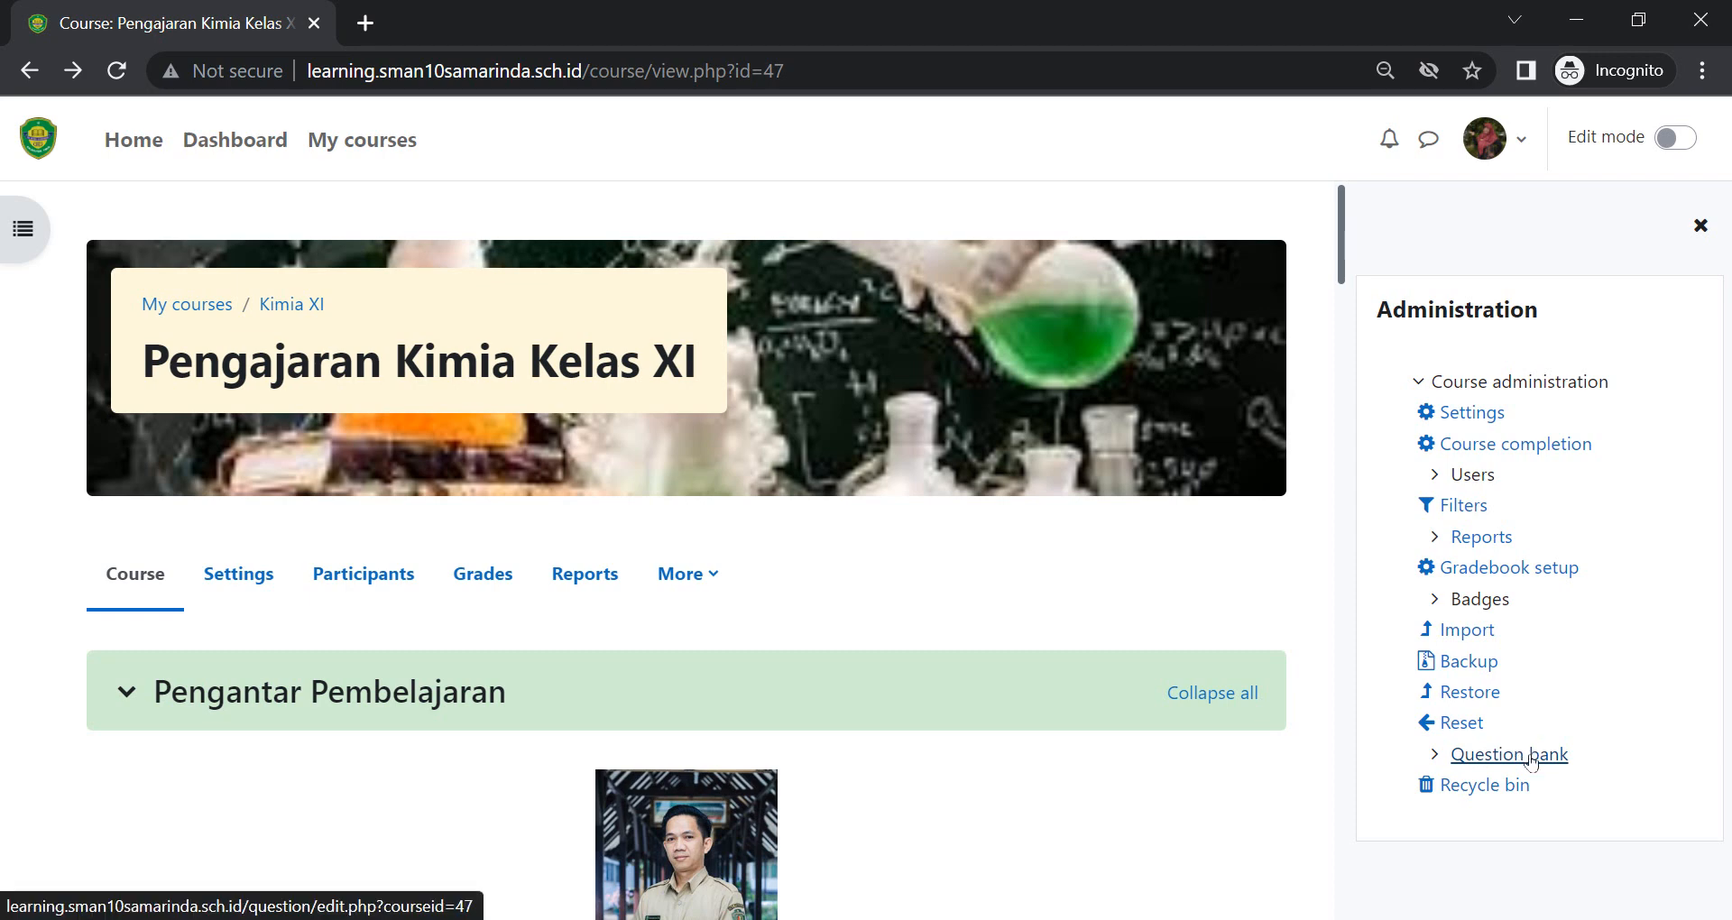
click(1436, 754)
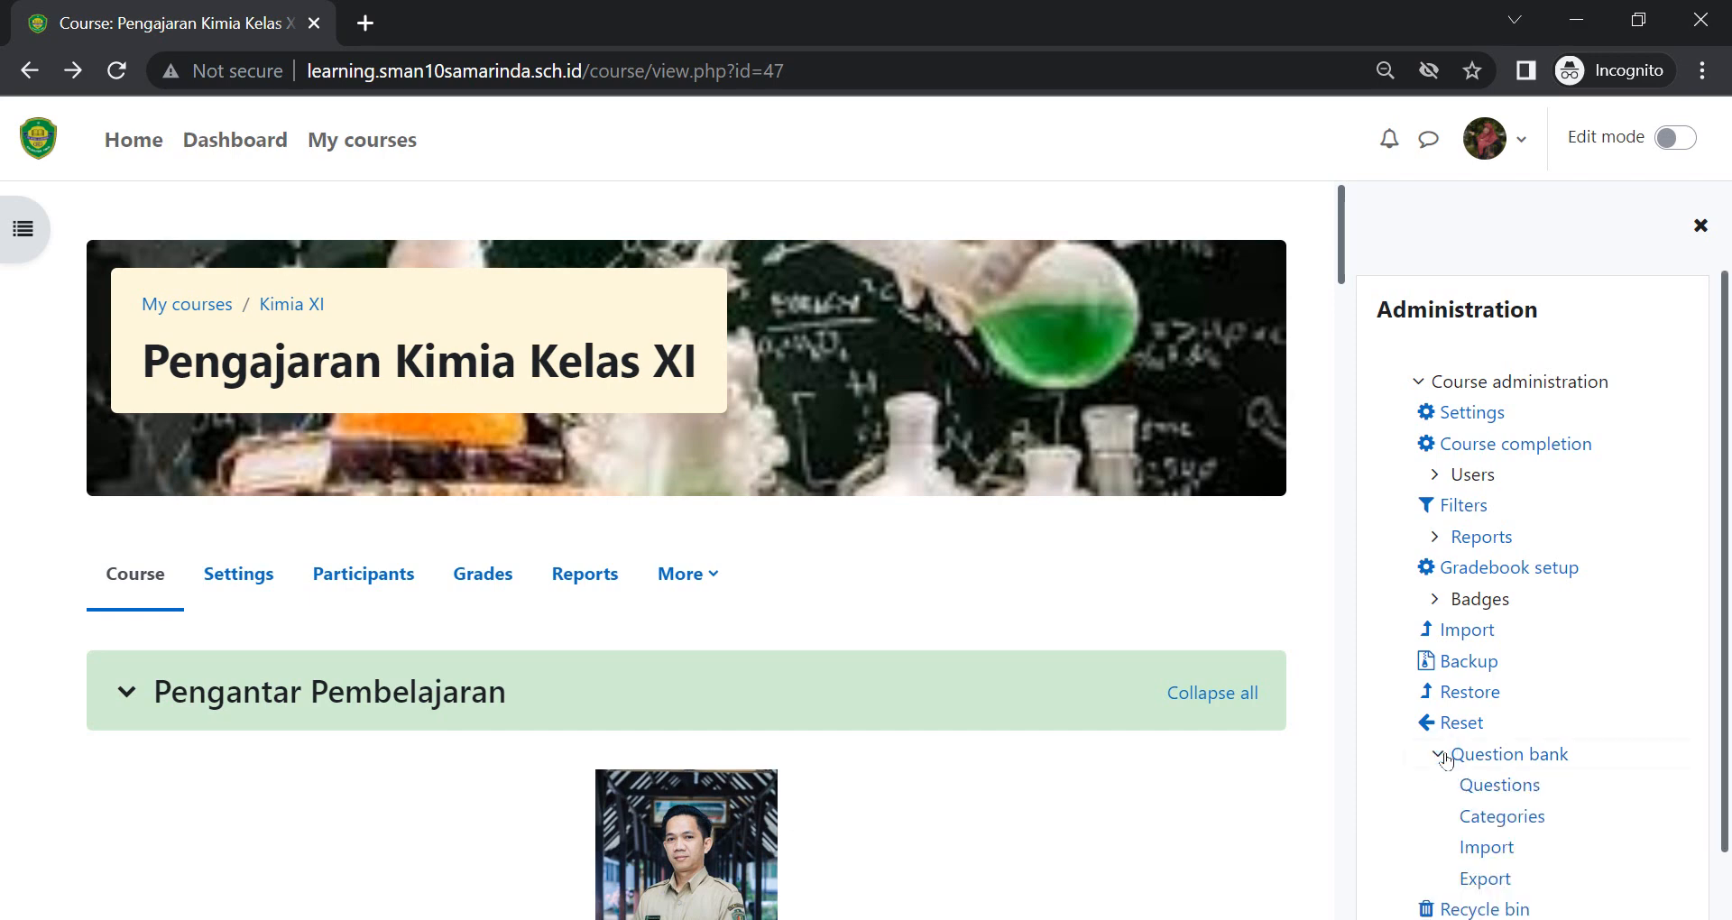
scroll(1718, 794, down, 2)
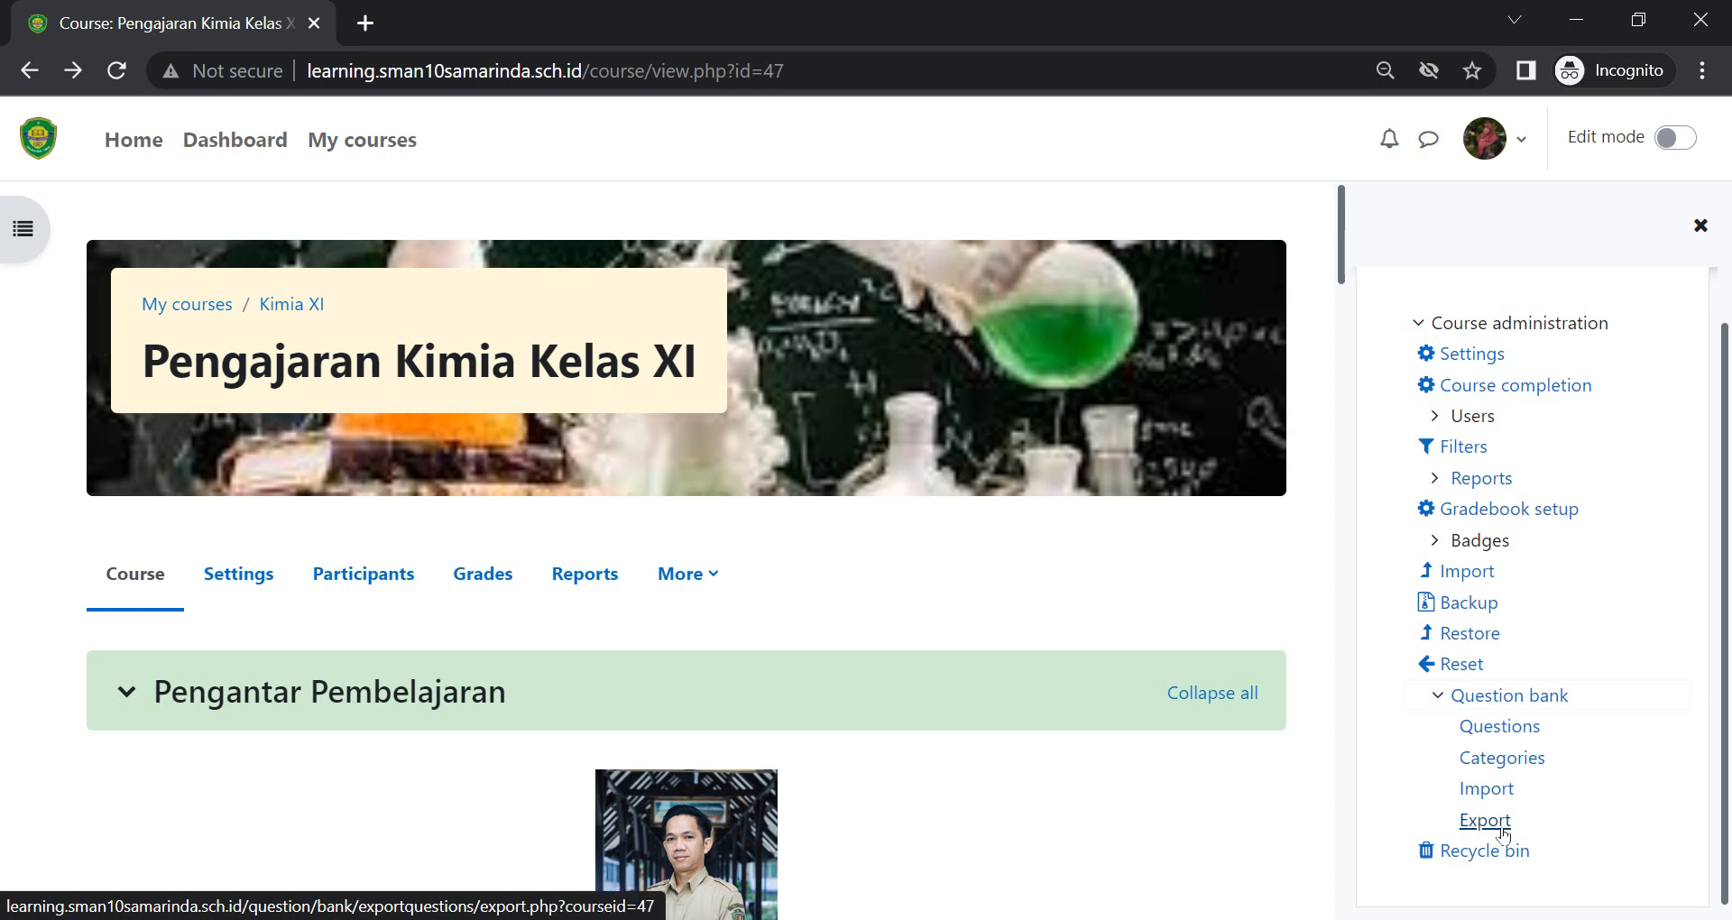
click(1537, 704)
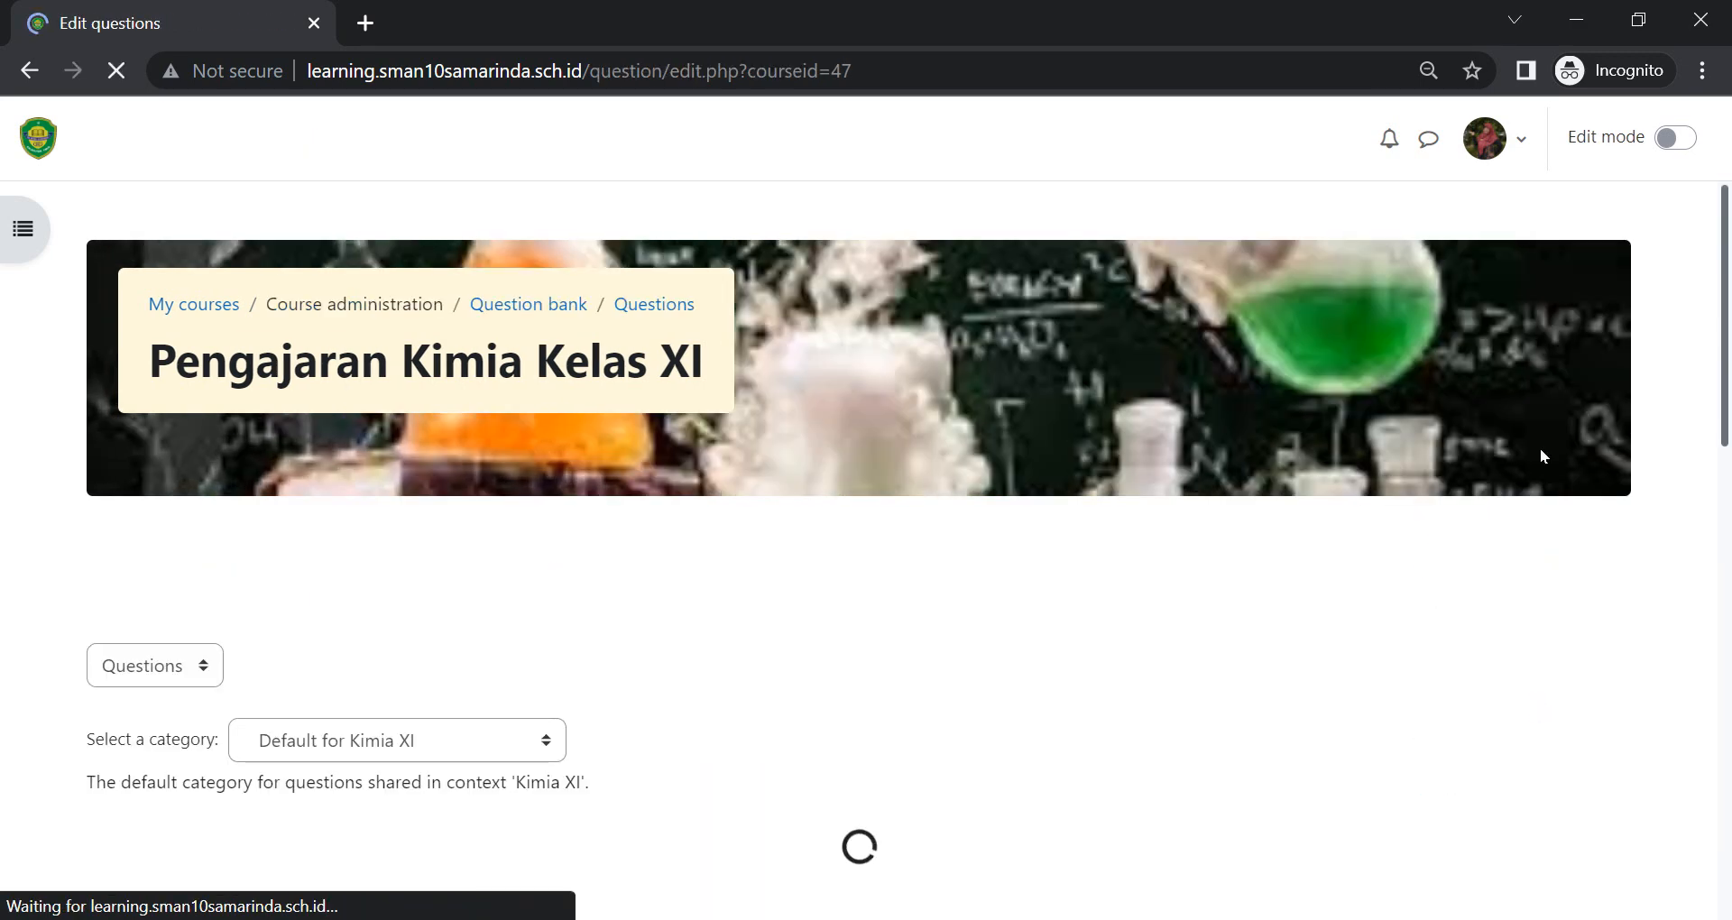
scroll(1726, 478, down, 2)
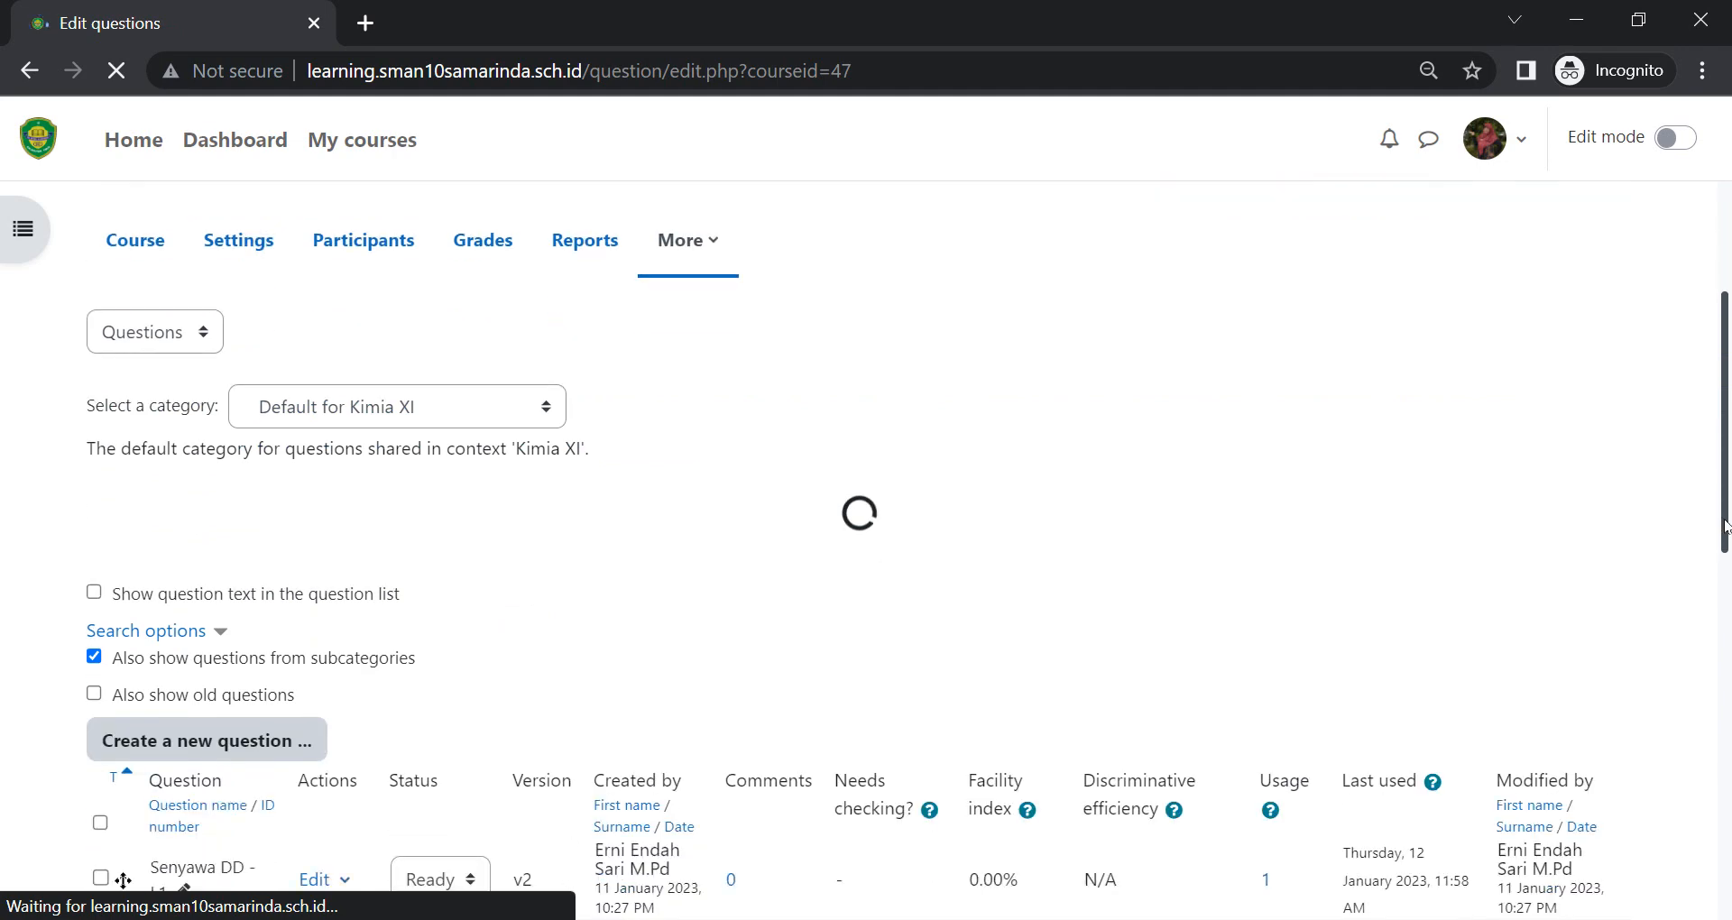
scroll(1707, 451, up, 1)
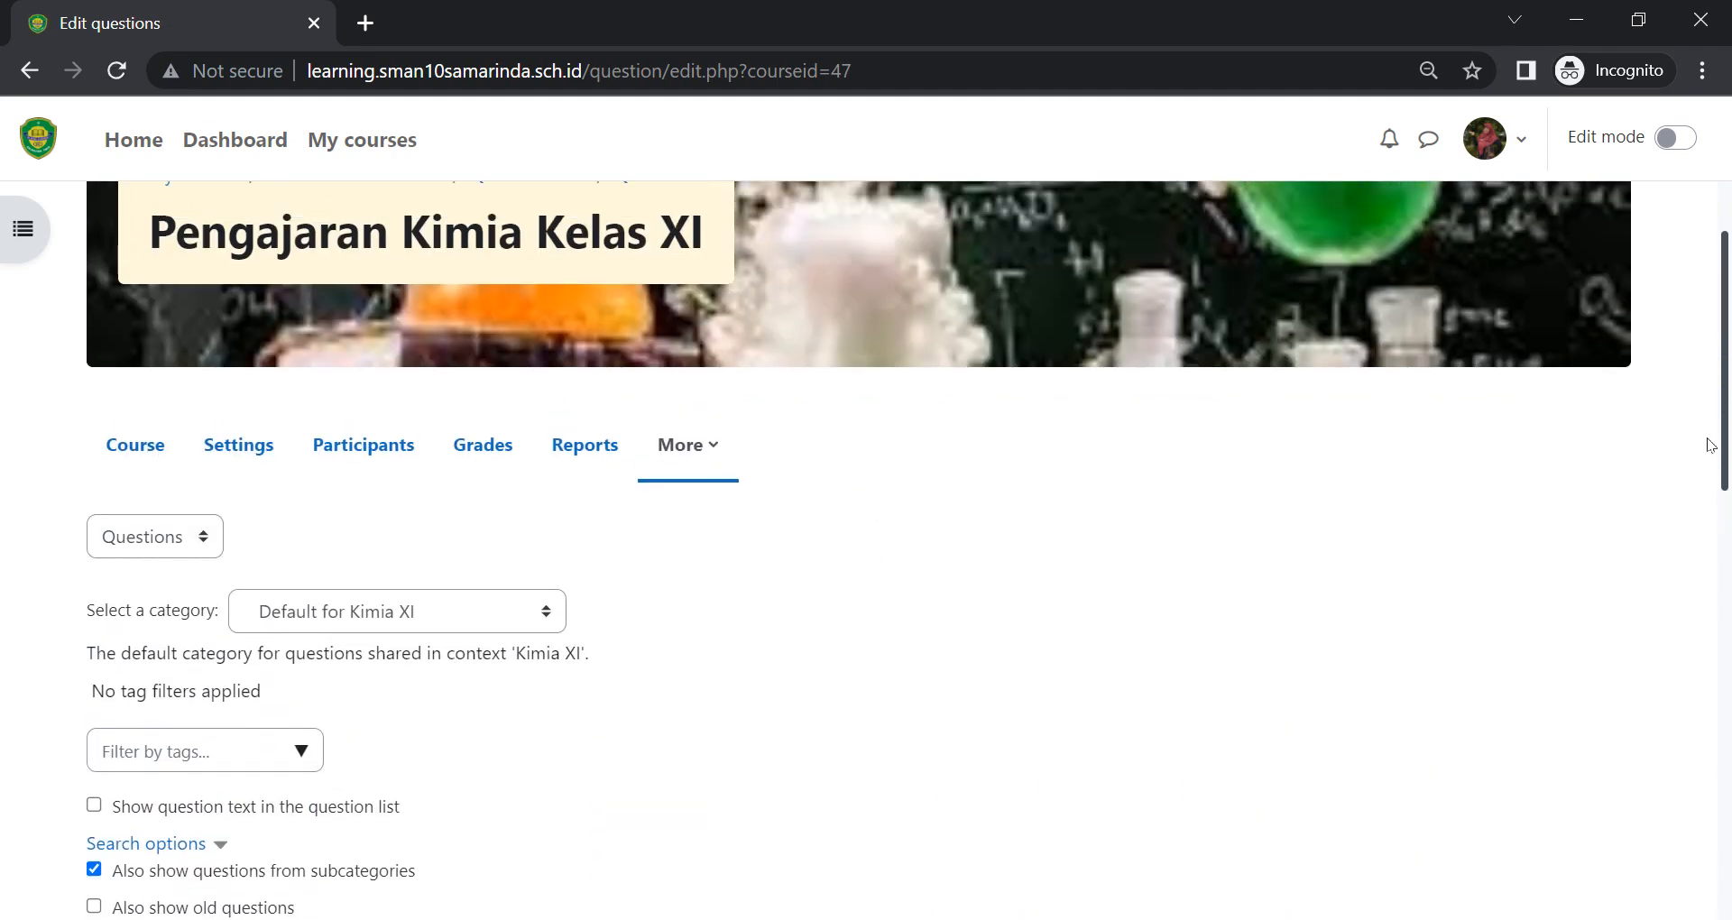
Switch the question bank from its question list to the Export page.
click(200, 523)
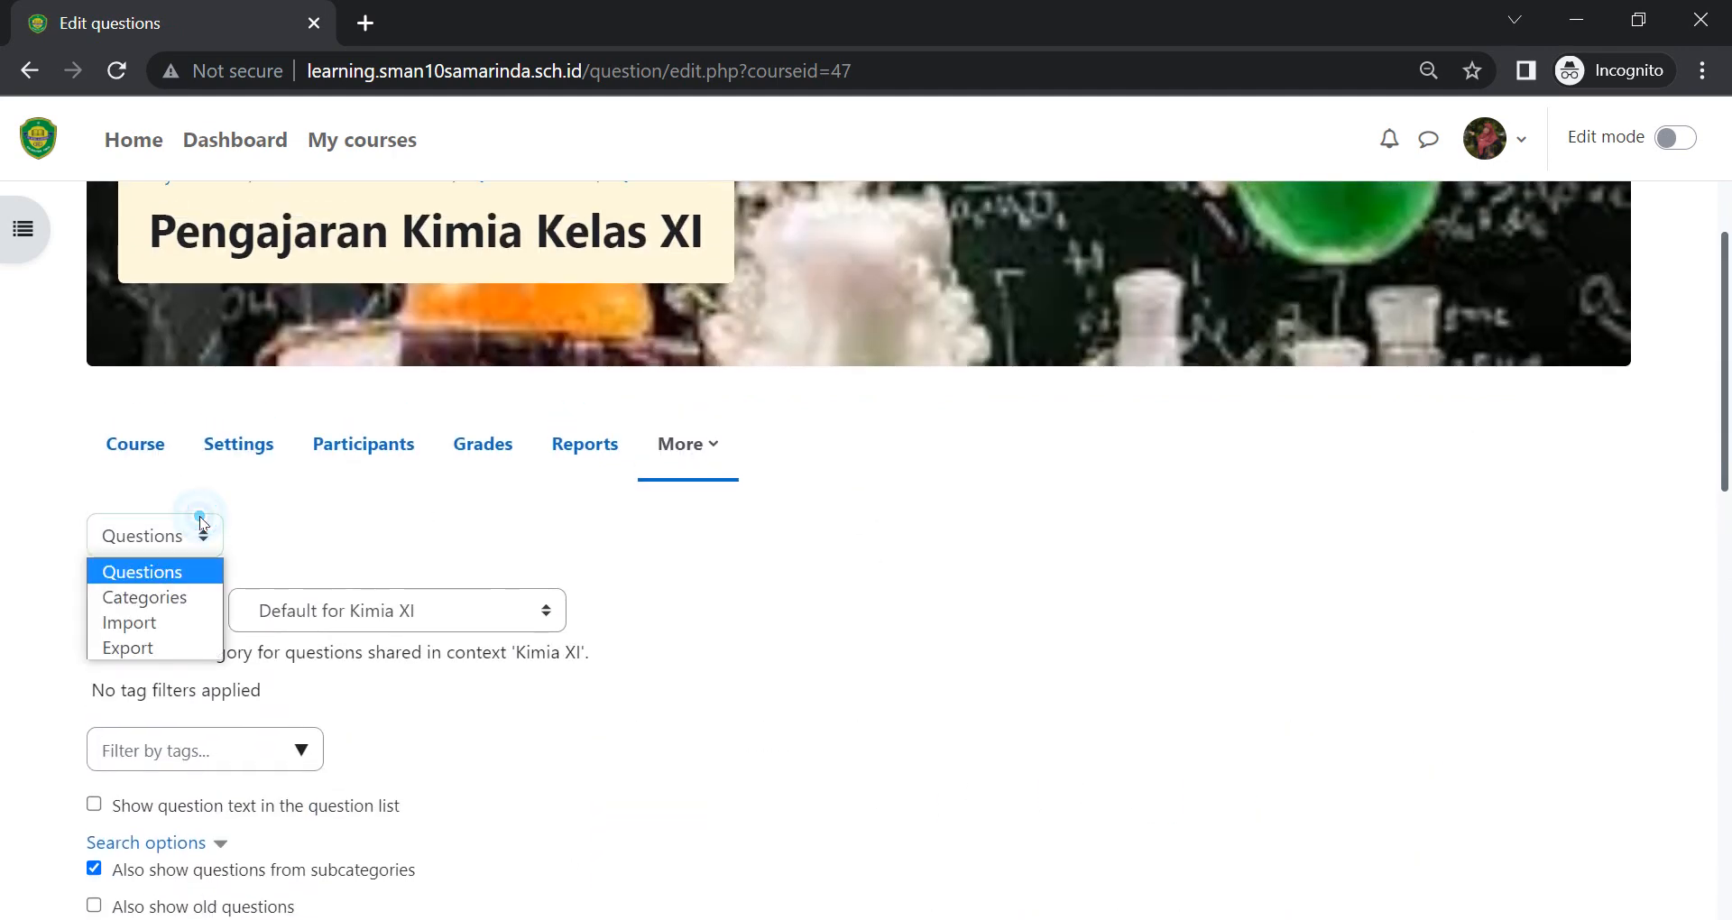
click(151, 647)
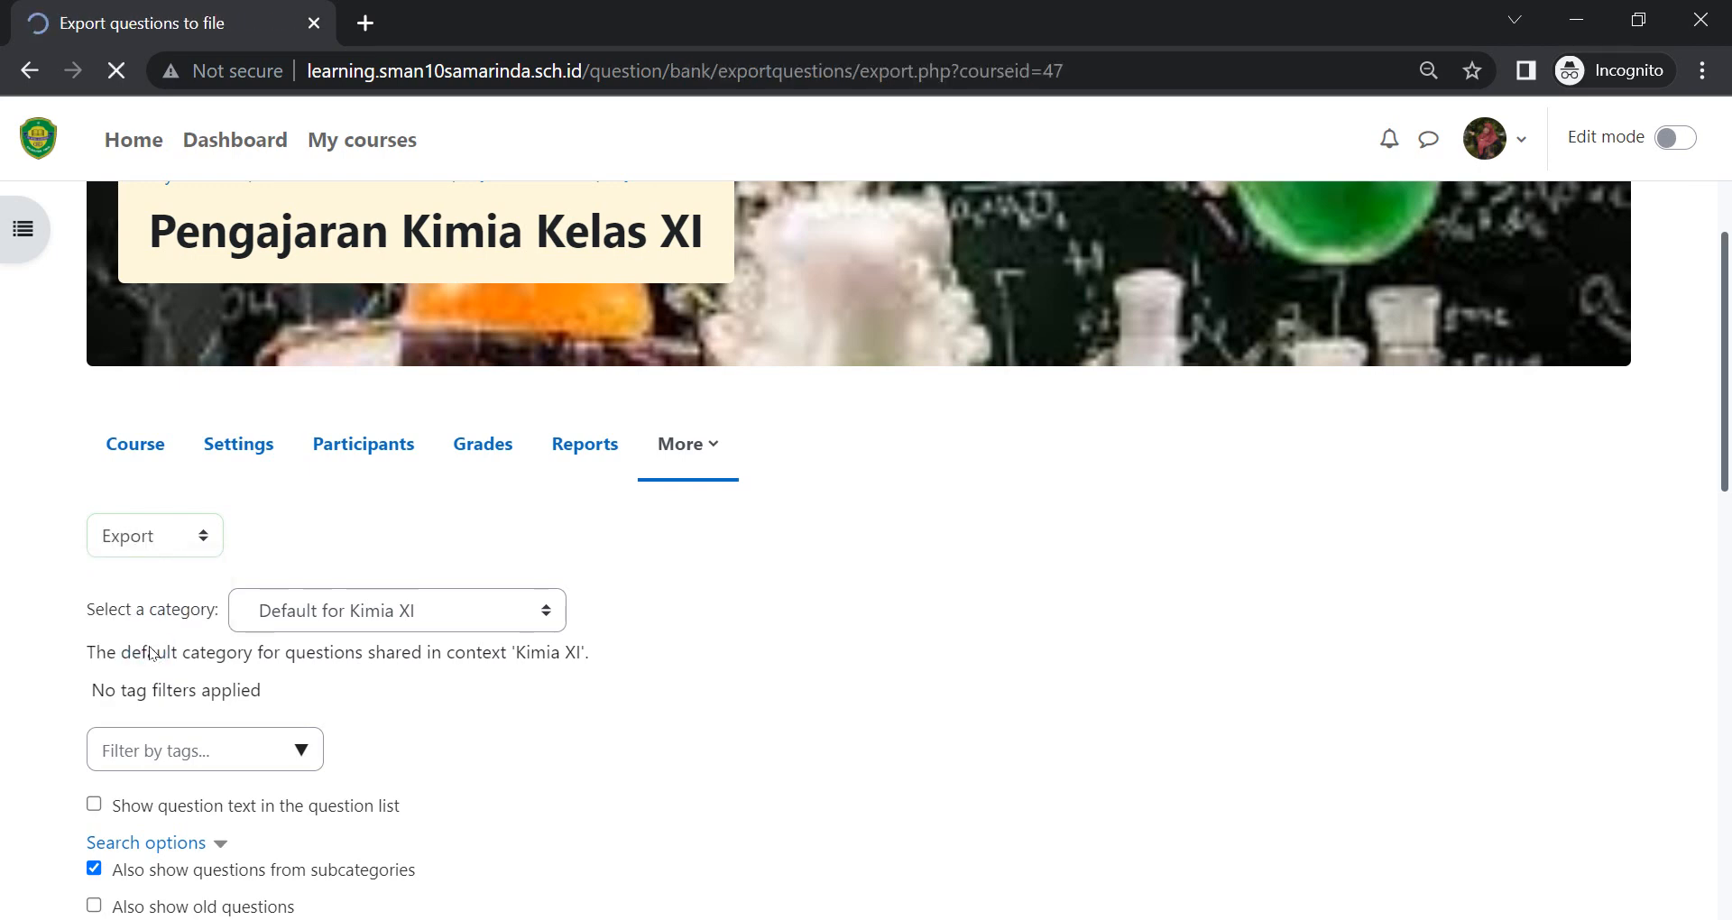
scroll(1728, 430, down, 3)
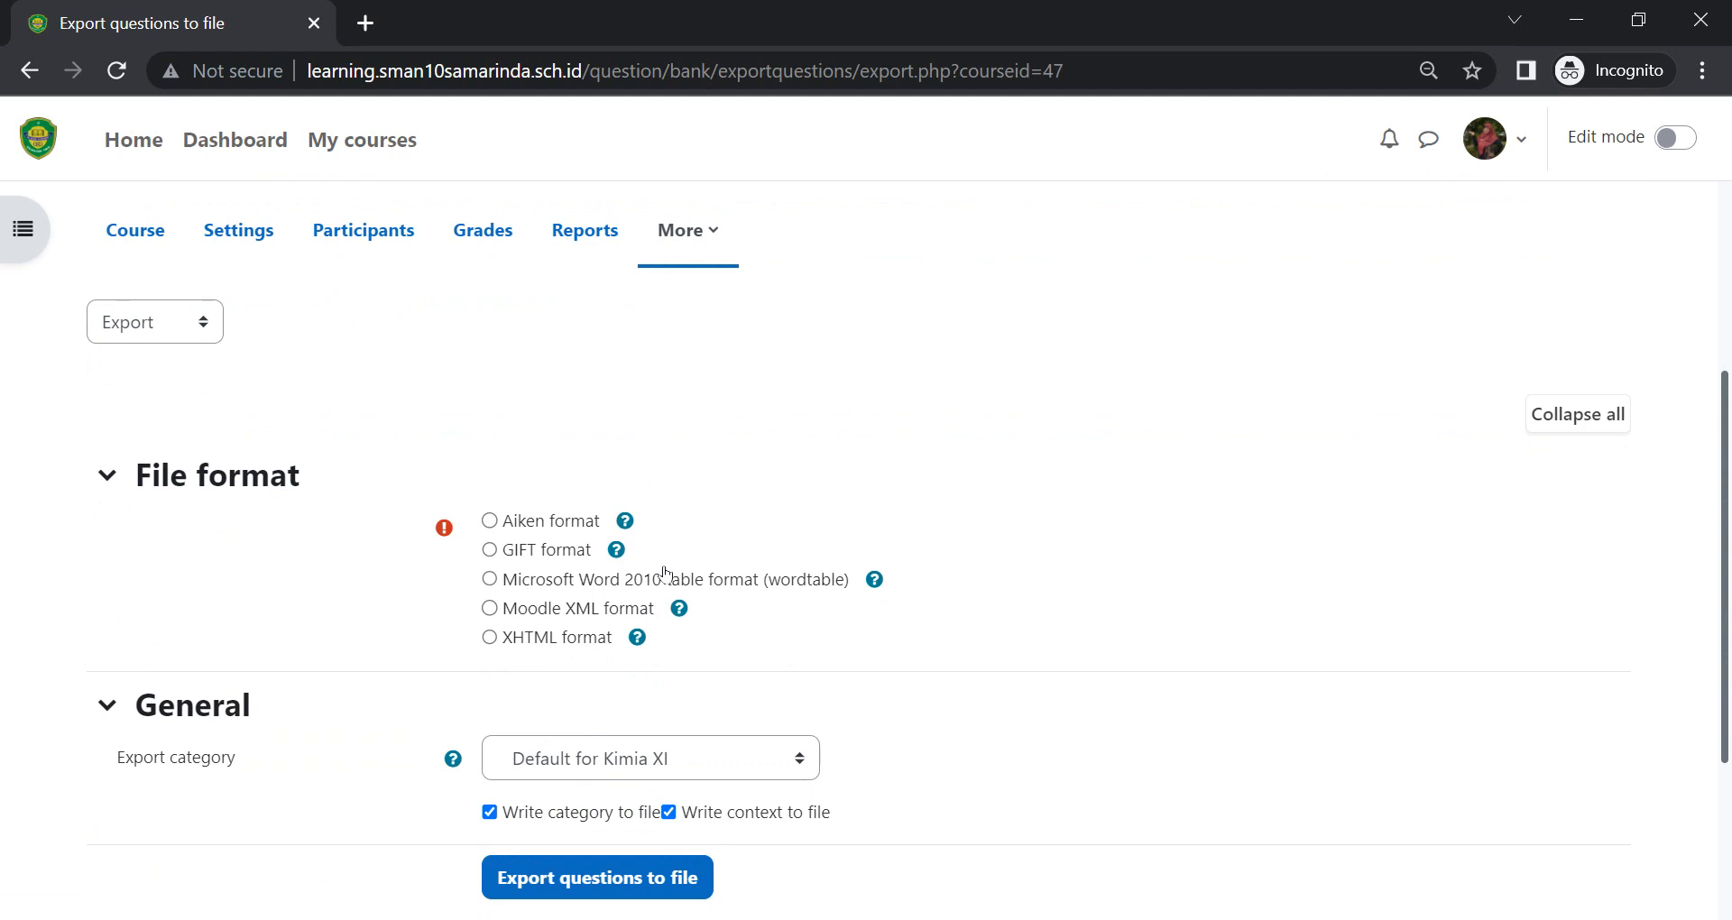
Export the questions of the Asam Basa category to a file in Microsoft Word 2010 table format (wordtable).
click(511, 577)
click(743, 755)
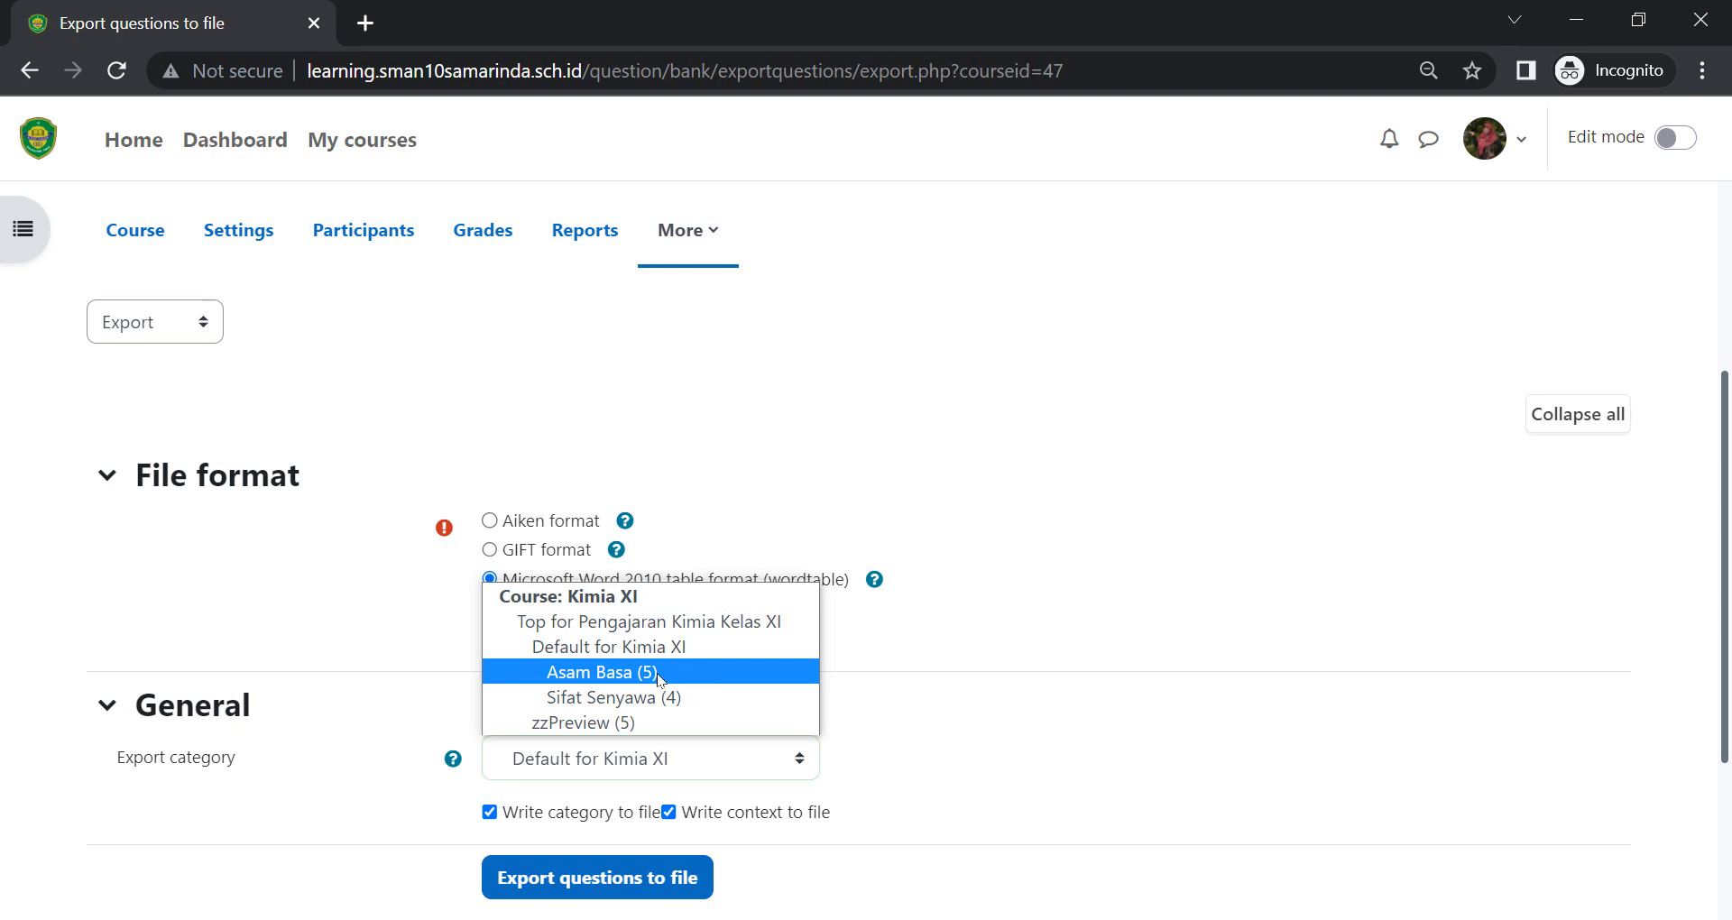
click(657, 672)
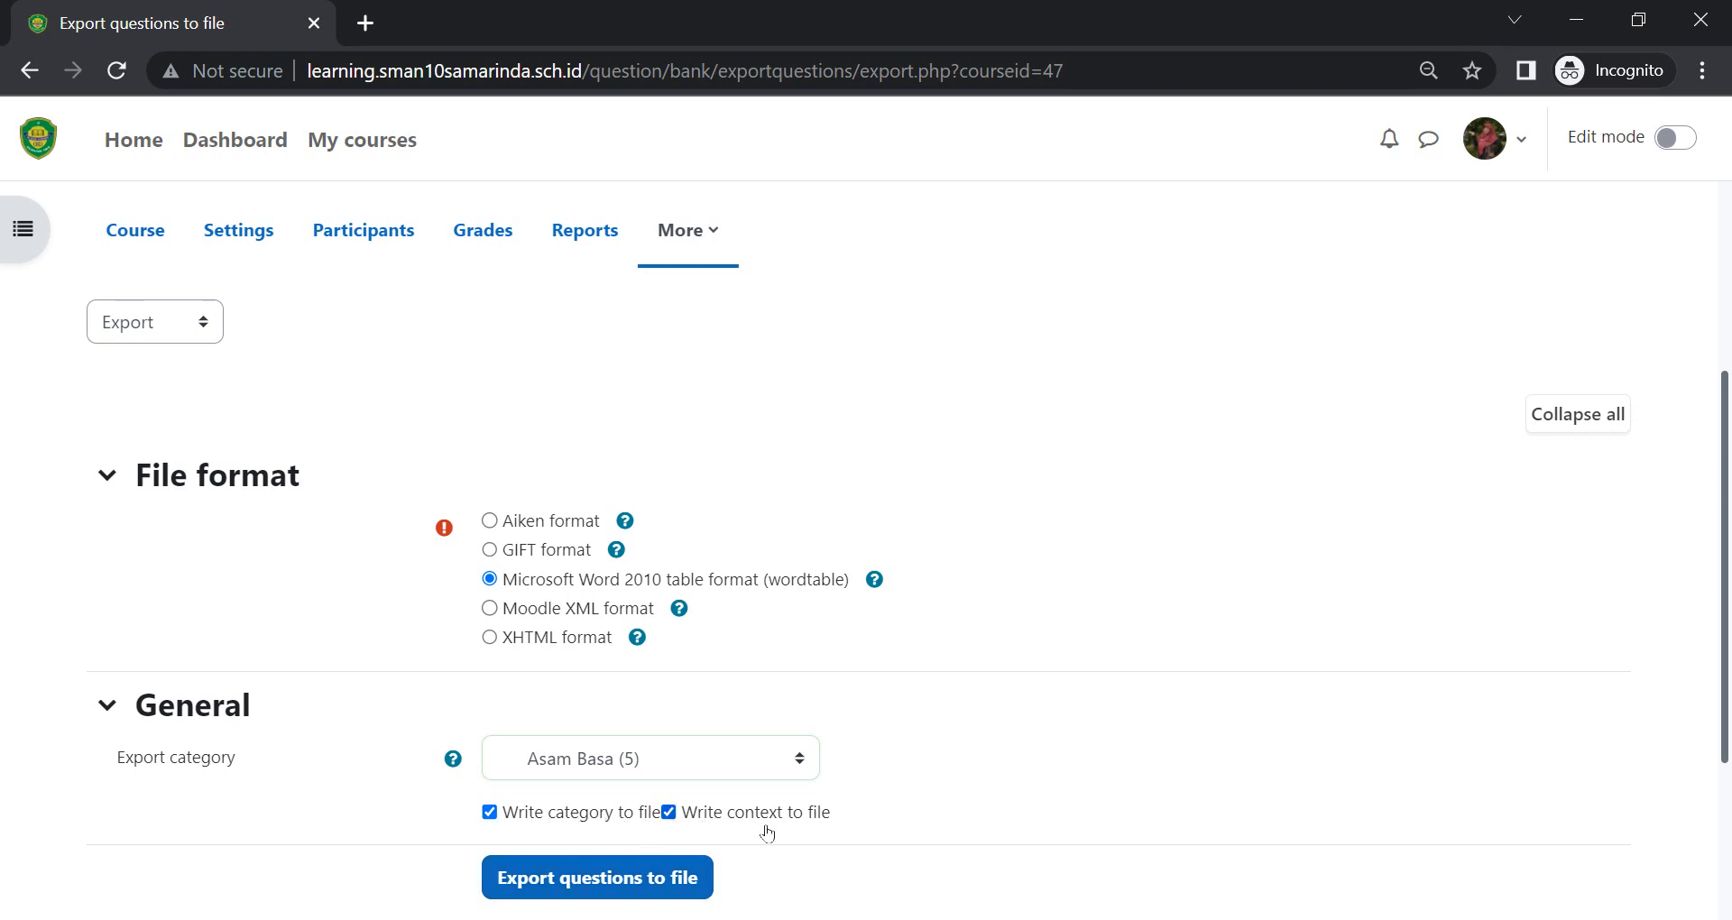
click(614, 884)
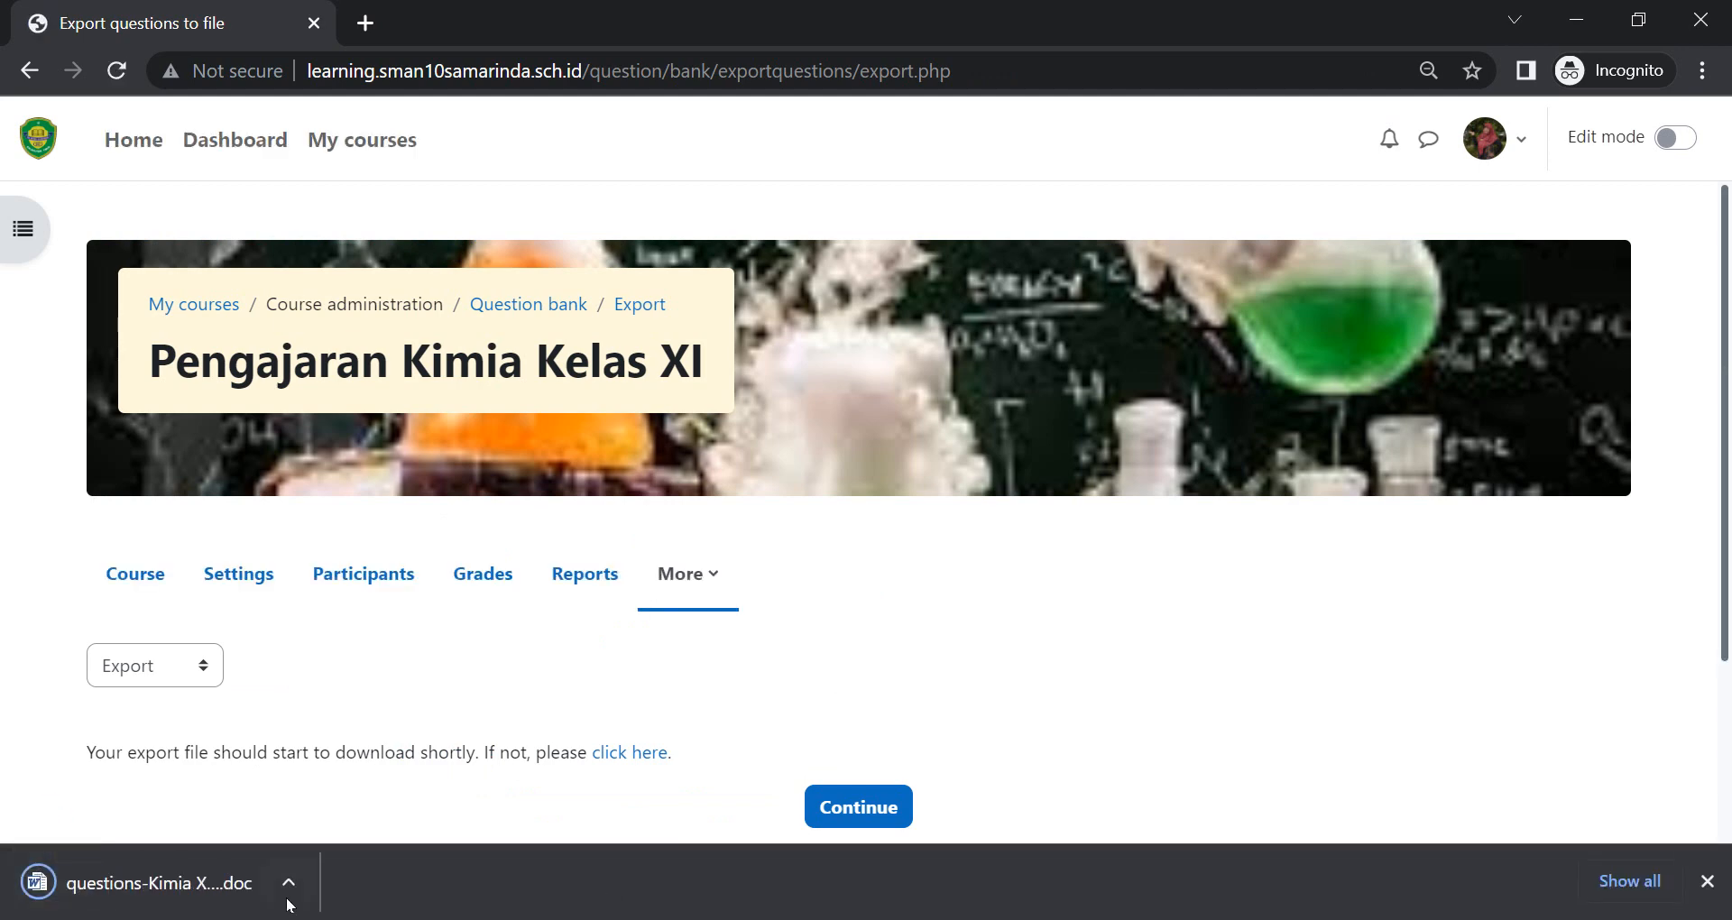
Open the downloaded Asam Basa questions file in Word and look over its headings and first question table.
click(158, 902)
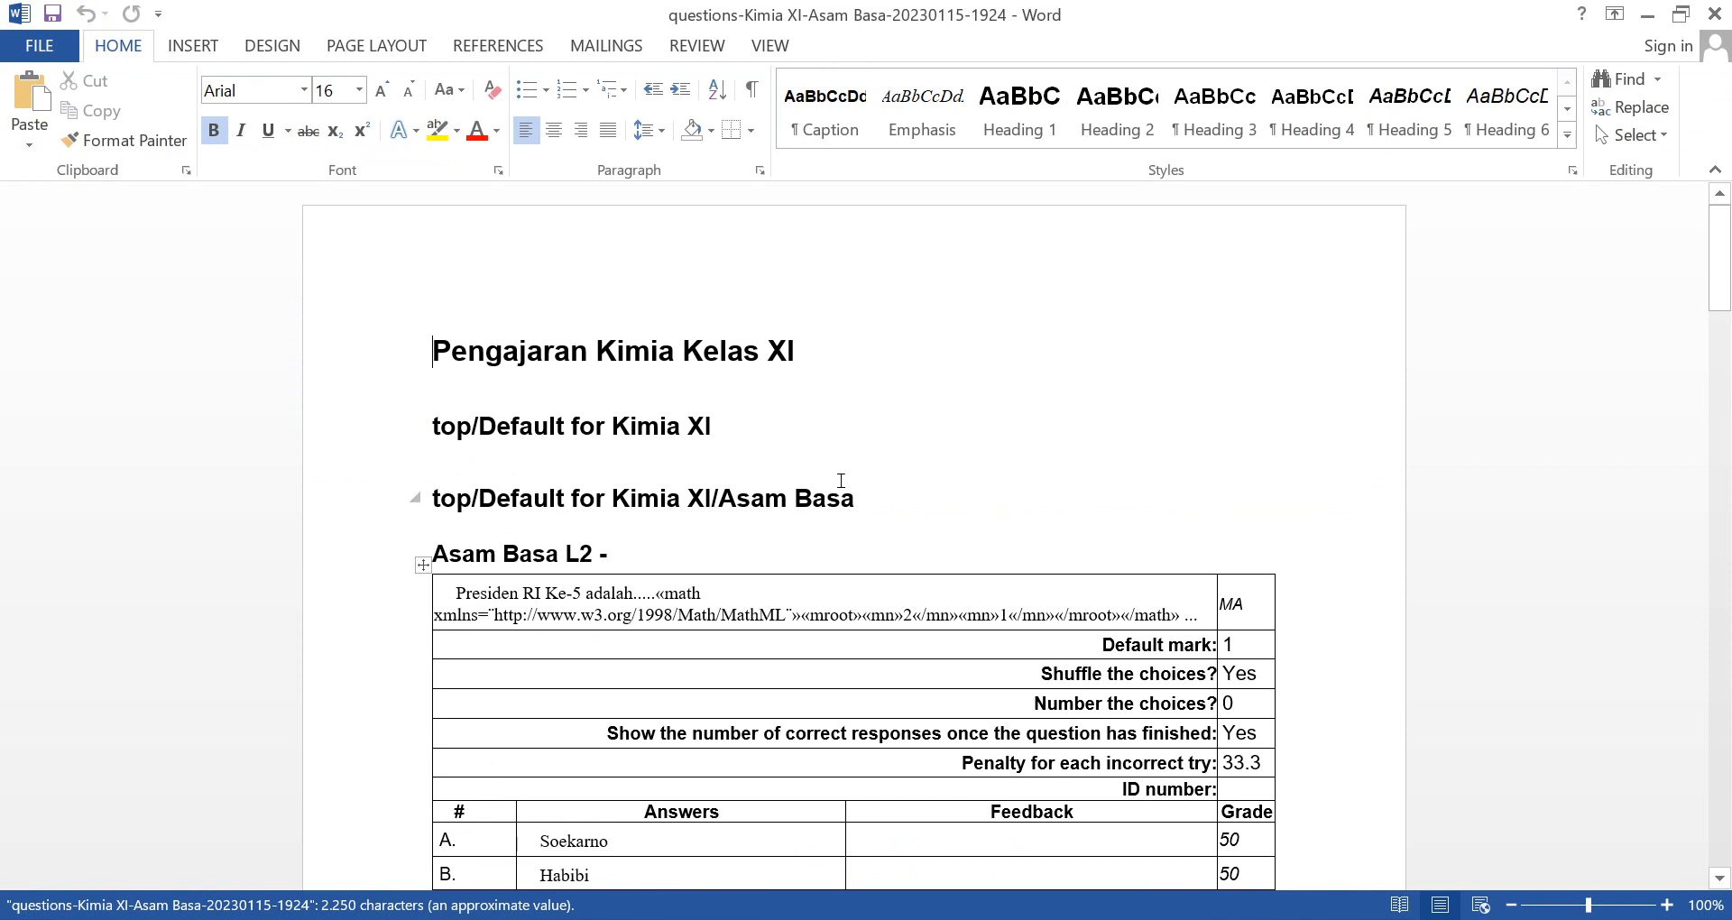
drag(1727, 271, 1727, 312)
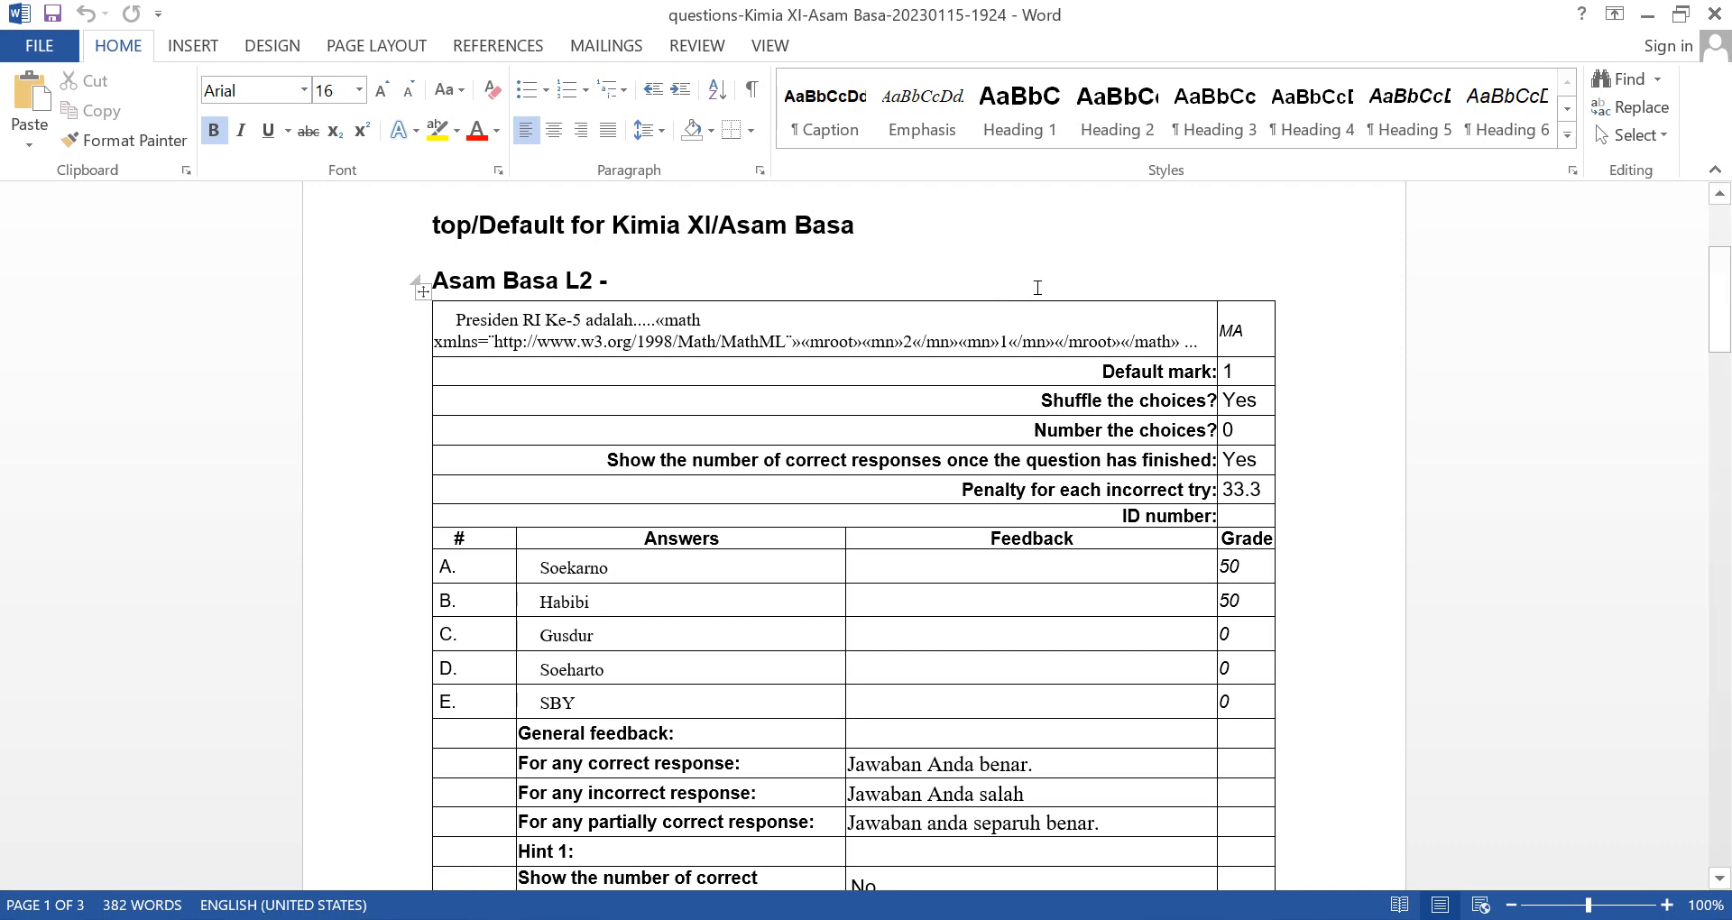
drag(1725, 336, 1725, 309)
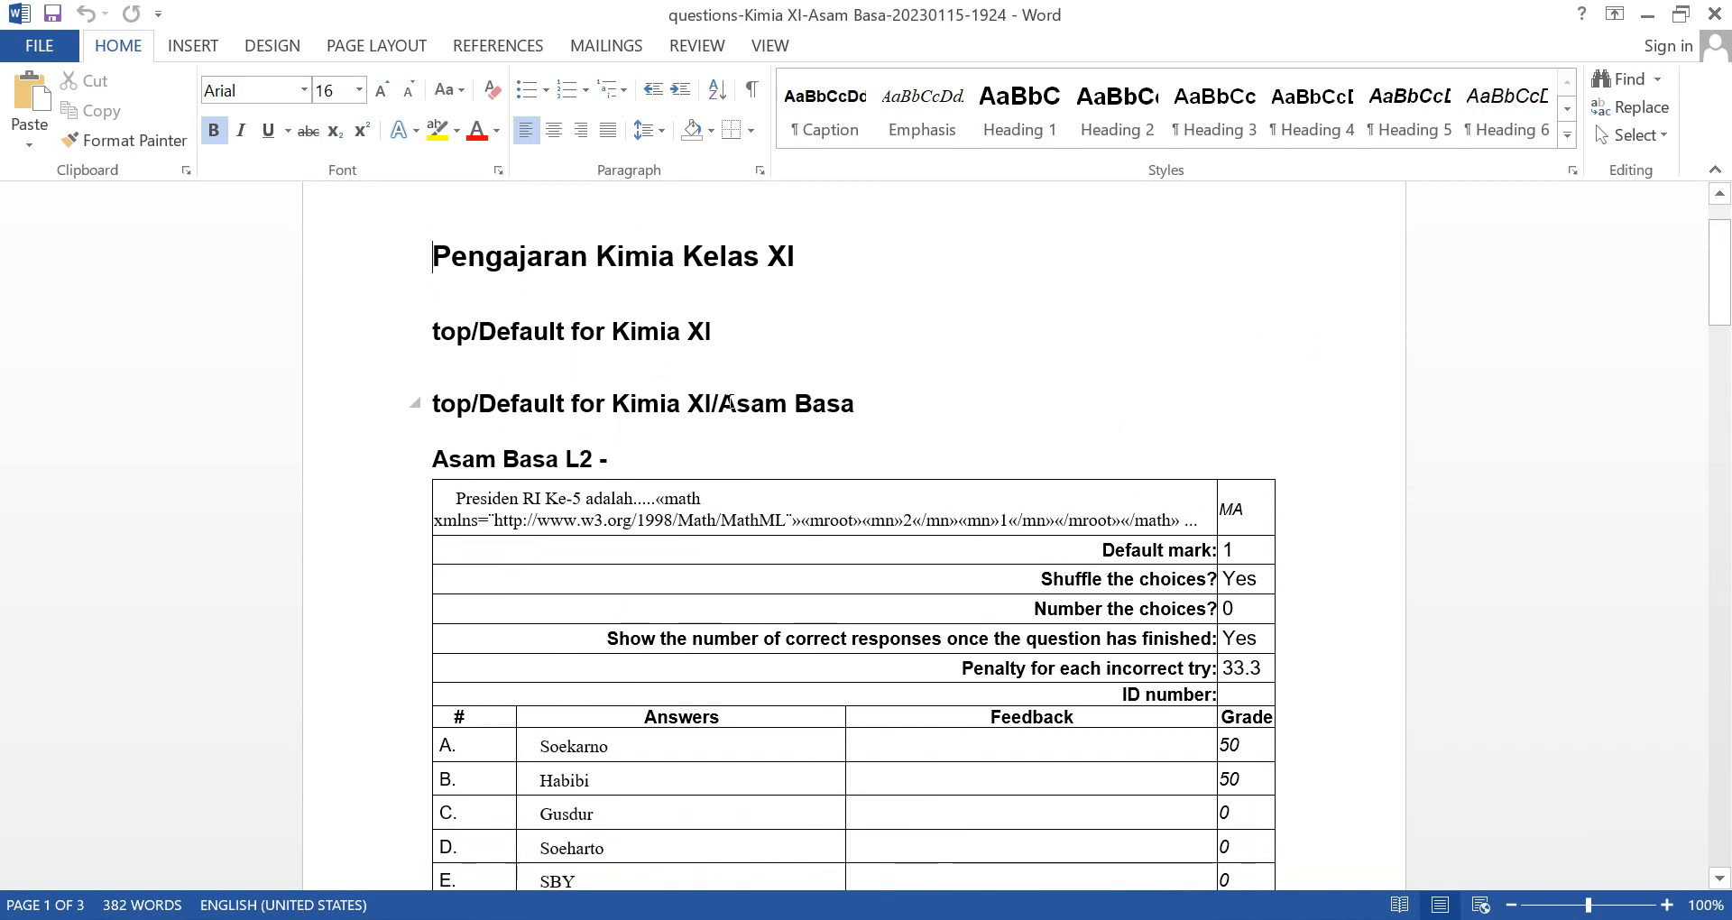
Highlight the category name Asam Basa in the heading "top/Default for Kimia XI/Asam Basa".
drag(719, 403, 848, 408)
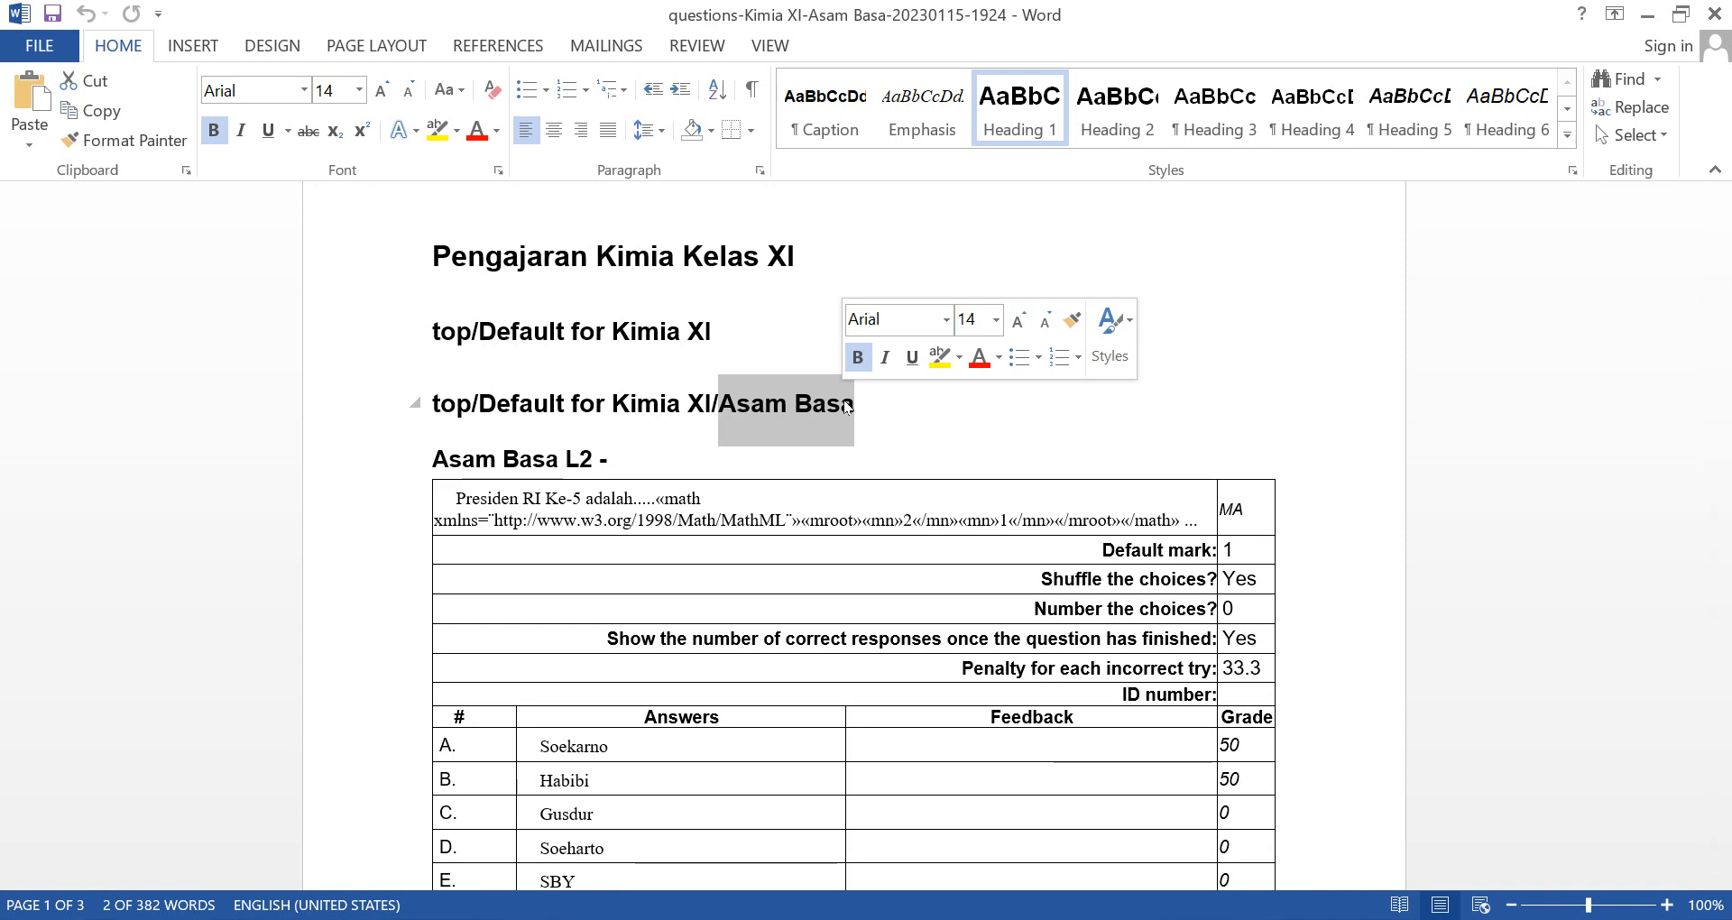
click(757, 413)
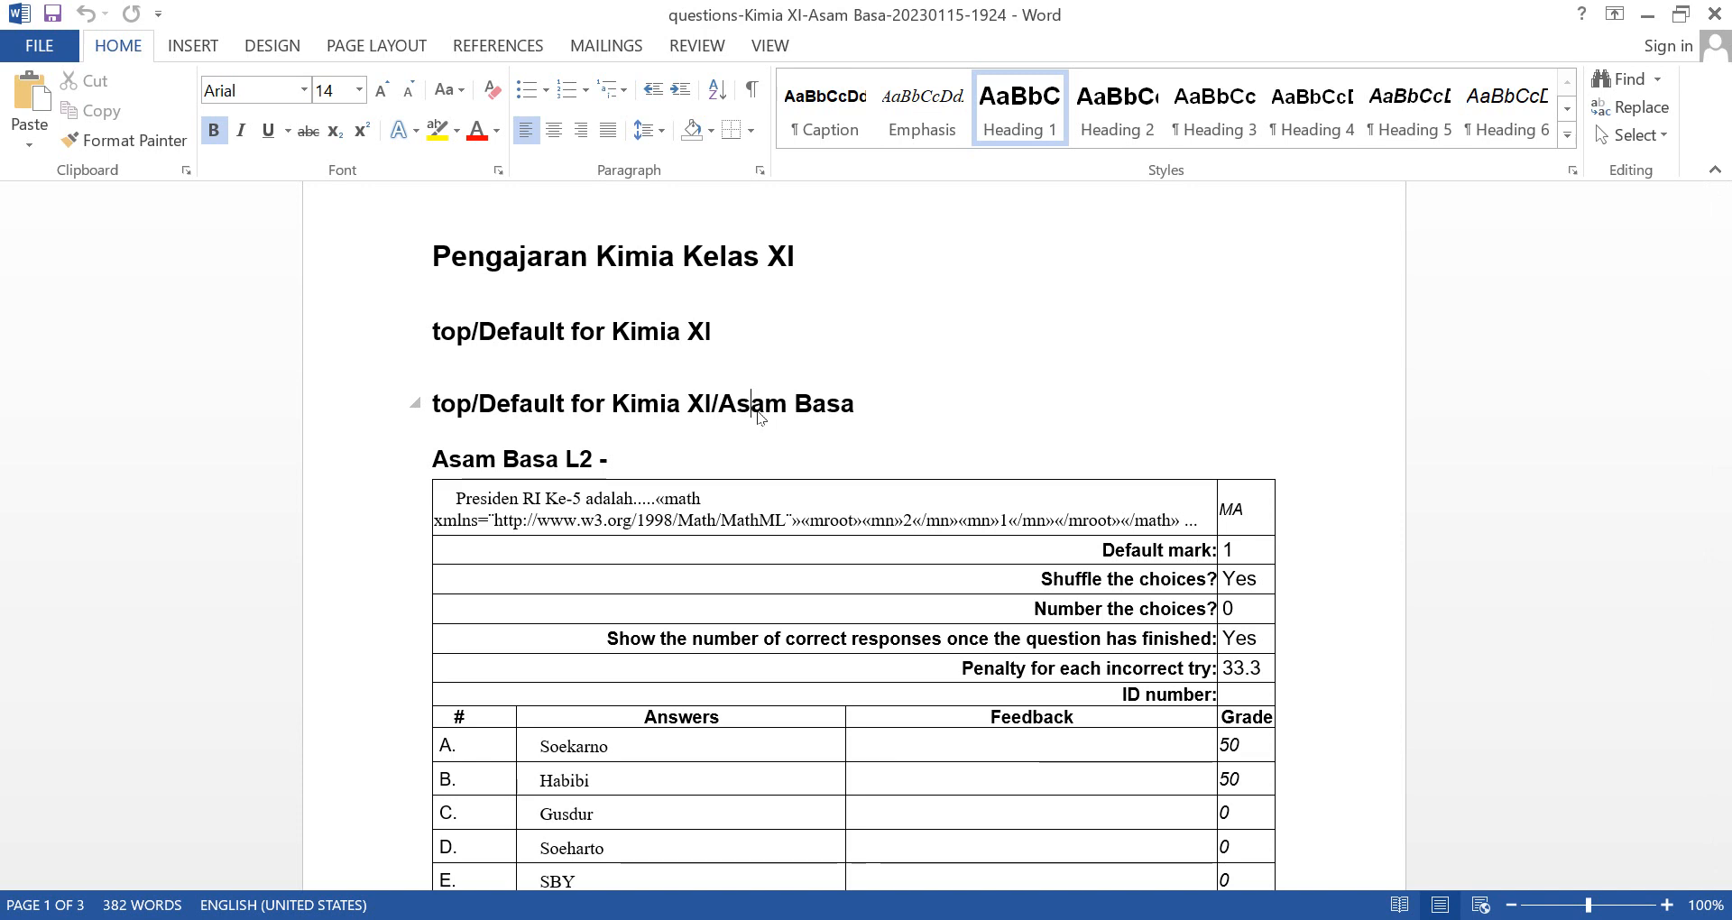
drag(729, 415, 854, 415)
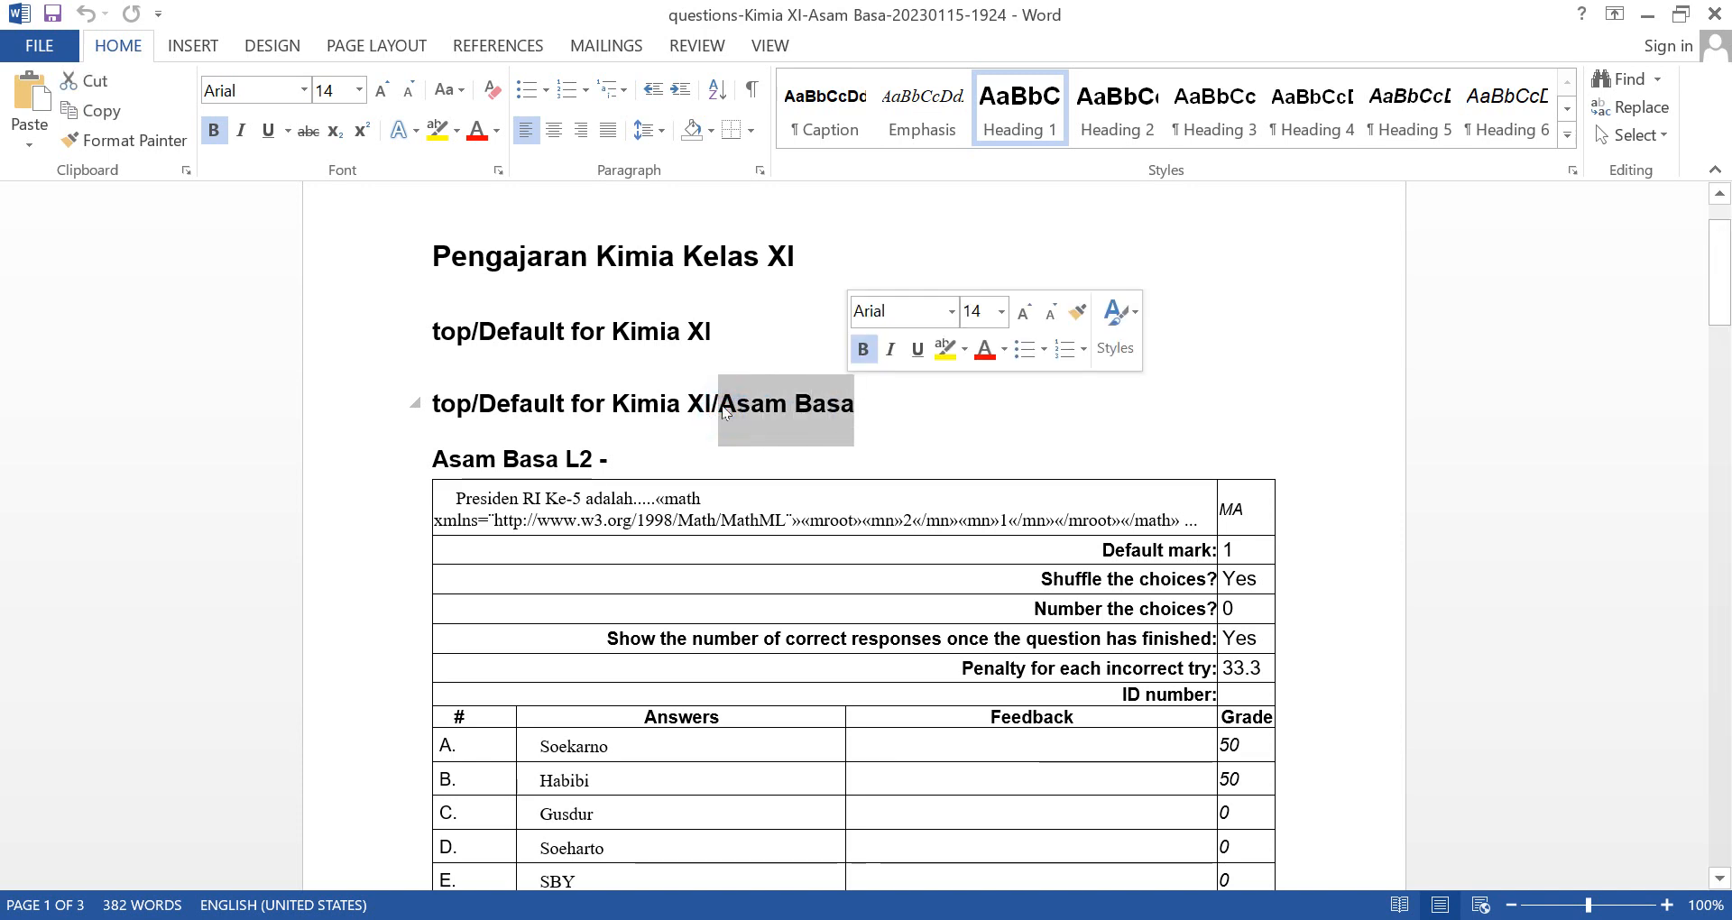
Complete the first question's heading so that it reads "Asam Basa L2 - Sedang".
click(450, 470)
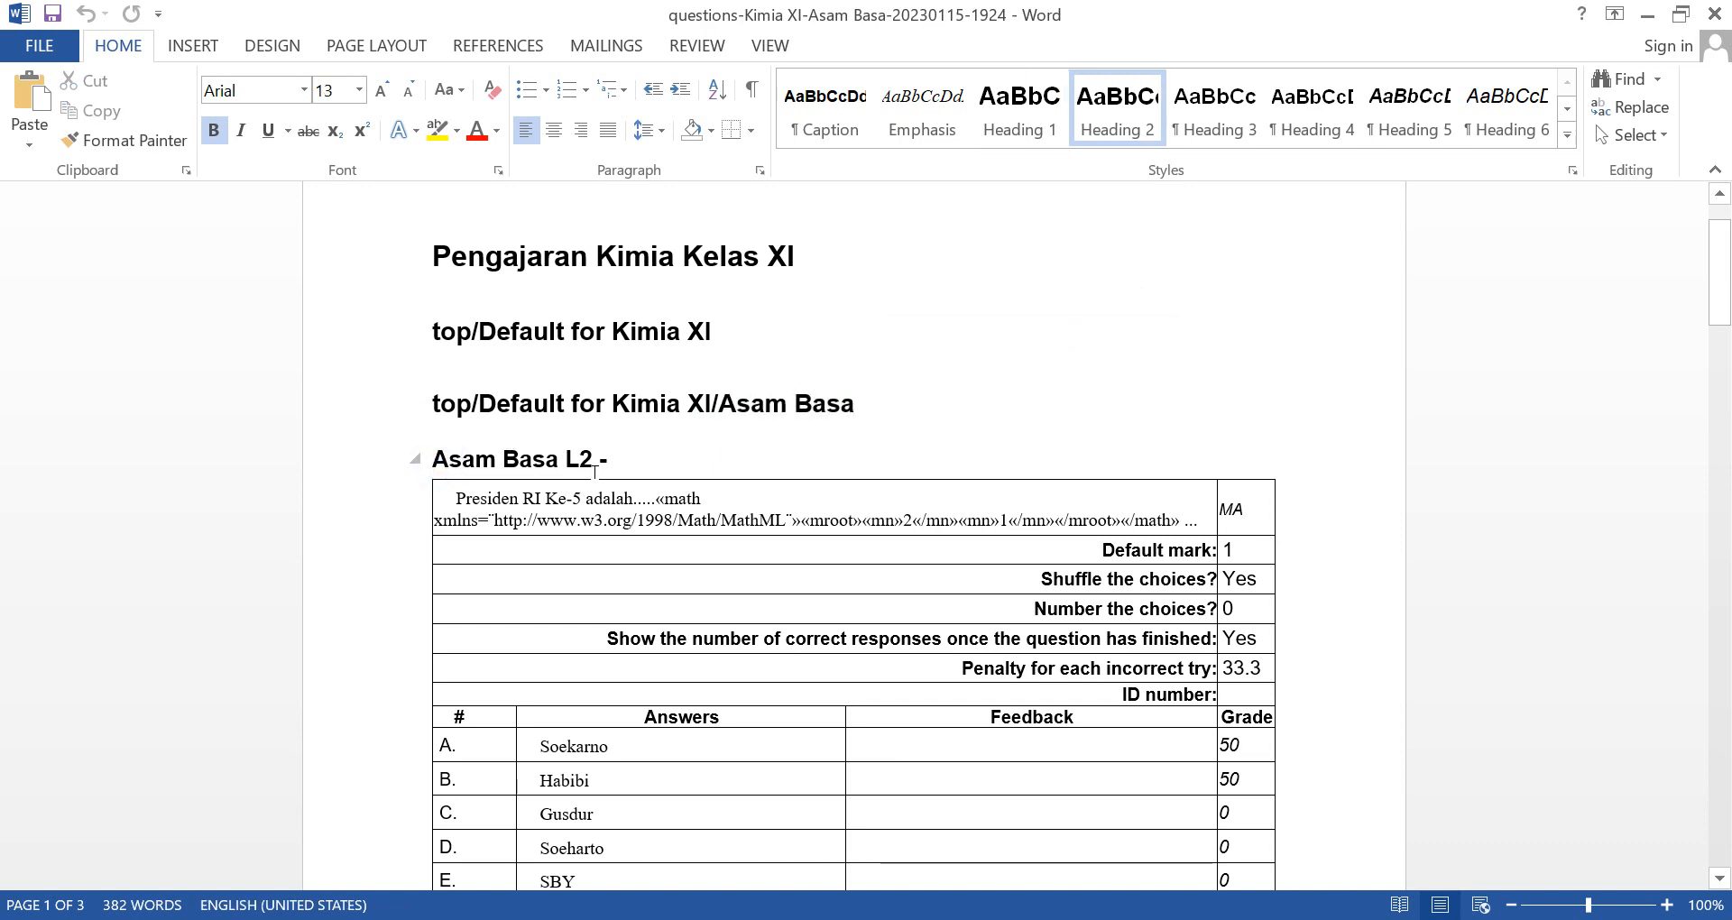
click(633, 463)
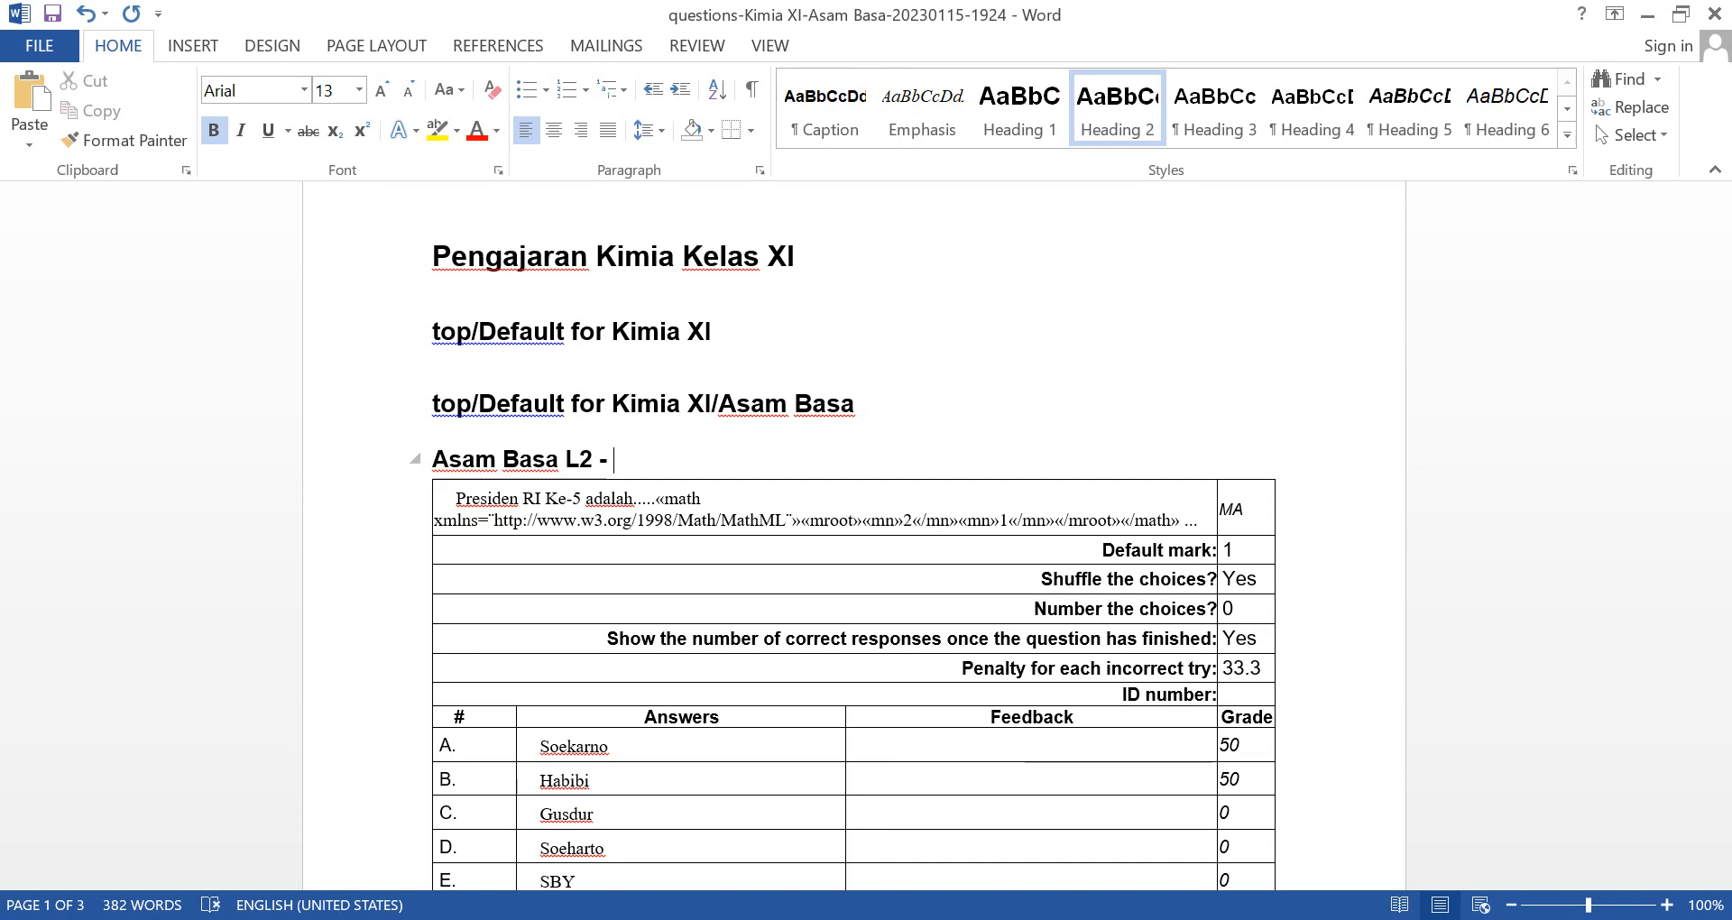
text(Sedang)
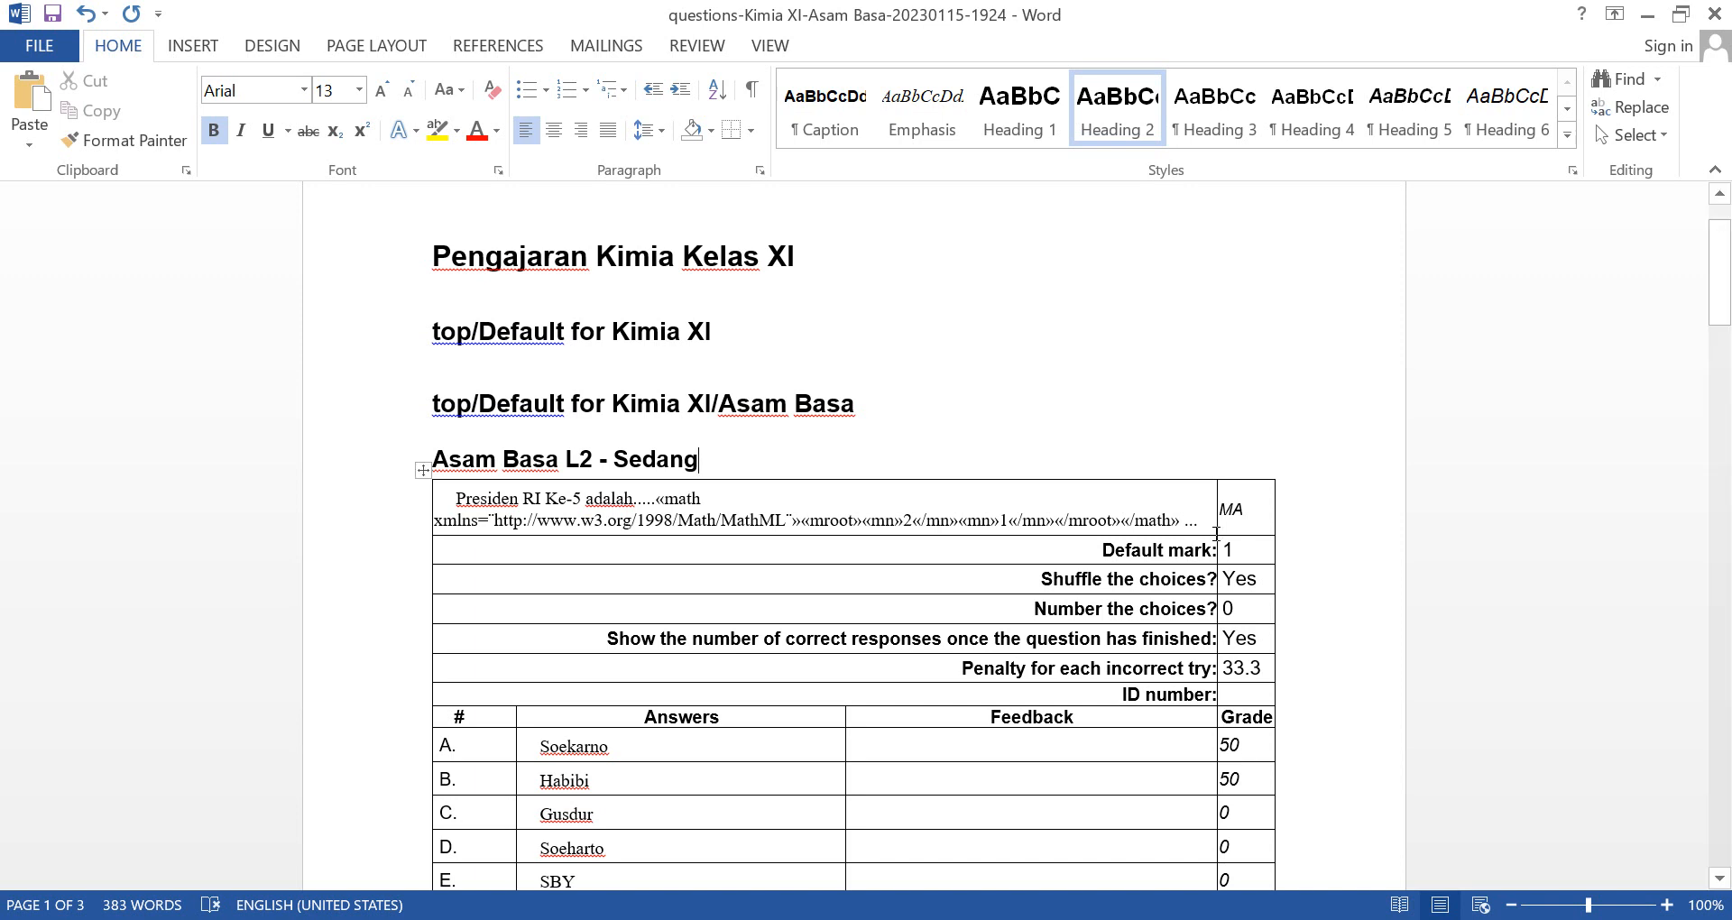
Highlight the question type code and the question text in the table of Asam Basa L2 - Sedang.
click(1257, 518)
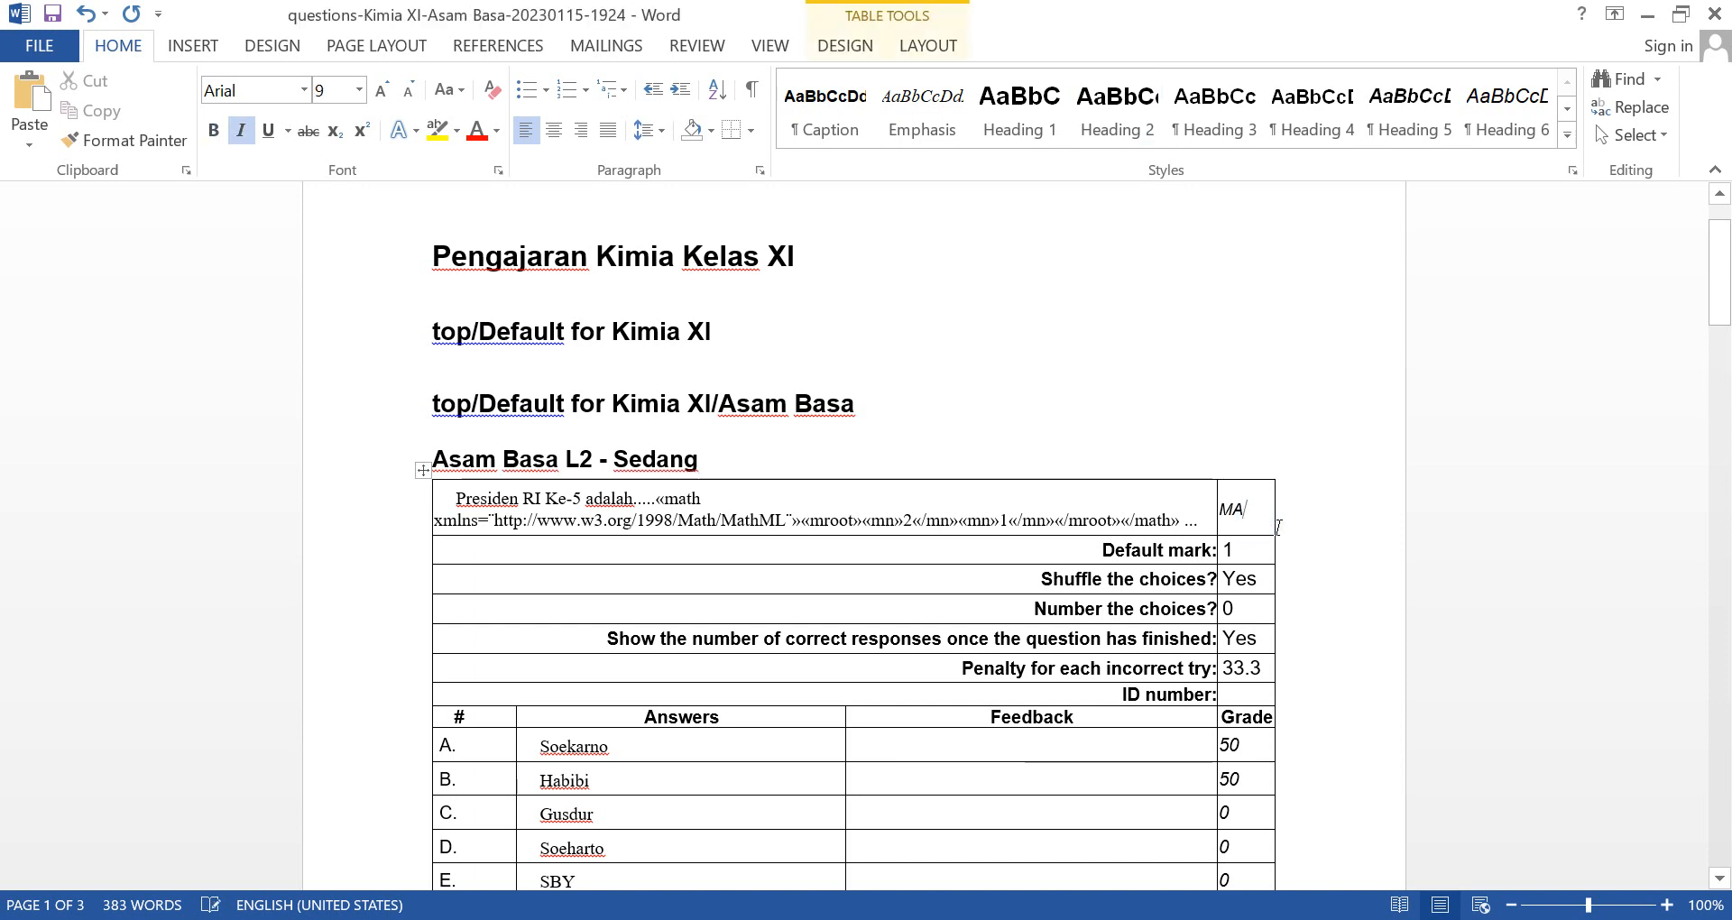
double_click(1238, 512)
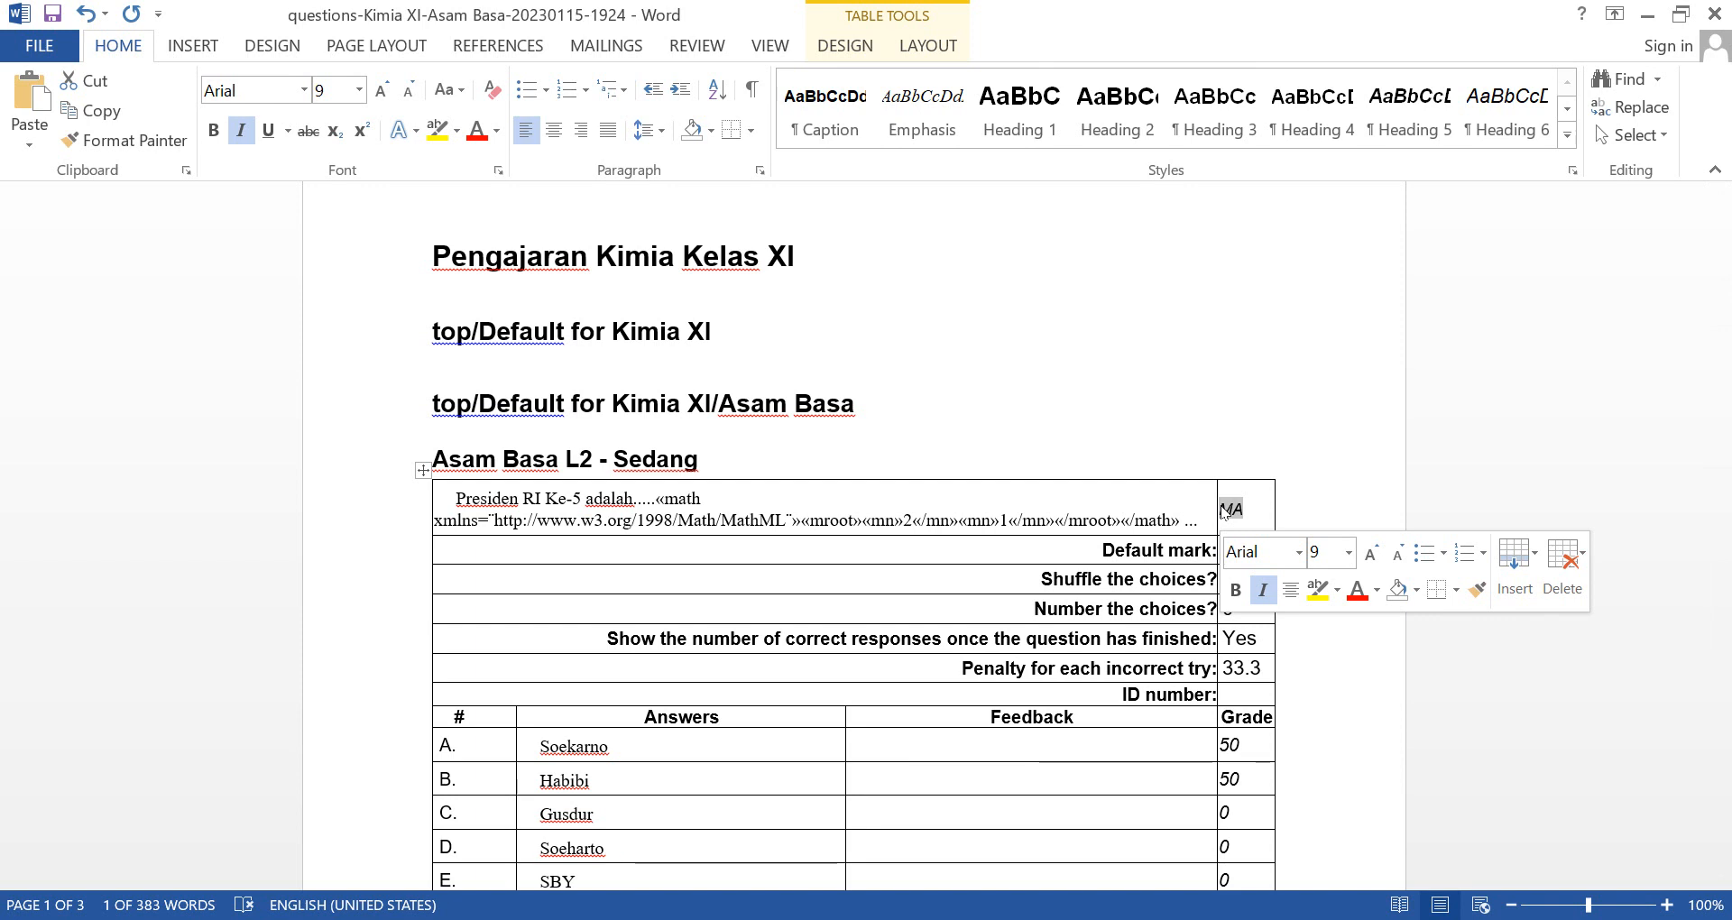
click(1263, 521)
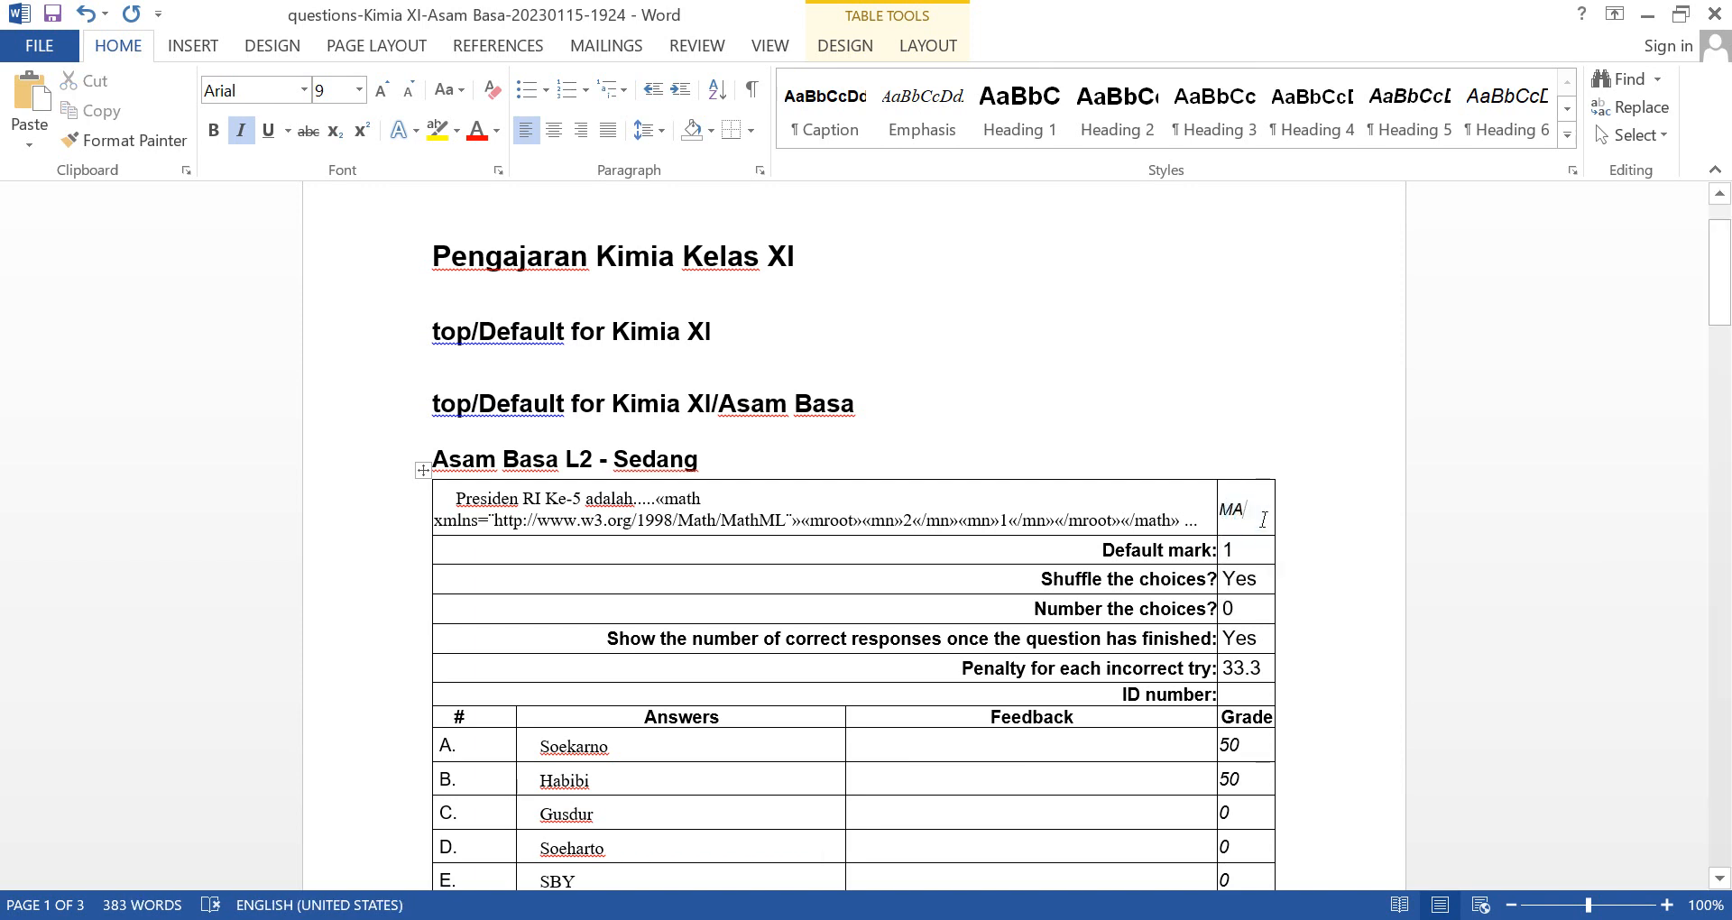
drag(1200, 522, 451, 499)
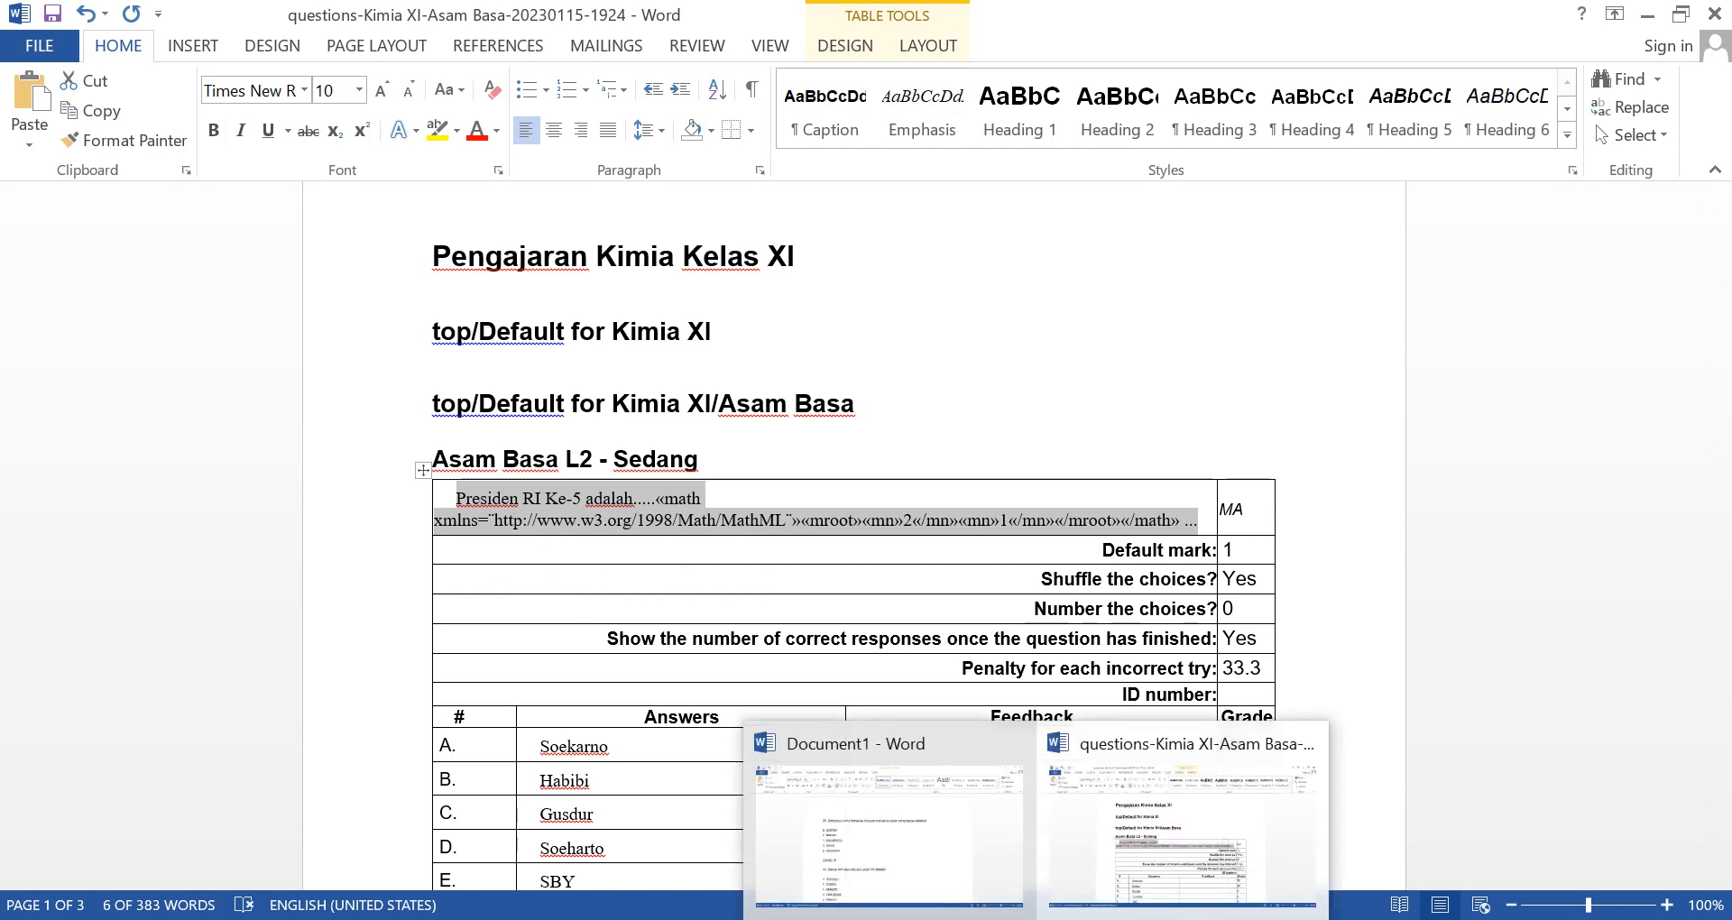
click(1291, 587)
Compare the question type codes of Asam Basa L2 - 101 and Asam Basa L2 - Sedang by highlighting each one.
drag(1726, 288, 1723, 478)
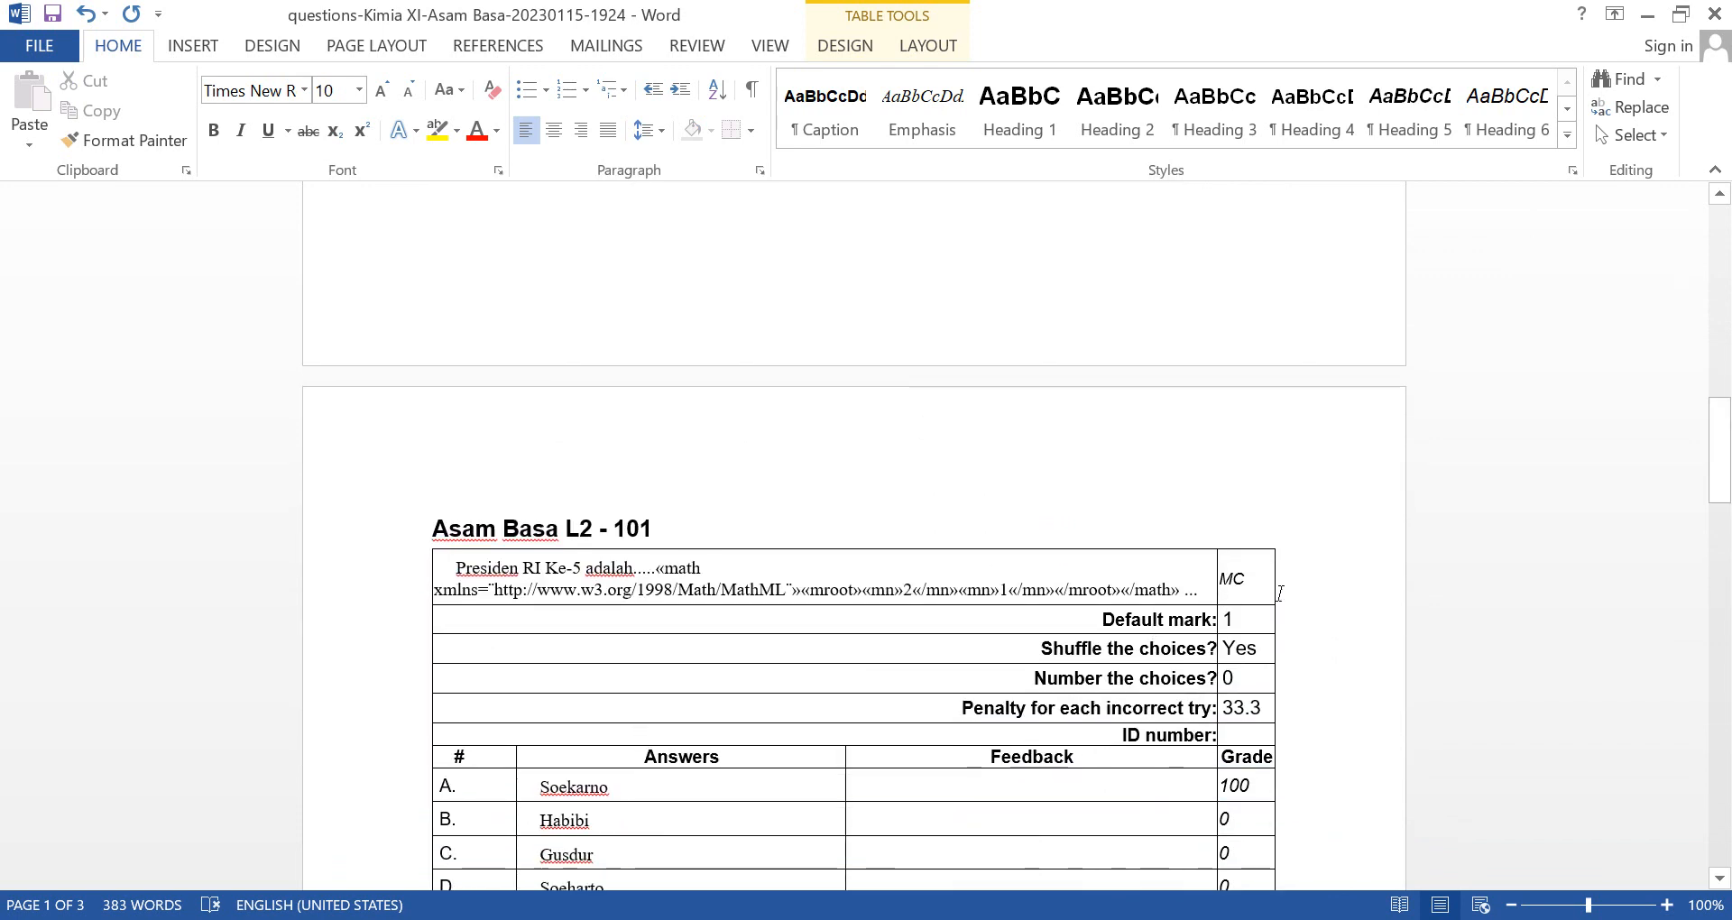
double_click(1232, 579)
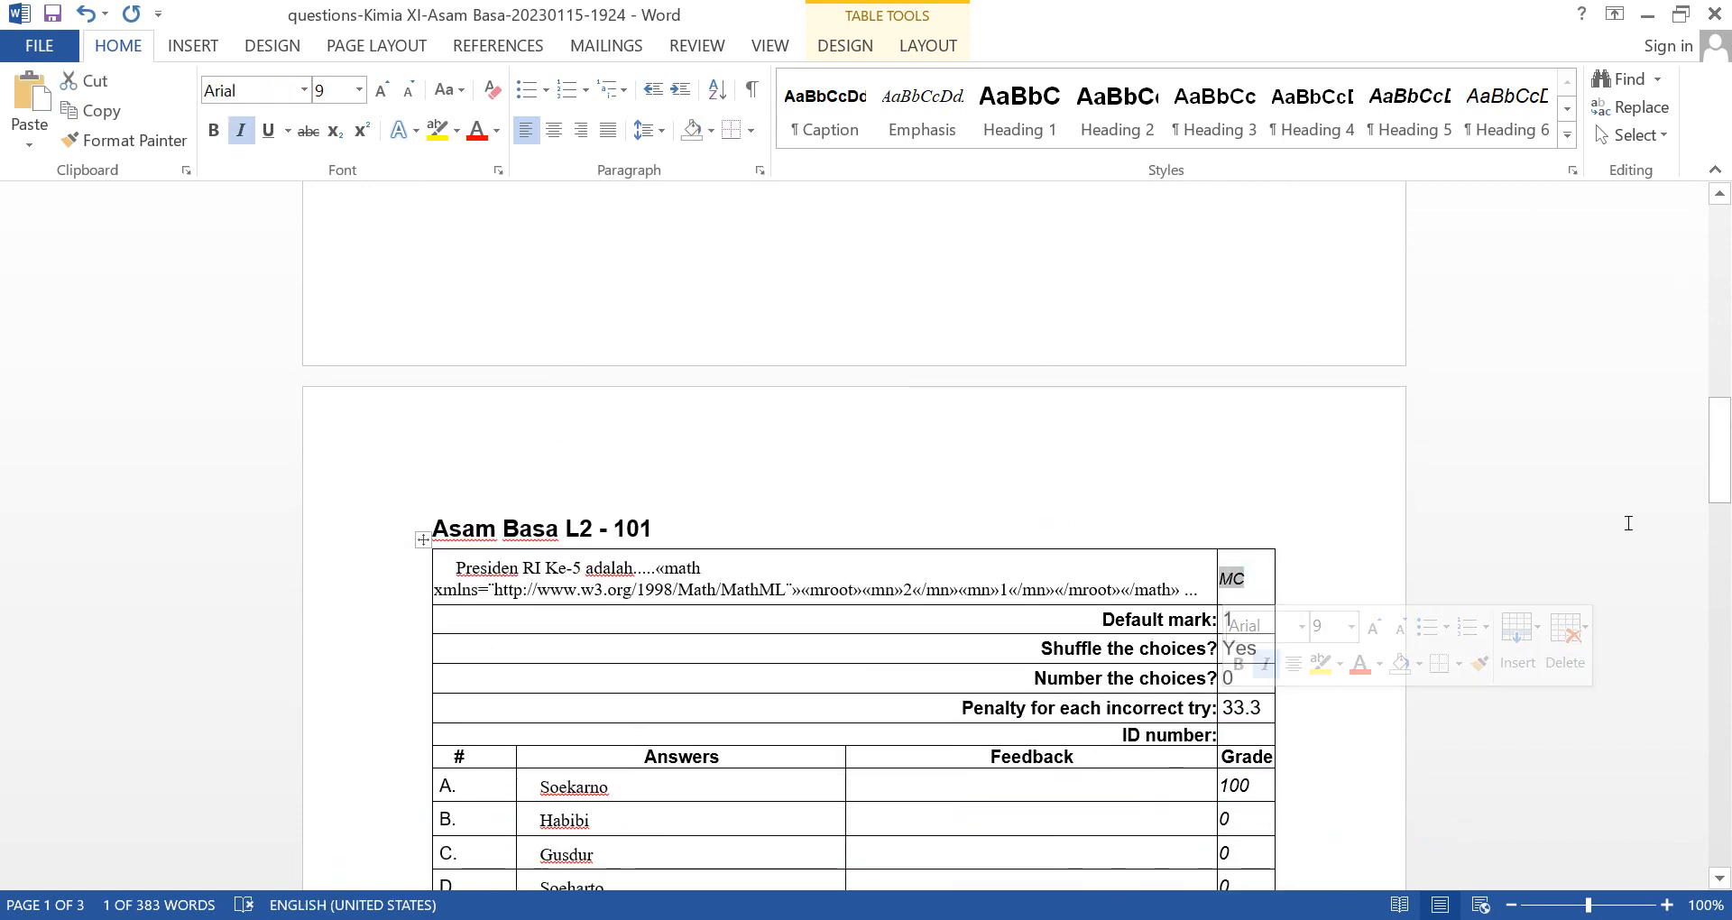
drag(1725, 475, 1723, 327)
double_click(1230, 307)
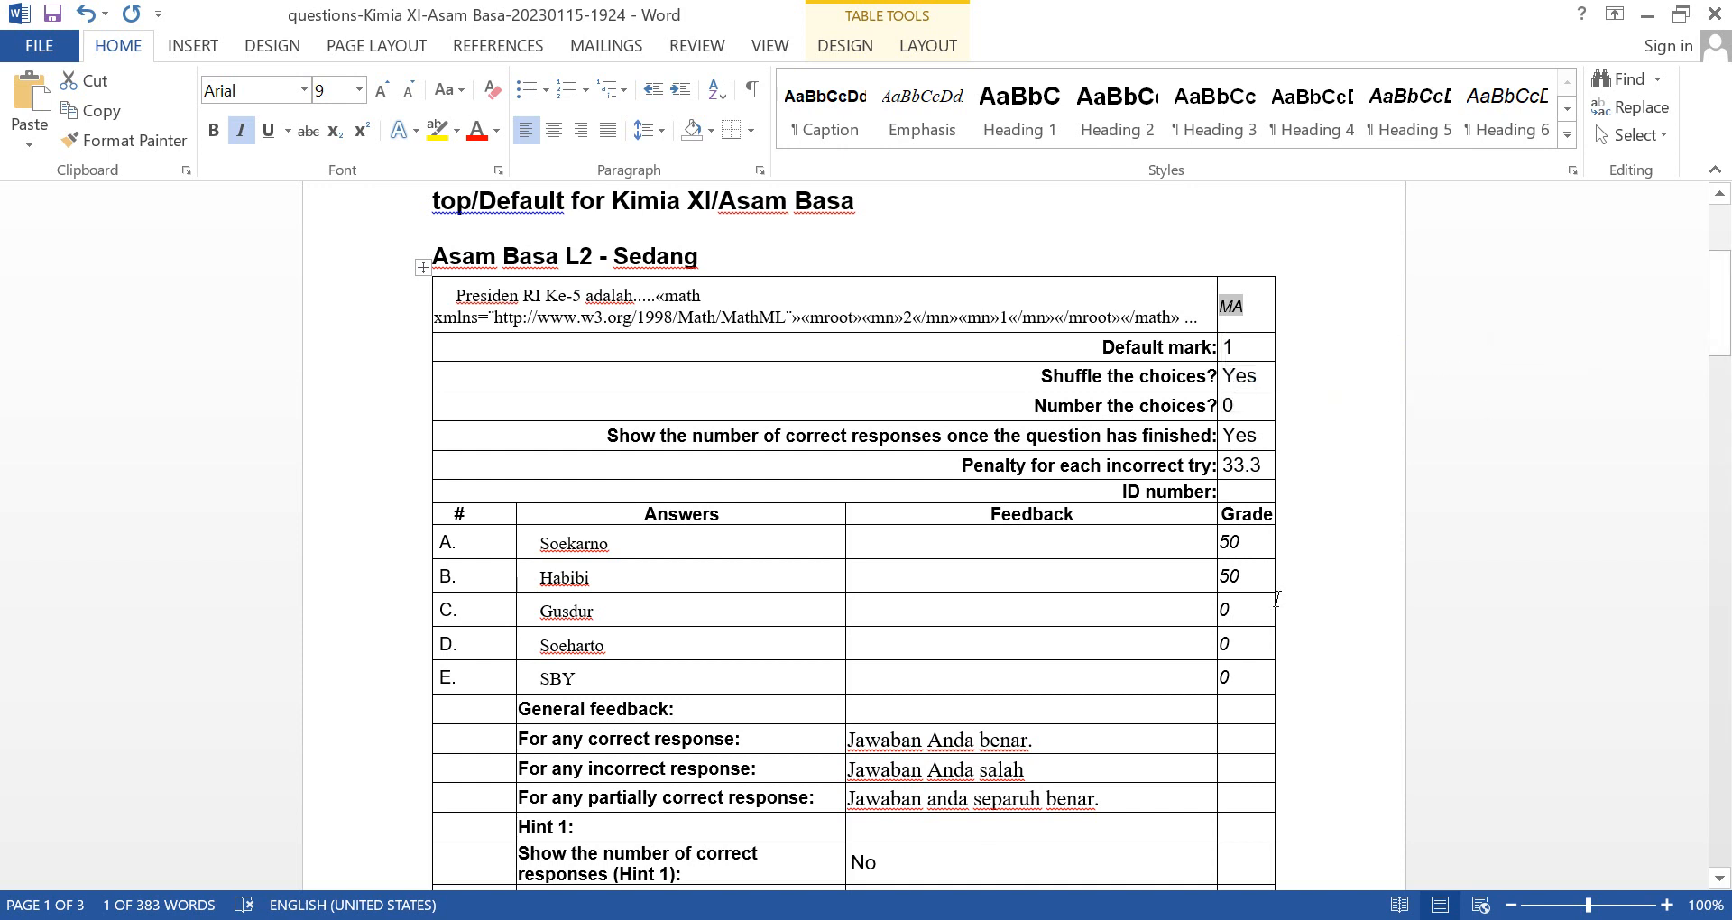
Highlight answer rows A and B of Asam Basa L2 - Sedang, and answer row A of Asam Basa L2 - 101, with their grades.
drag(1277, 575, 552, 558)
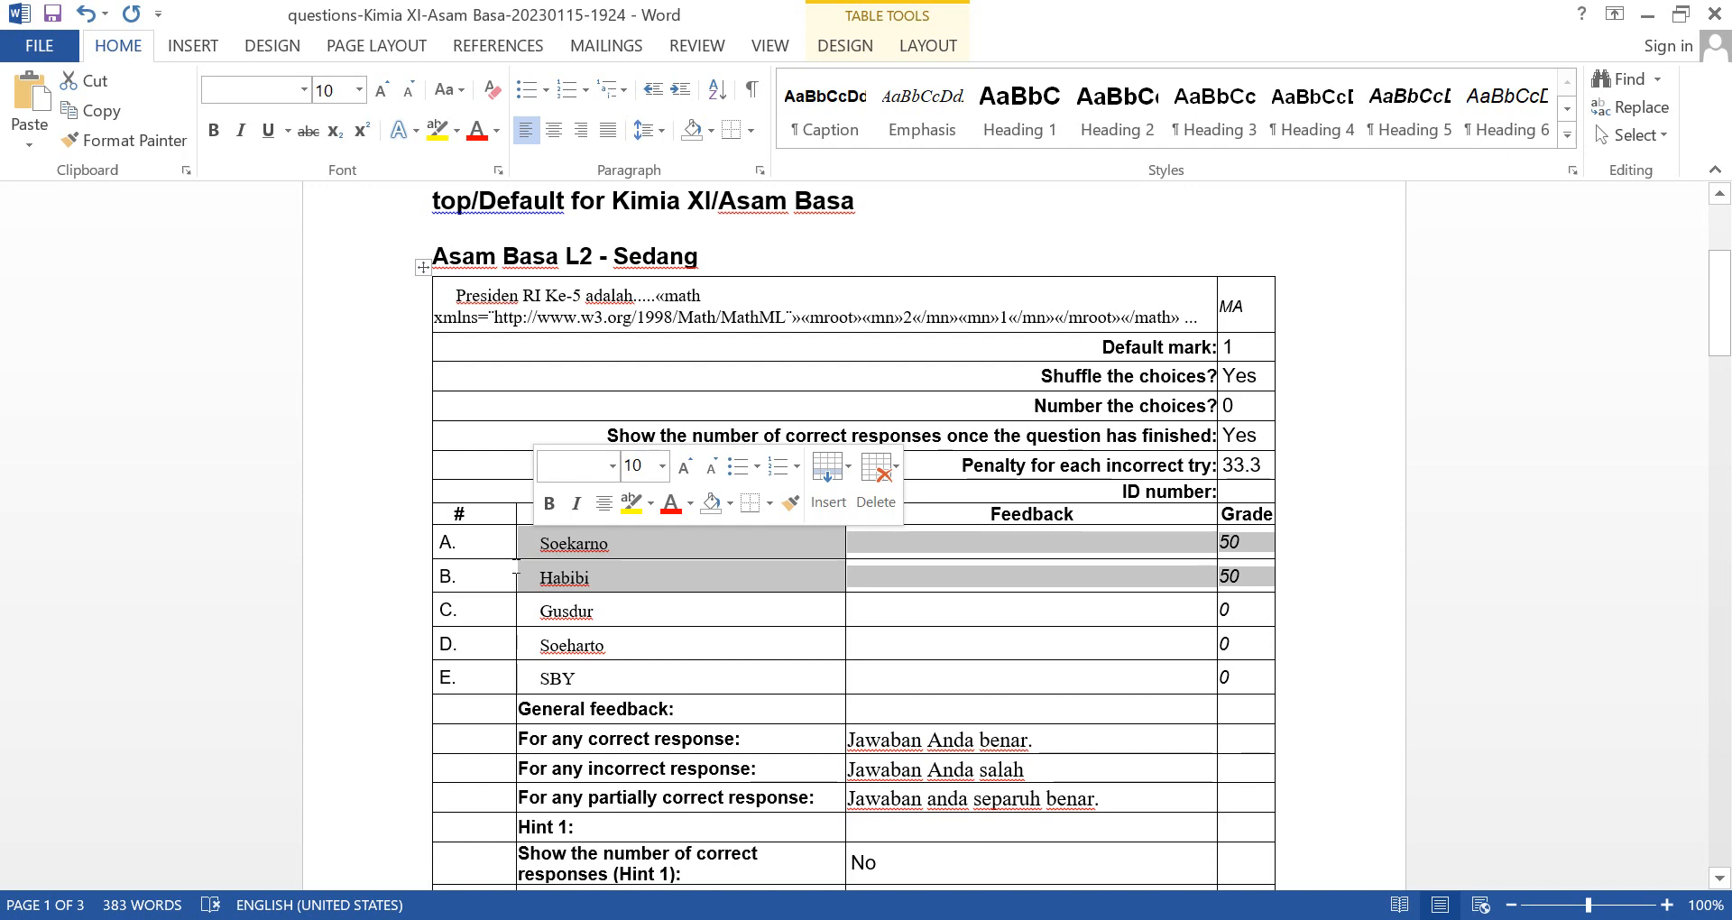
click(1723, 490)
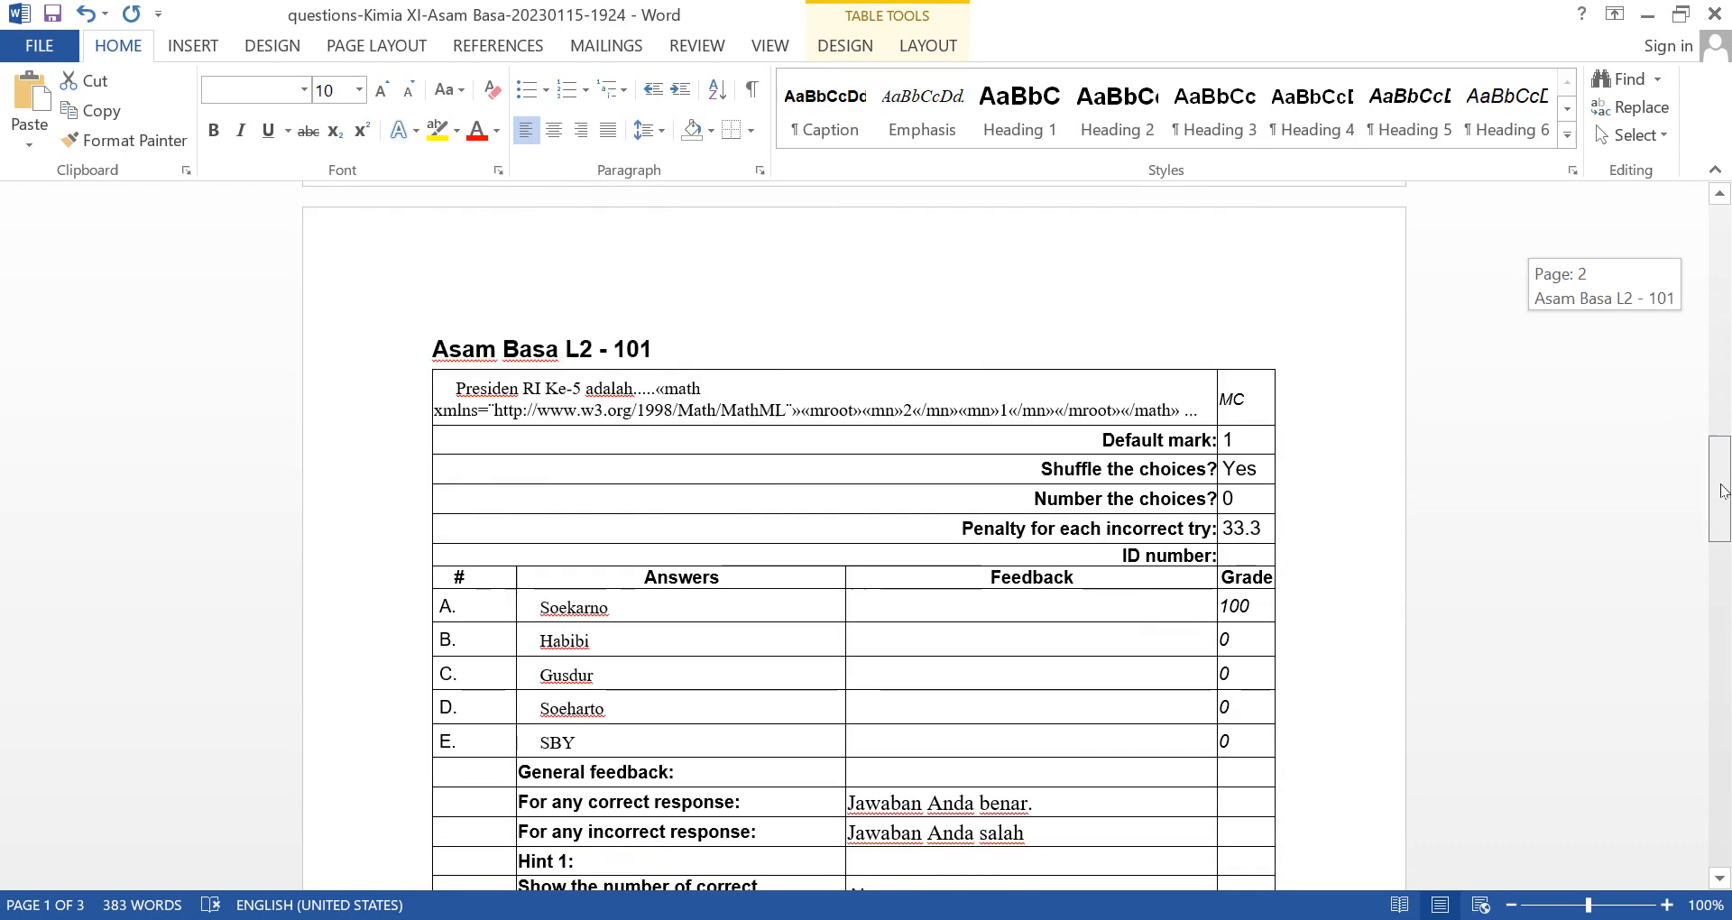
drag(1721, 486, 1721, 475)
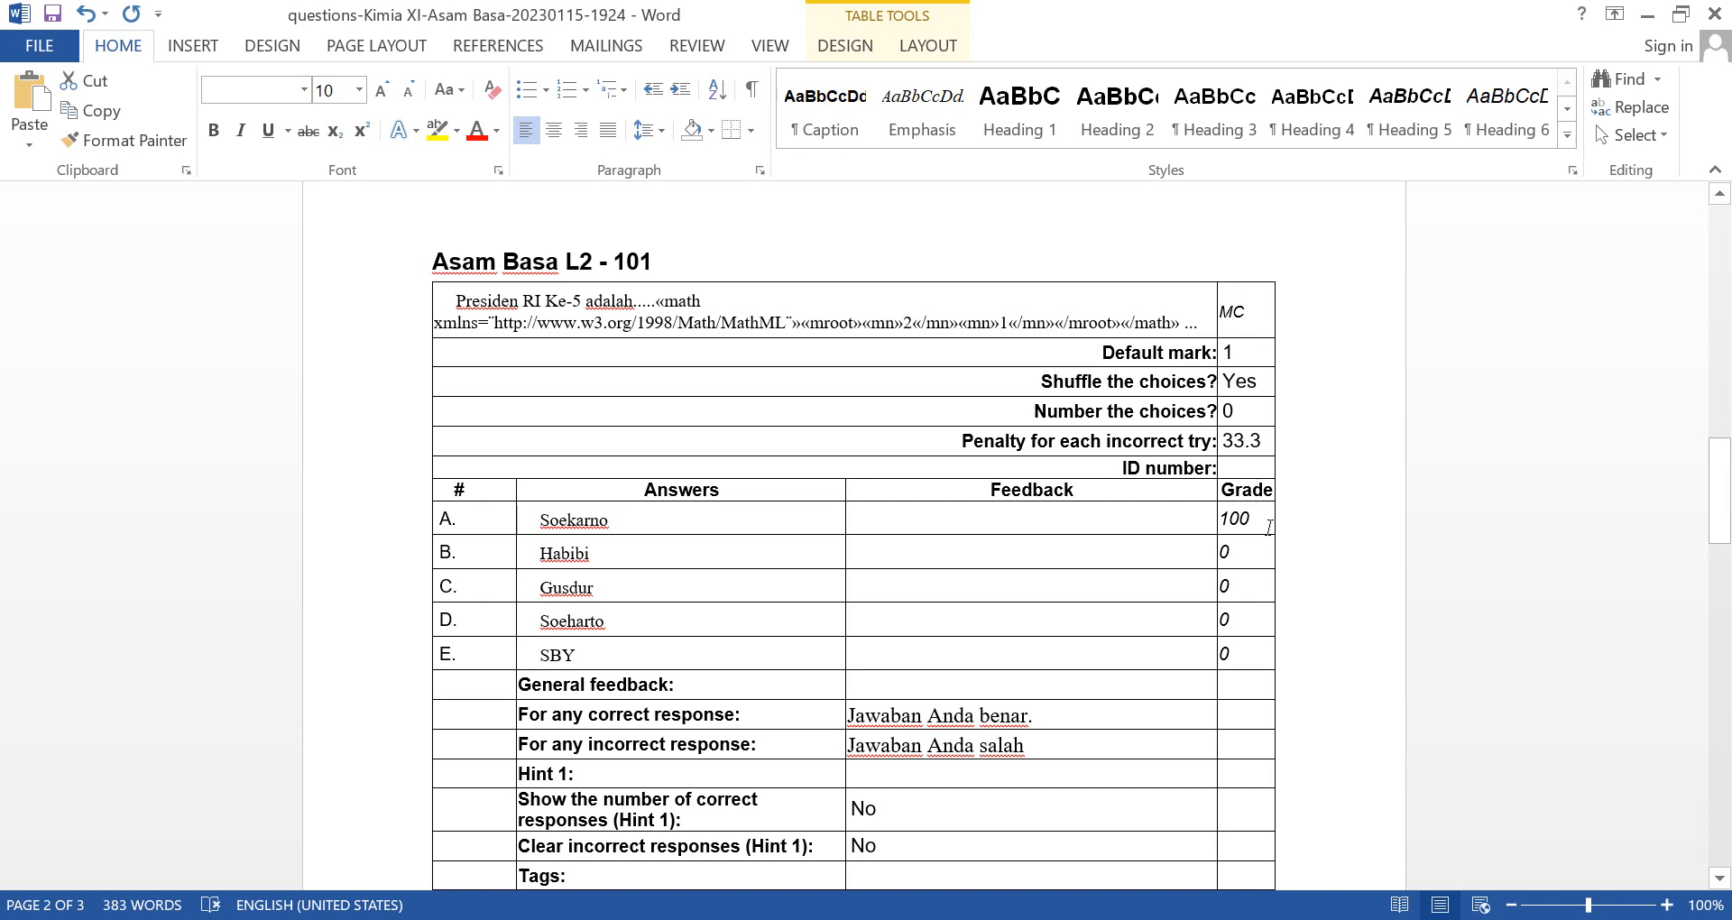
drag(1245, 520, 533, 515)
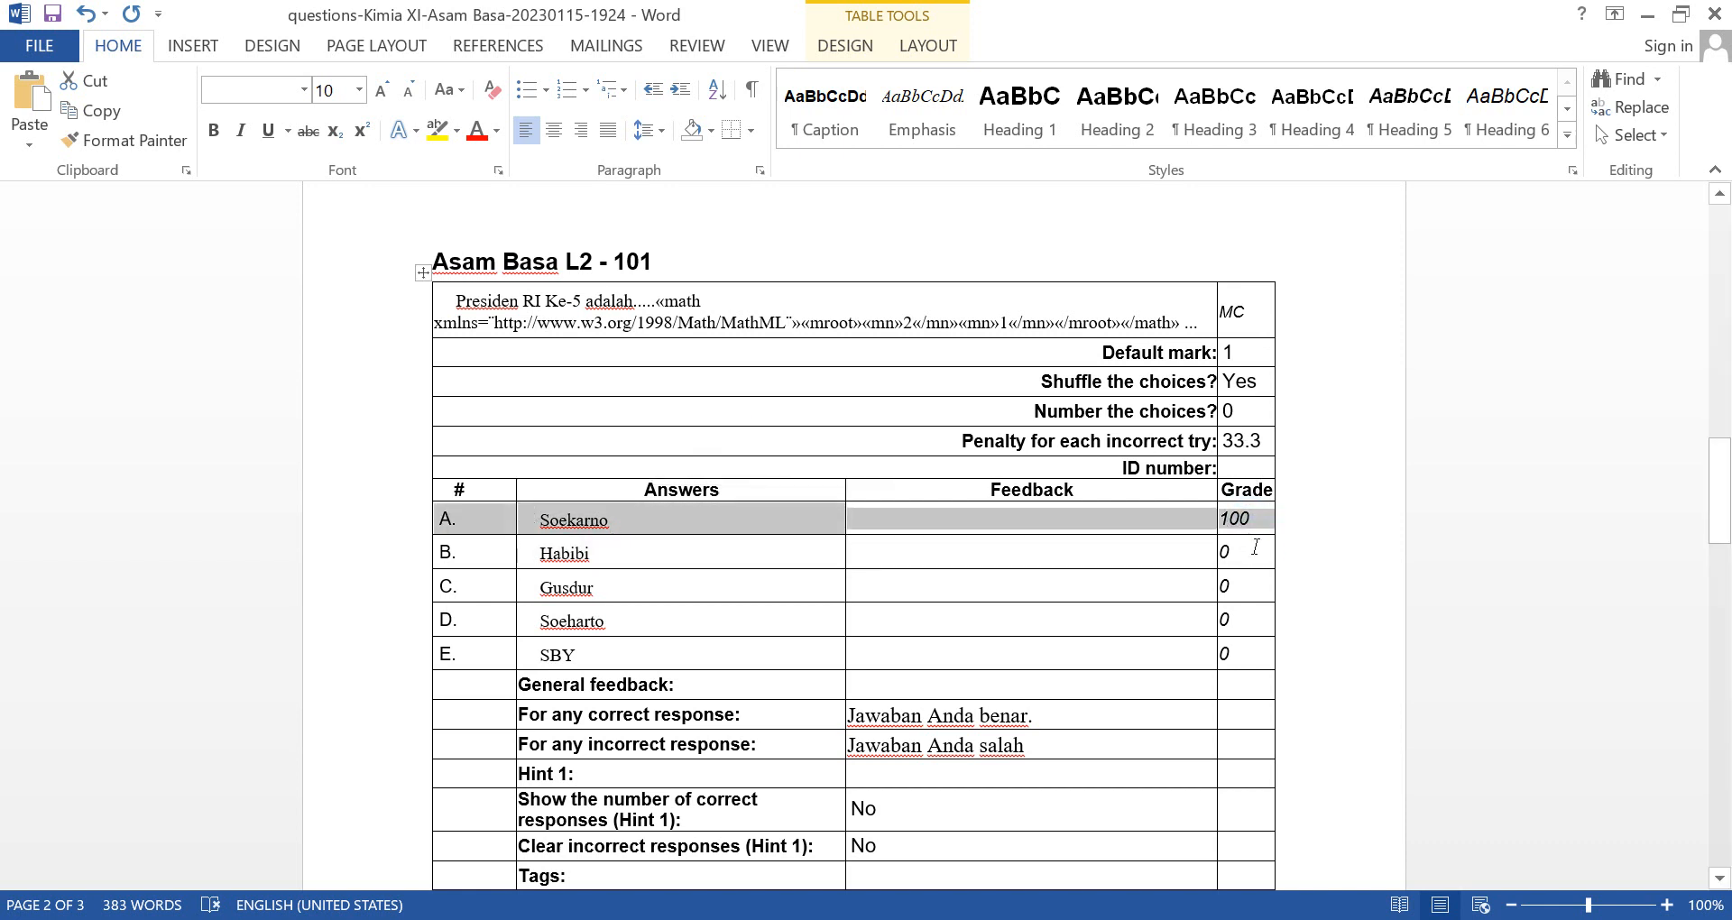
Highlight the whole true/false question Asam Basa BS - L2, heading and table included, at the end of the document.
click(1258, 512)
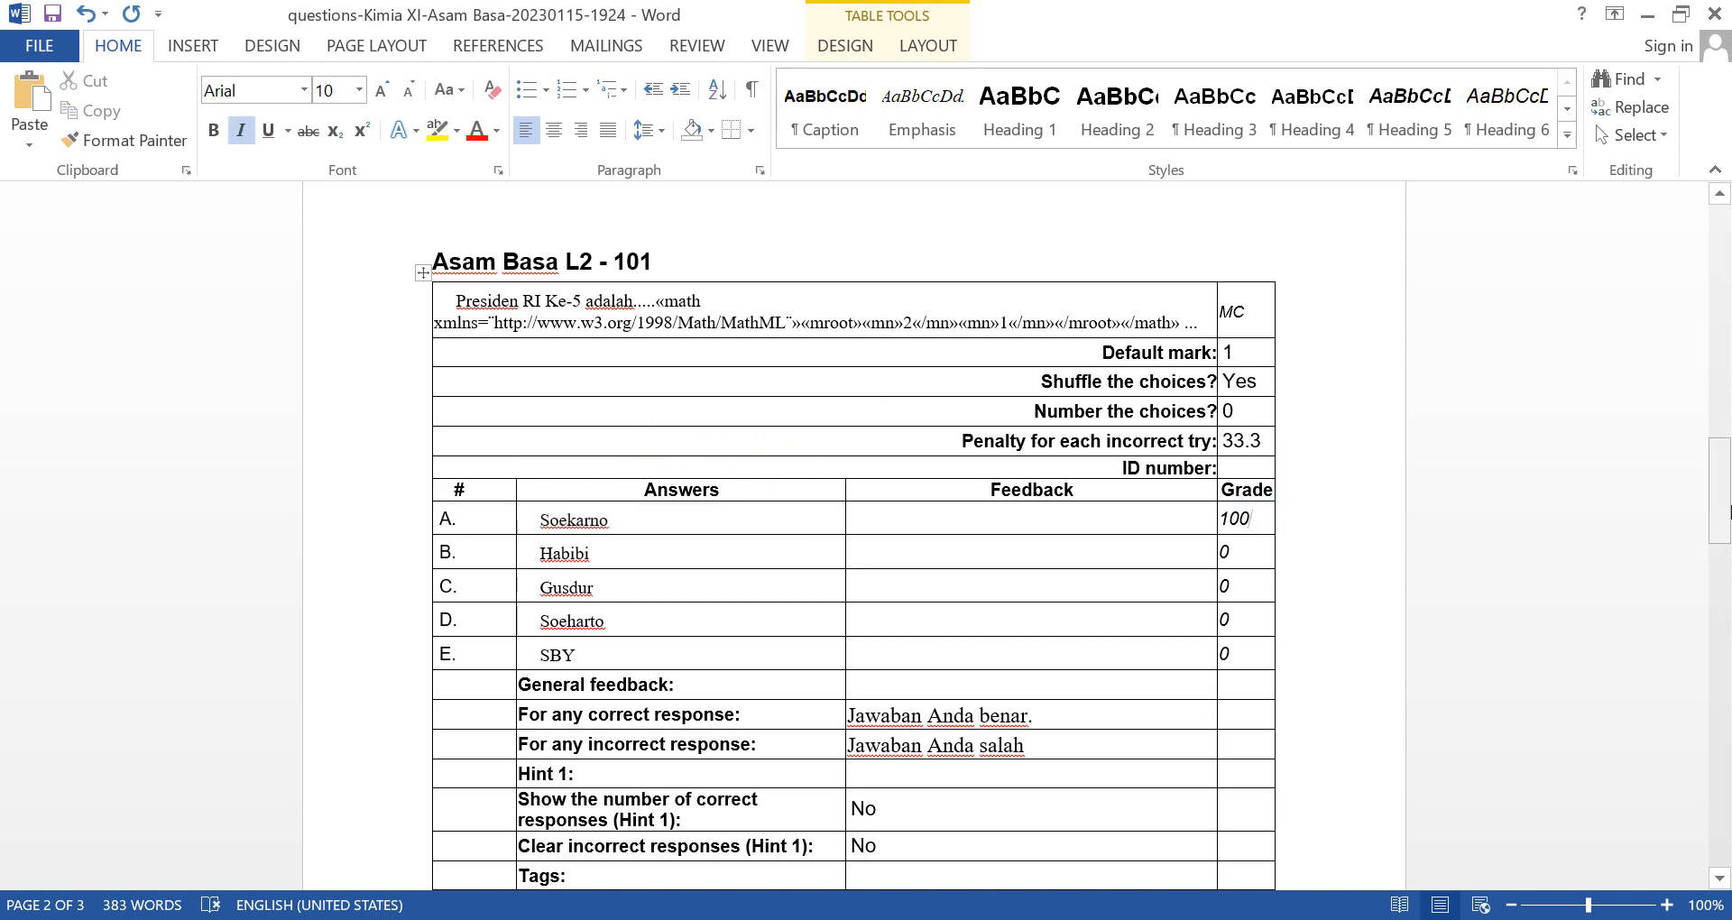
mouse_move(1730, 512)
mouse_down()
mouse_move(1729, 527)
mouse_move(1729, 484)
mouse_up()
drag(1728, 521, 1725, 835)
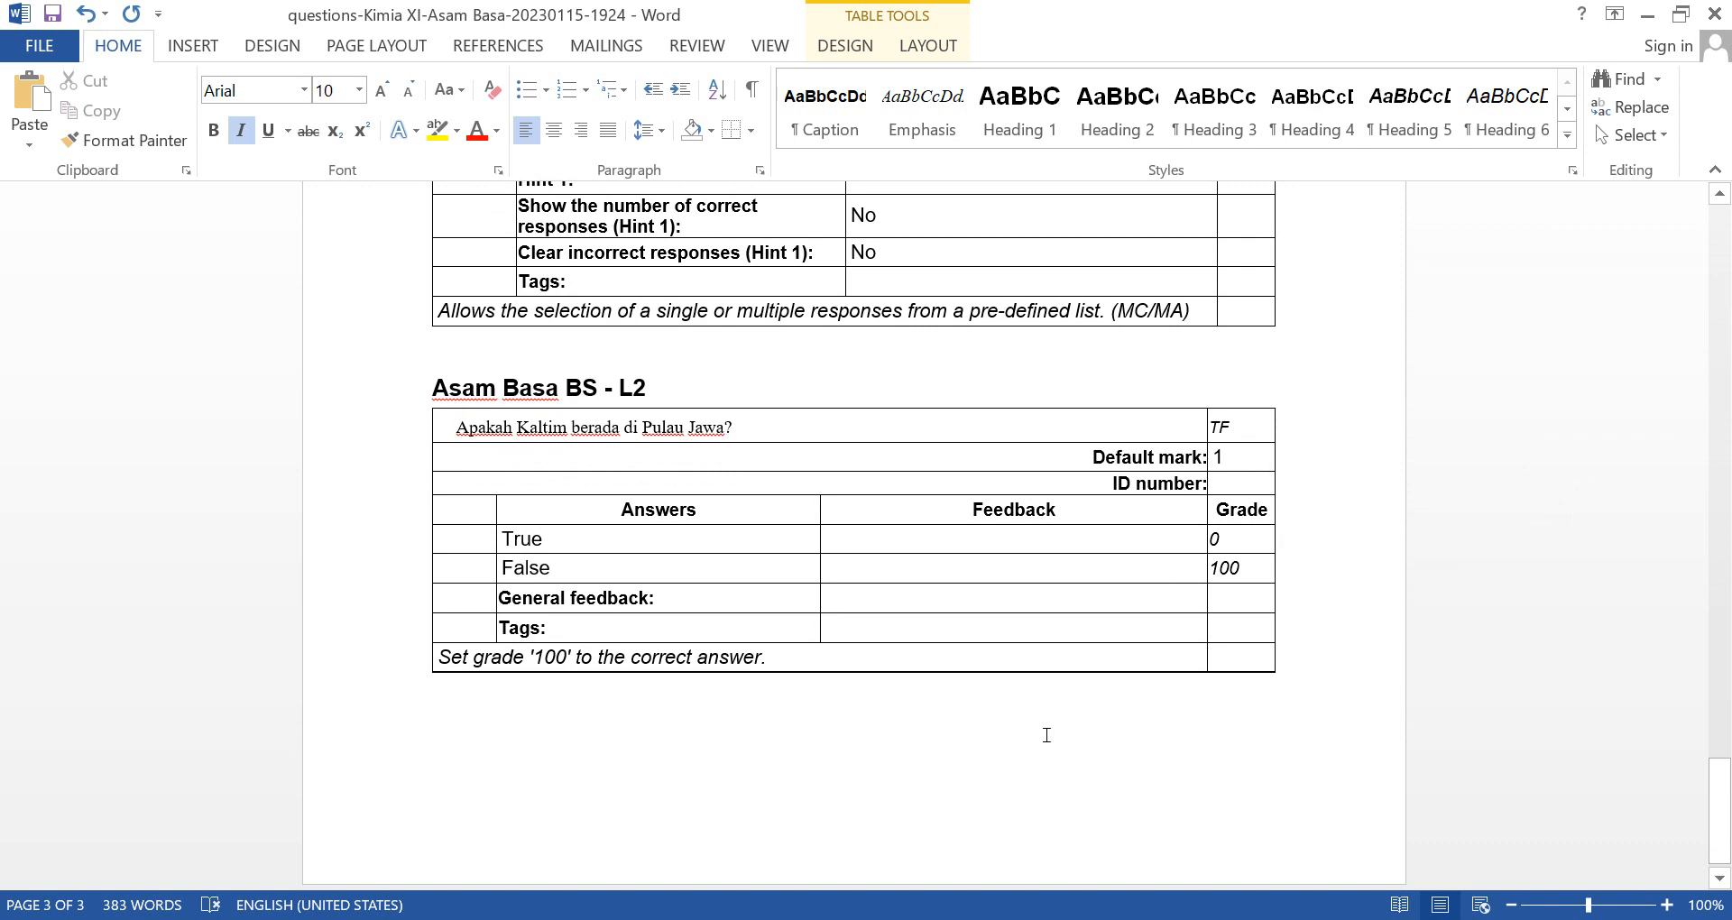
drag(992, 728, 409, 394)
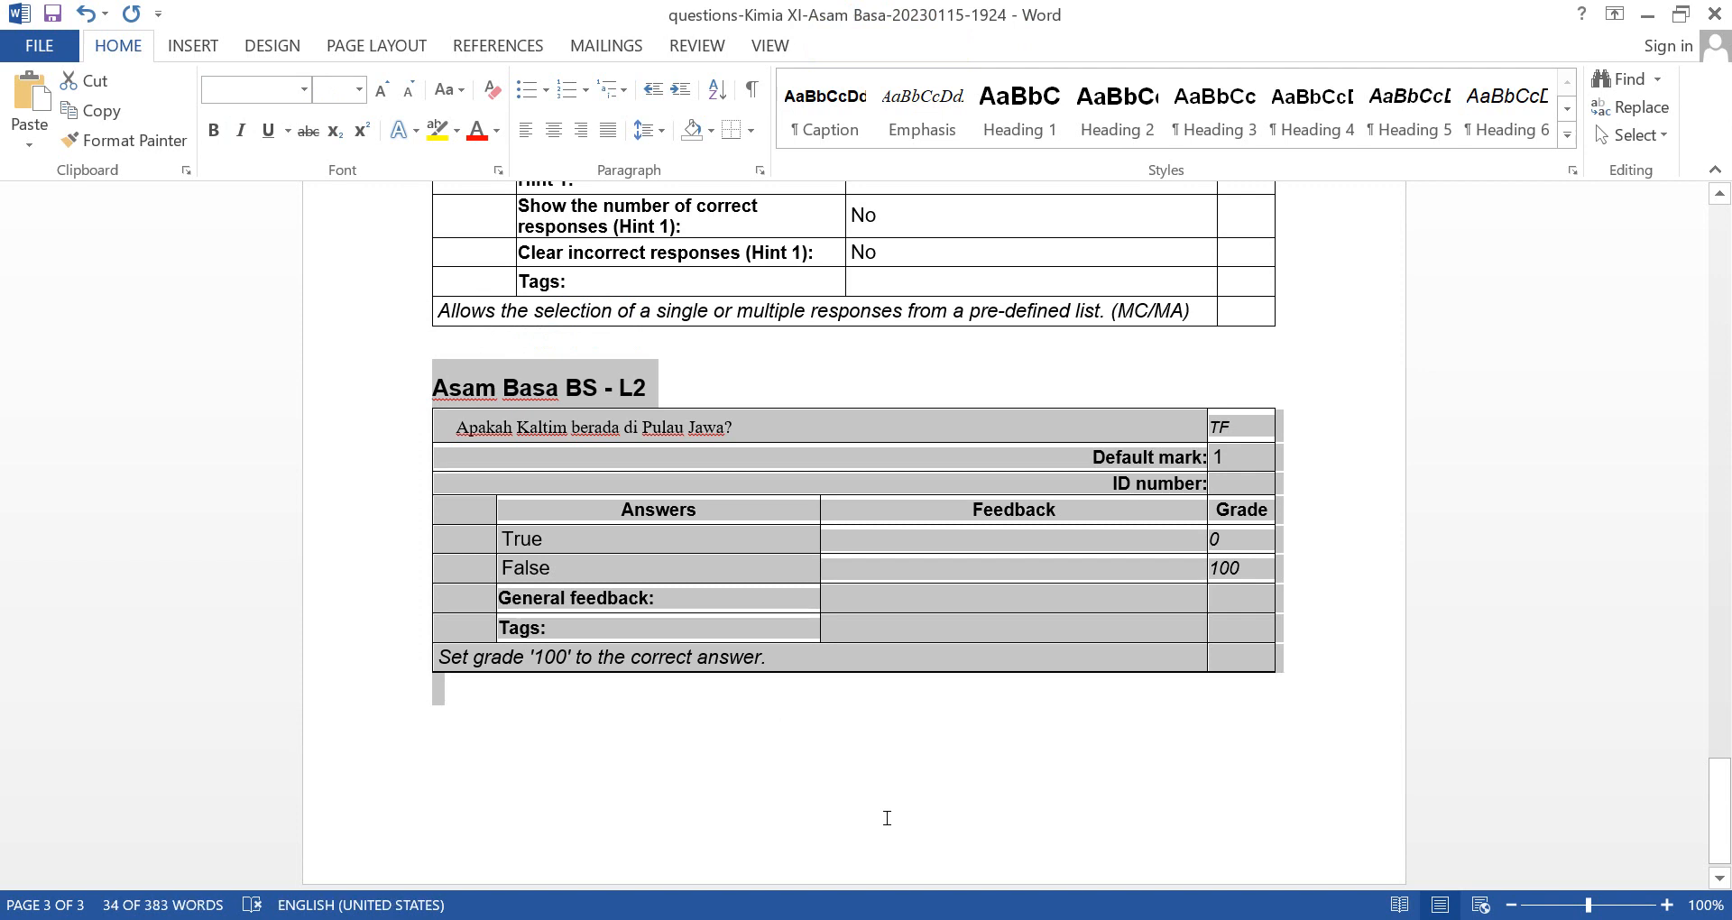
click(729, 441)
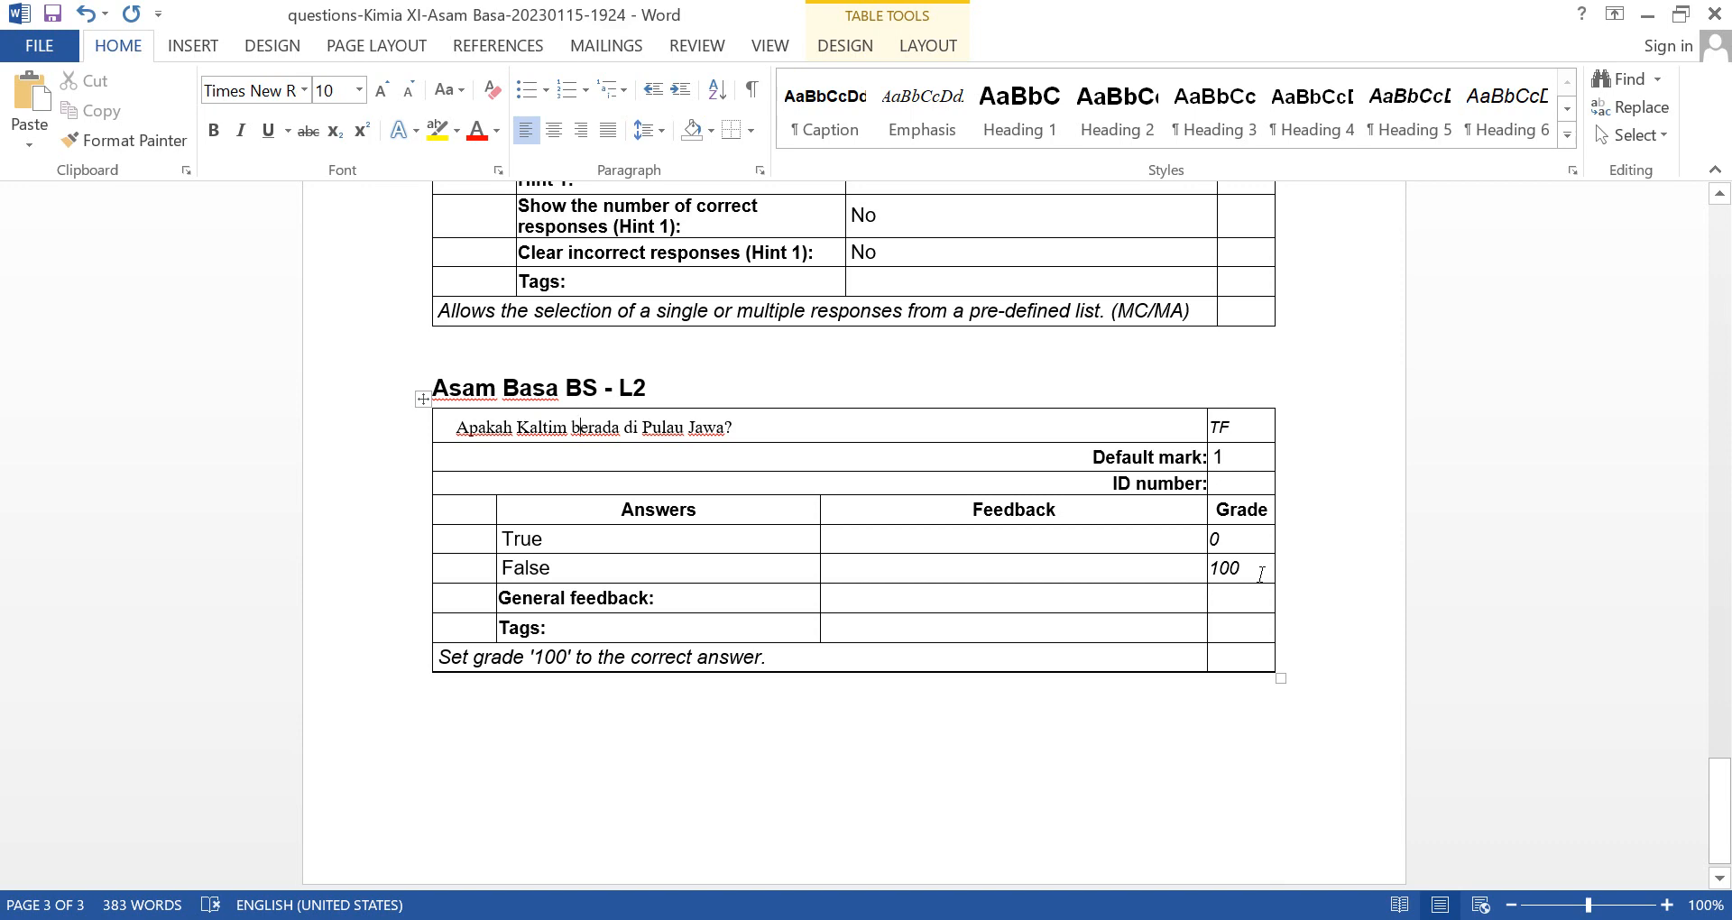
Delete all questions that follow Asam Basa L2 - 101, through the end of the document.
drag(1726, 806, 1728, 528)
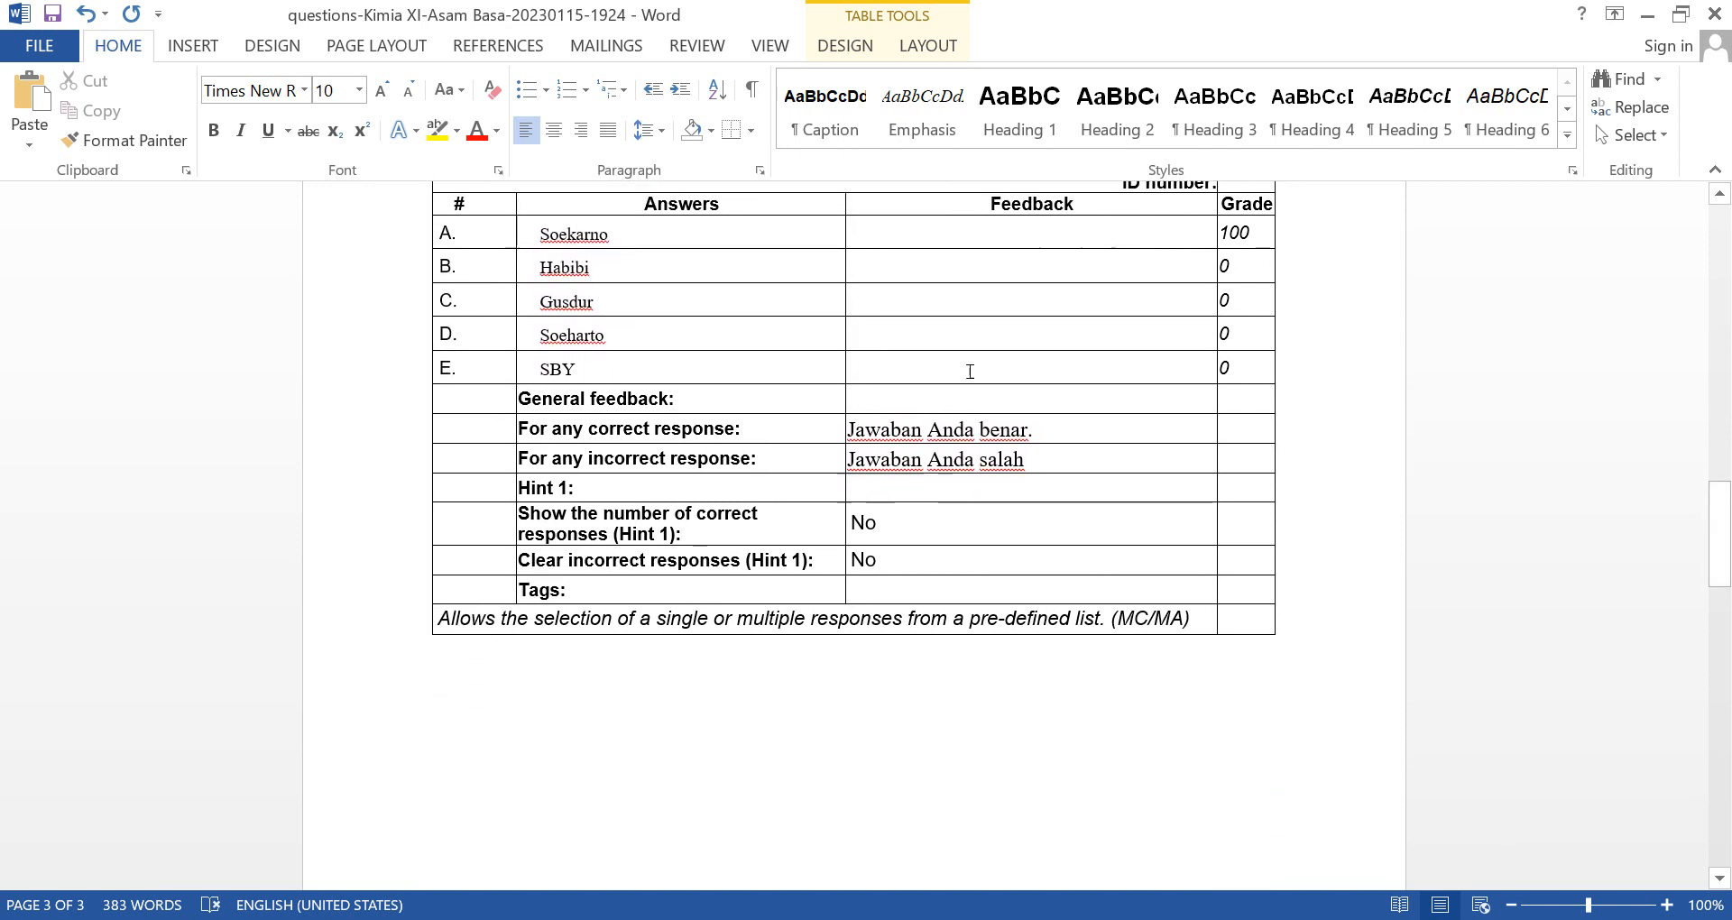
click(500, 676)
key(ctrl+shift+End)
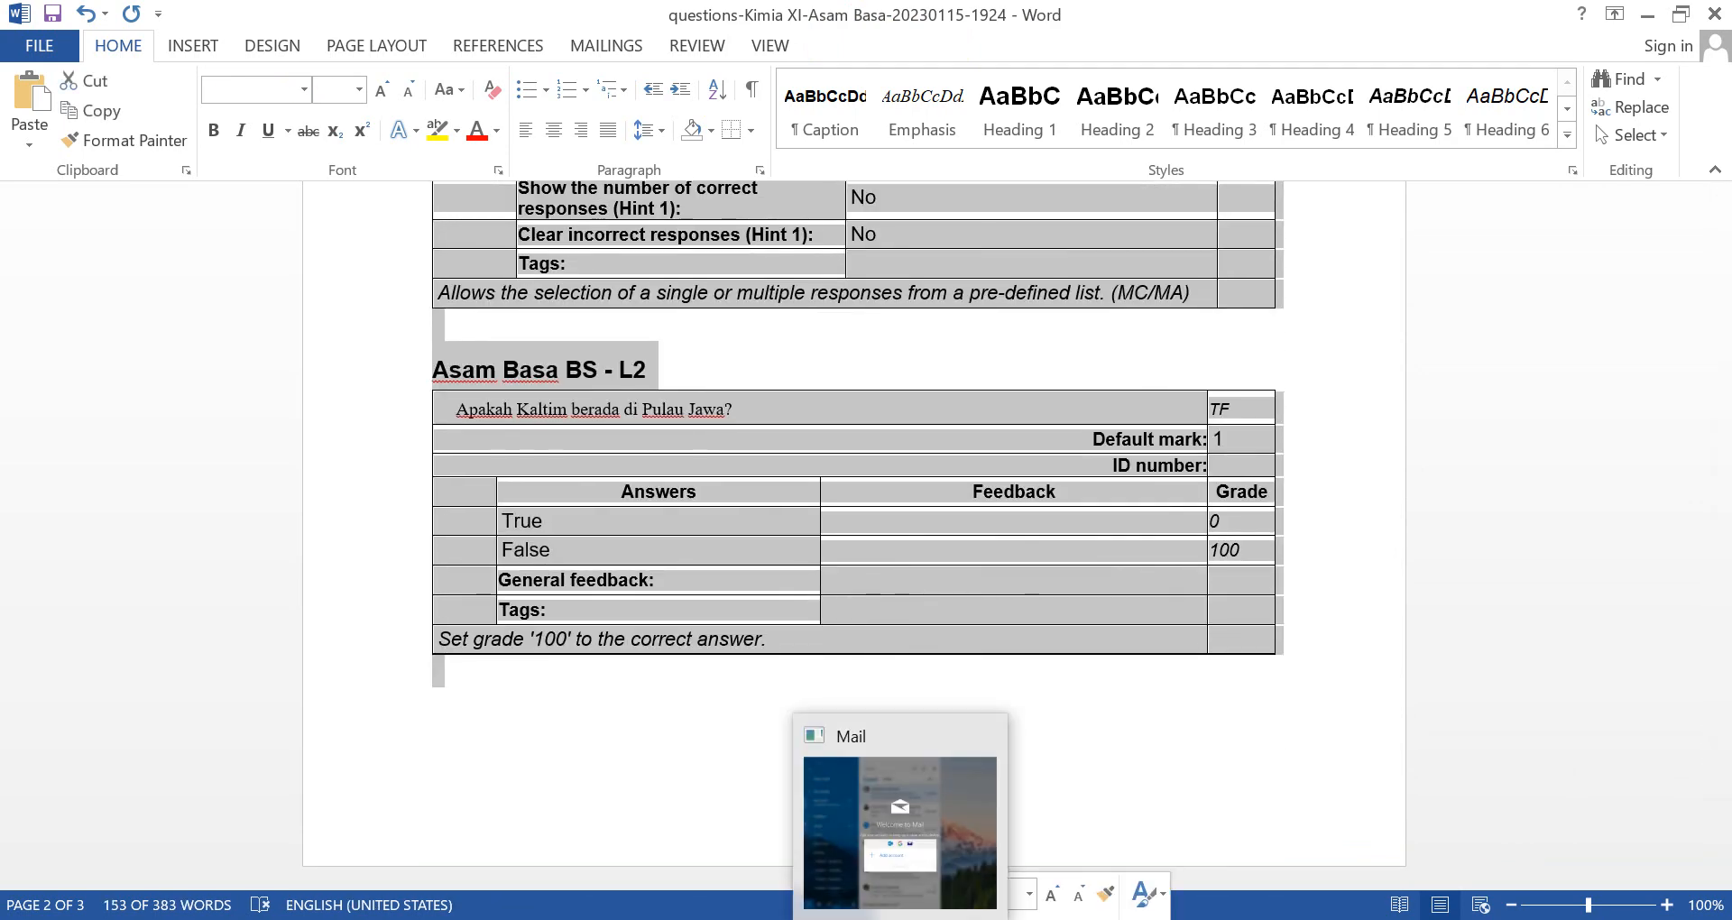
key(Delete)
Cut the question Asam Basa L2 - Sedang with its heading and table, keeping only Asam Basa L2 - 101.
drag(1719, 762, 1721, 326)
click(399, 487)
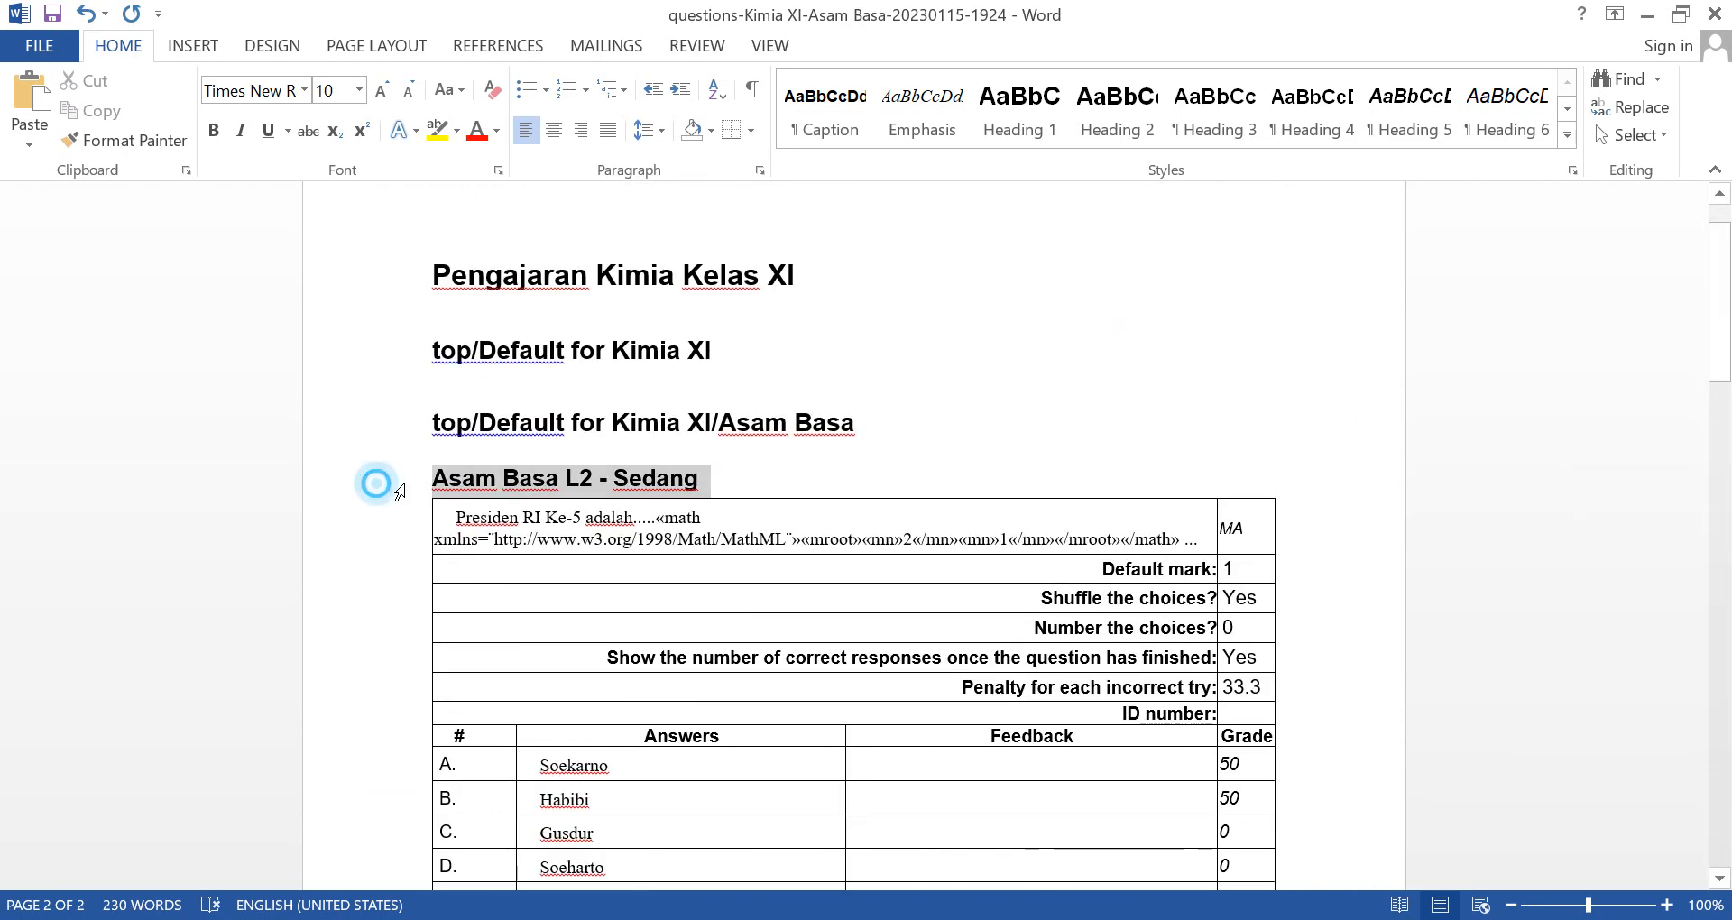
drag(400, 487, 452, 294)
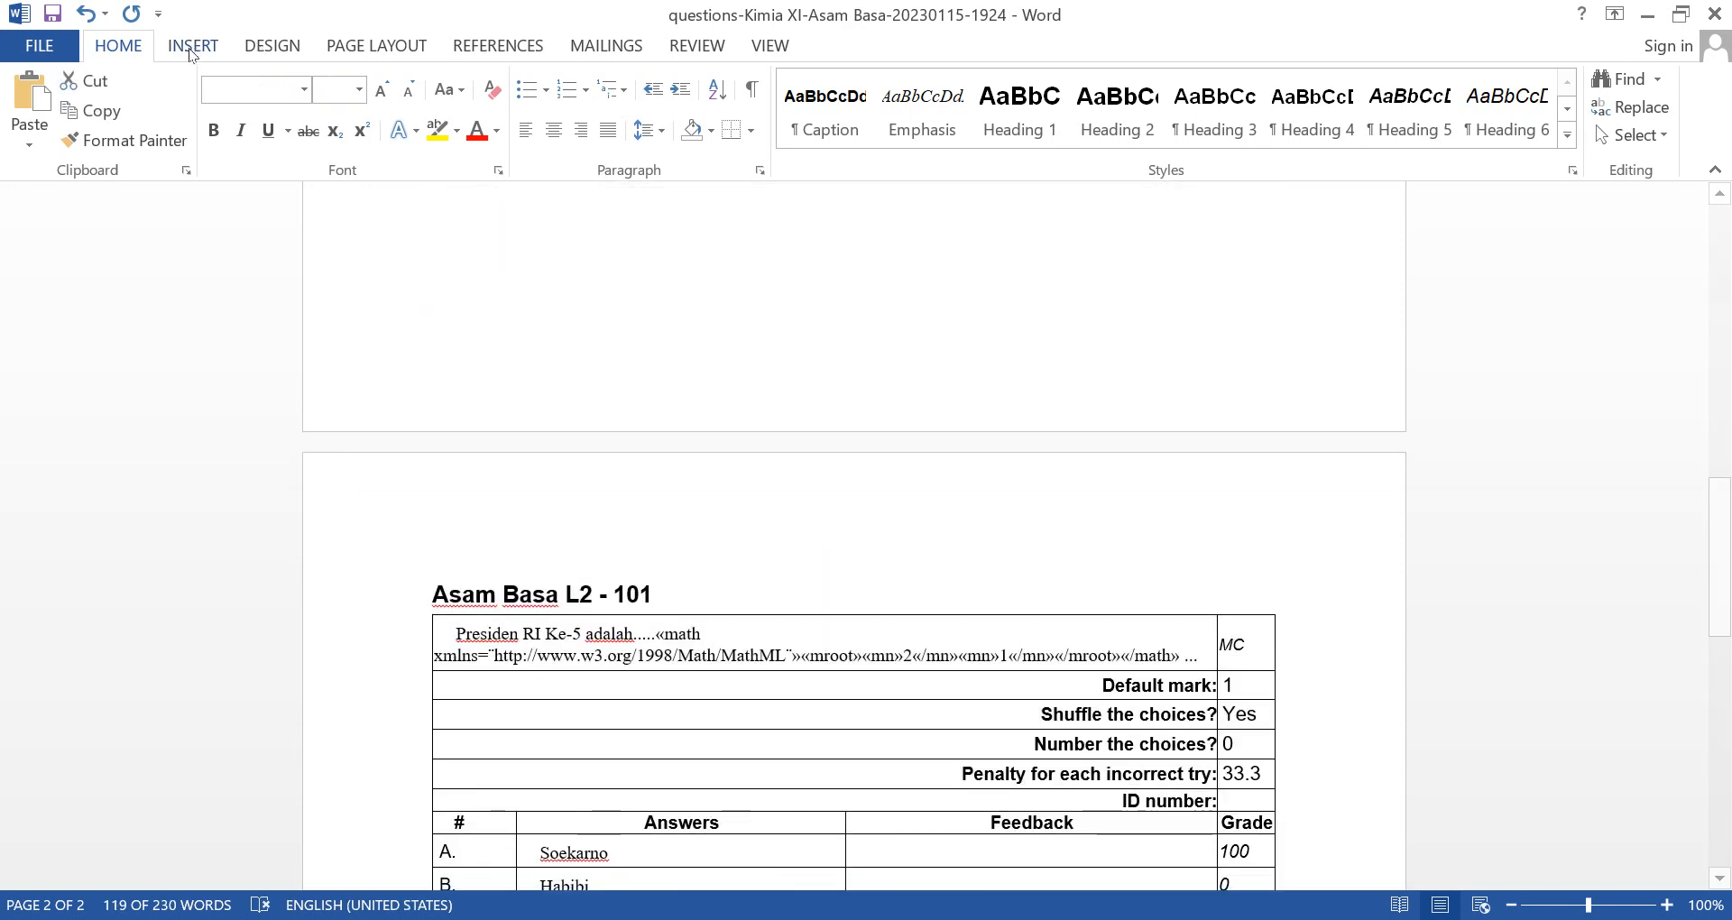
click(83, 81)
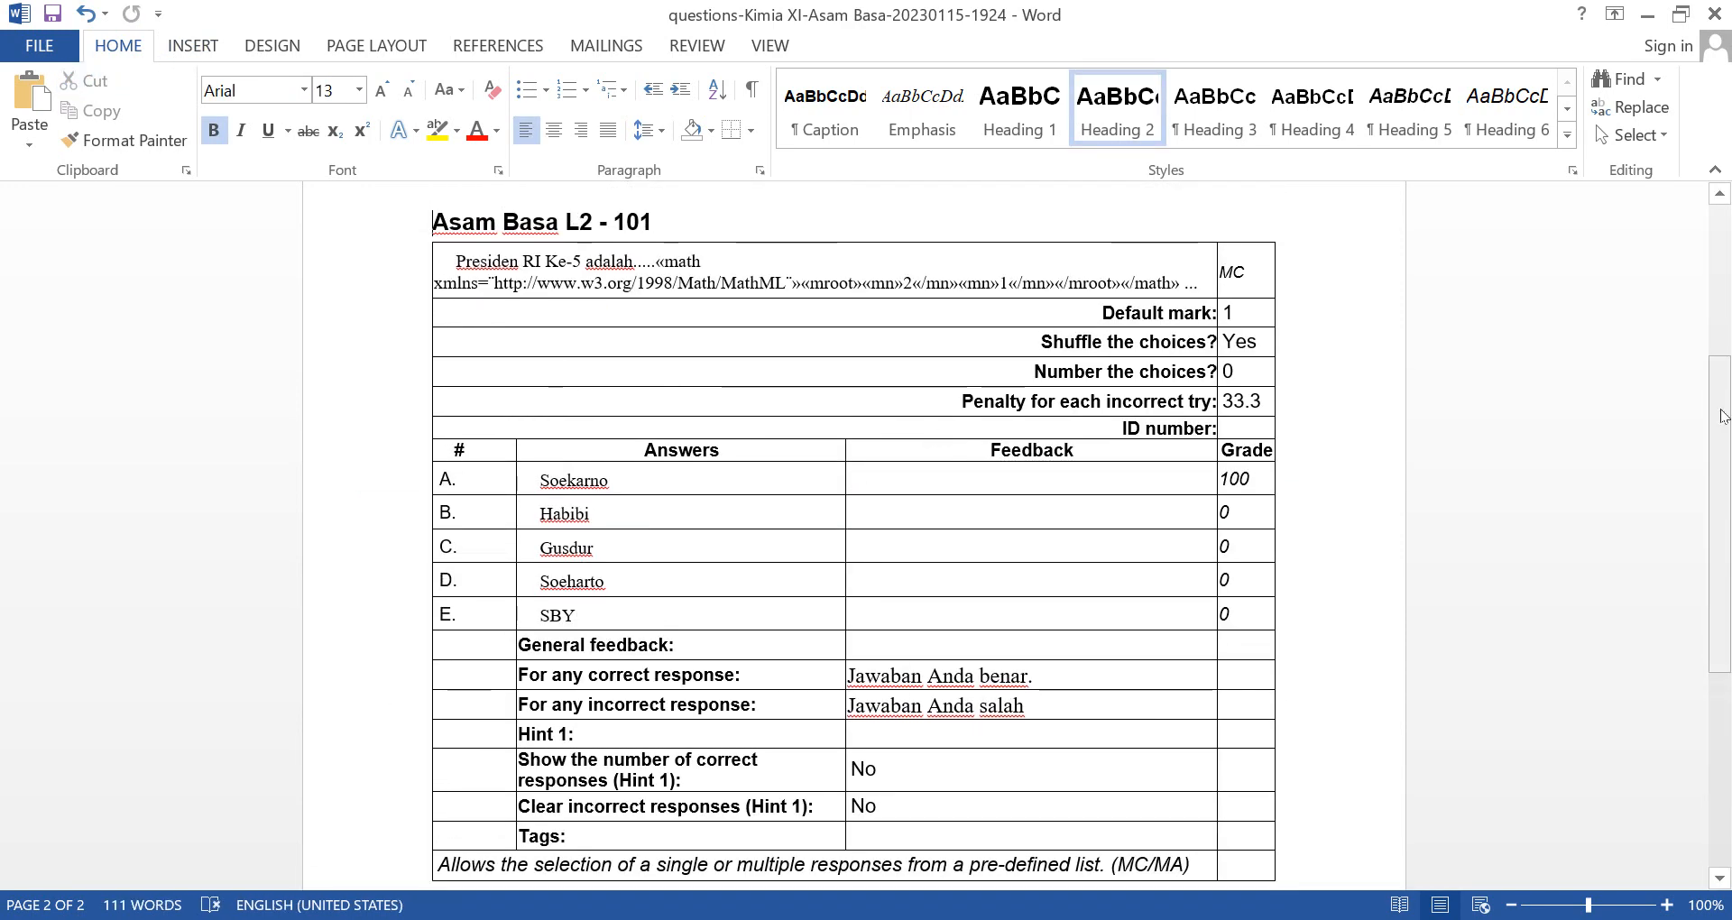
Rename the remaining question's heading as "Asam Basa 101 - L2 - Sedang".
drag(1723, 416, 1677, 359)
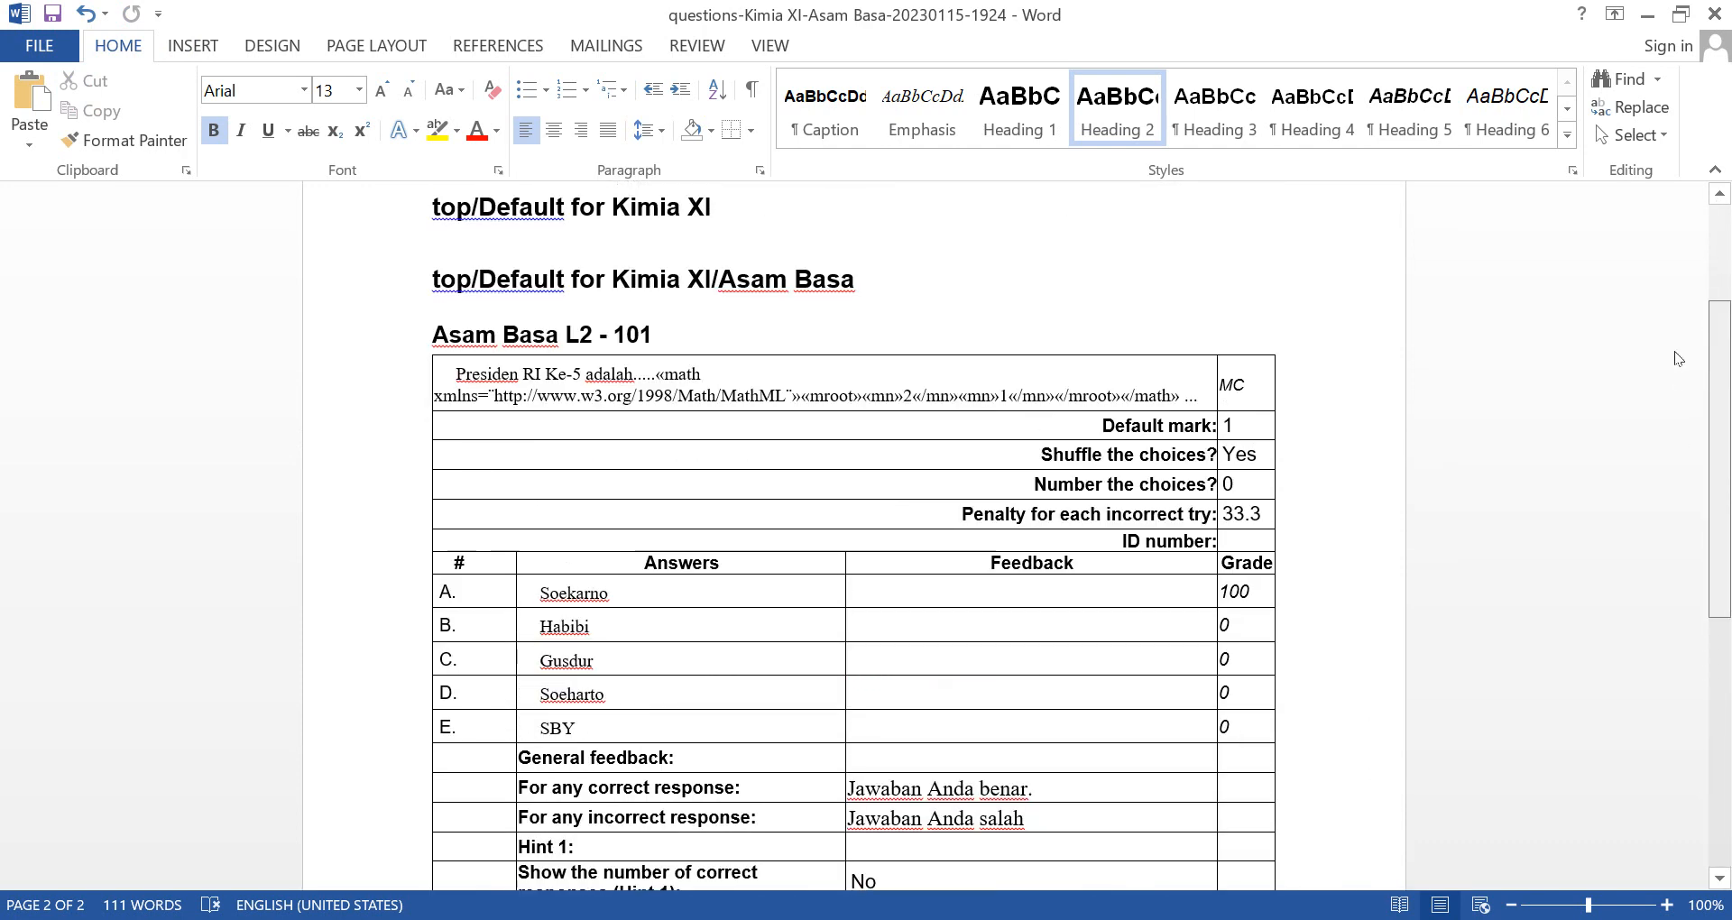
scroll(1669, 343, up, 2)
click(757, 444)
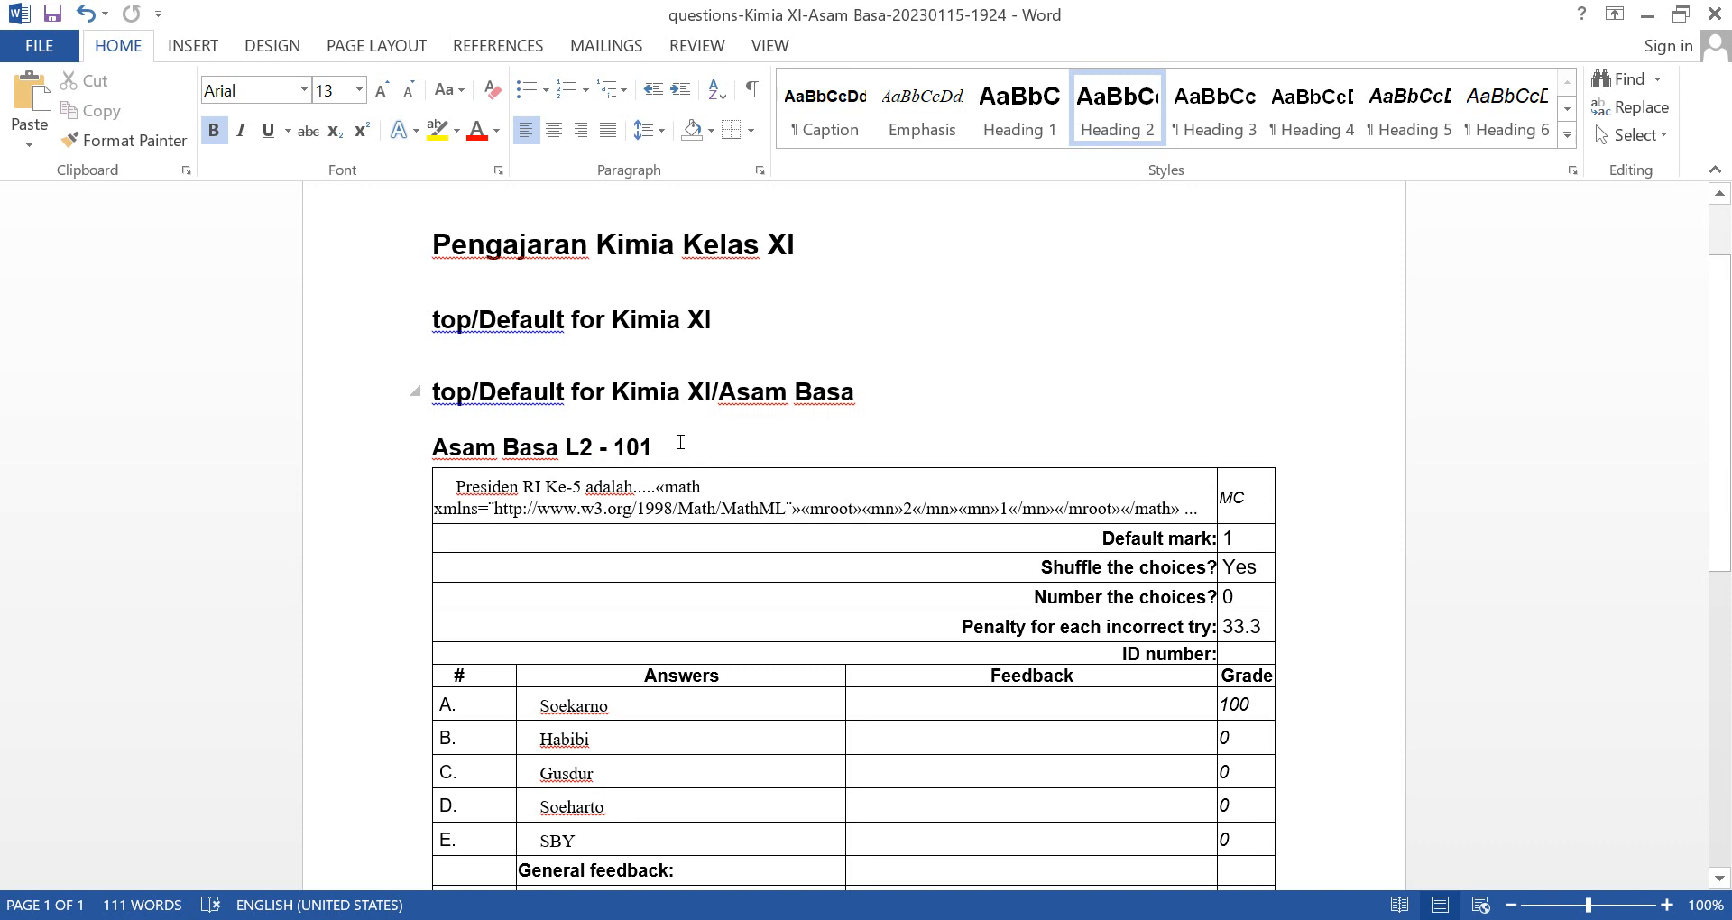
text(101)
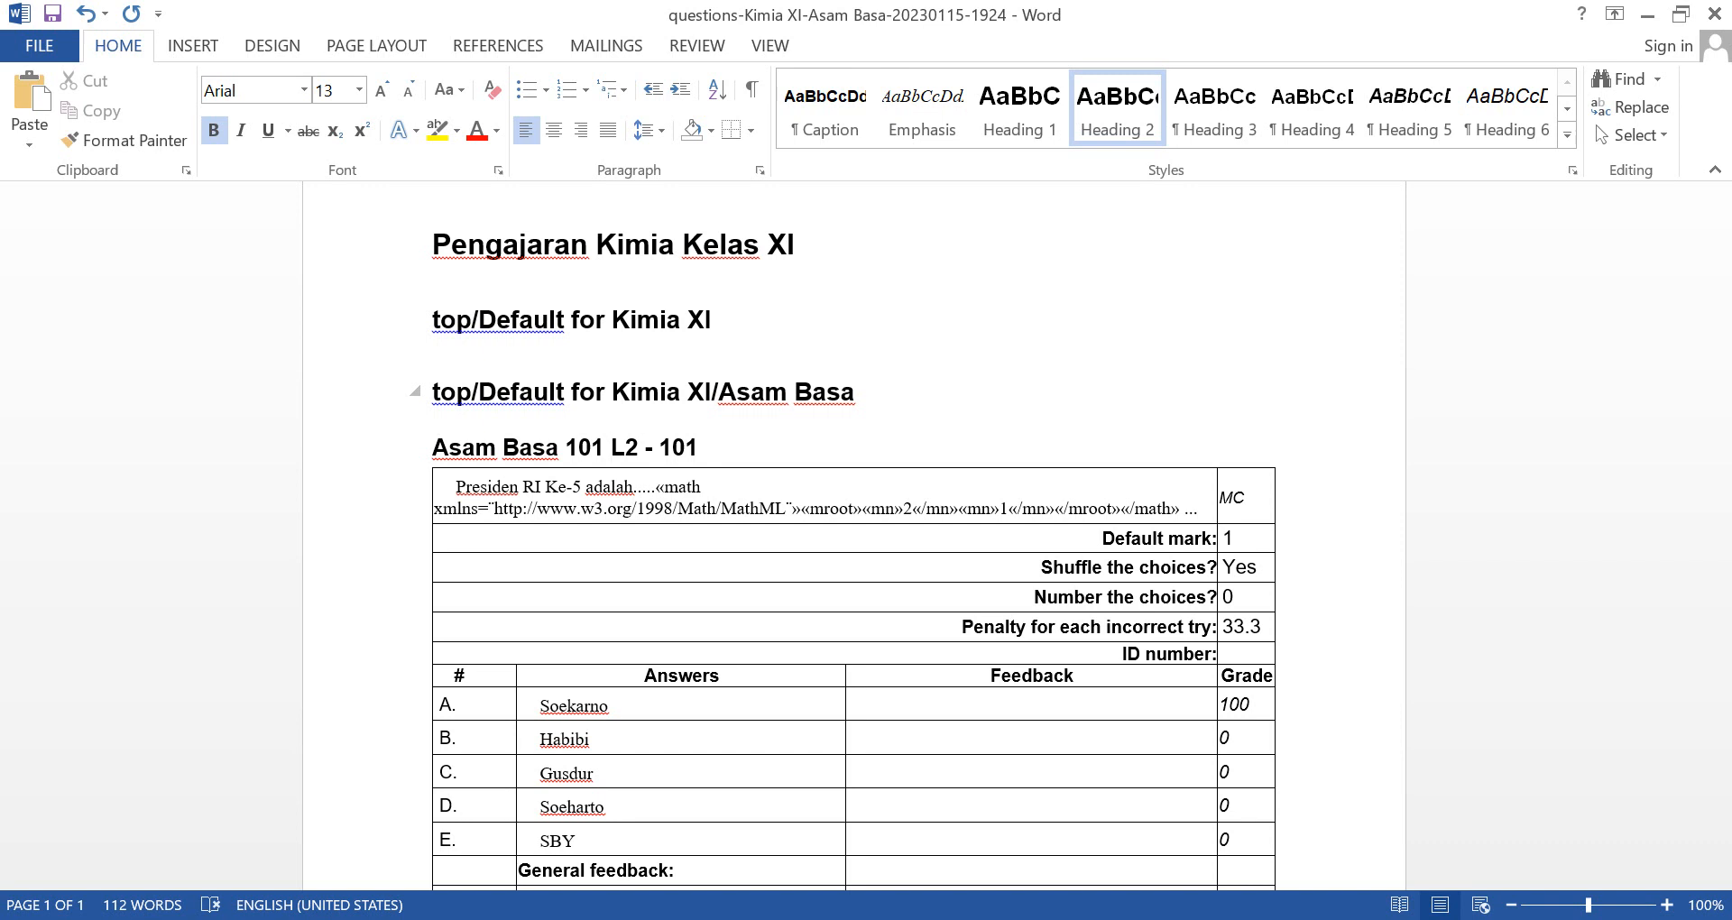
text(-)
double_click(680, 446)
text(Sedang)
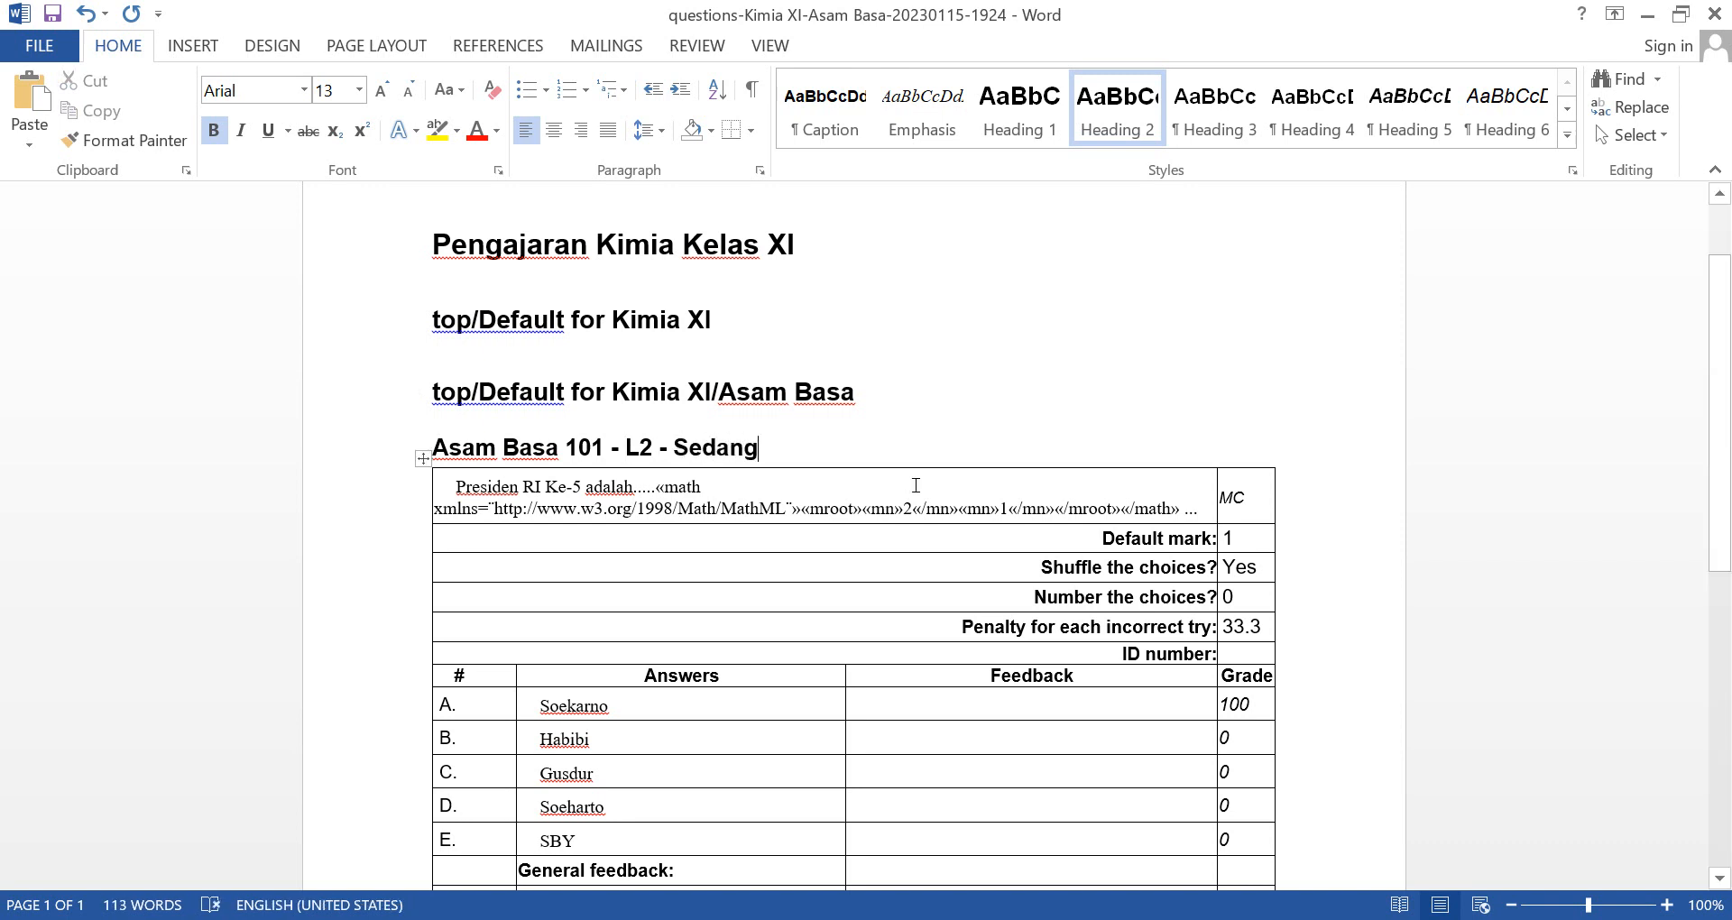
Replace the question text in the table with "Senyawa yang berbeda dengan rumus empiris yang sama disebut", copied from question 33 in Document1.
drag(456, 487, 1210, 513)
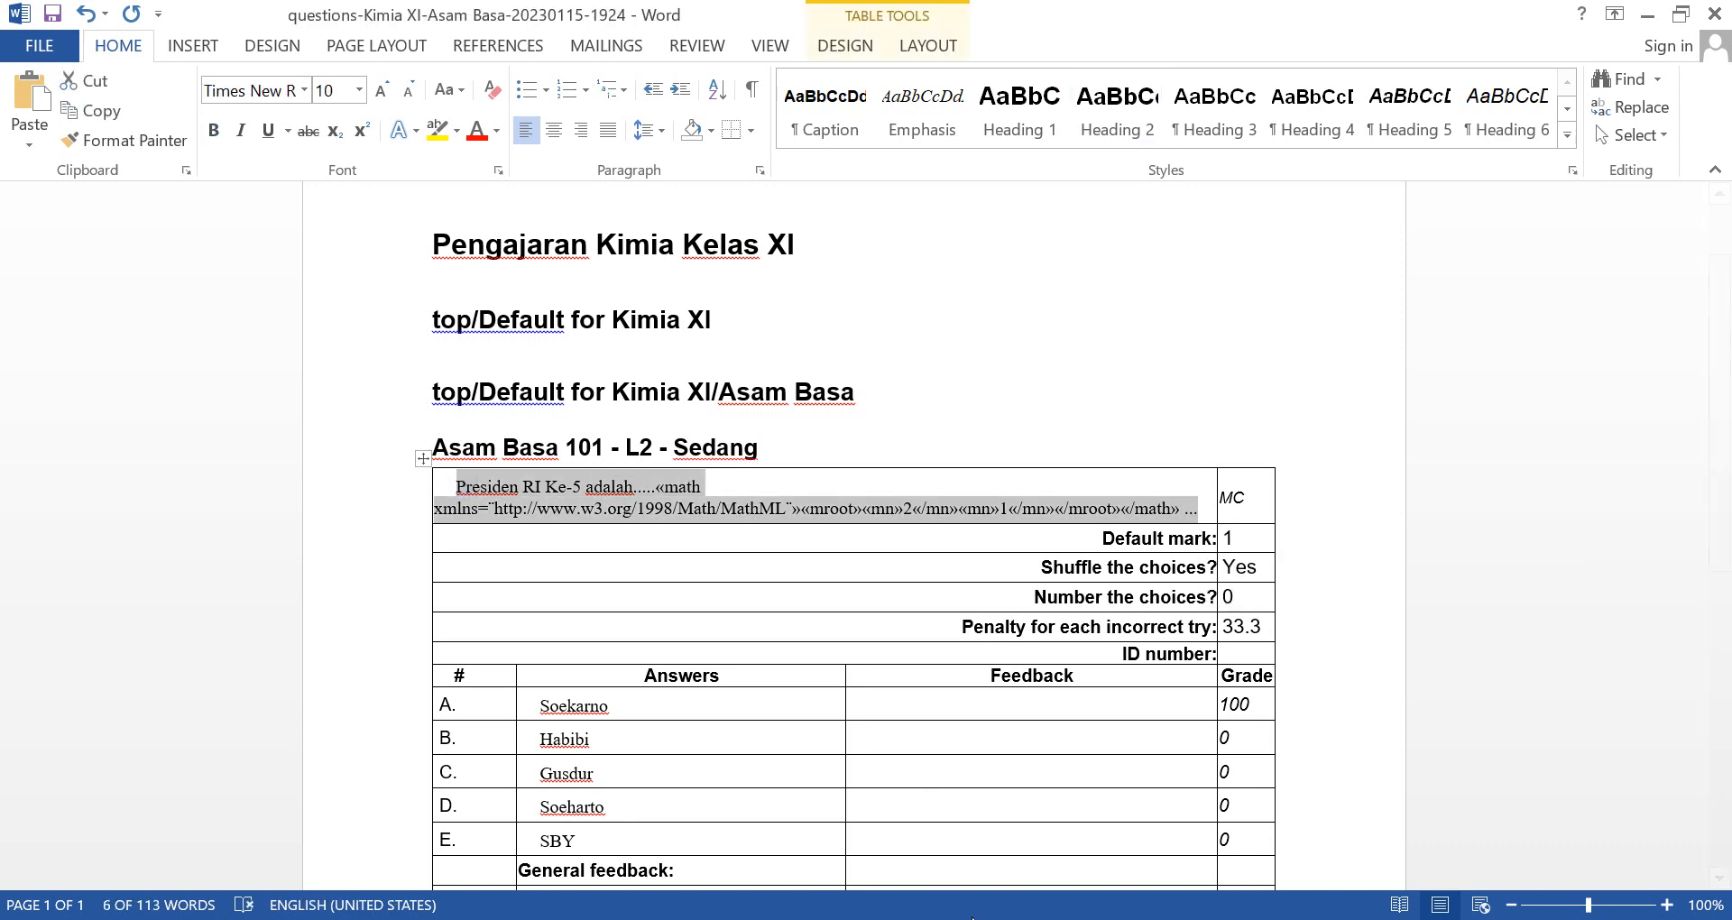
mouse_move(1035, 918)
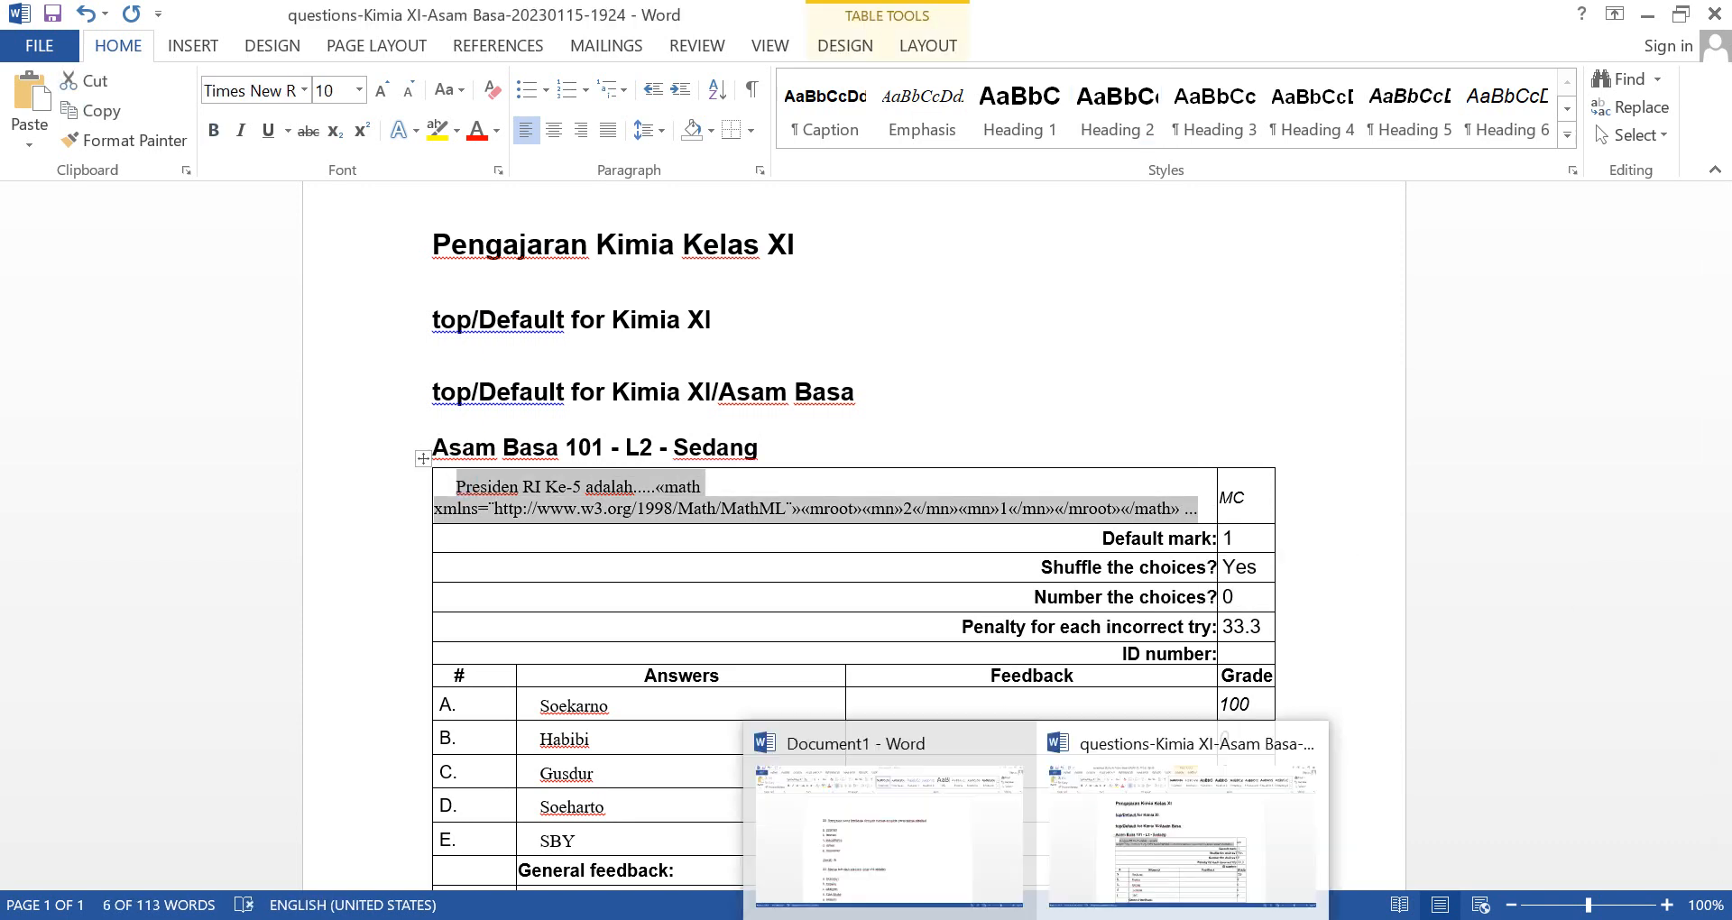
click(993, 892)
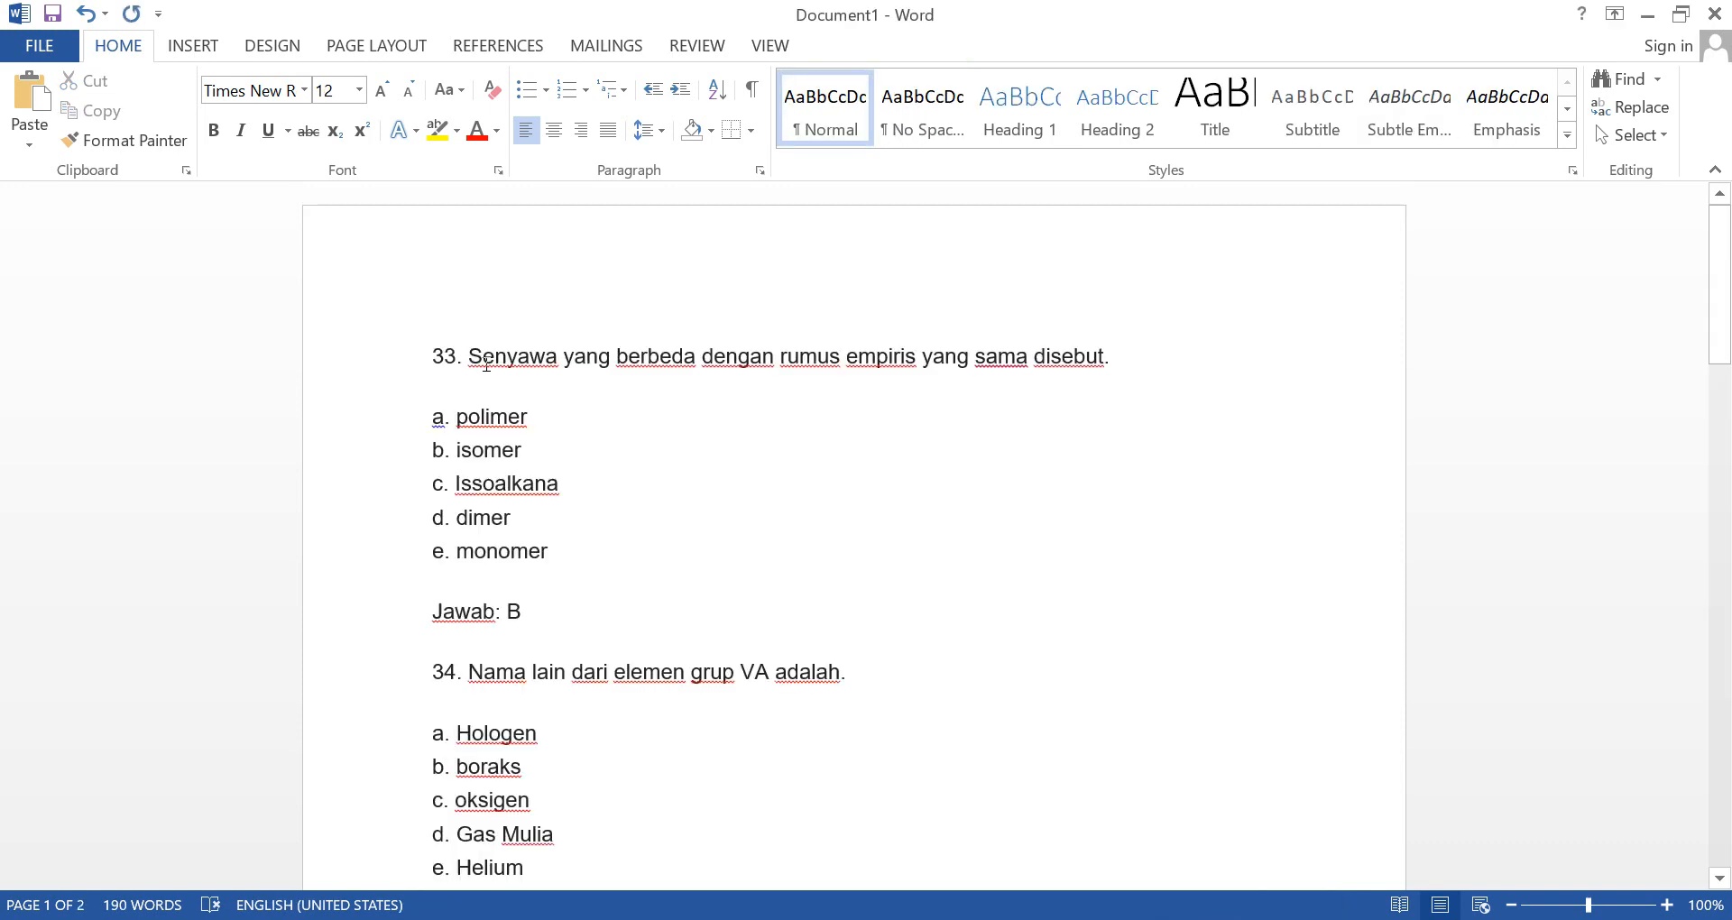
drag(481, 365, 1101, 386)
key(ctrl+c)
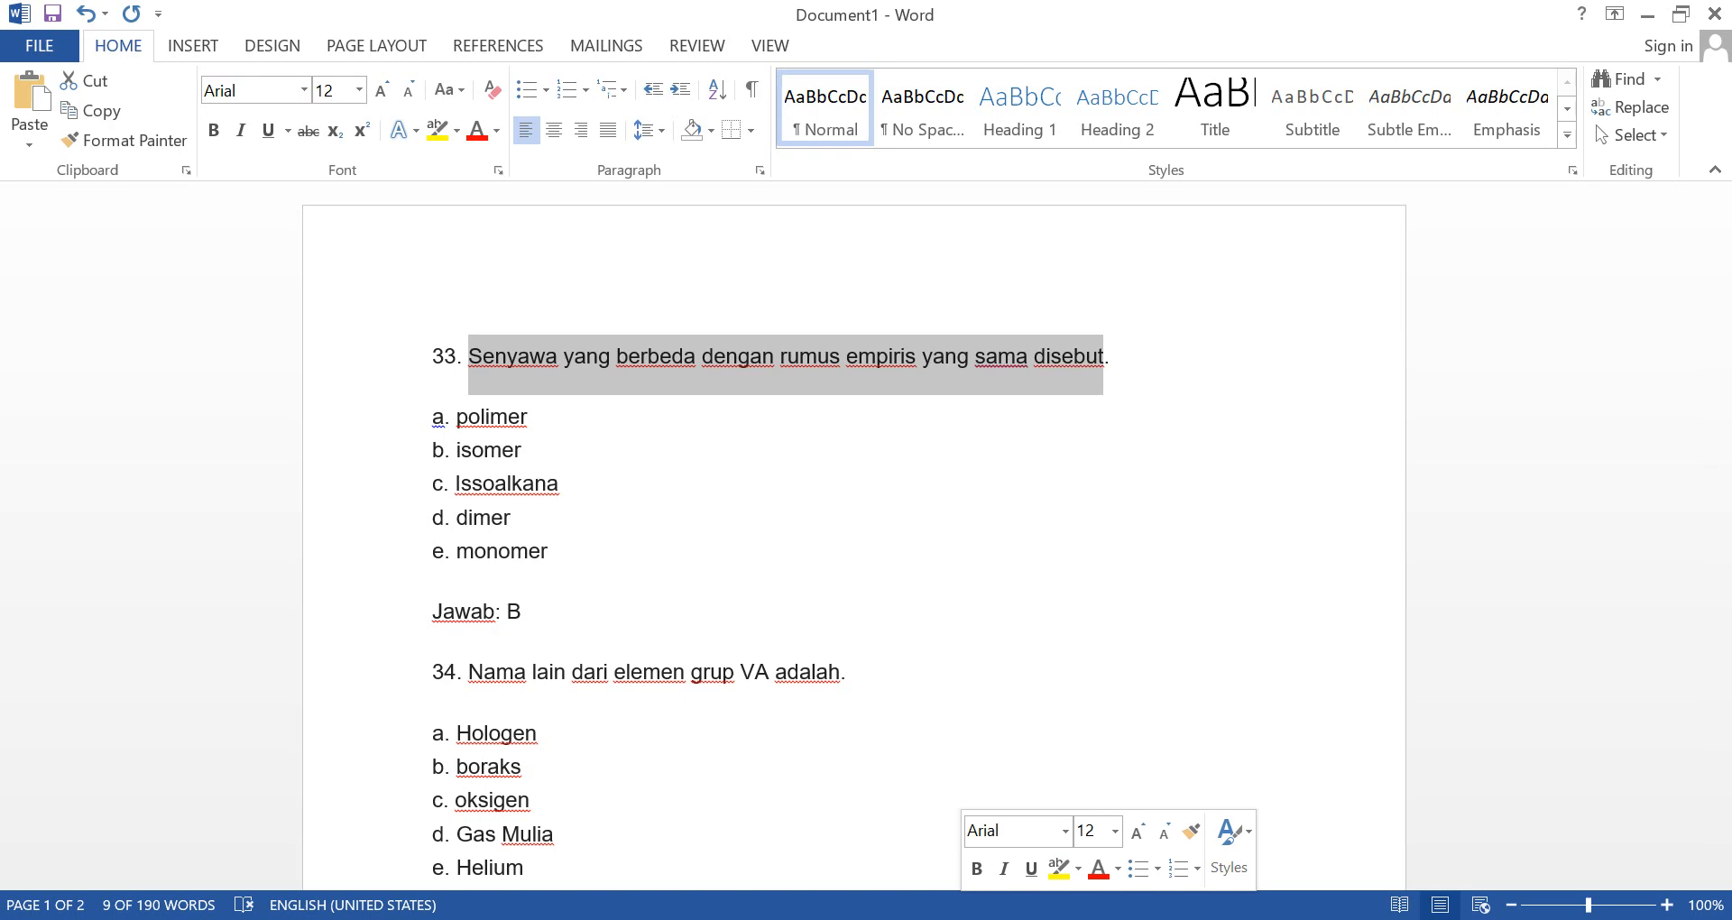
click(1151, 834)
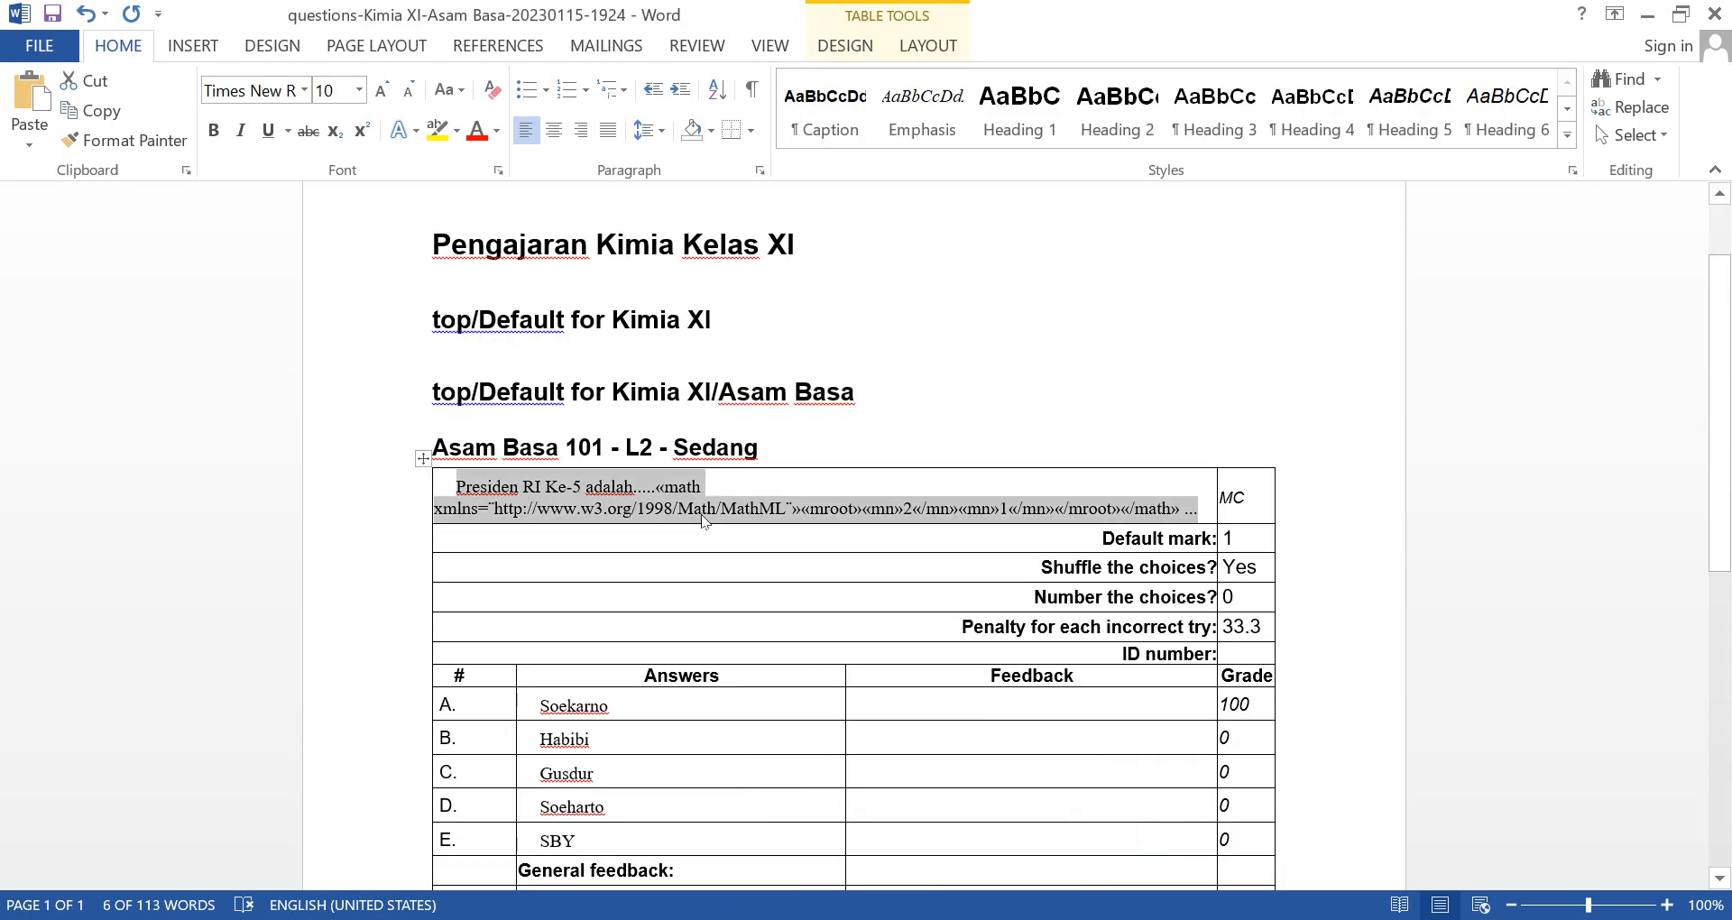
key(ctrl+v)
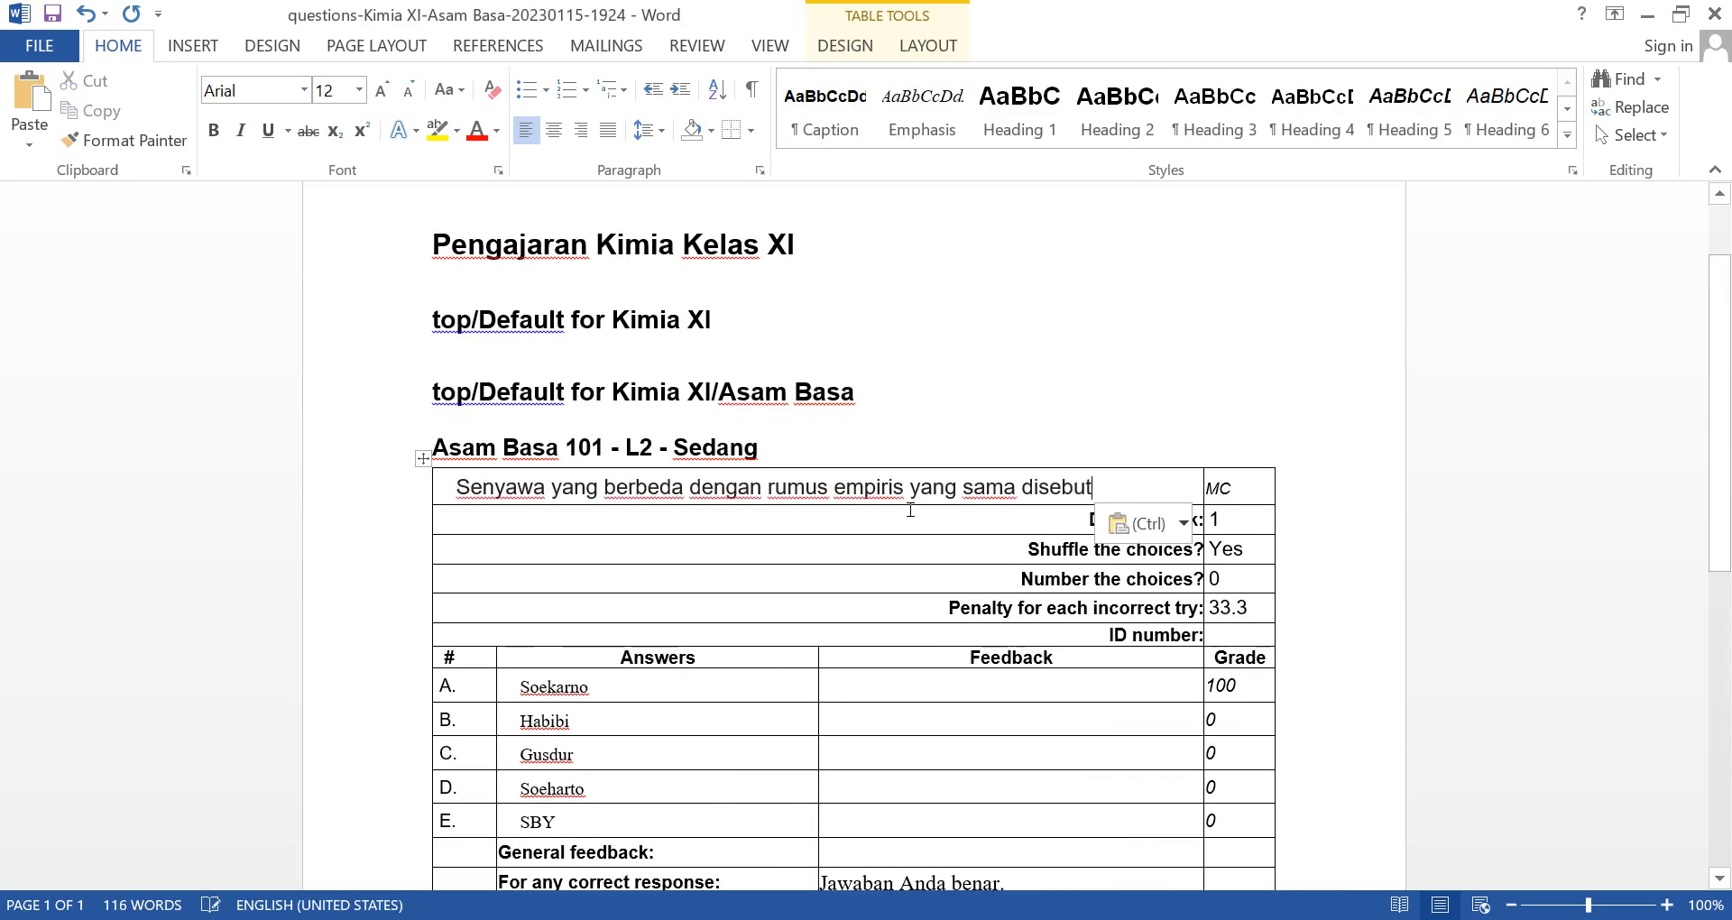
Remove the indent in front of the pasted question text in the table.
key(ctrl+Left)
key(ctrl+Left)
key(ctrl+Left)
key(ctrl+Left)
key(ctrl+Left)
key(ctrl+Left)
key(ctrl+Left)
key(ctrl+Left)
key(ctrl+Left)
key(ctrl+Left)
key(ctrl+Left)
key(ctrl+Left)
key(ctrl+Left)
key(ctrl+Left)
key(ctrl+Left)
key(ctrl+Left)
key(ctrl+Left)
key(ctrl+Left)
key(ctrl+Left)
key(ctrl+Left)
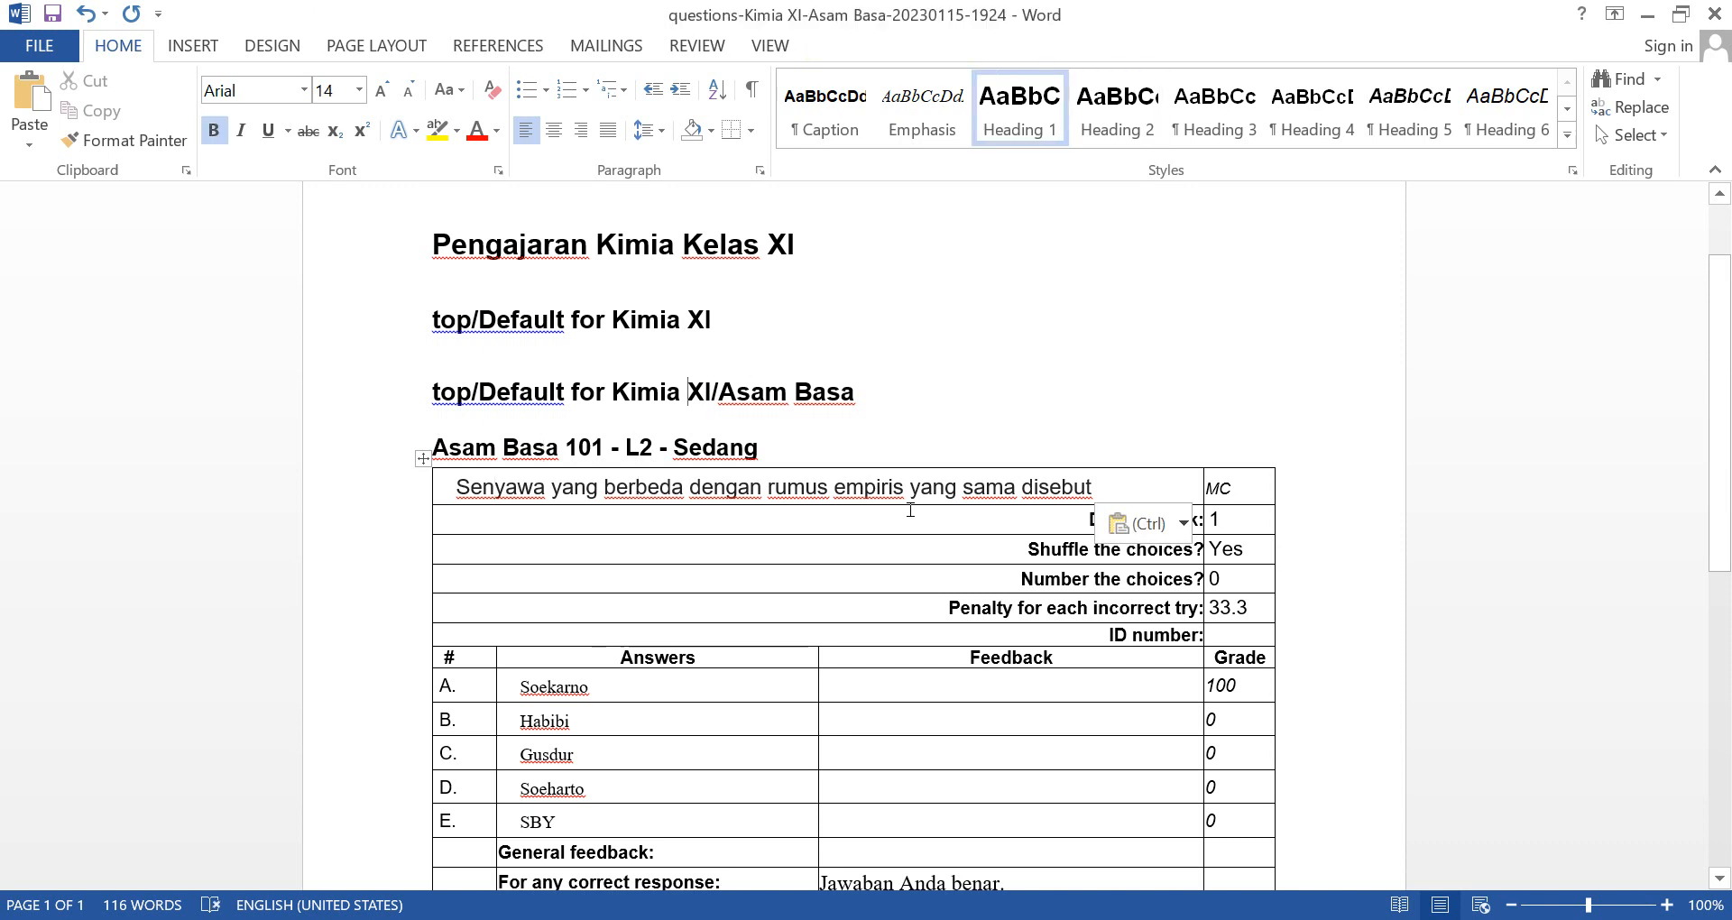
click(462, 488)
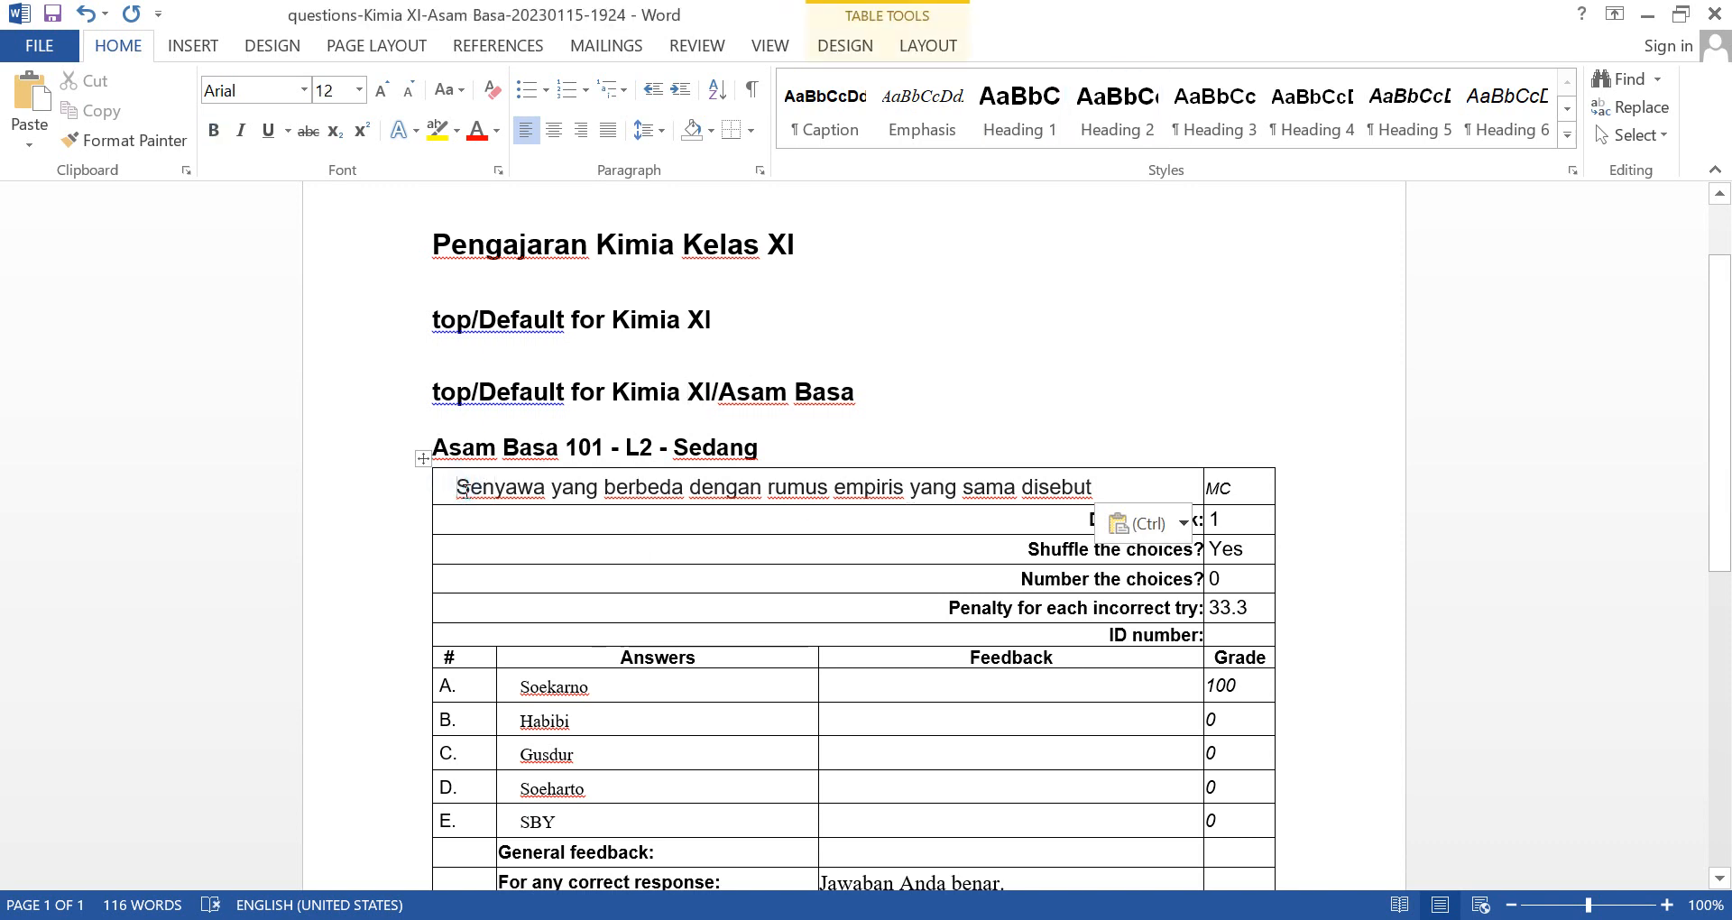
key(BackSpace)
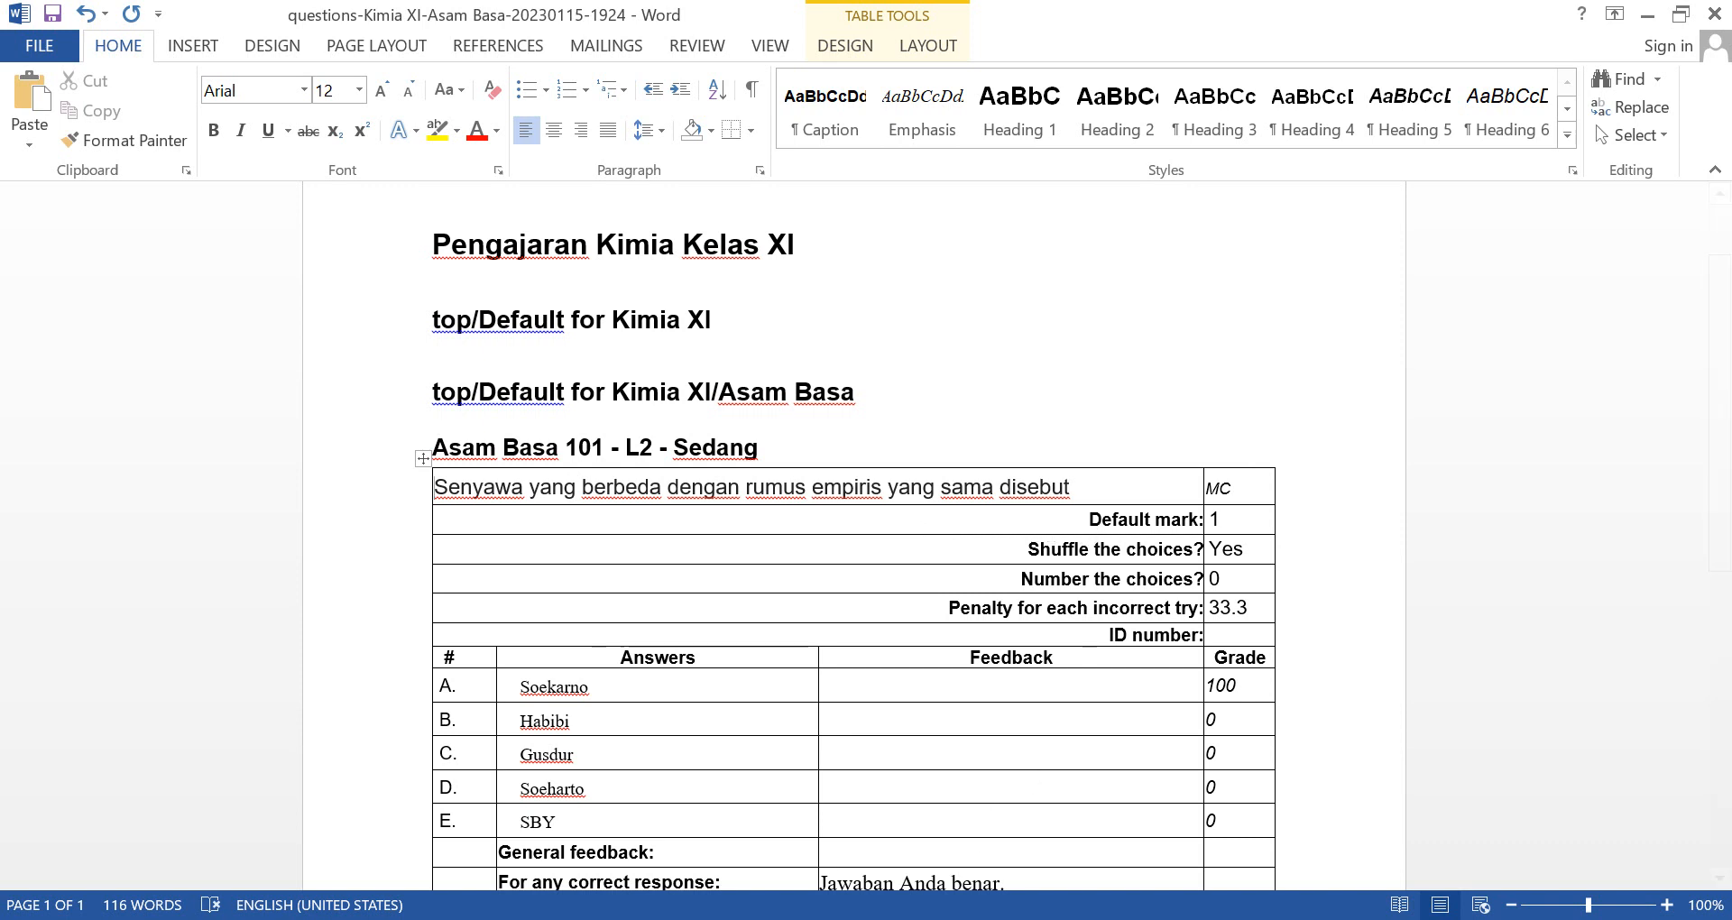
In Document1, remove the automatic list lettering and the indent from the answer options of question 33.
mouse_move(1113, 879)
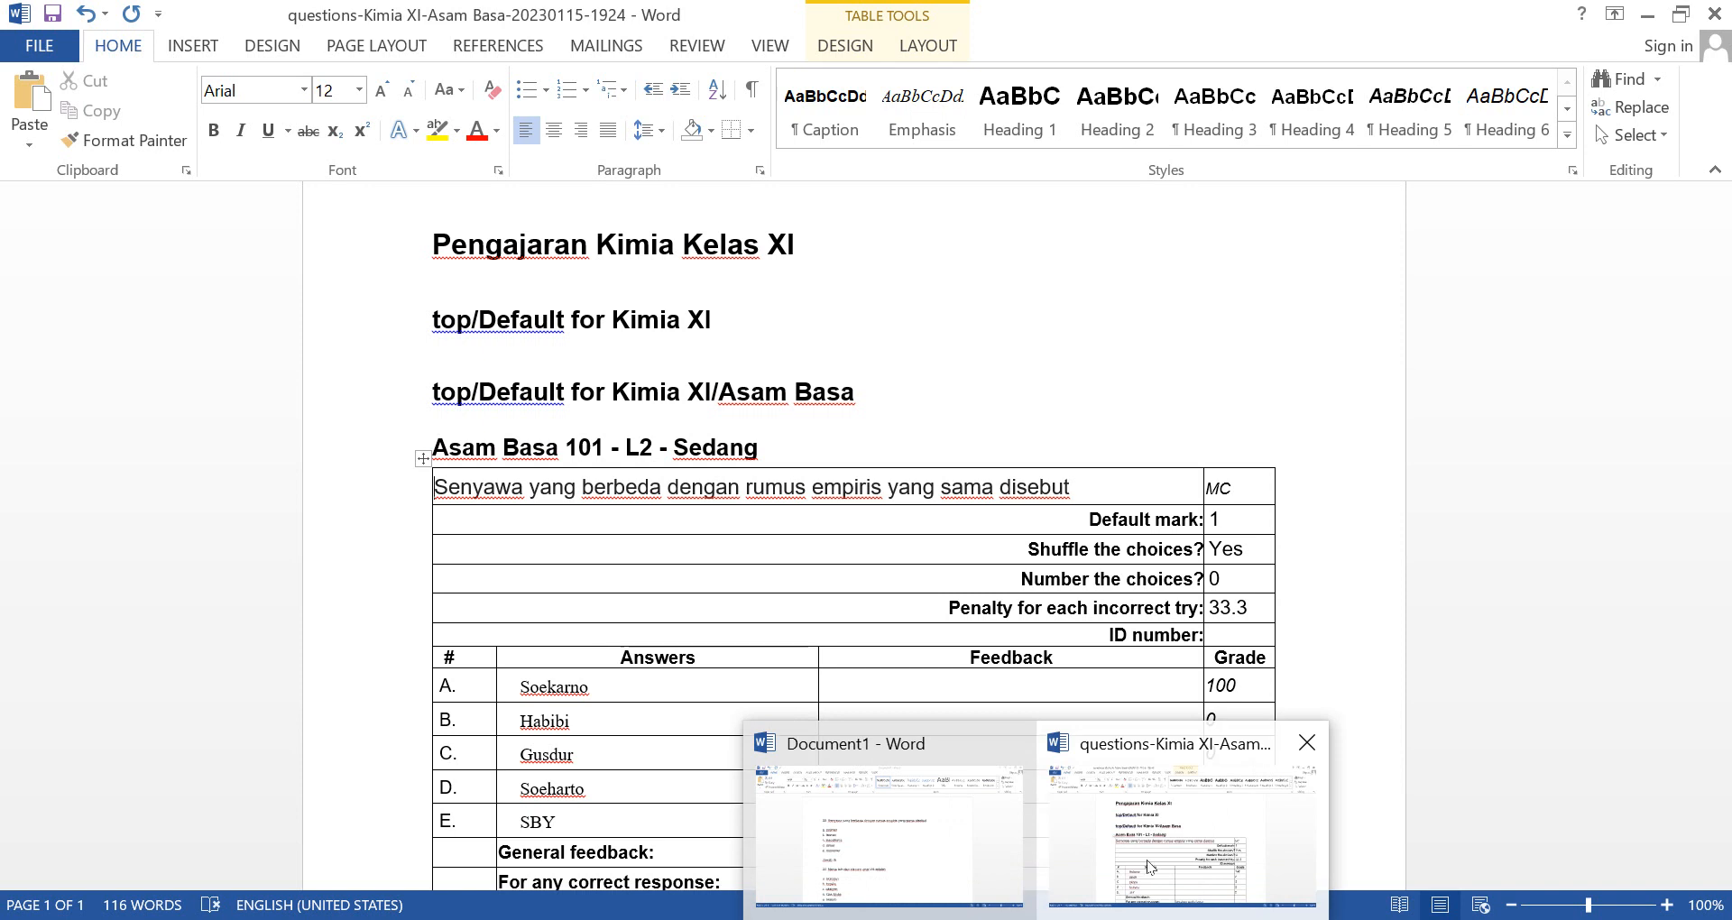
click(944, 855)
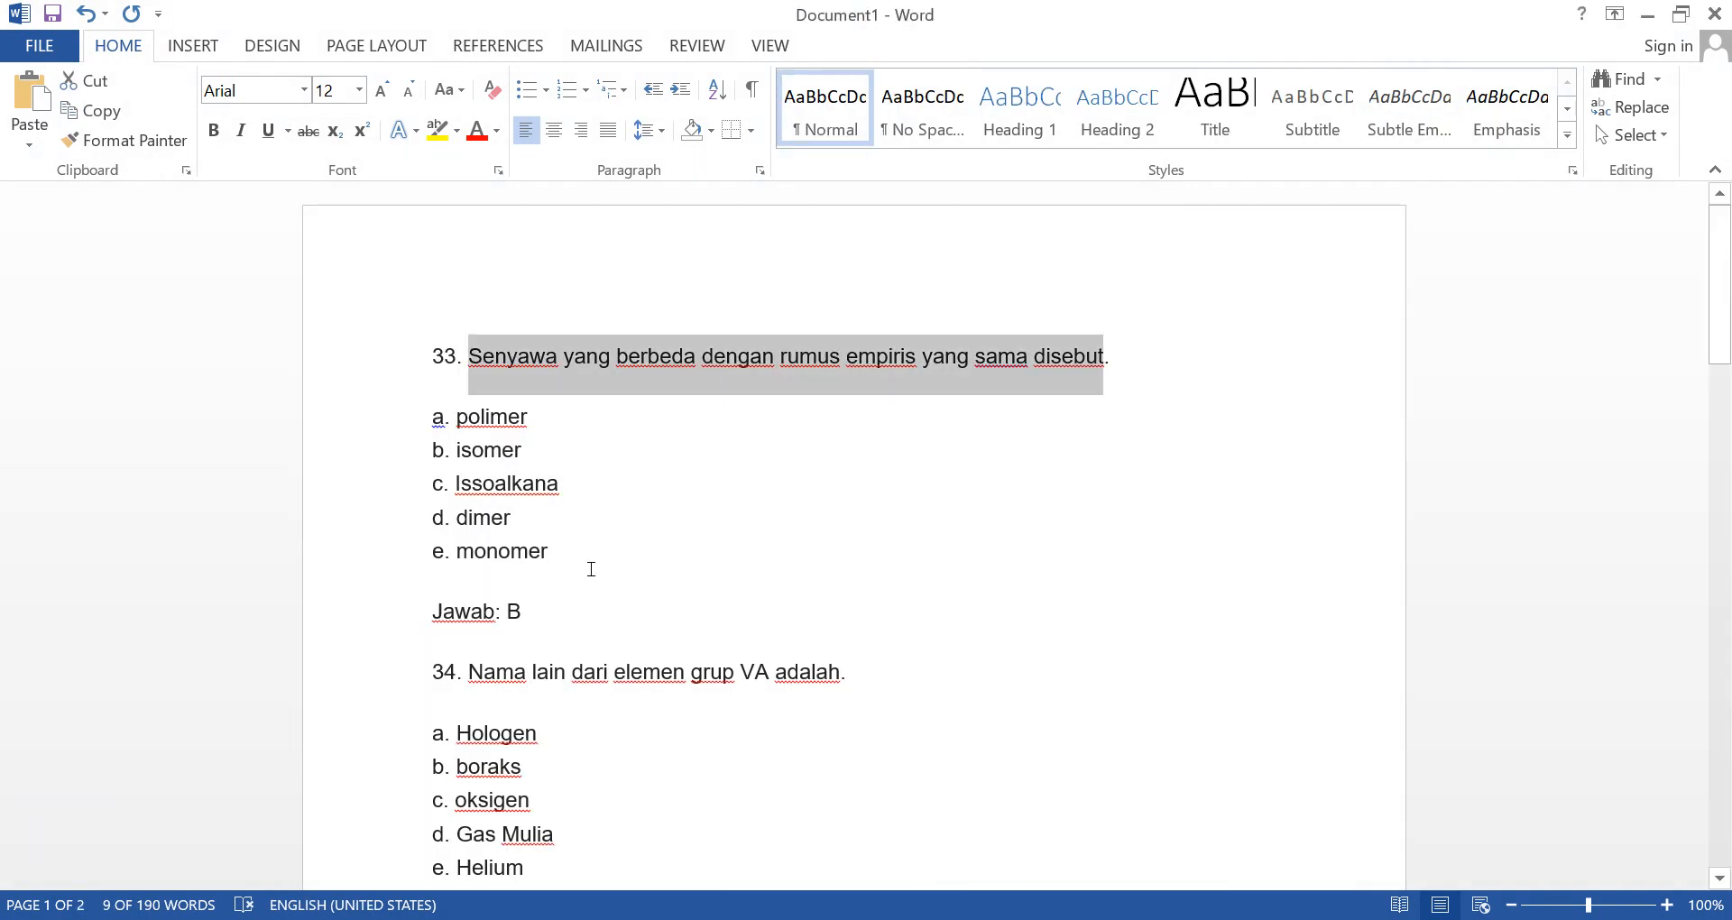
drag(580, 553, 376, 433)
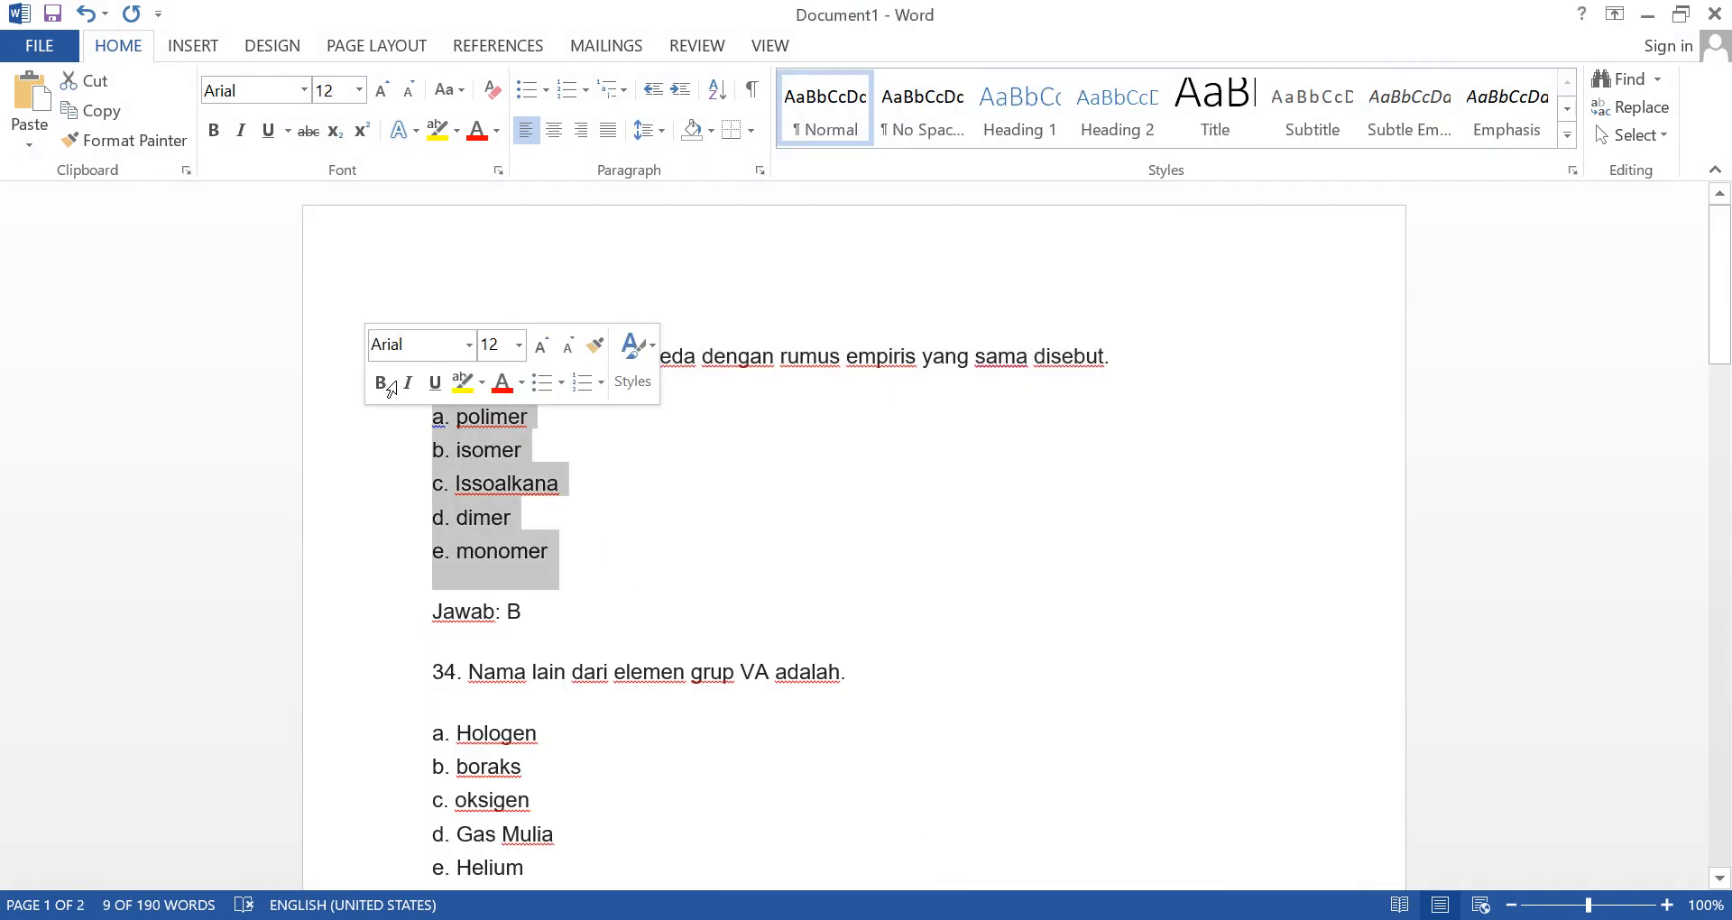
click(568, 88)
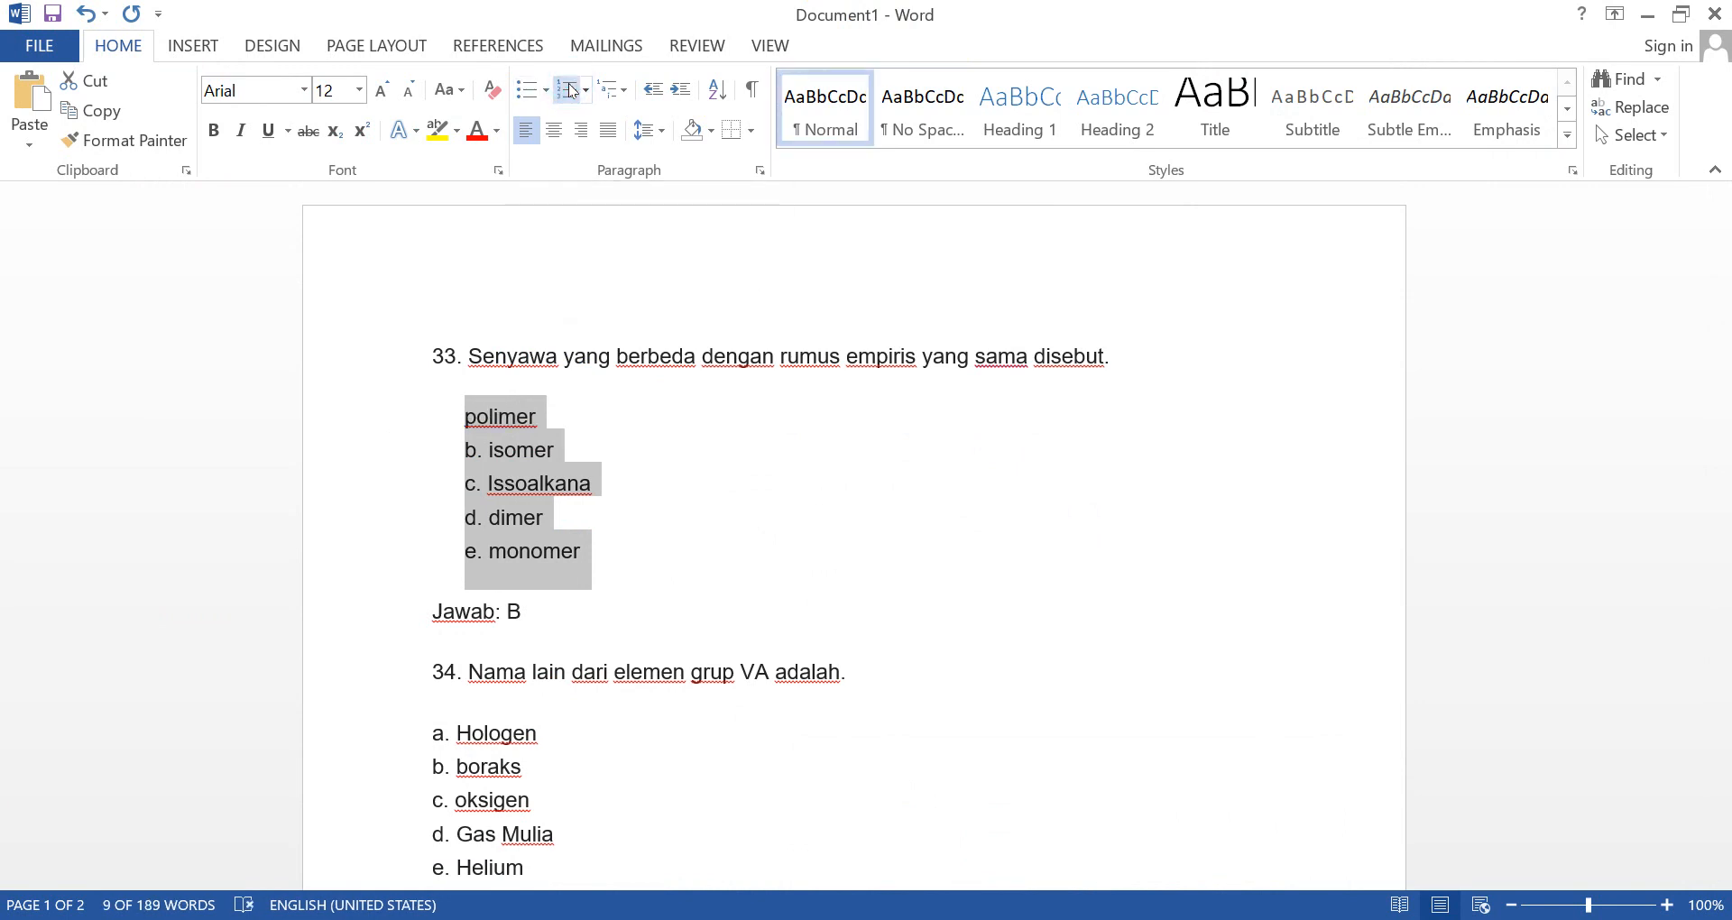
click(570, 89)
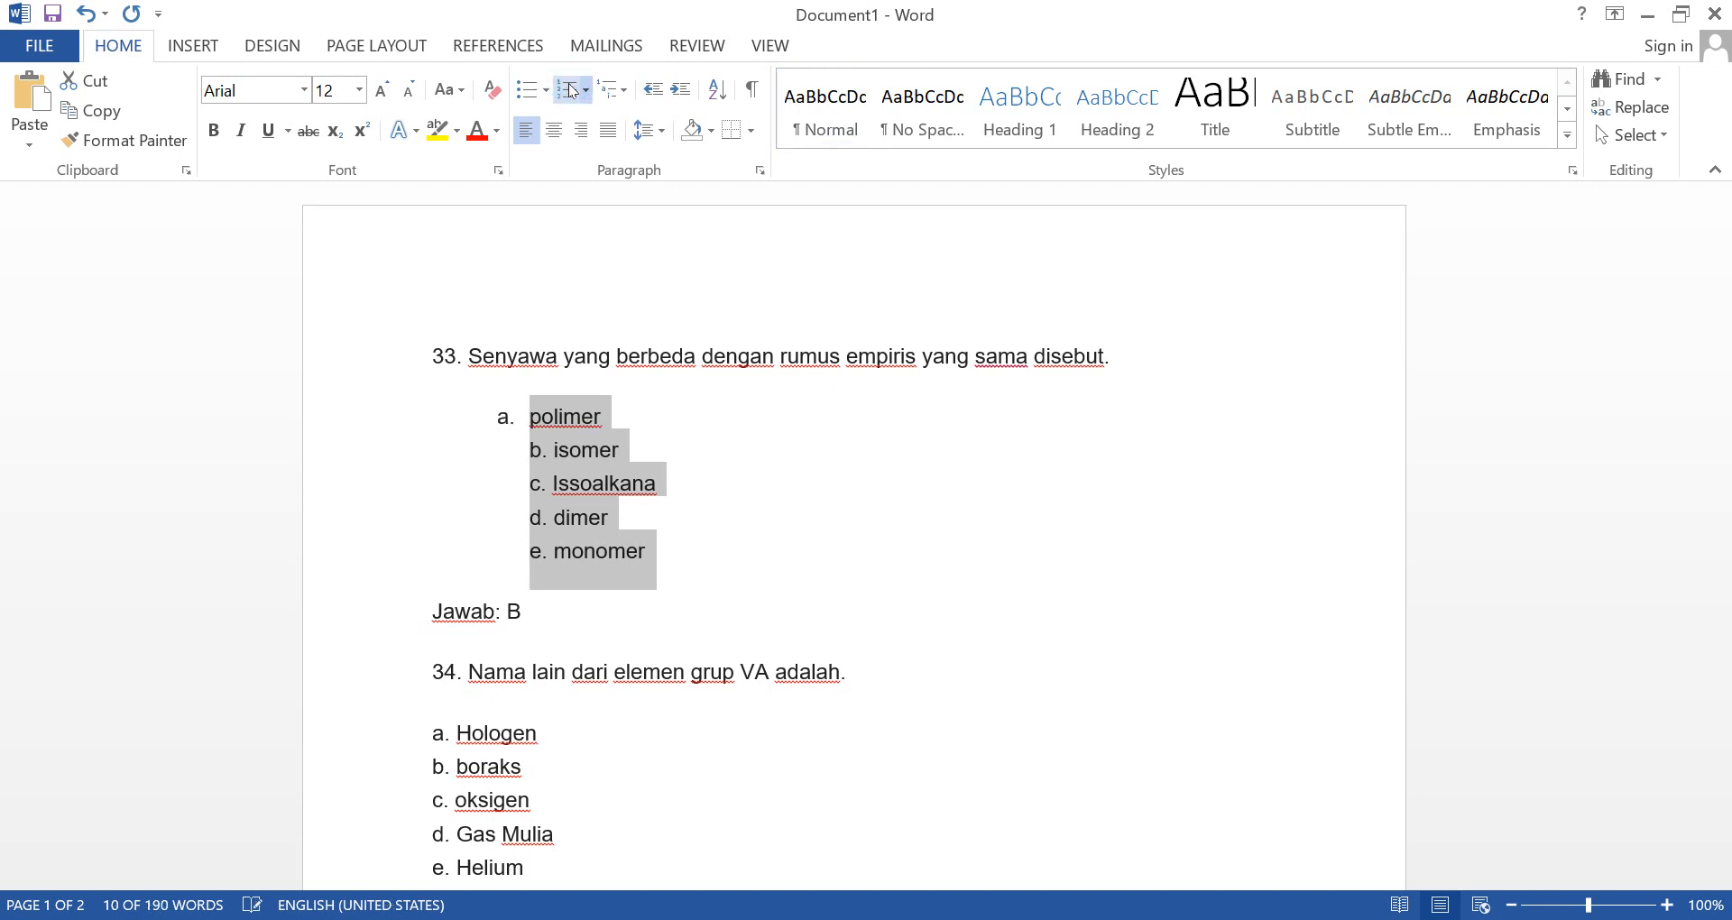
click(570, 89)
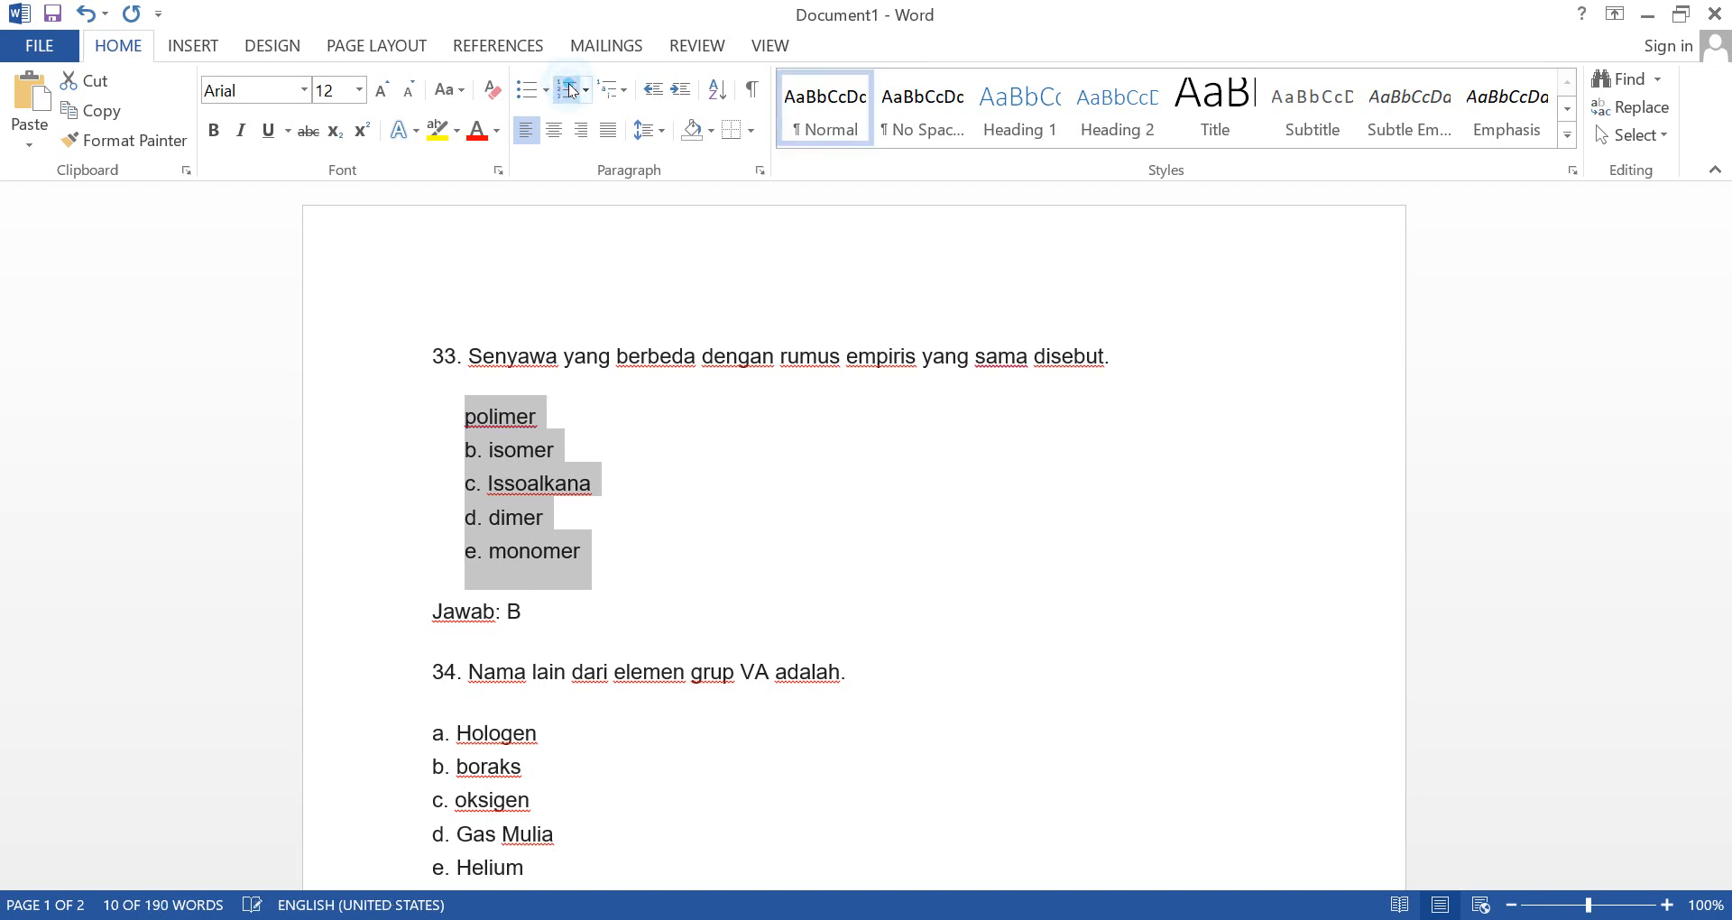
click(458, 462)
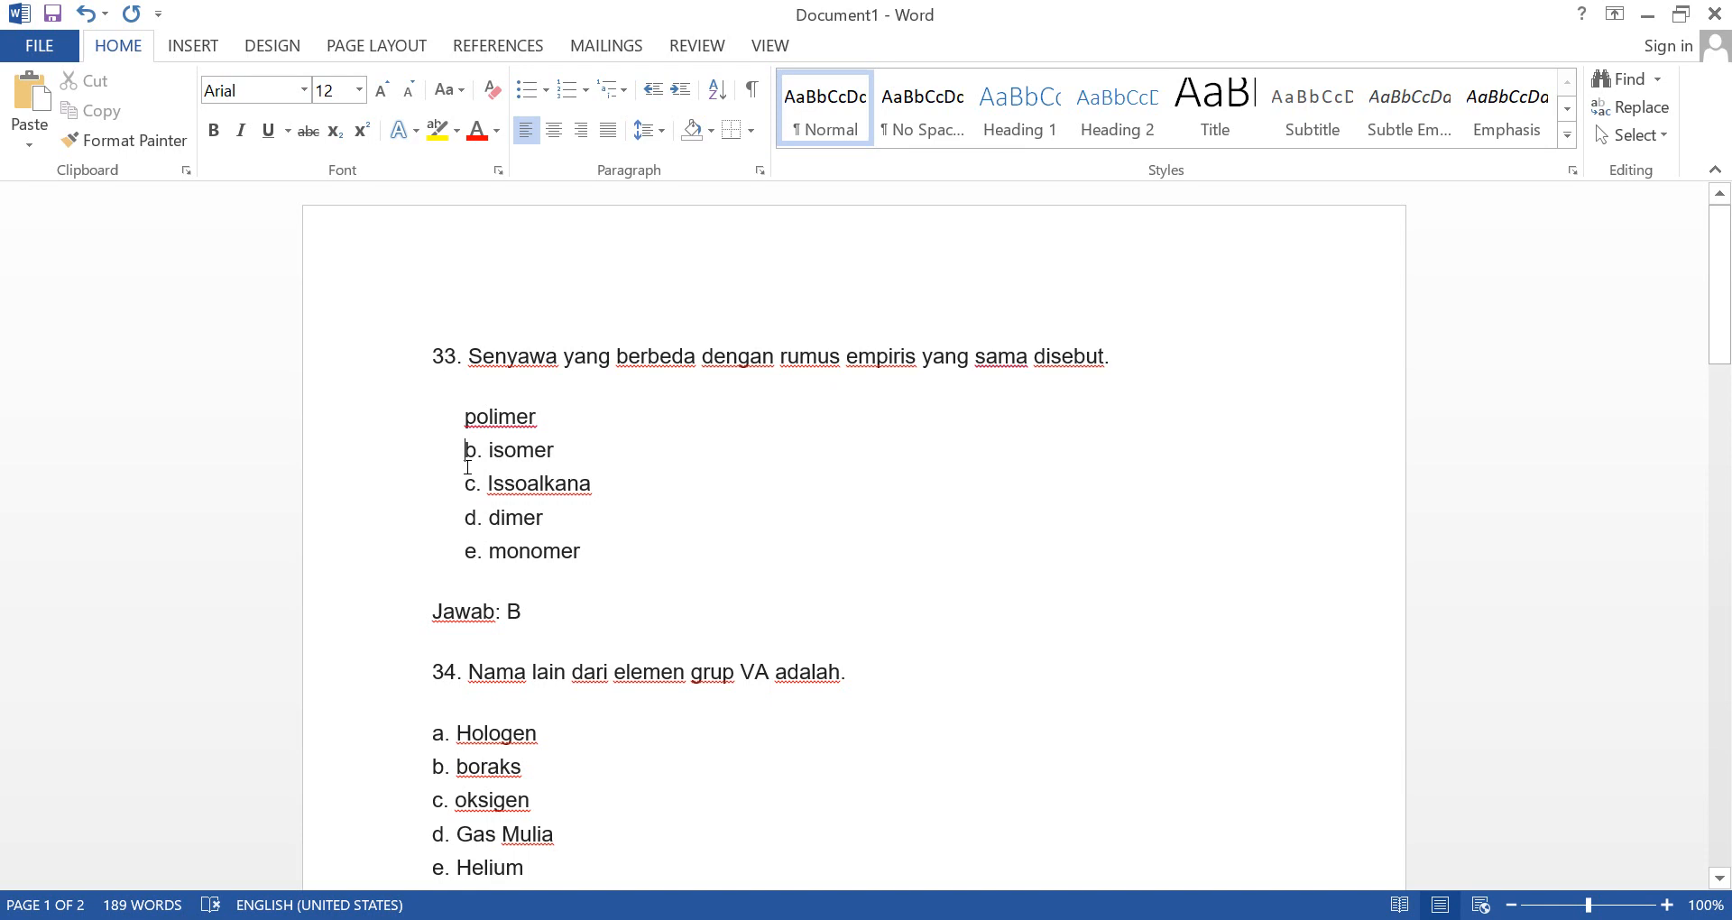
key(BackSpace)
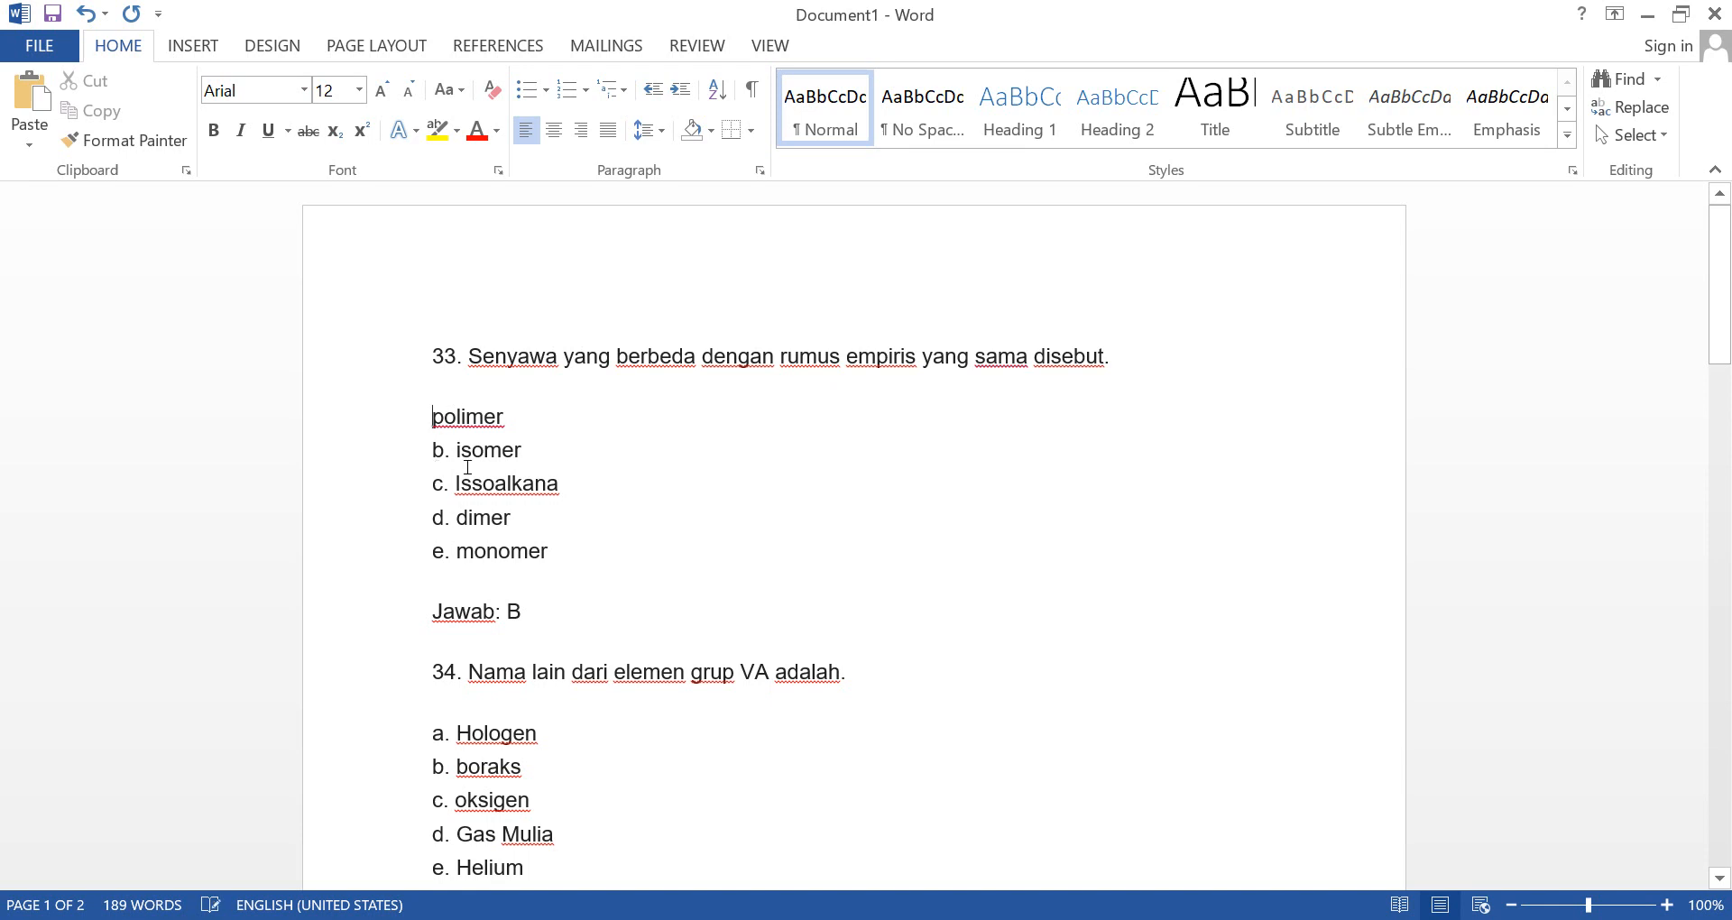
Delete the typed letters b. to e. in front of isomer, Issoalkana, dimer and monomer in question 33.
key(shift+Right)
key(shift+Right)
key(shift+Right)
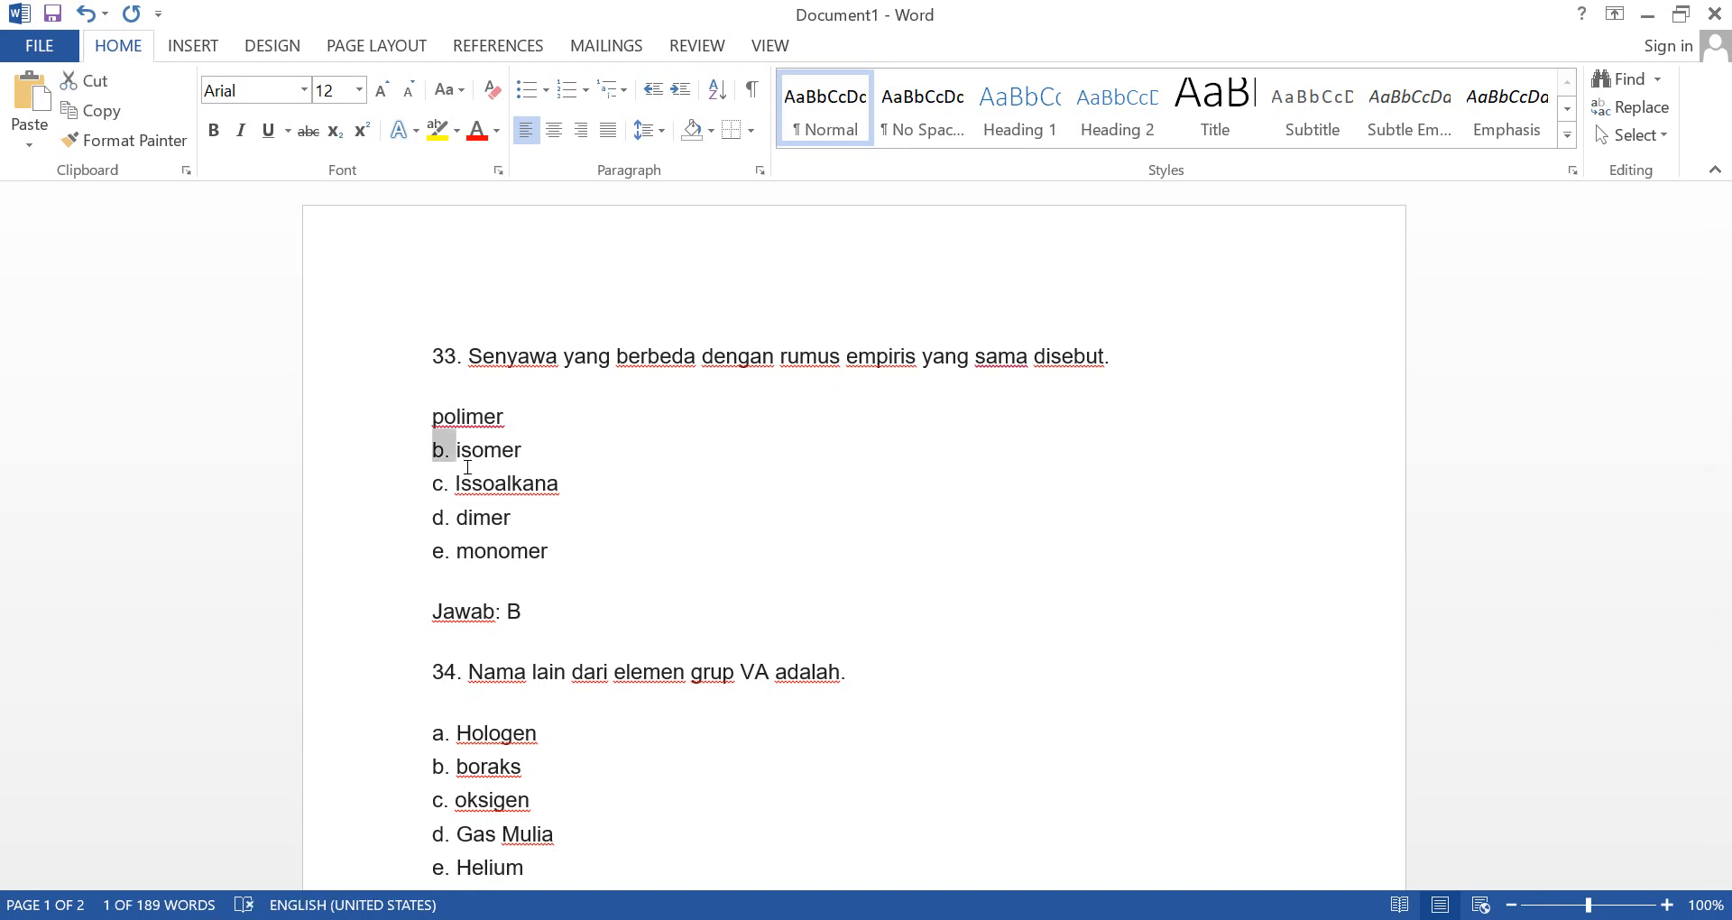
key(Delete)
key(Down)
key(shift+Right)
key(shift+Right)
key(shift+Right)
key(Delete)
key(Down)
key(shift+Right)
key(shift+Right)
key(shift+Right)
key(Delete)
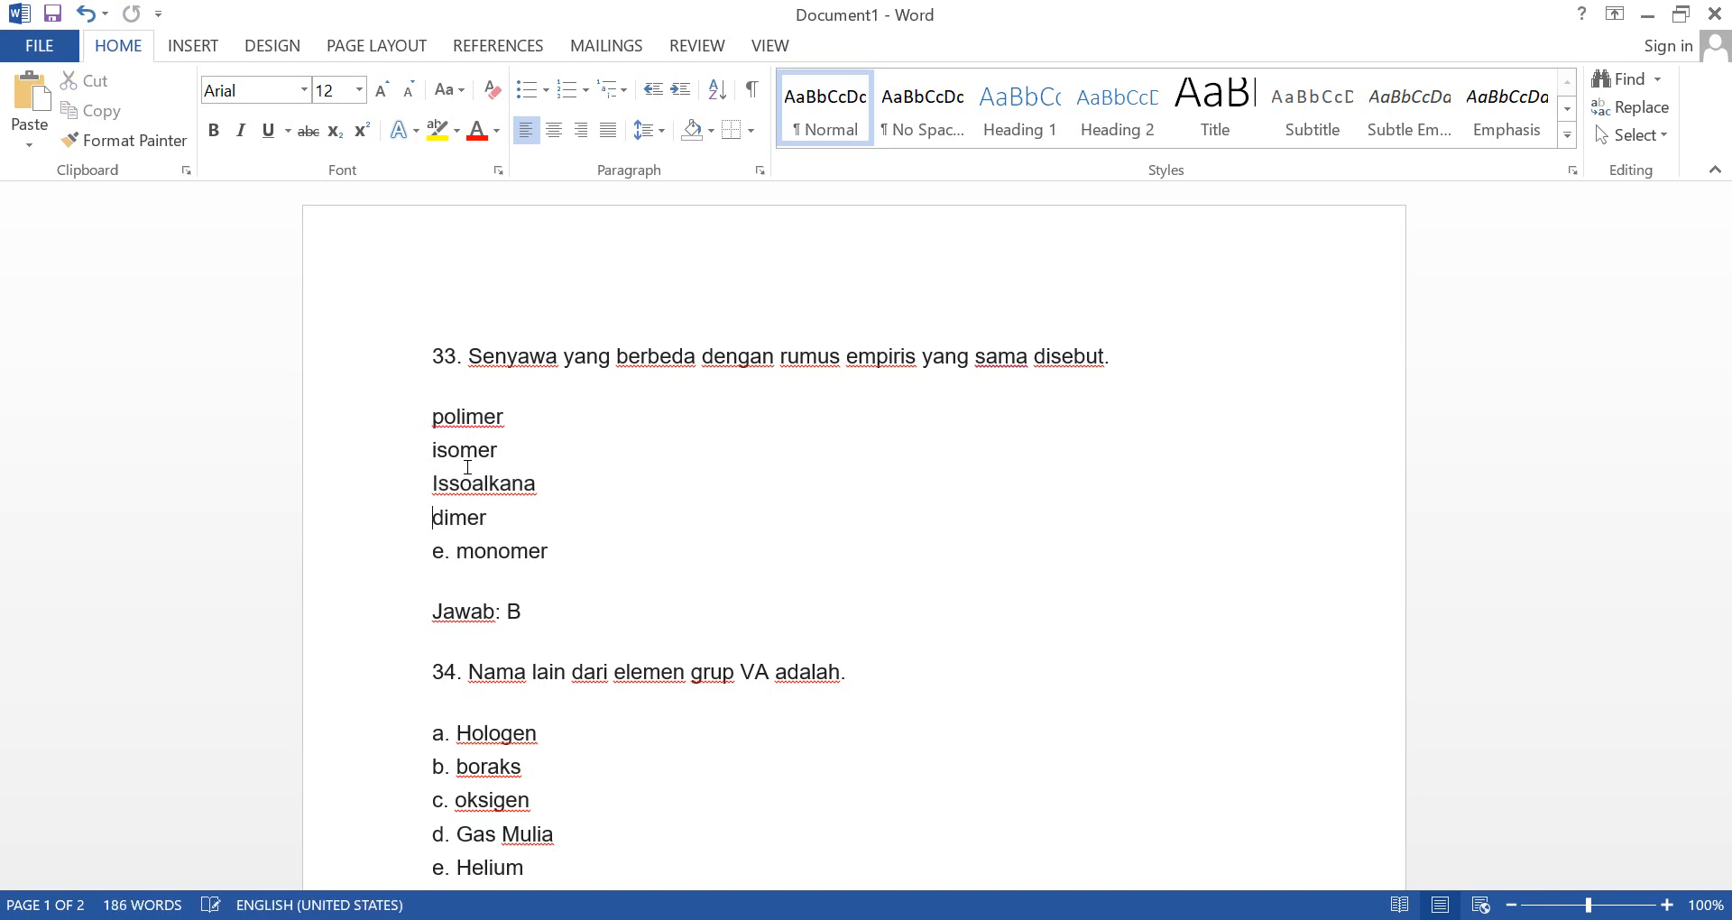
key(Down)
key(shift+Right)
key(shift+Right)
key(shift+Right)
key(Delete)
Copy the five answer options of question 33, from polimer to monomer, in Document1.
key(shift+Down)
key(shift+Down)
key(shift+Down)
key(shift+Down)
key(shift+Down)
key(shift+Down)
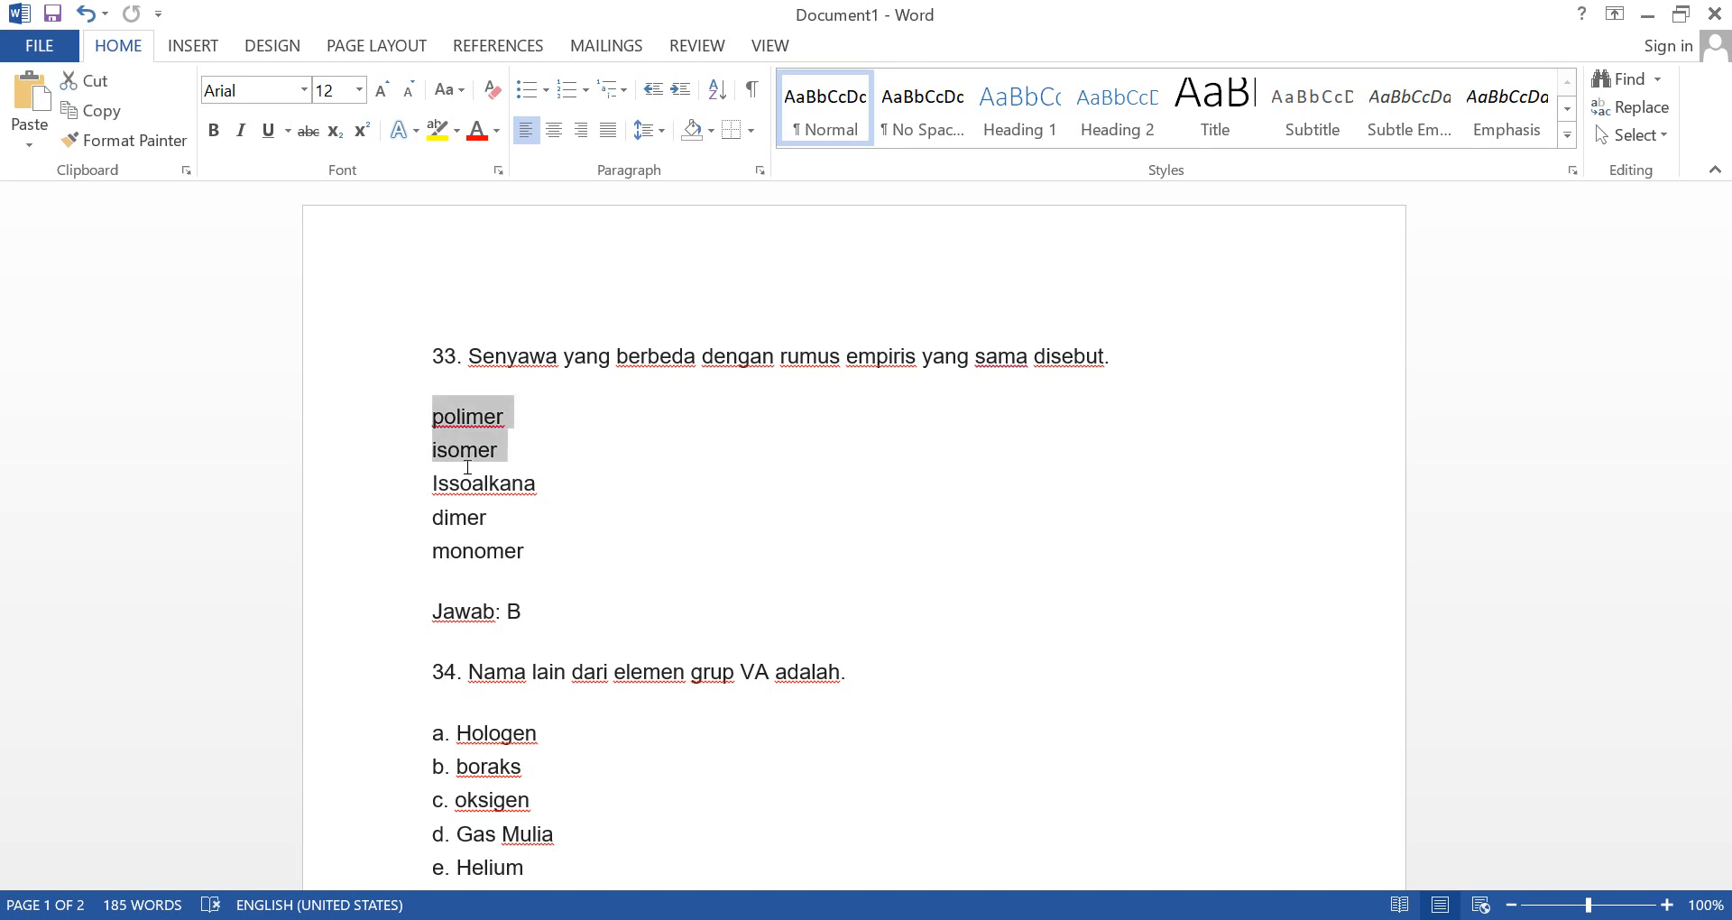
key(ctrl+c)
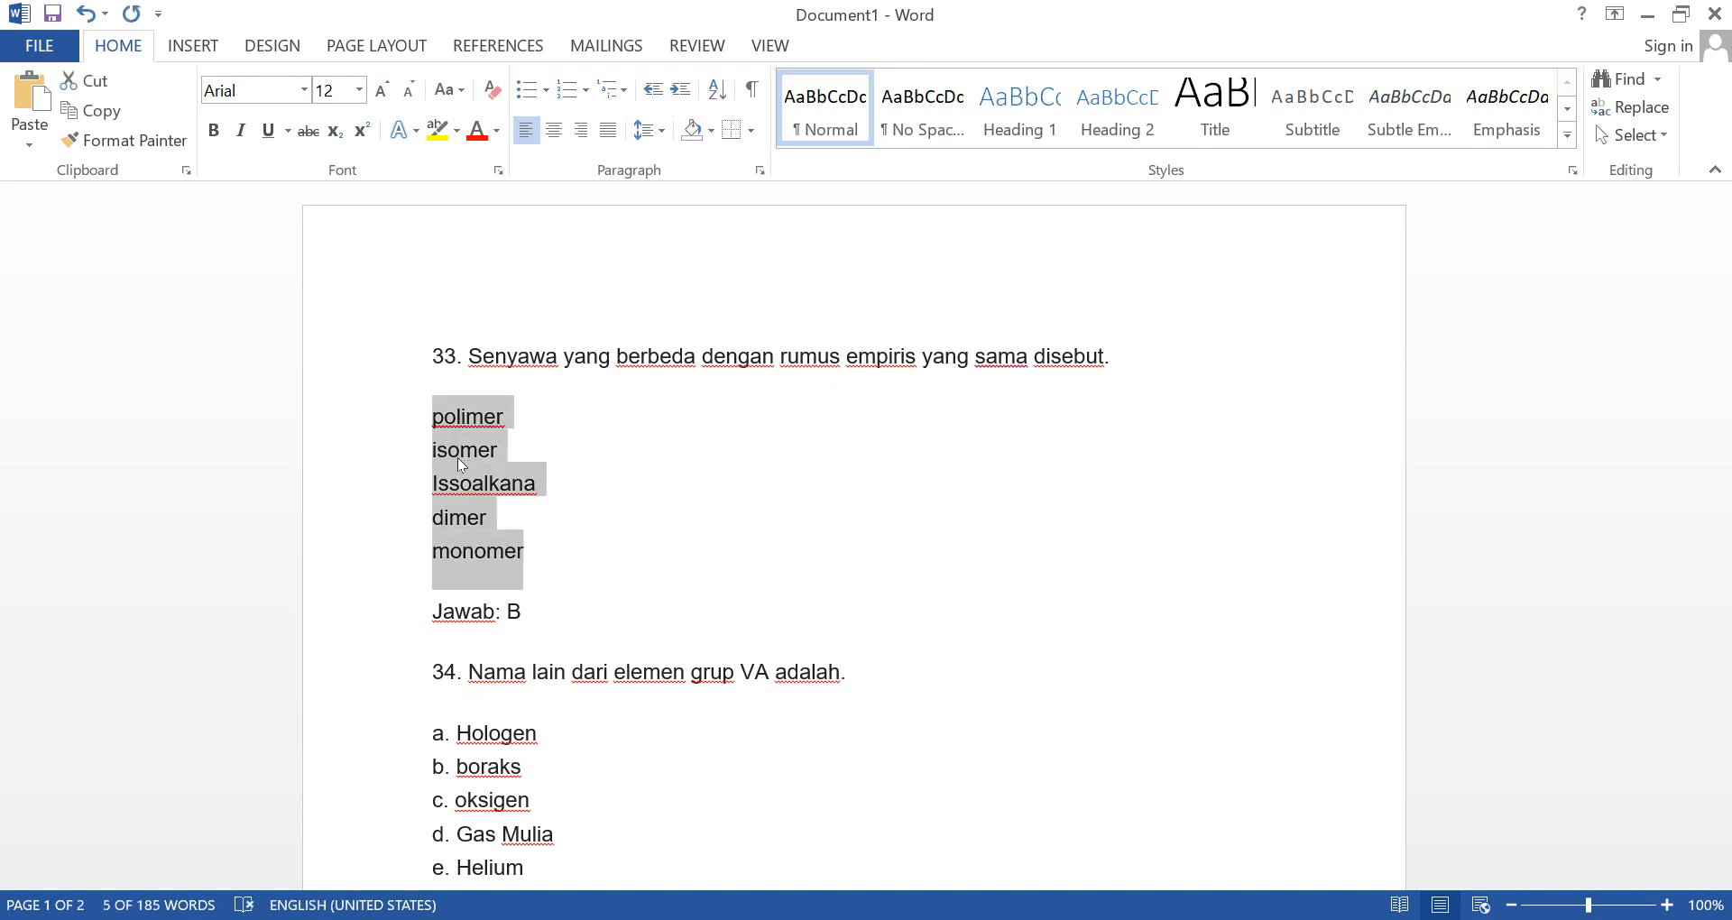
Try to paste the copied options over answers A to E in the question table, and undo the paste.
mouse_move(1111, 919)
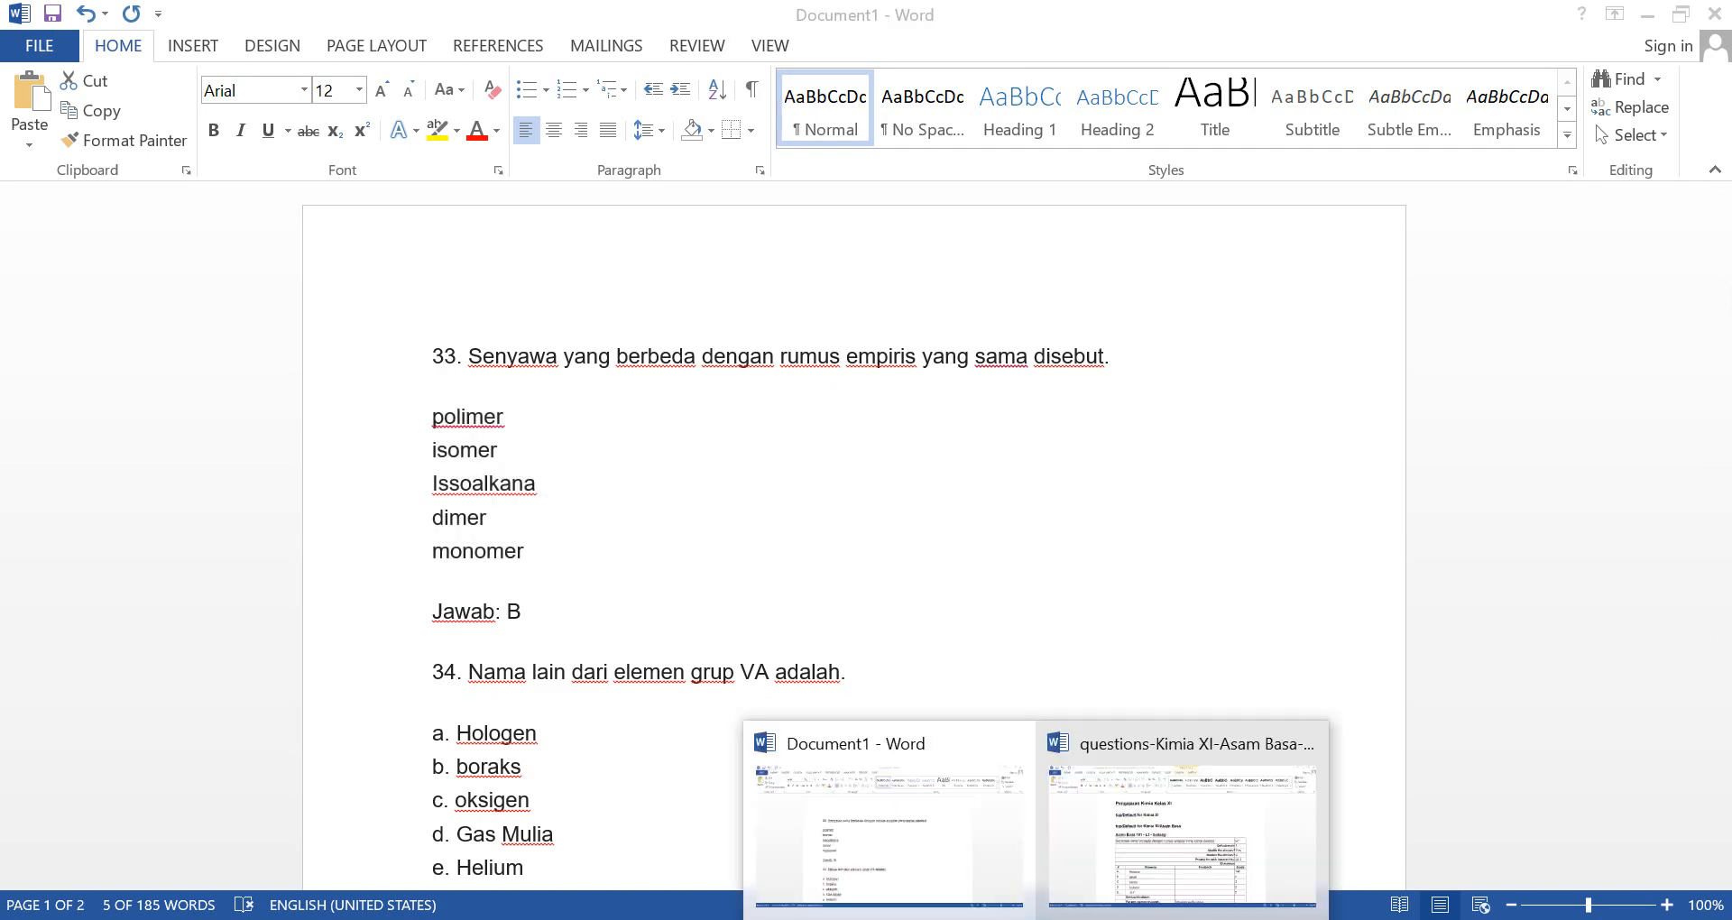
click(1263, 758)
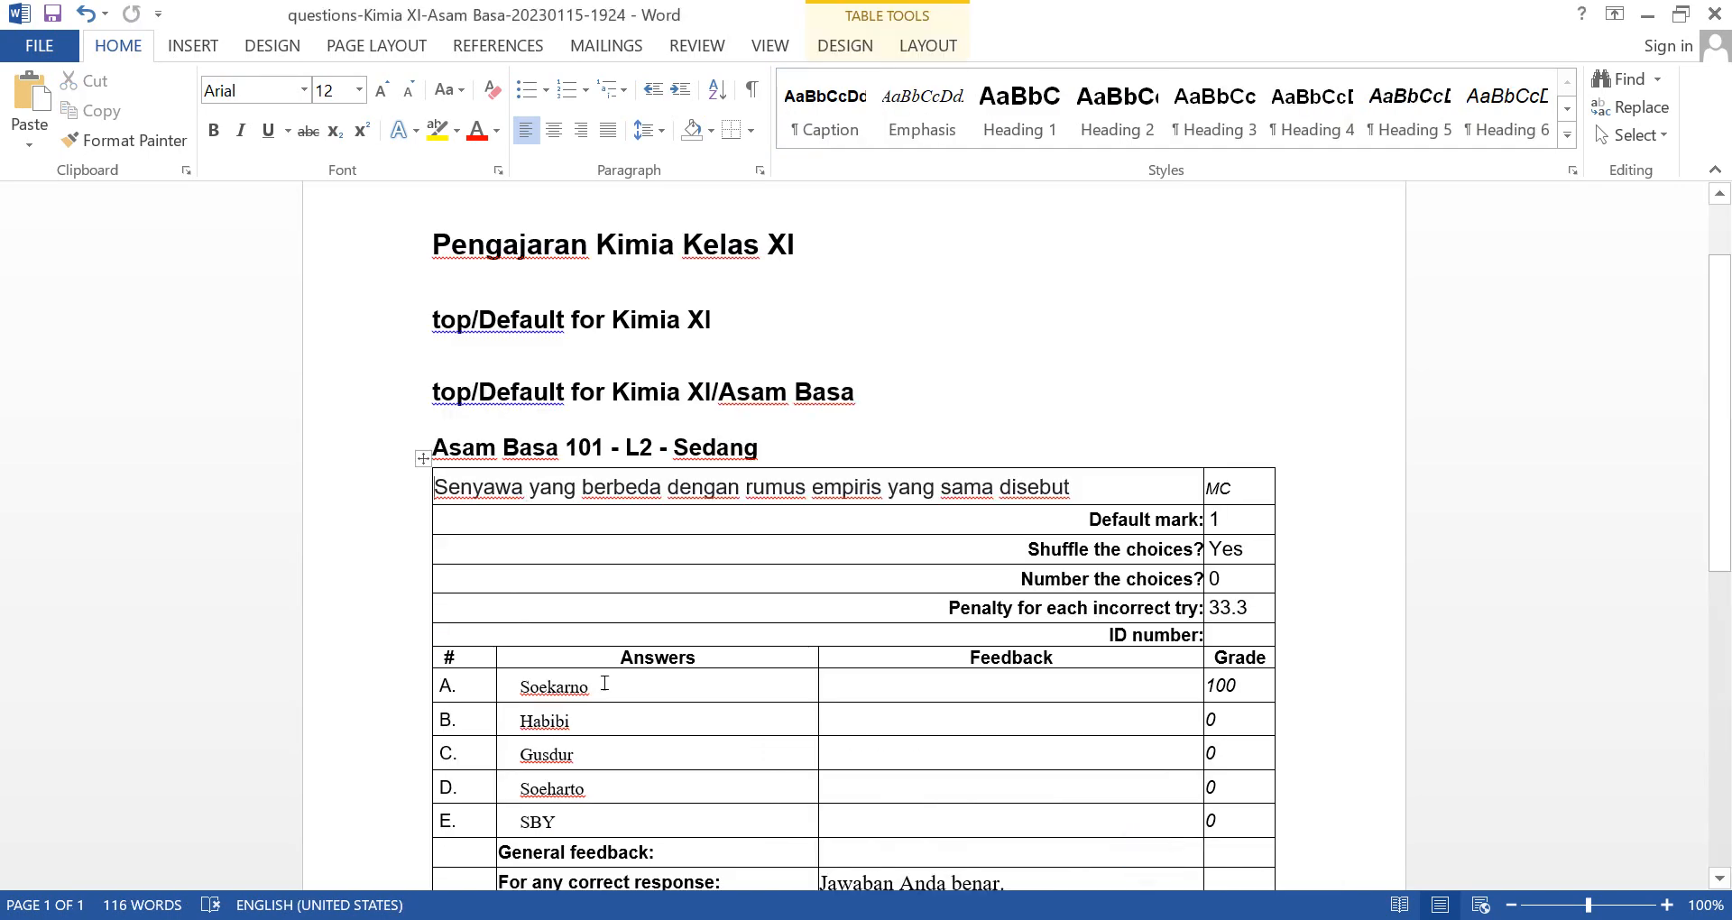
mouse_move(605, 683)
mouse_down()
mouse_move(650, 800)
mouse_move(638, 820)
mouse_up()
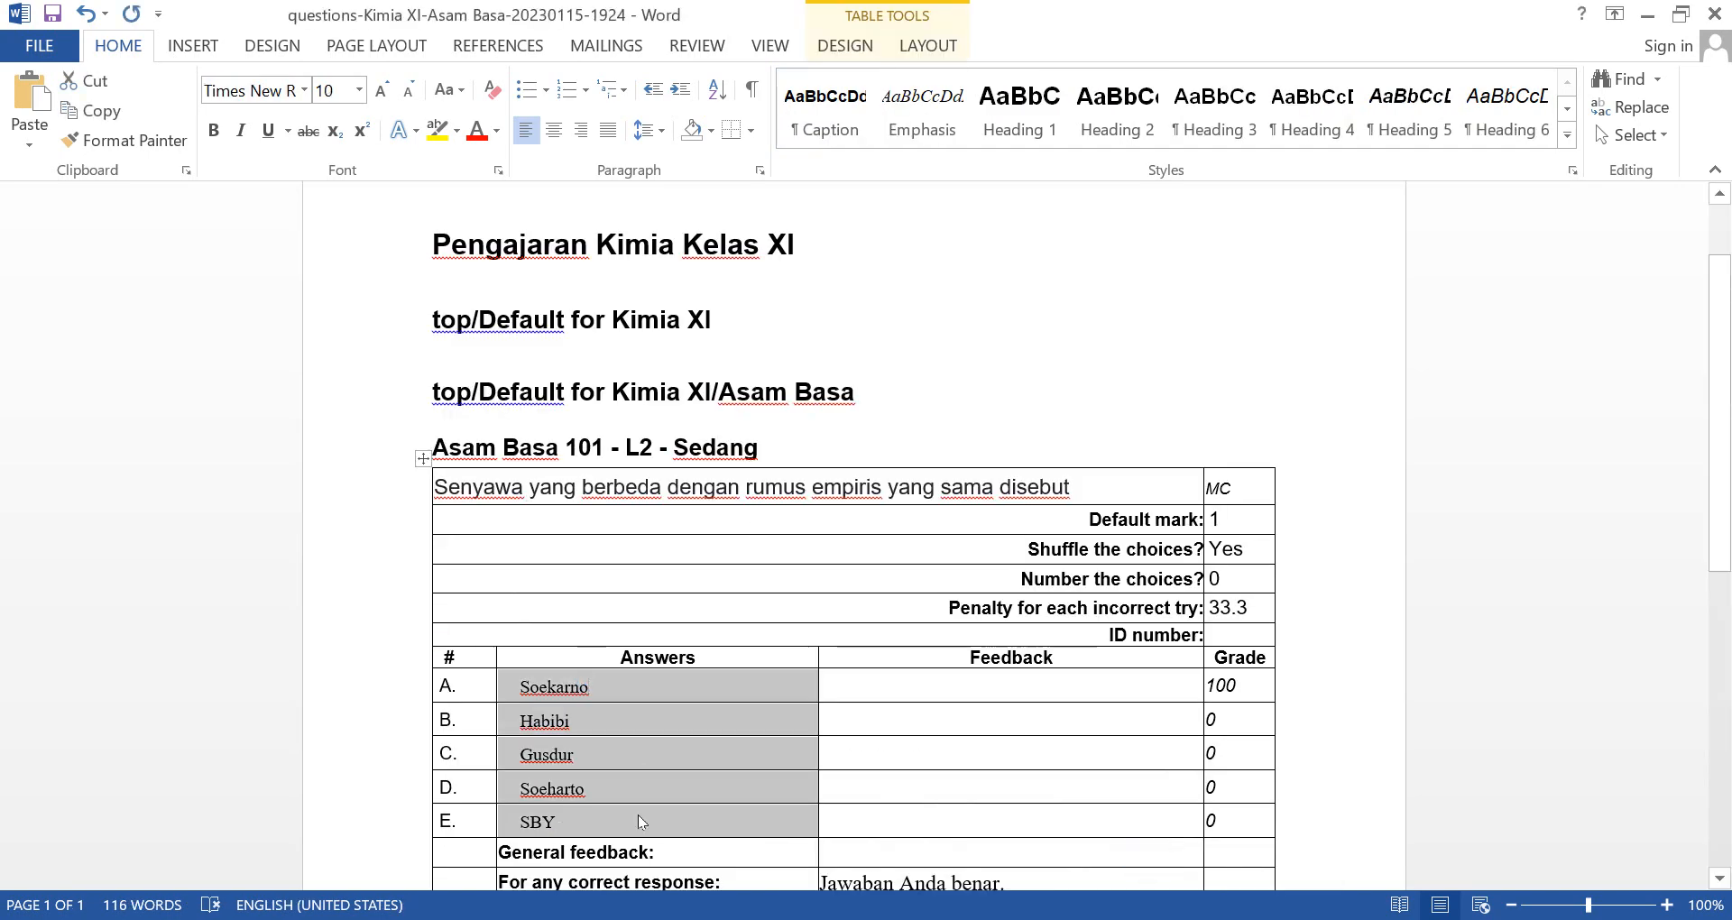
key(ctrl+v)
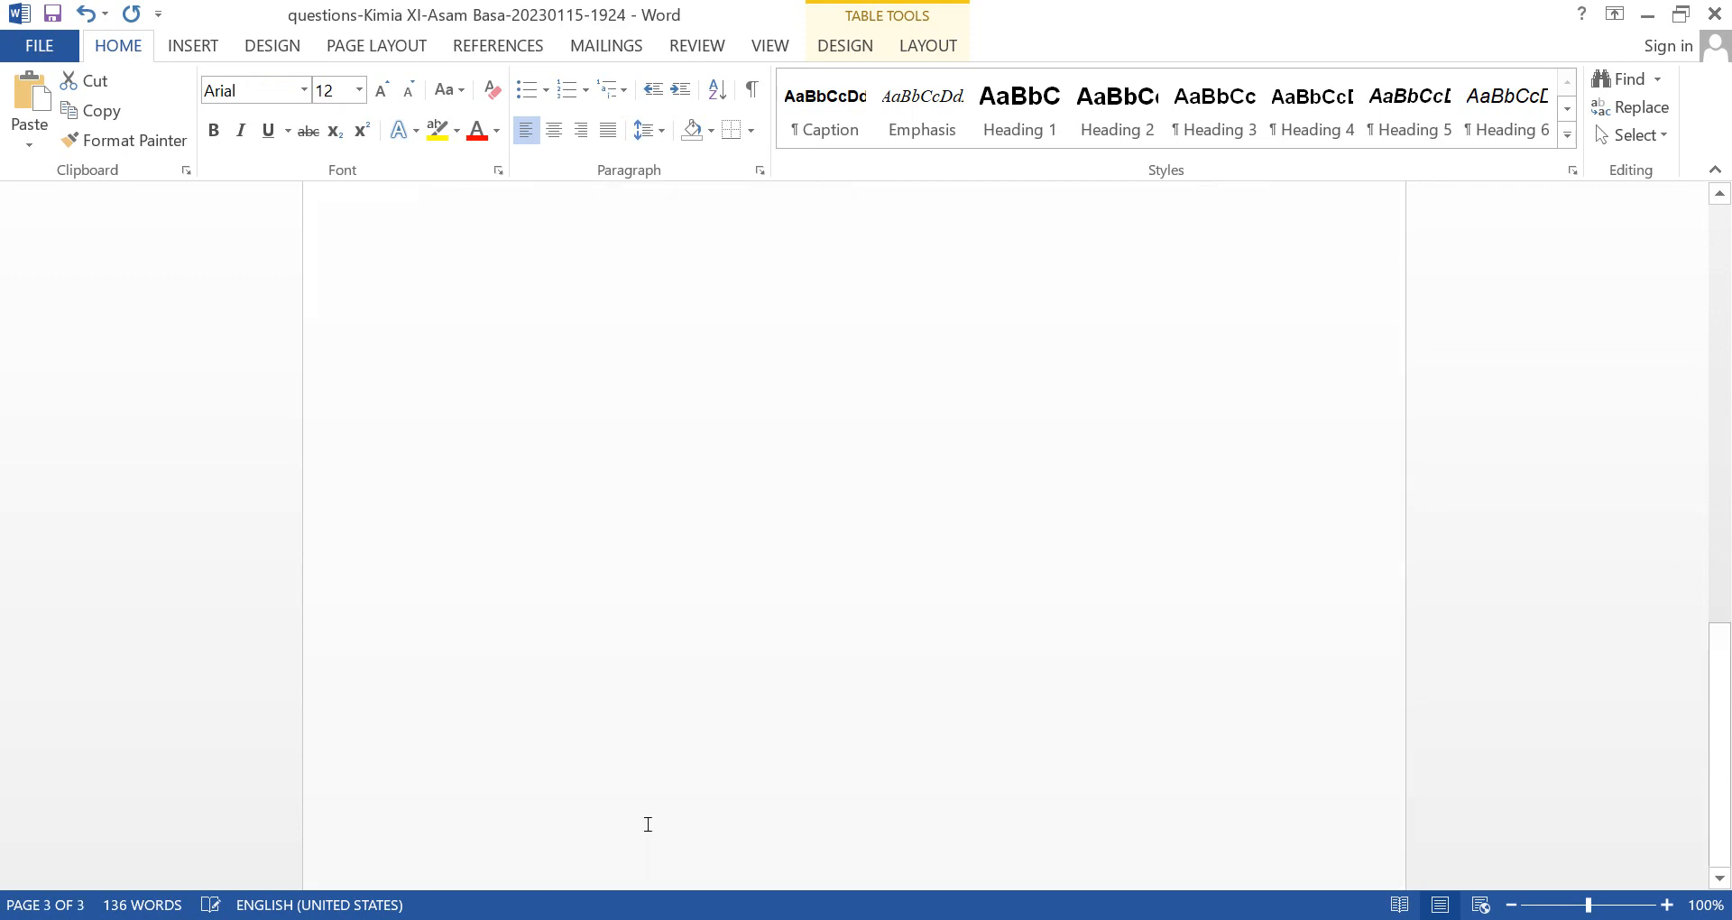
key(ctrl+z)
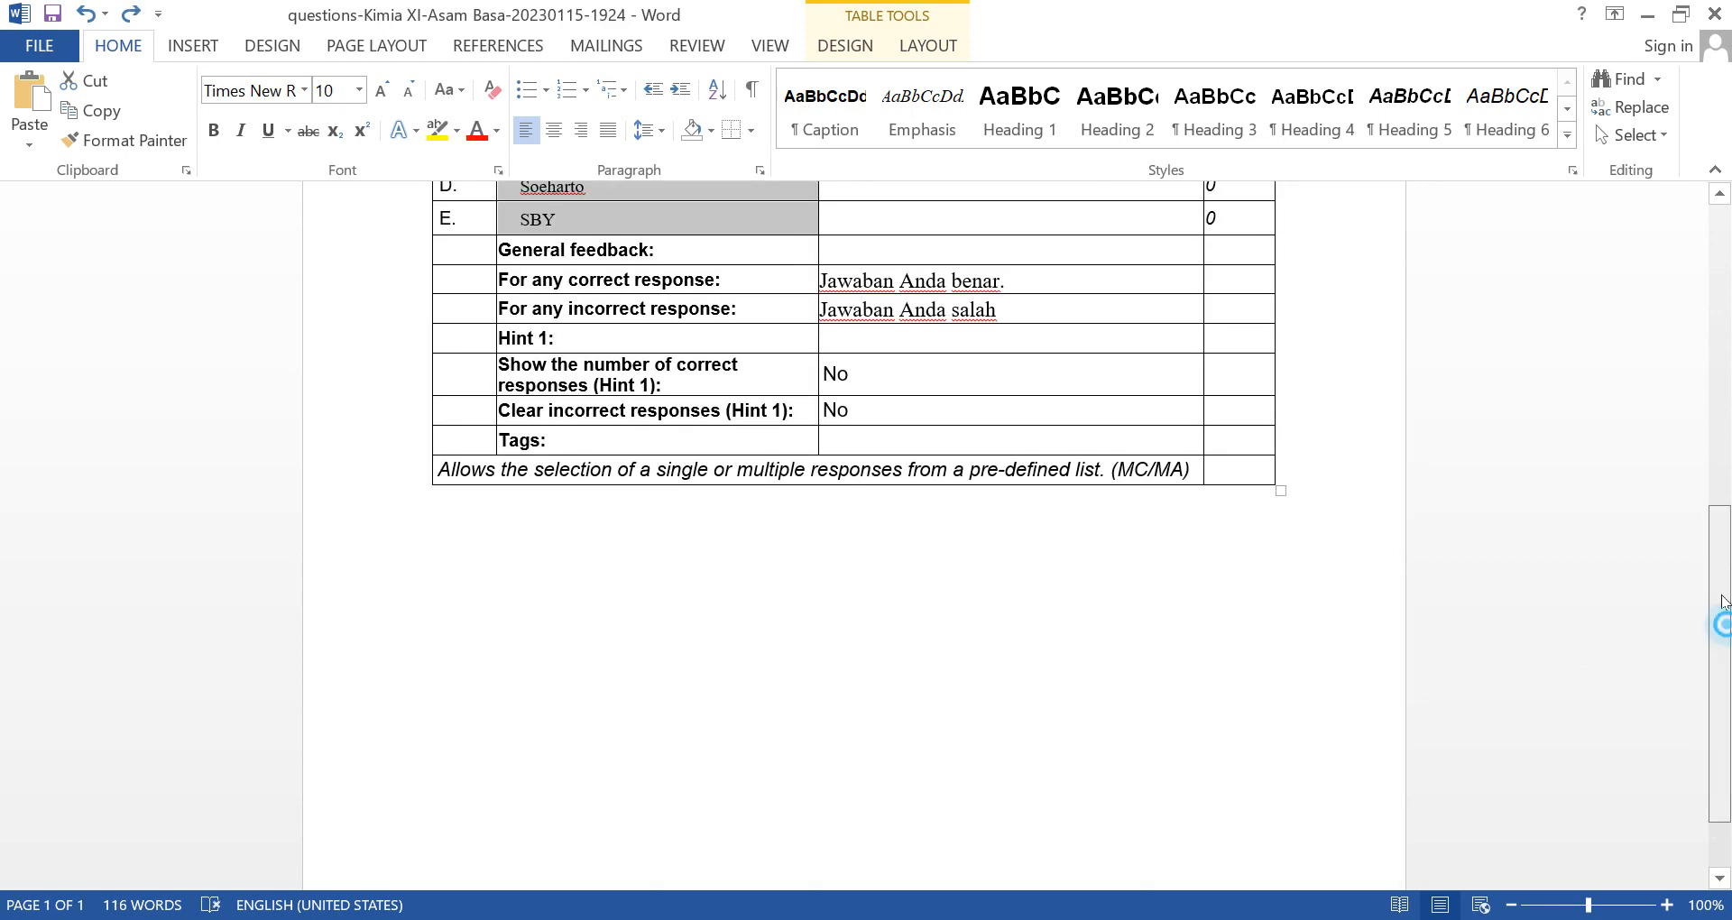
scroll(1514, 654, up, 4)
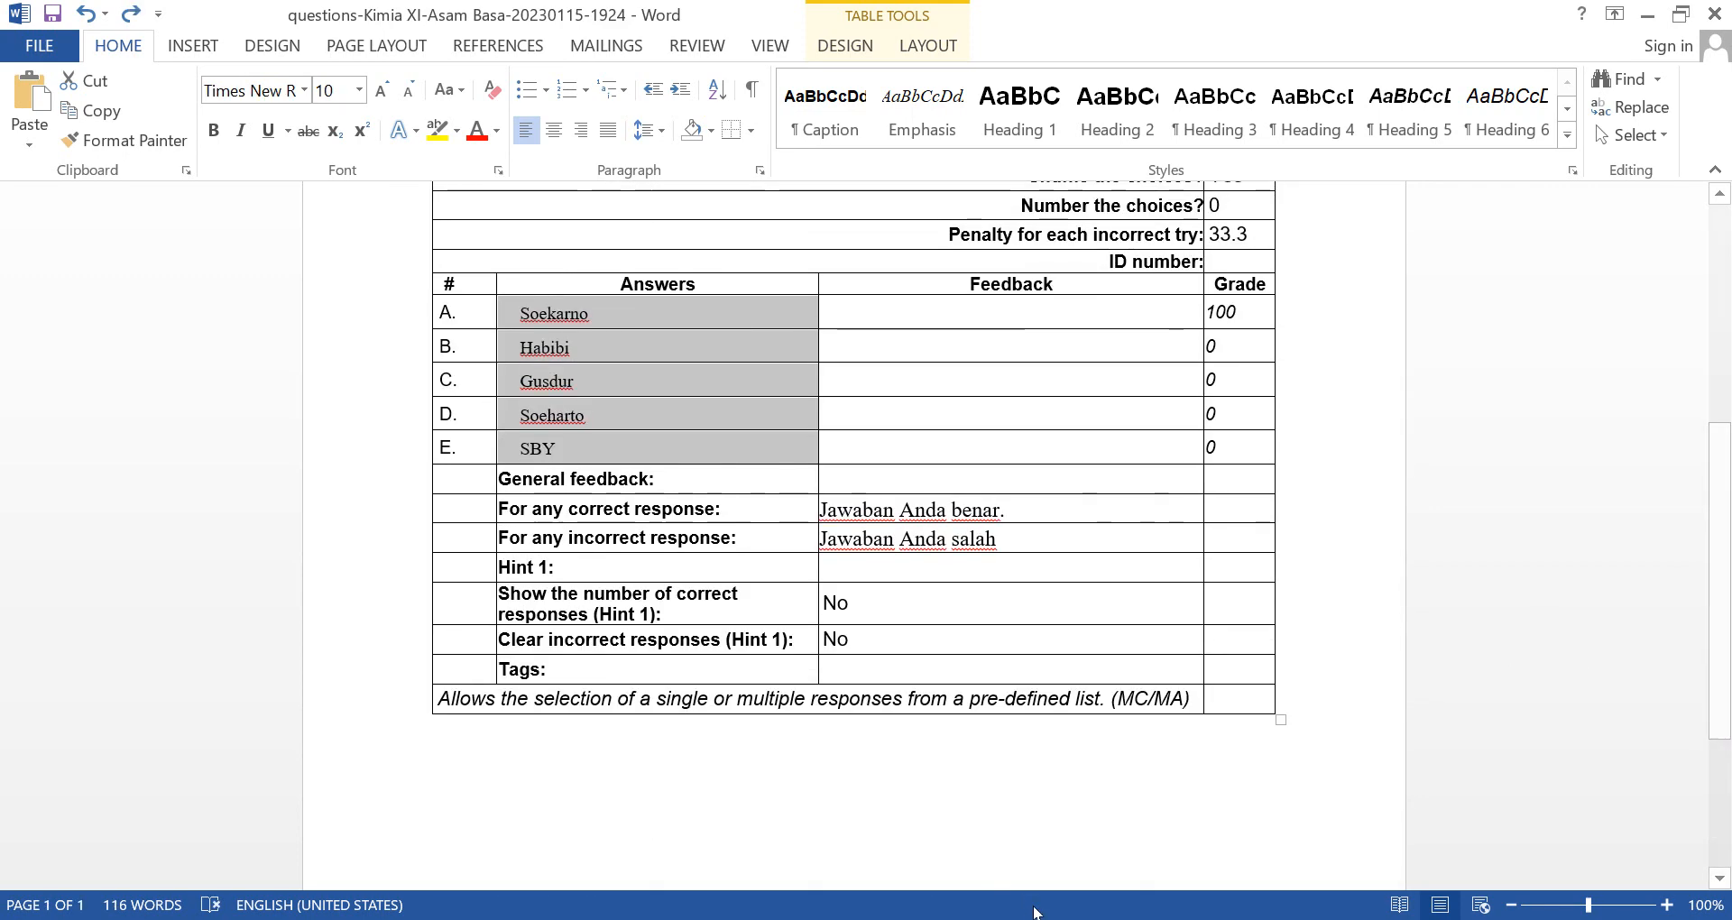
In Document1, try to separate polimer from isomer with extra paragraph breaks, and undo the change.
mouse_move(1034, 913)
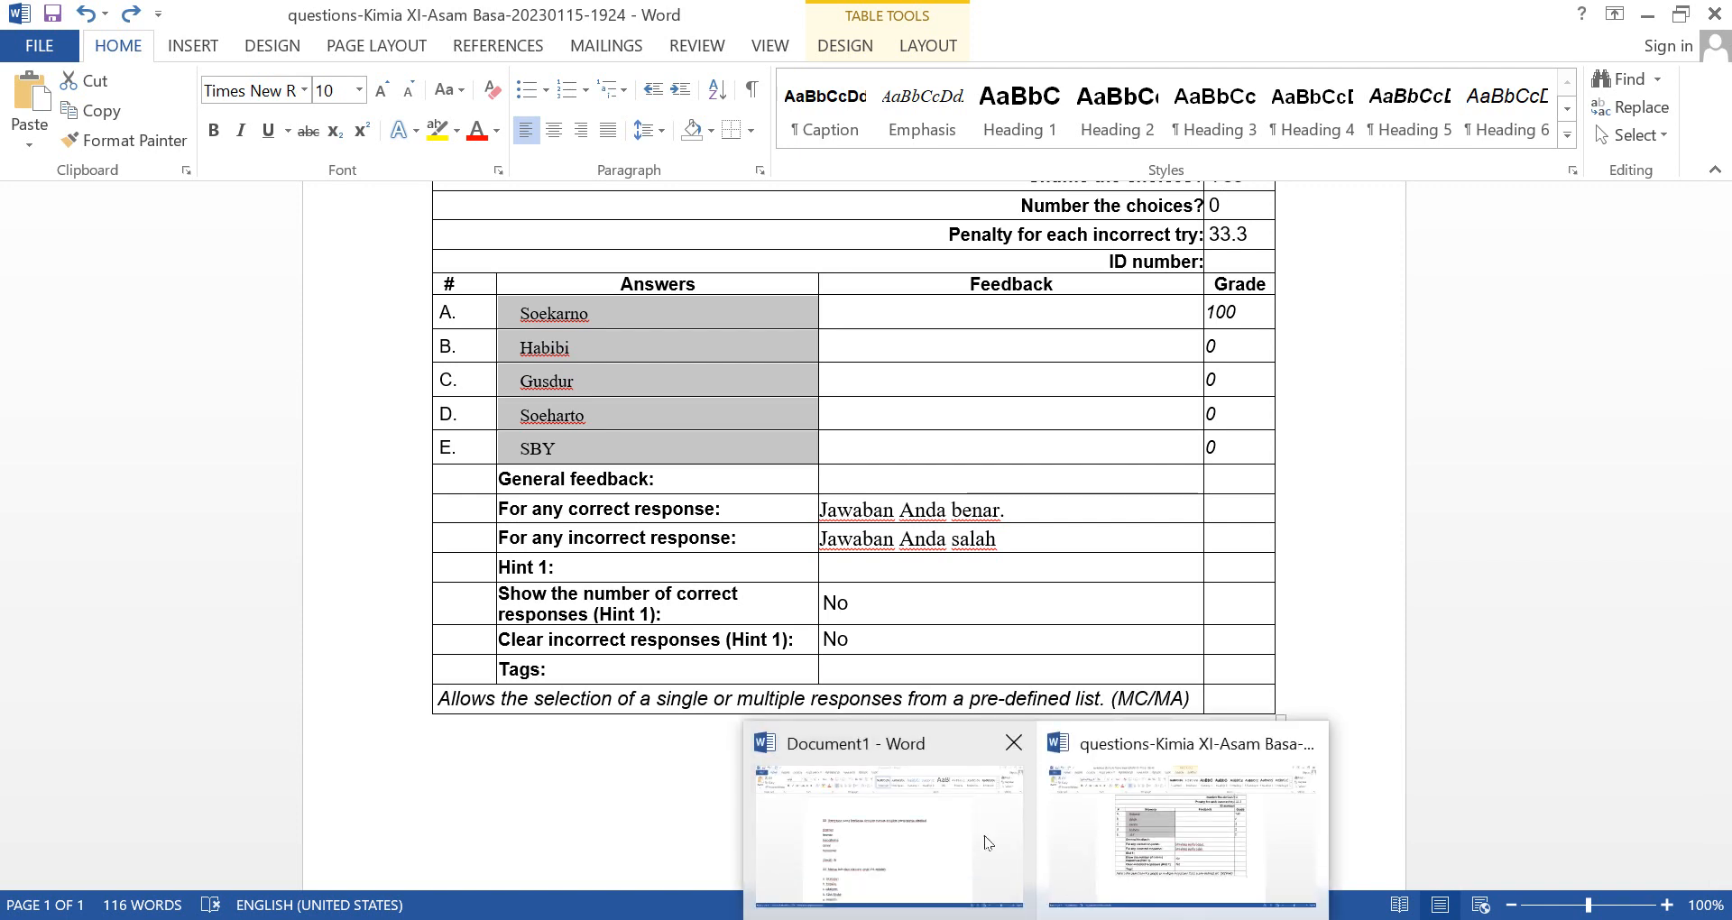
click(962, 837)
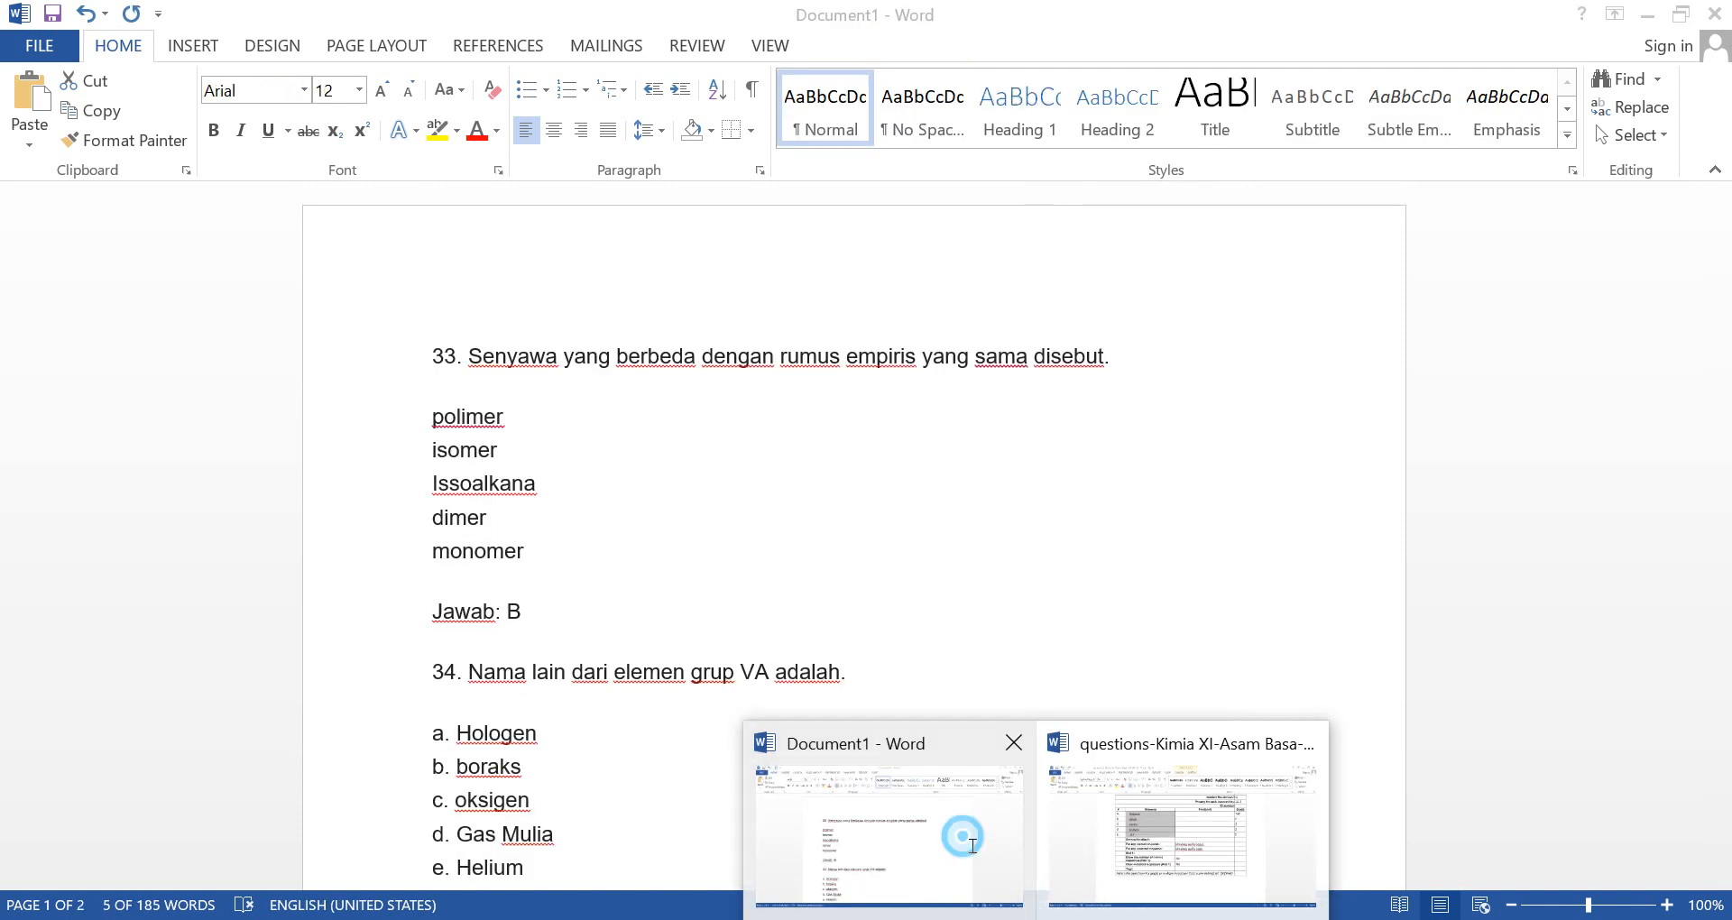
click(539, 426)
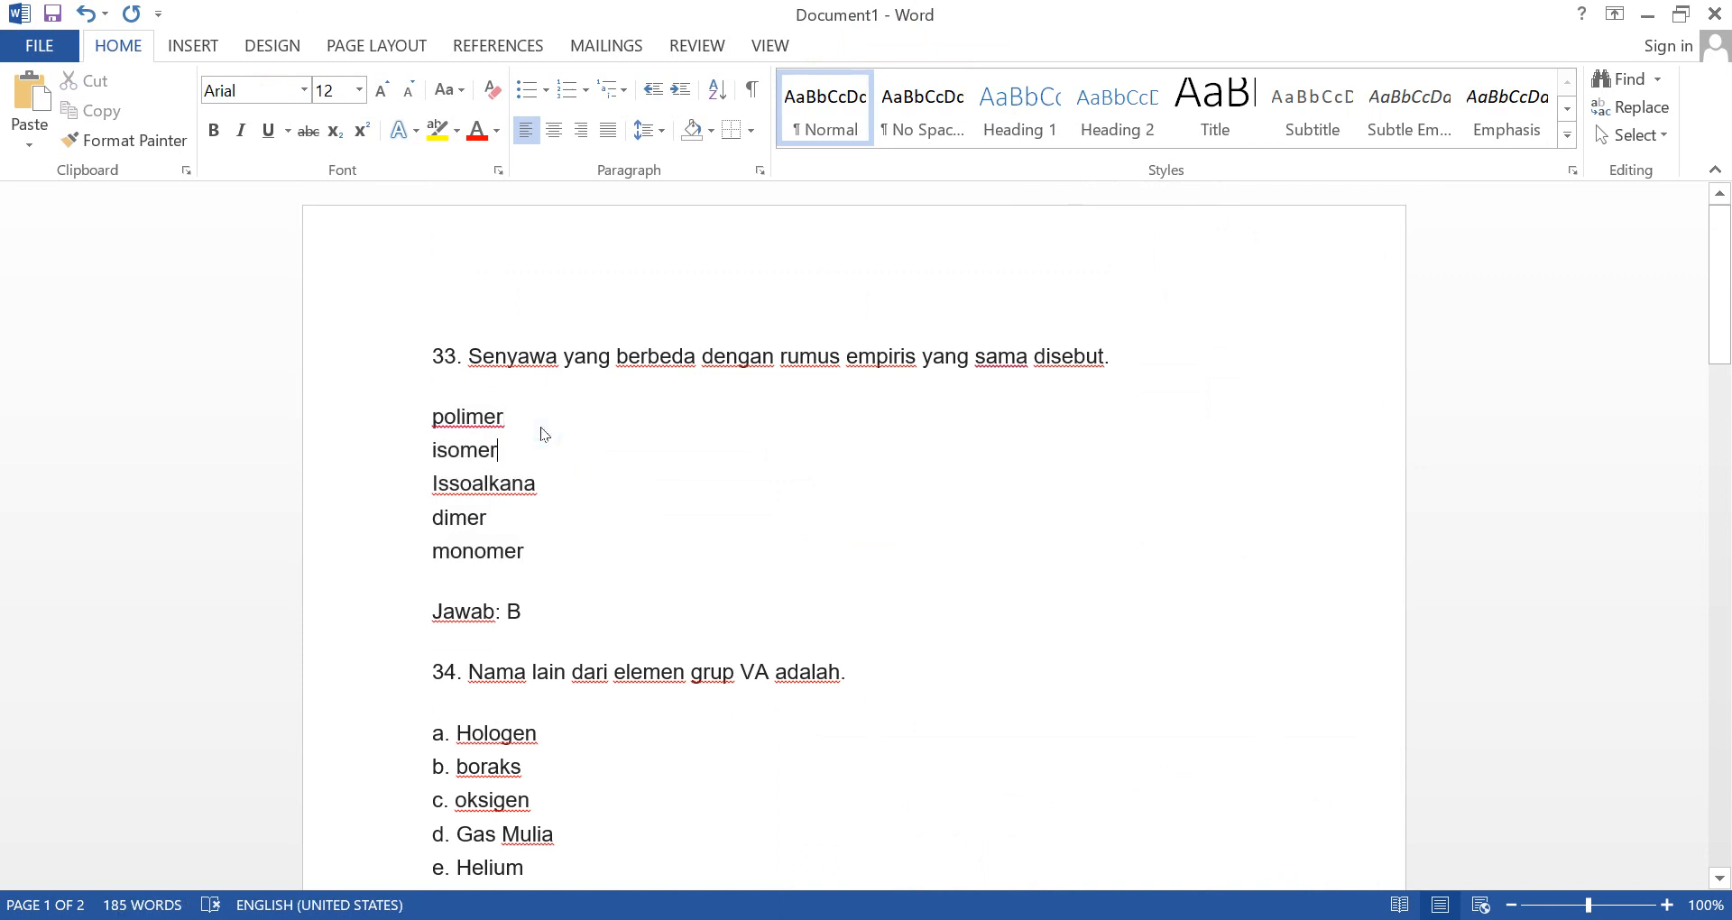
key(Return)
key(Return)
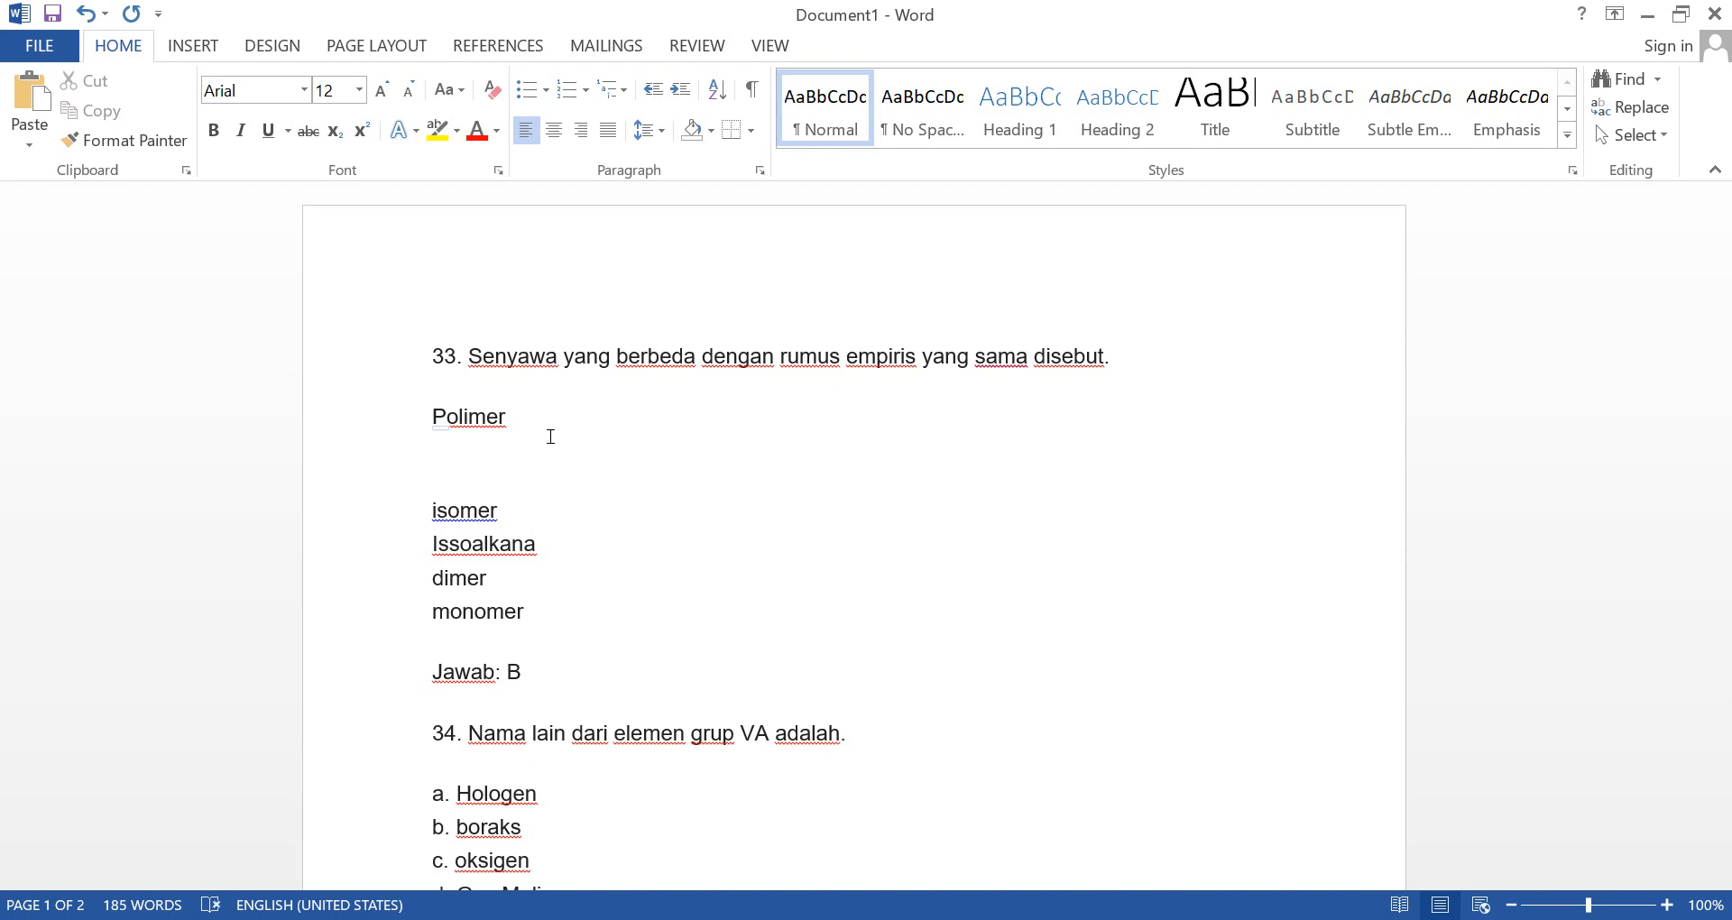
key(ctrl+z)
key(Delete)
key(Delete)
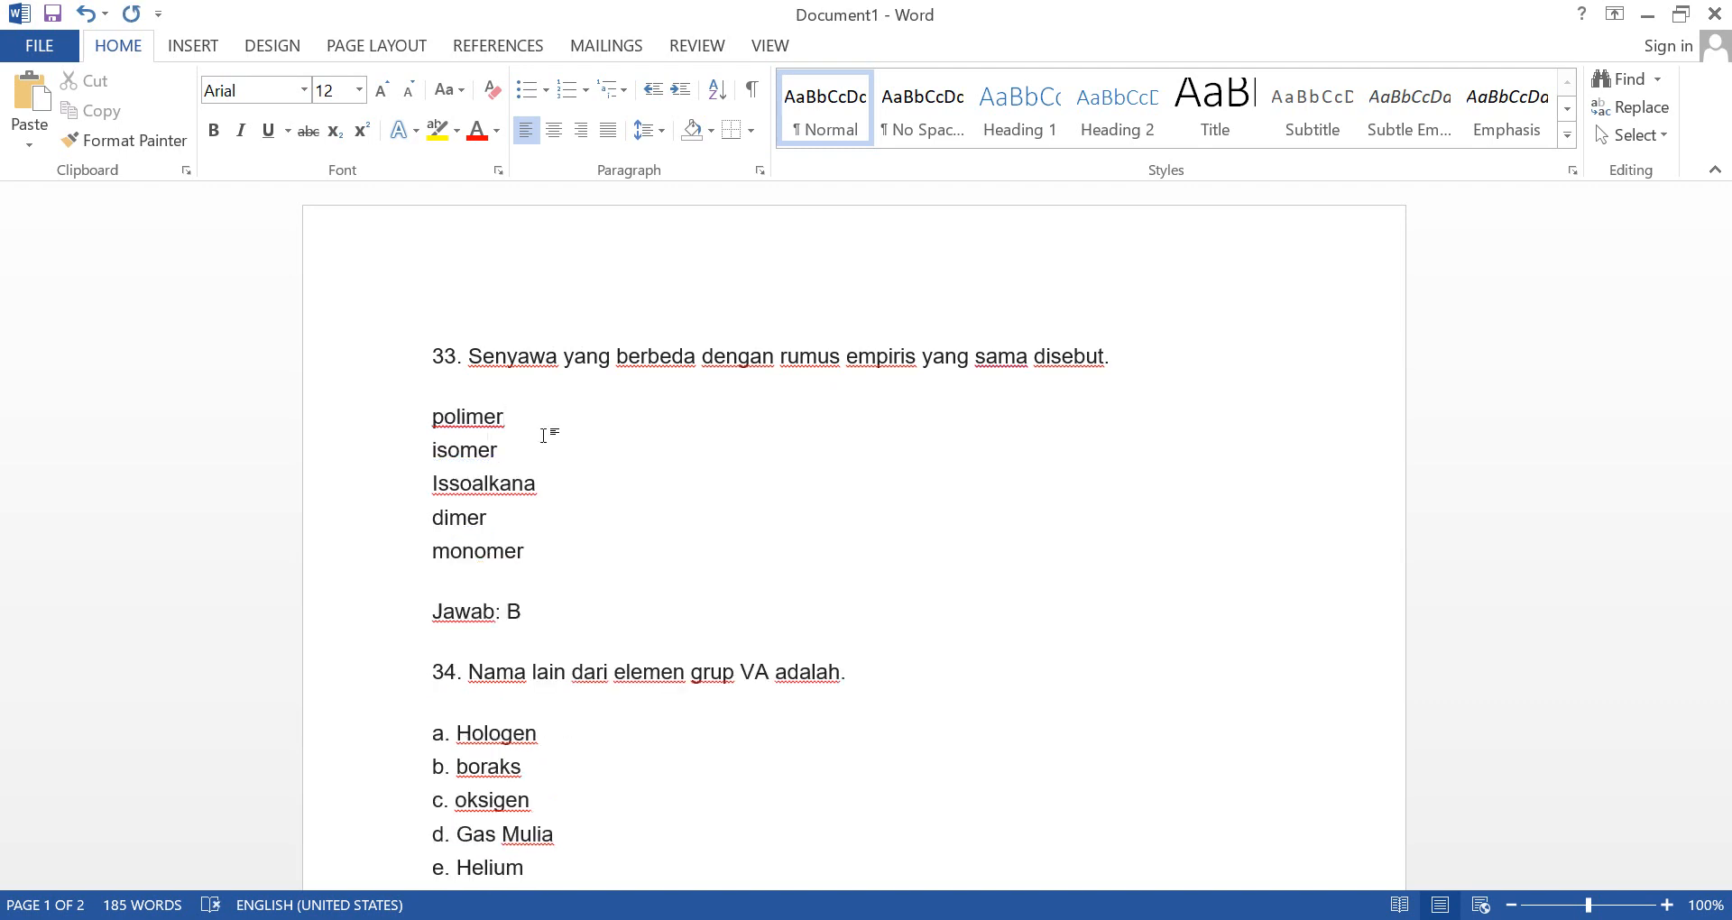
Try pasting the copied text over the existing answers A to E in the question table again.
key(ctrl+shift+Left)
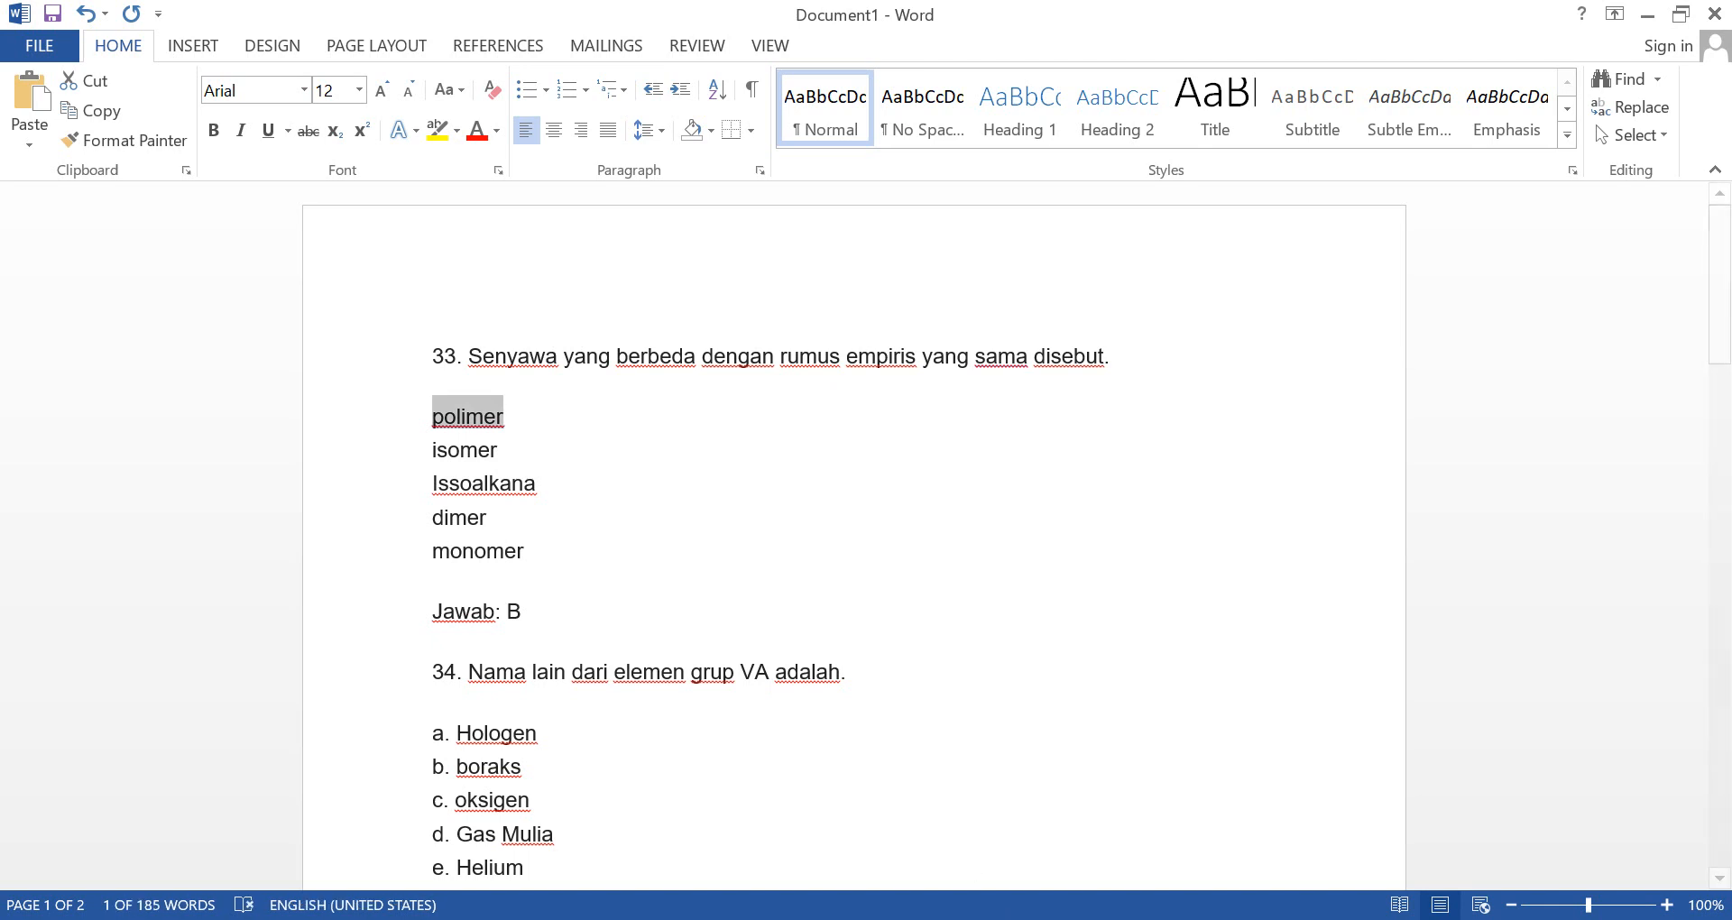
click(1034, 919)
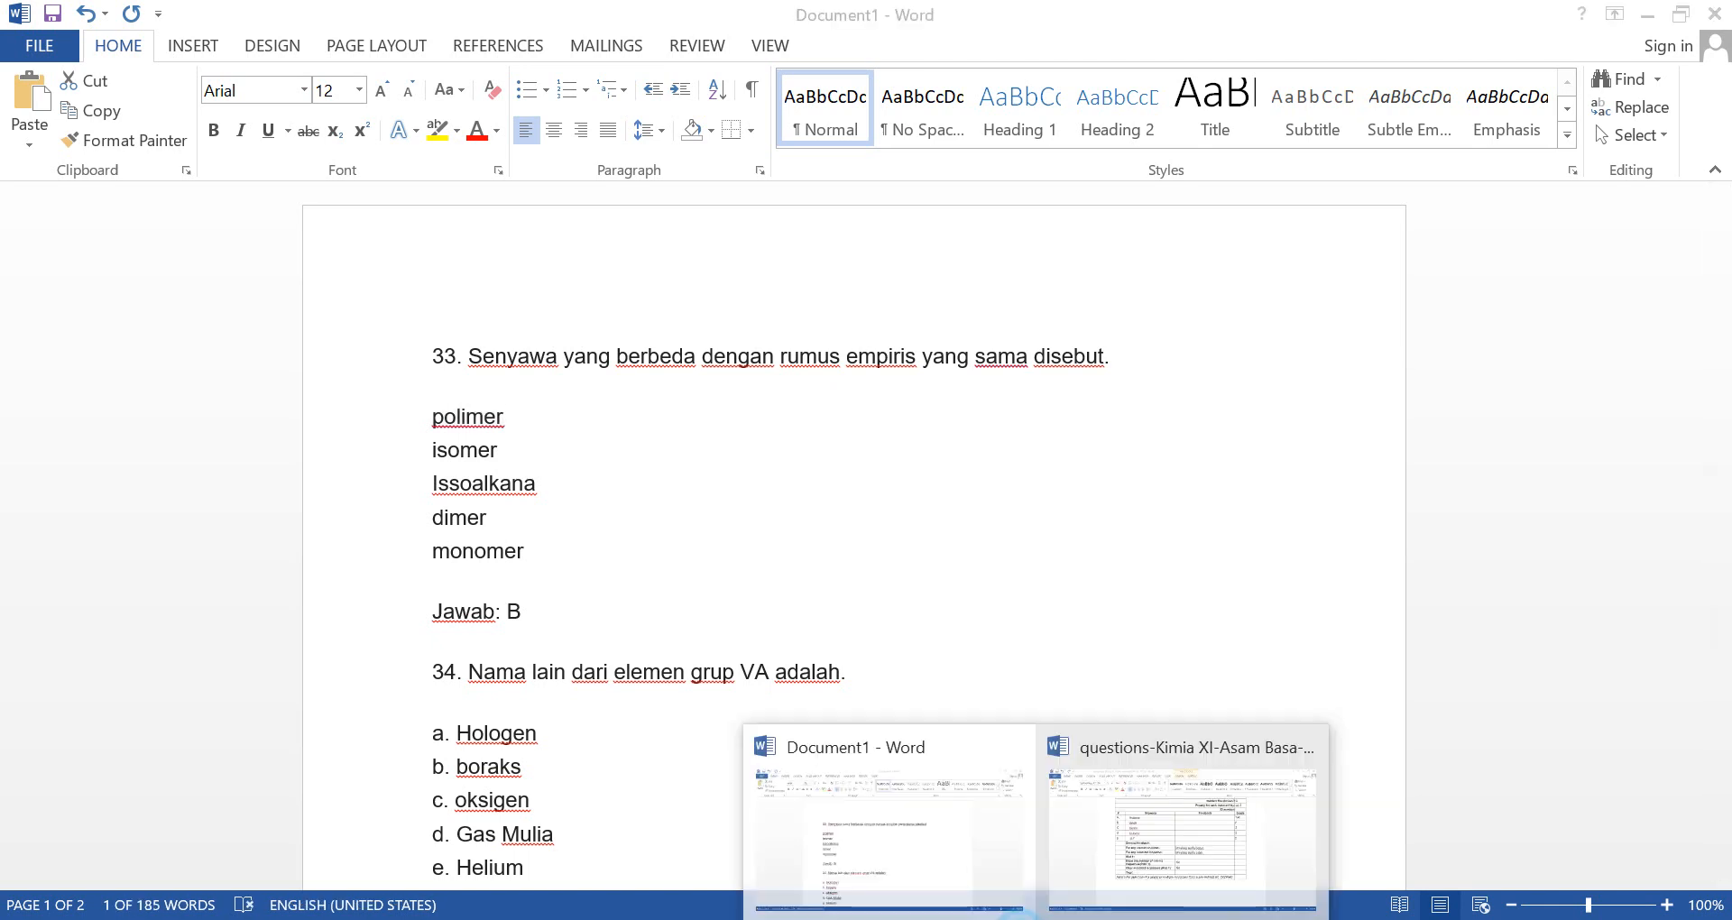
click(1150, 837)
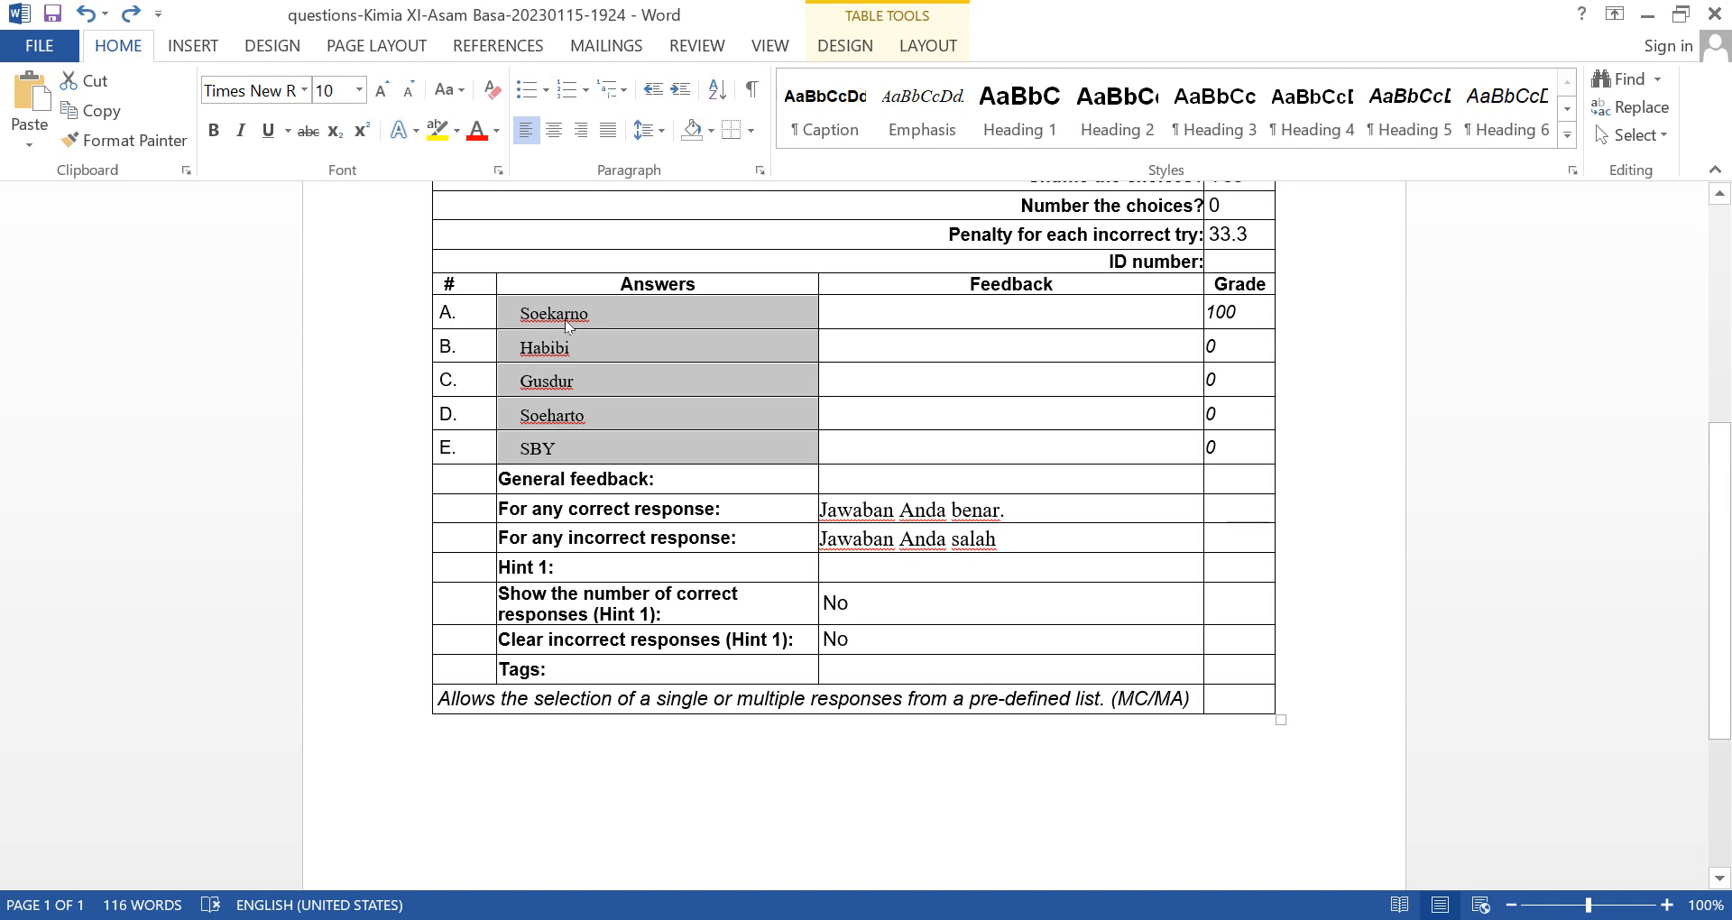
click(564, 319)
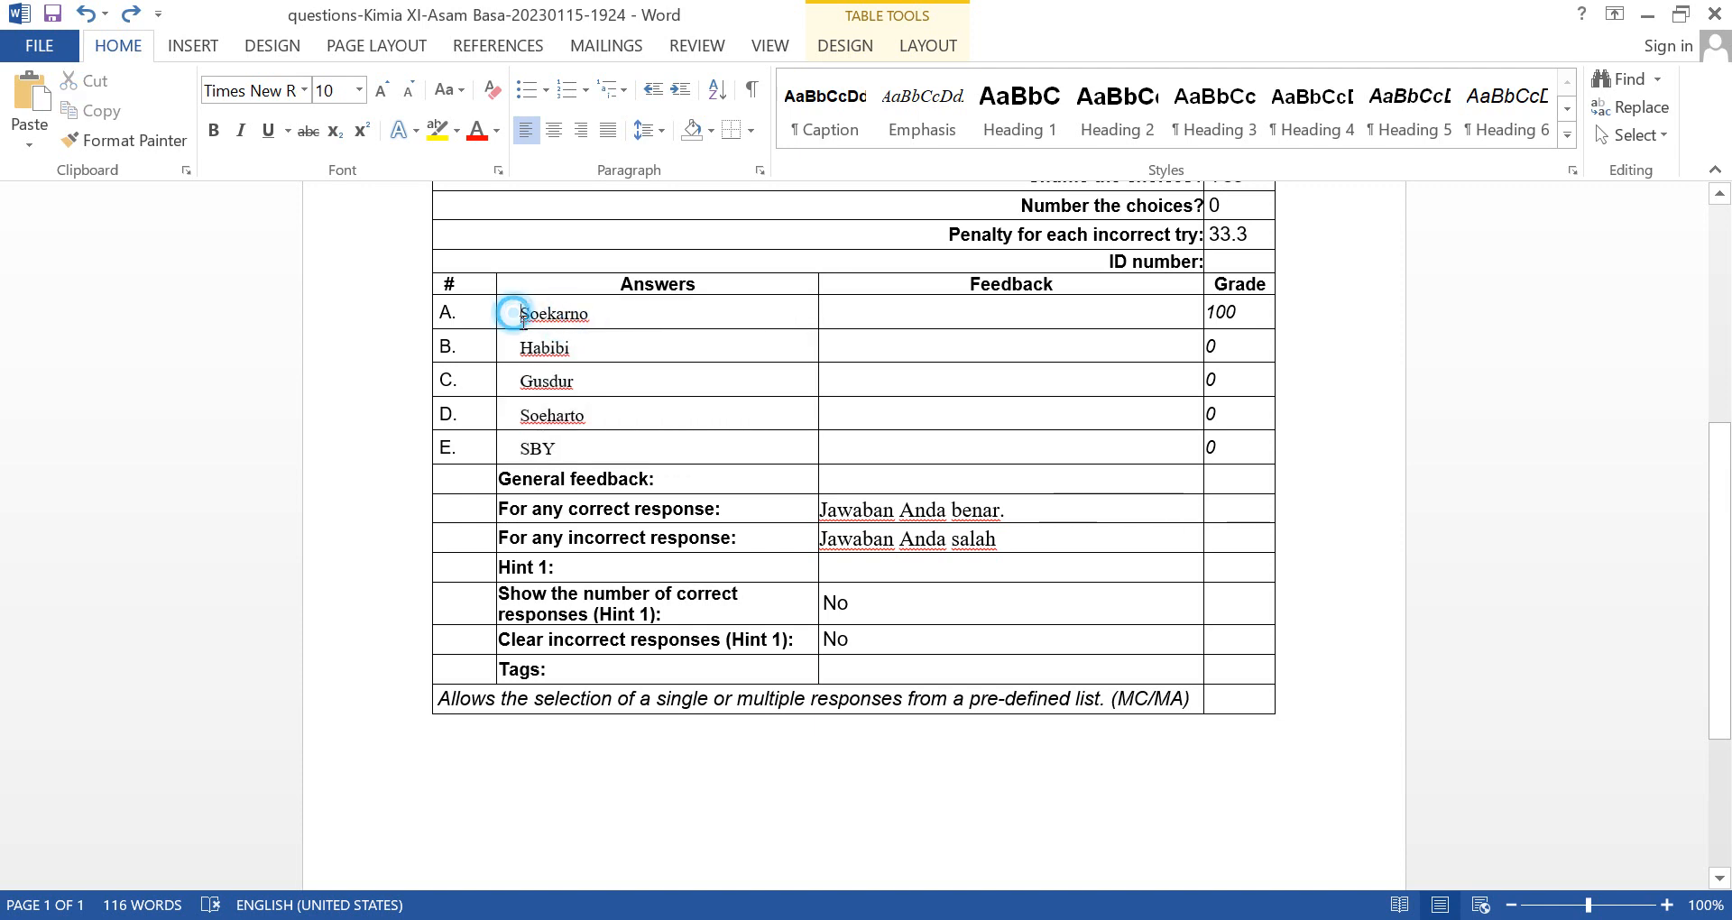
drag(504, 311, 631, 449)
click(513, 317)
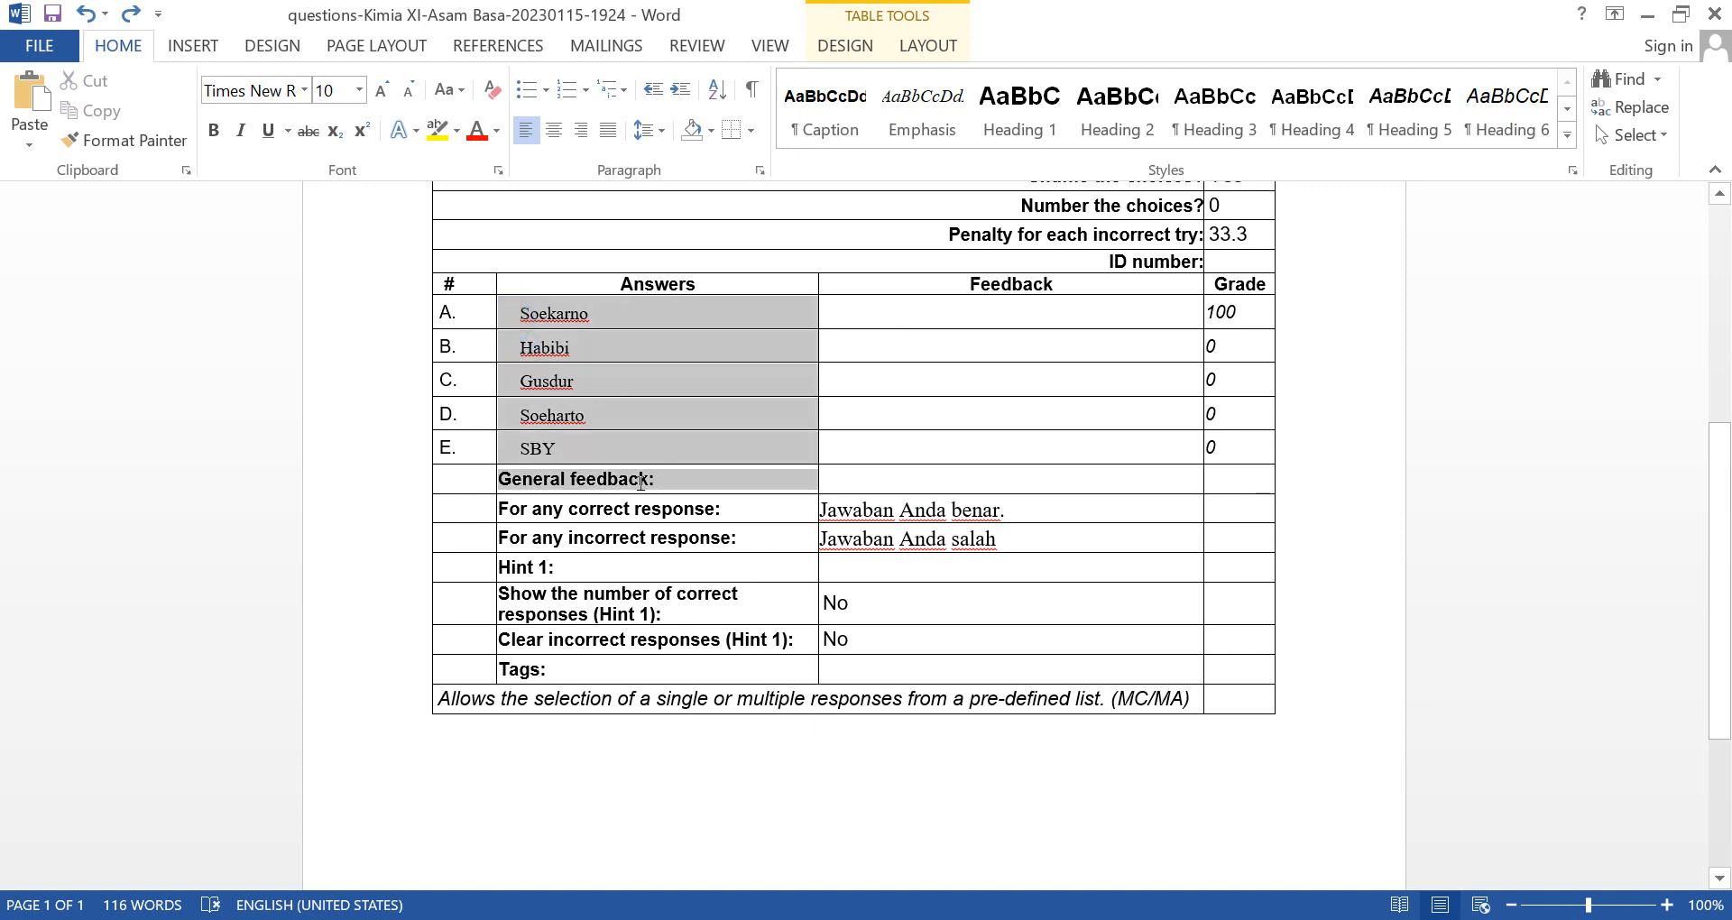
key(ctrl+v)
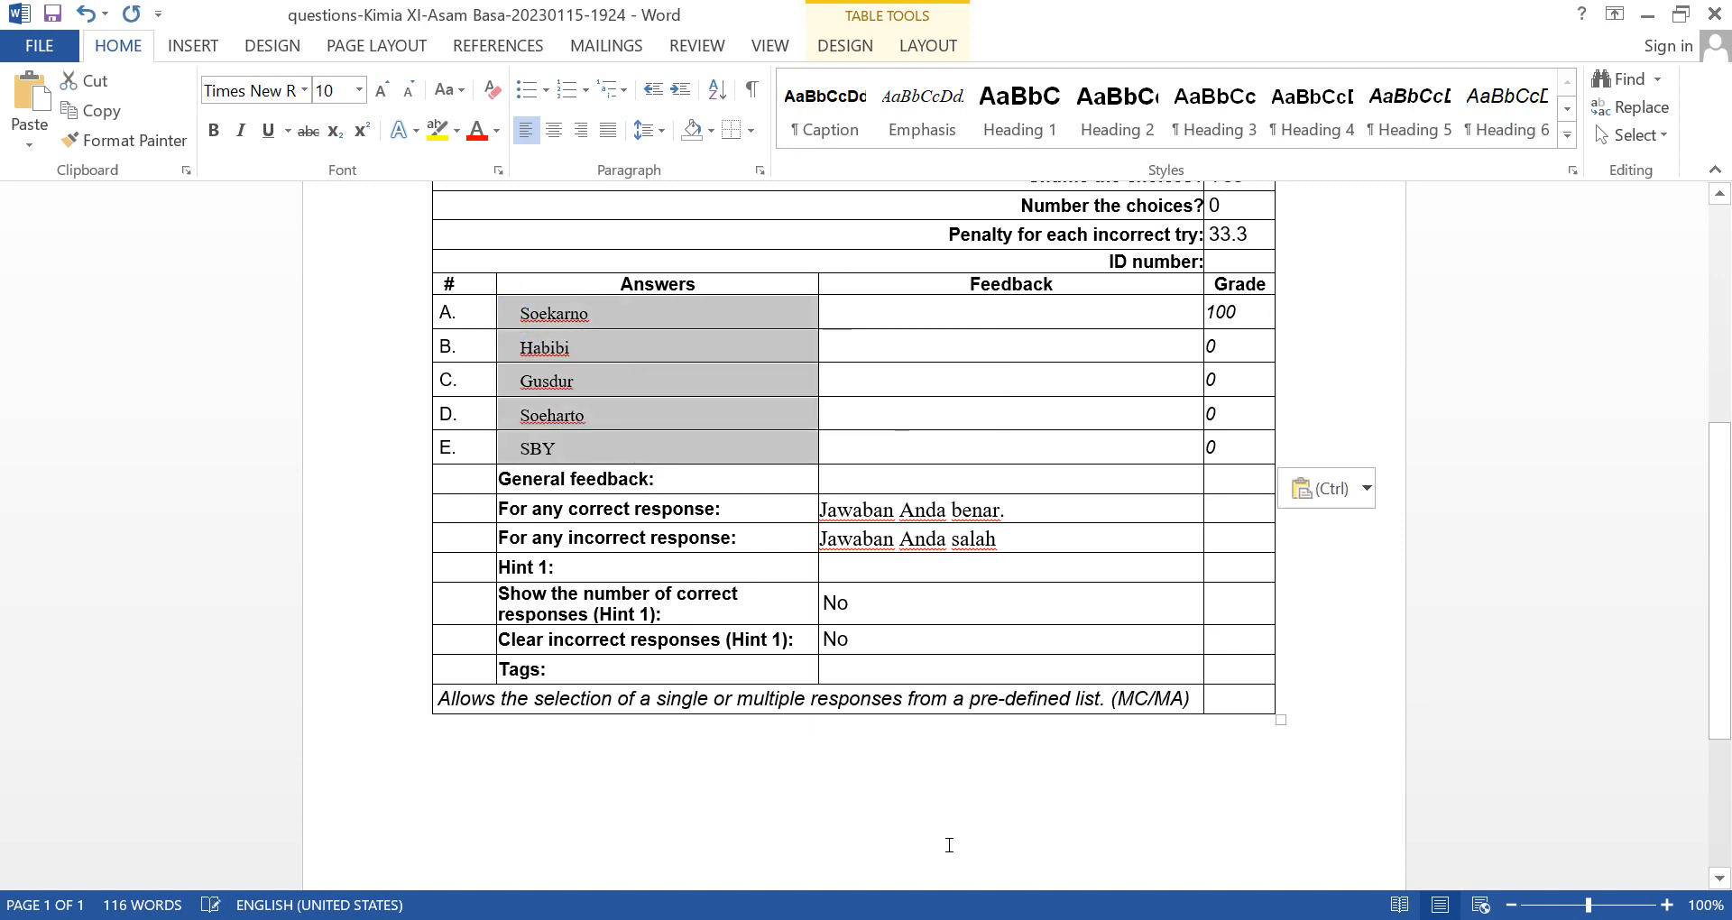
In Document1, test automatic lettering on the five answer options of question 33 and remove it again.
click(1036, 919)
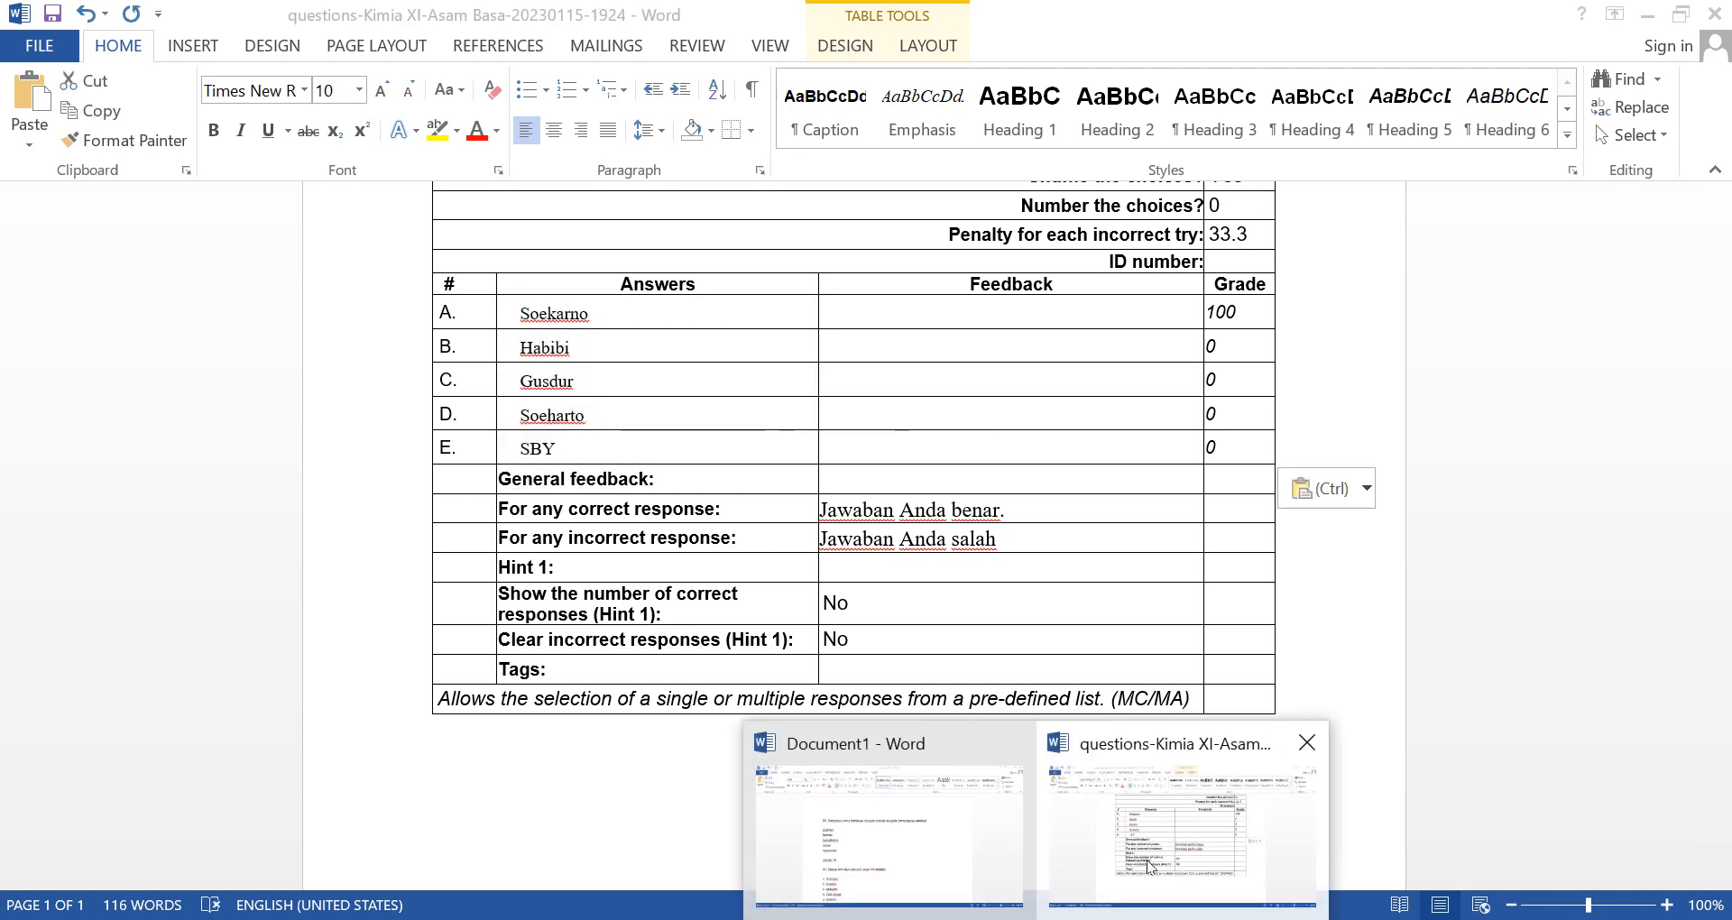
click(889, 830)
drag(553, 544, 394, 426)
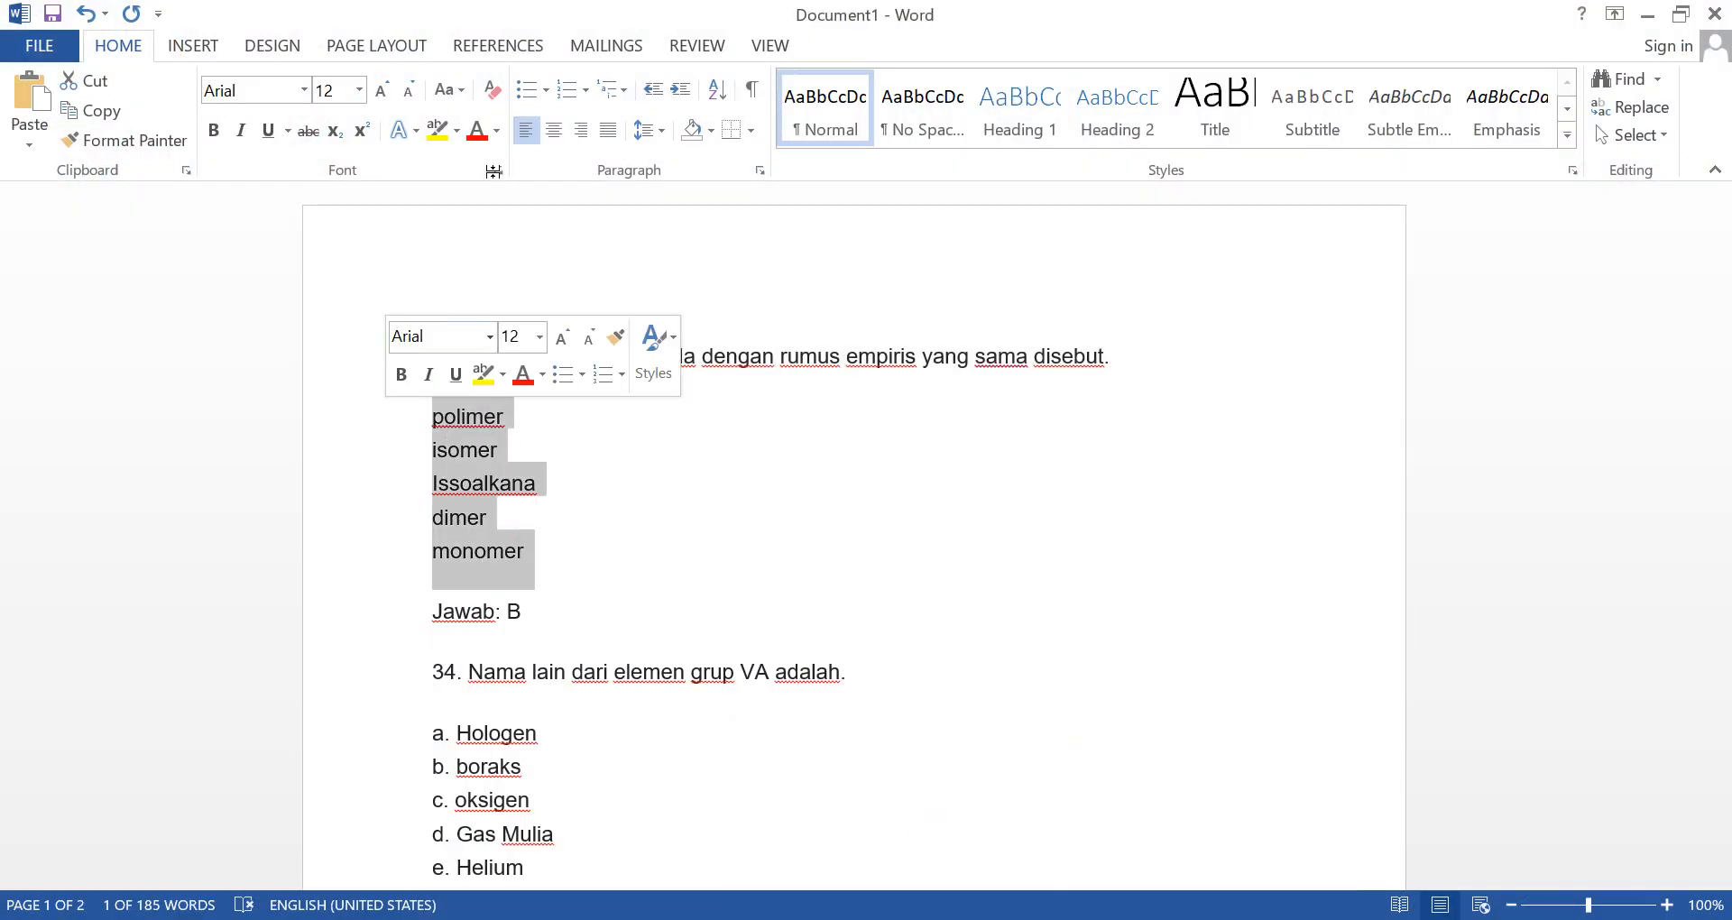
click(561, 99)
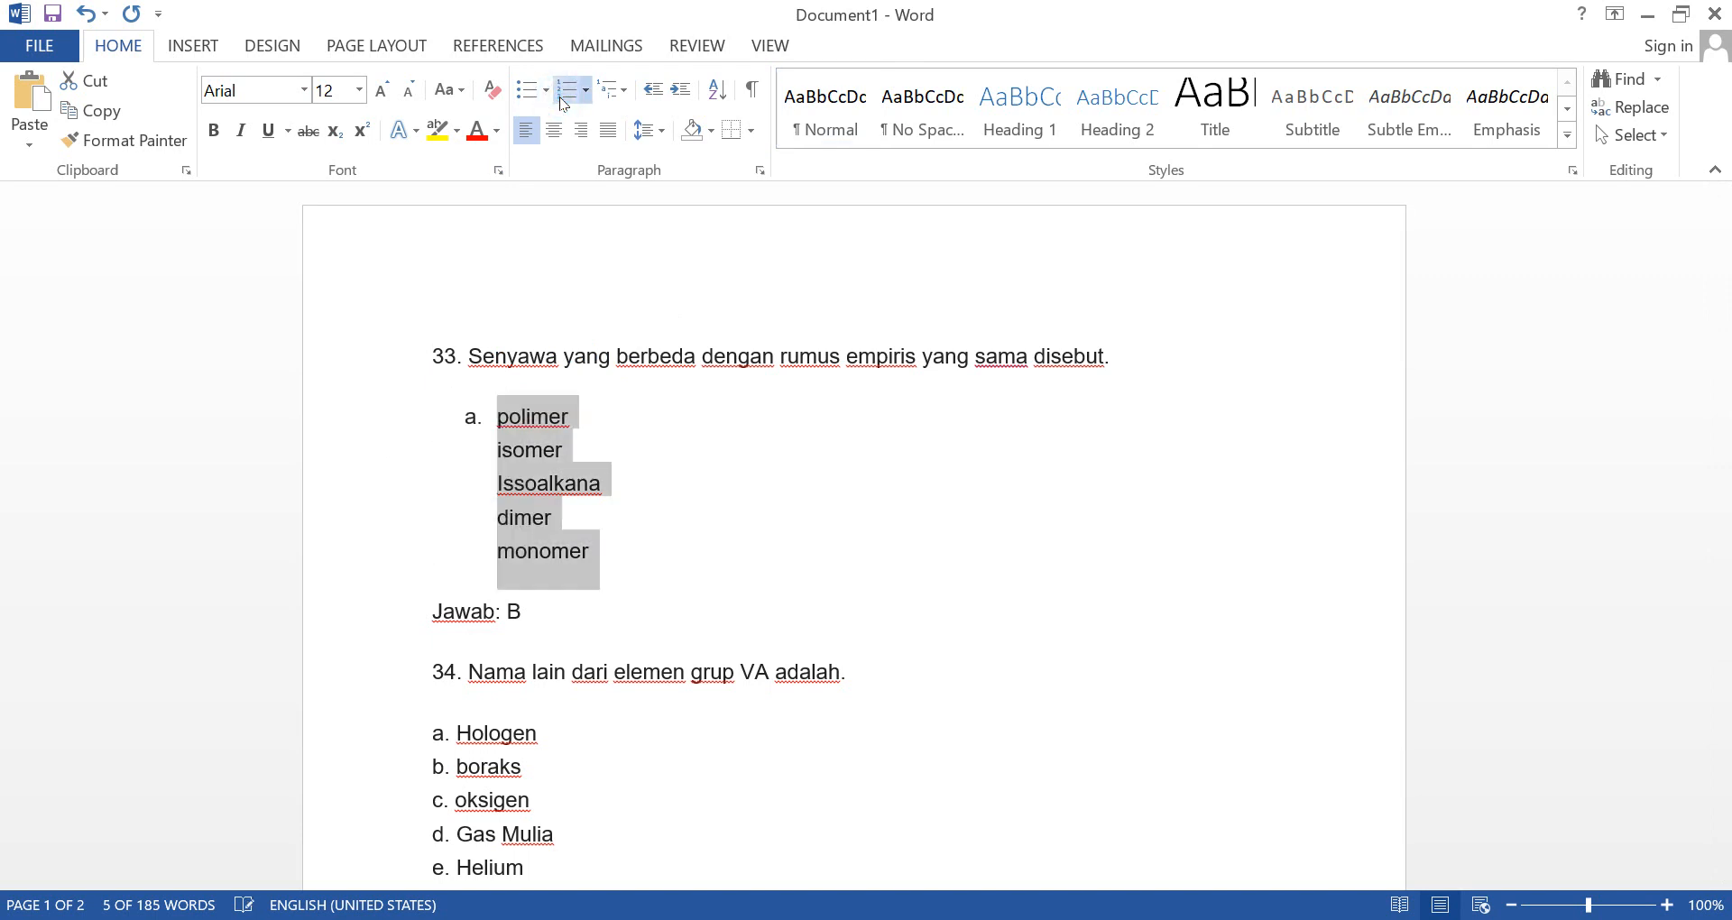
click(560, 95)
click(559, 96)
click(559, 95)
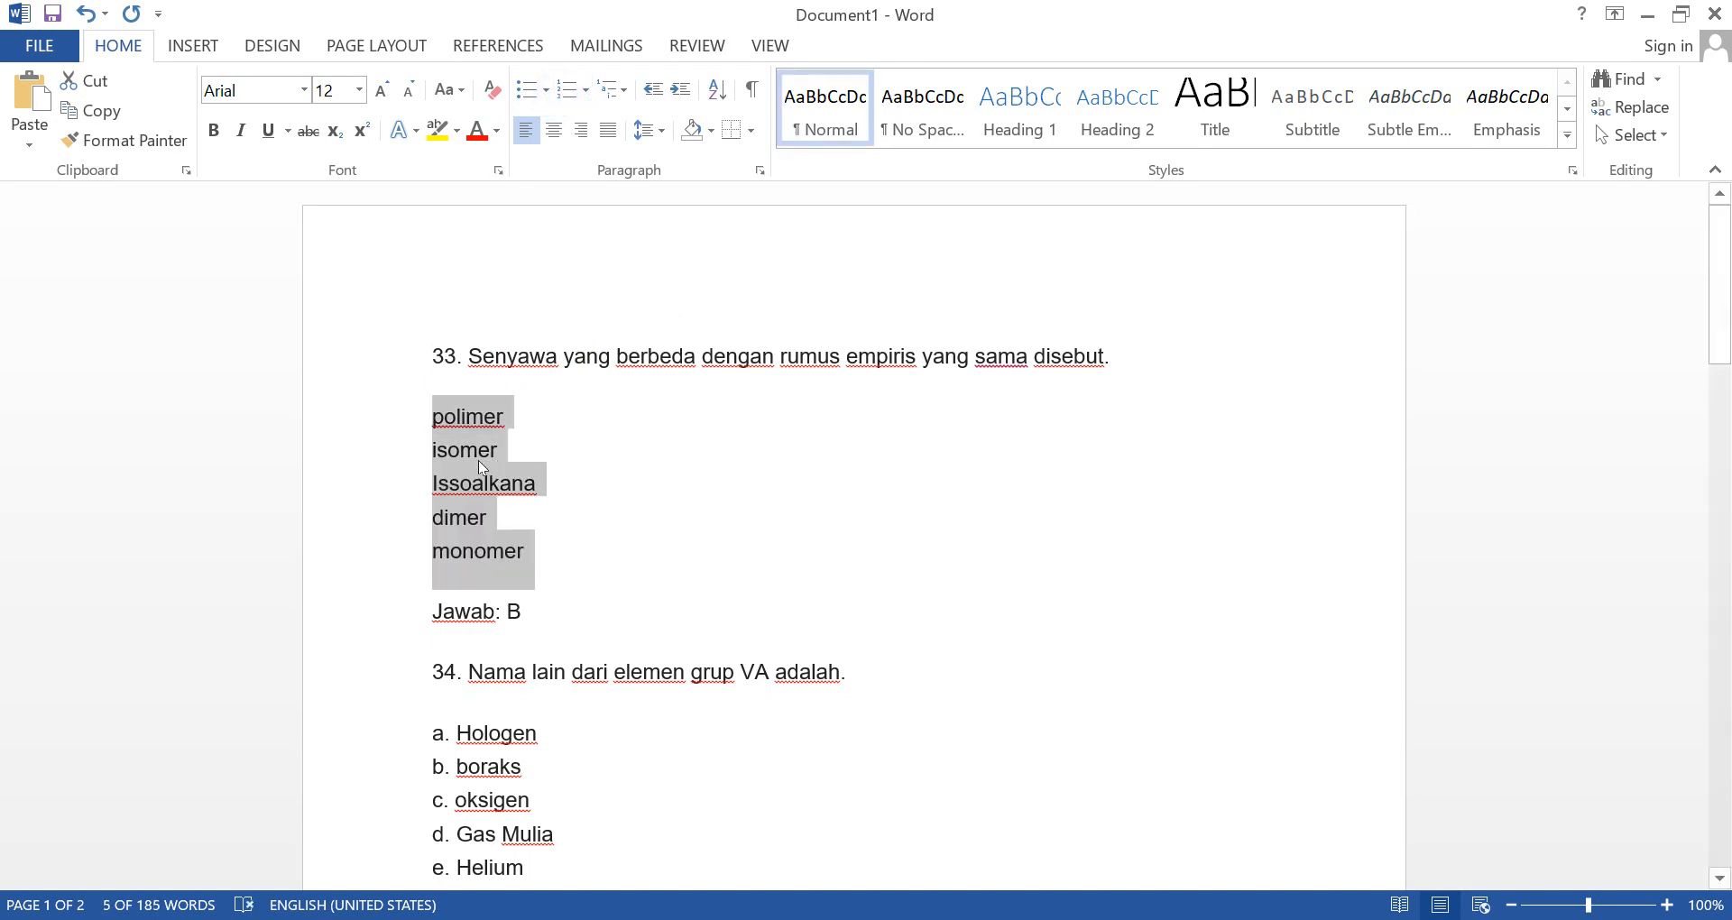
Replace the line breaks after polimer and isomer in question 33 with paragraph breaks.
double_click(435, 450)
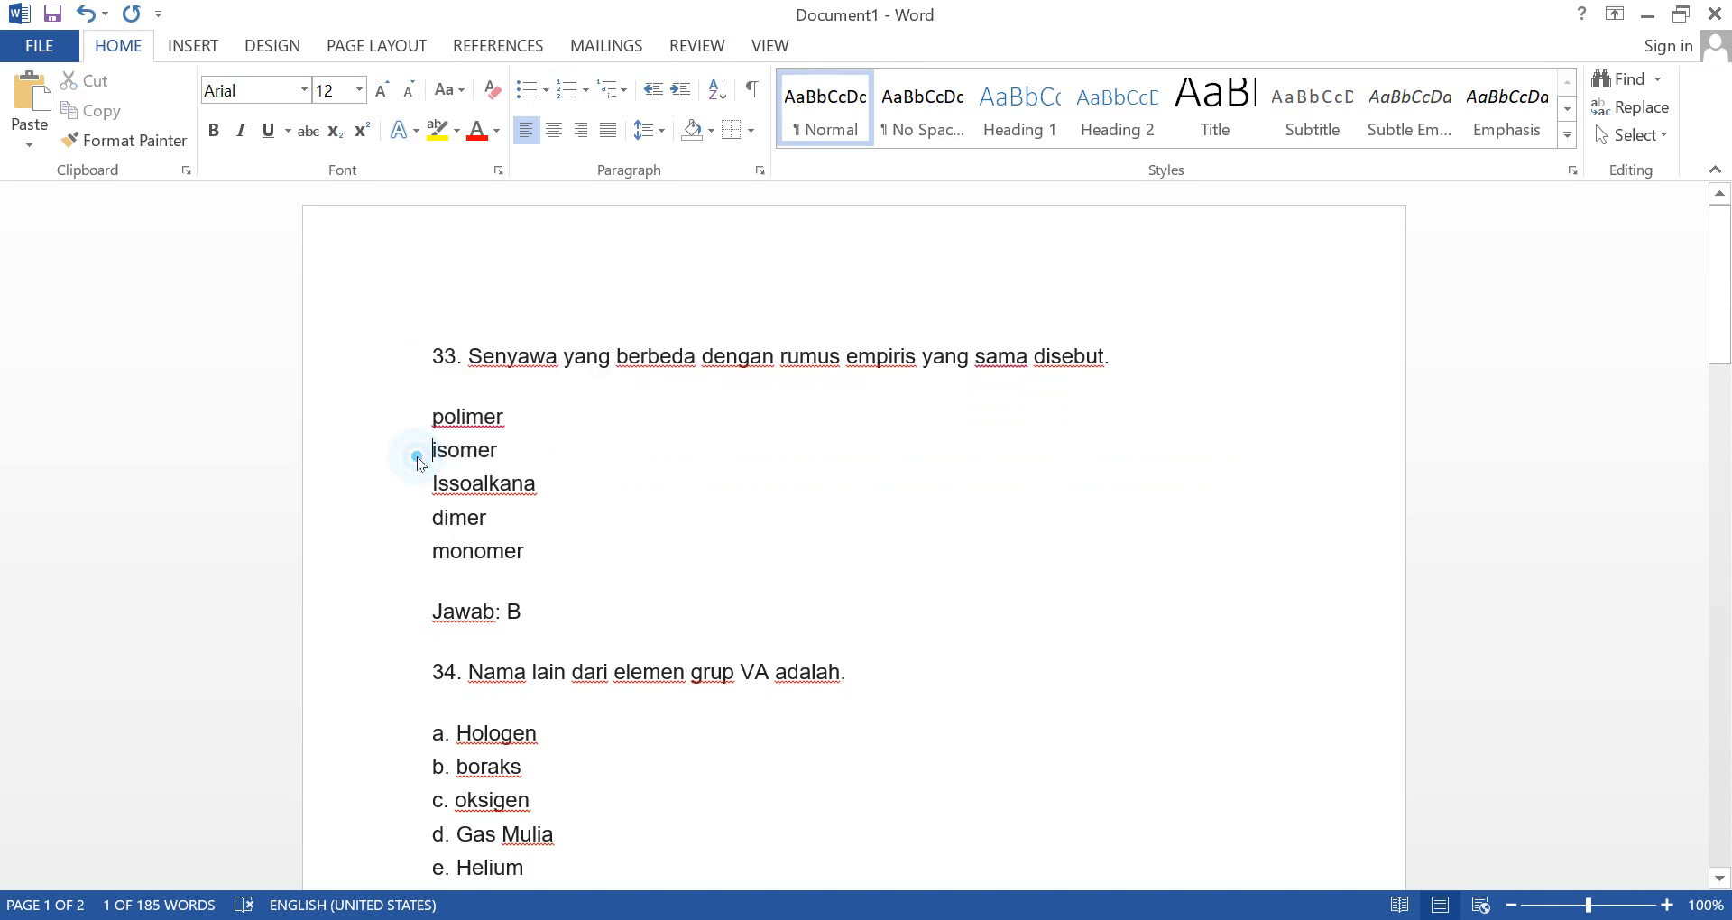
key(Left)
key(BackSpace)
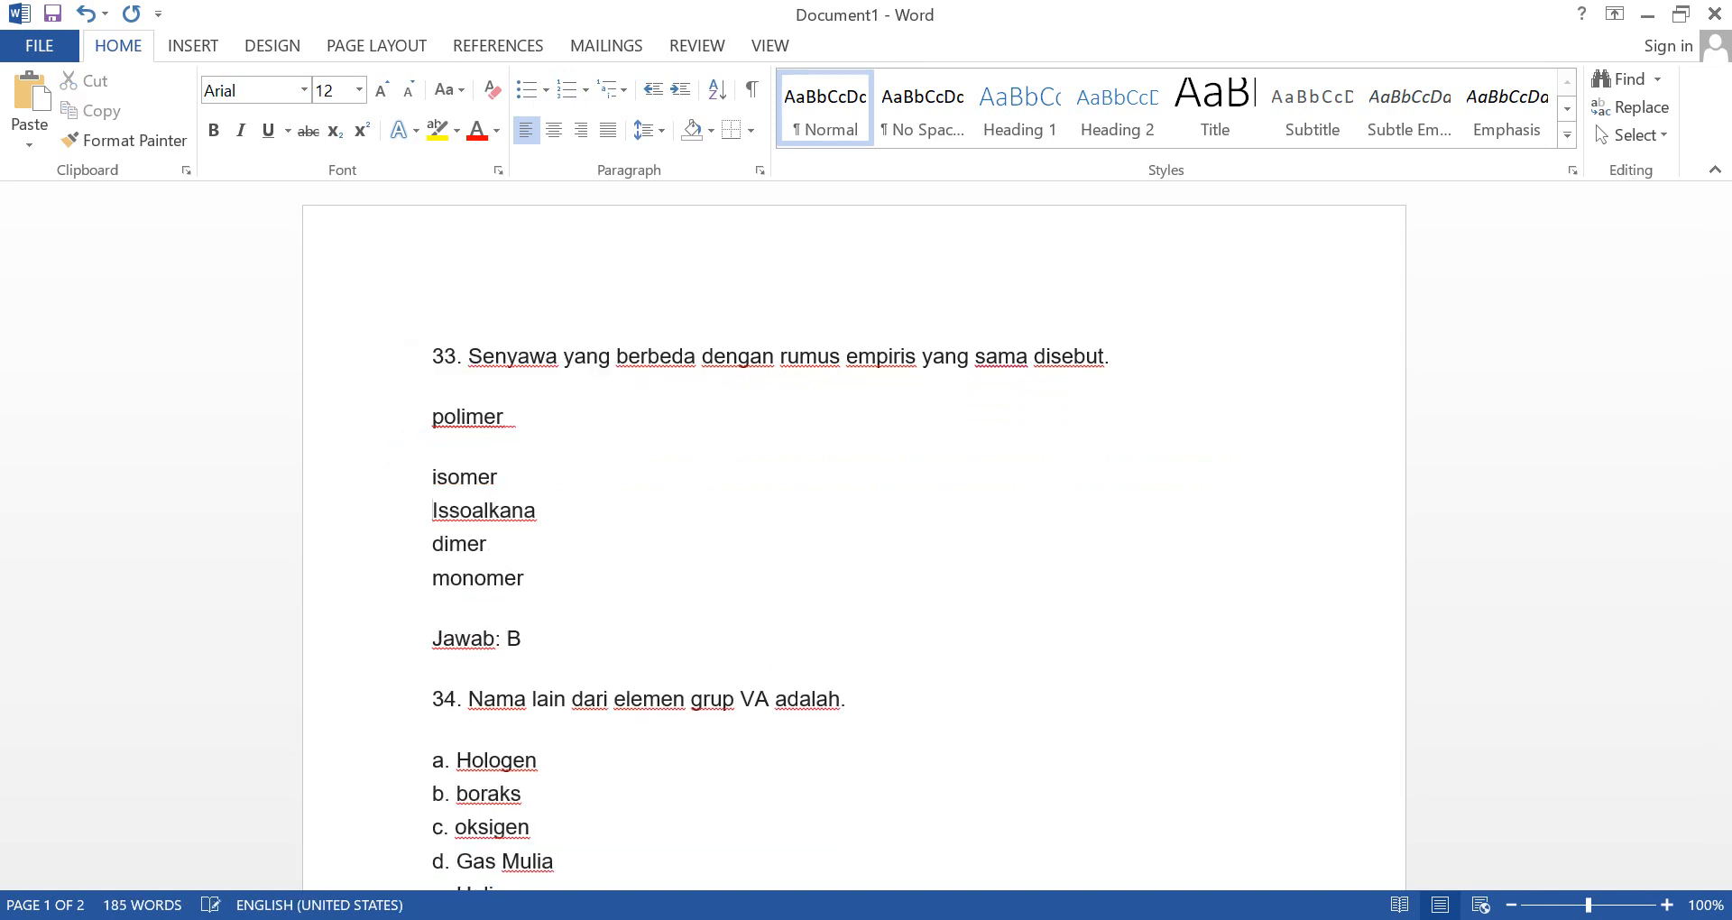
key(BackSpace)
key(Return)
key(Return)
Replace the line breaks after Issoalkana and dimer with paragraph breaks so each remaining option is its own paragraph.
key(Down)
key(BackSpace)
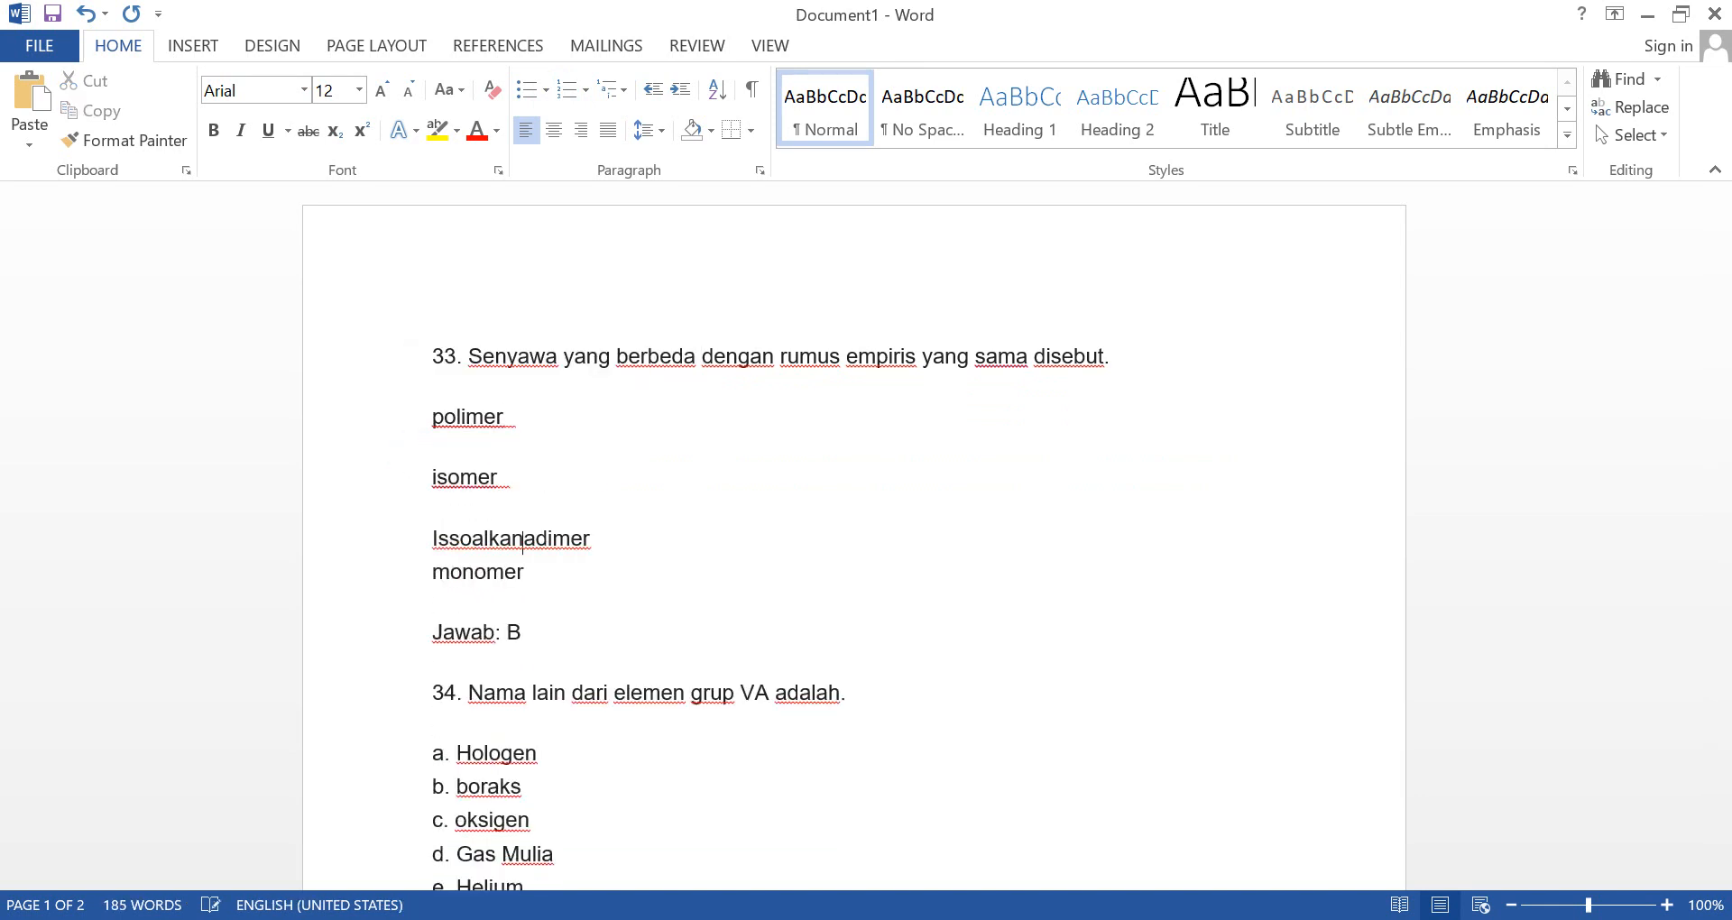
key(Return)
key(Return)
key(Down)
key(BackSpace)
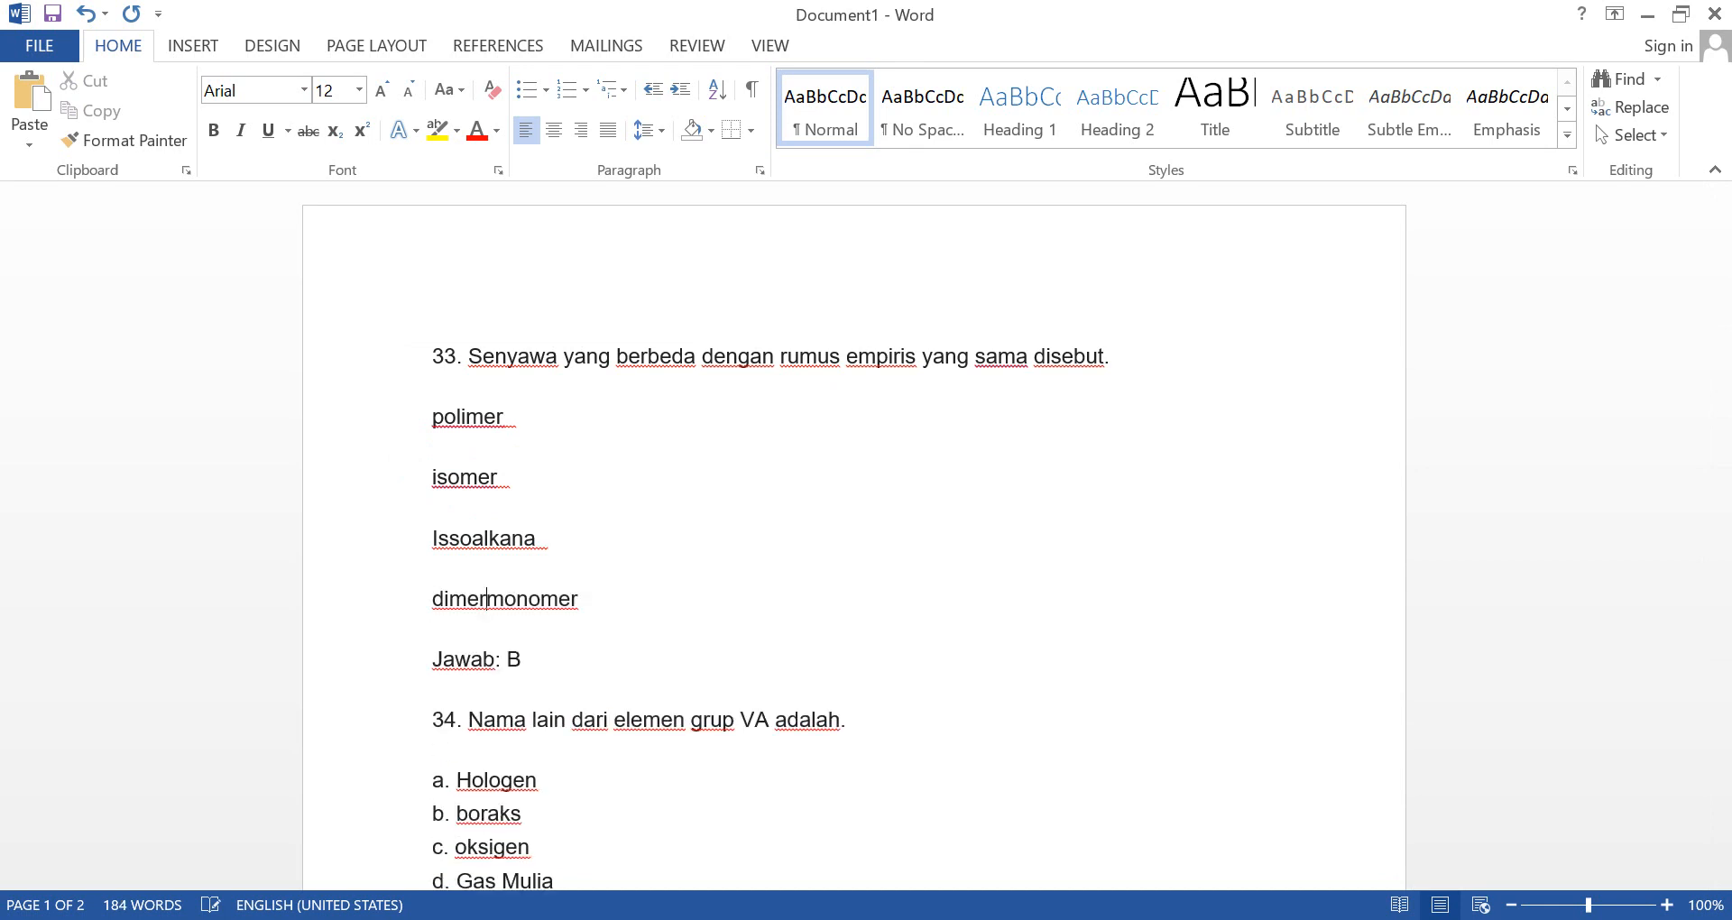
key(Return)
key(Return)
Change the capitalized first letter of Dimer back to a lowercase d.
key(Up)
key(Up)
key(shift+Right)
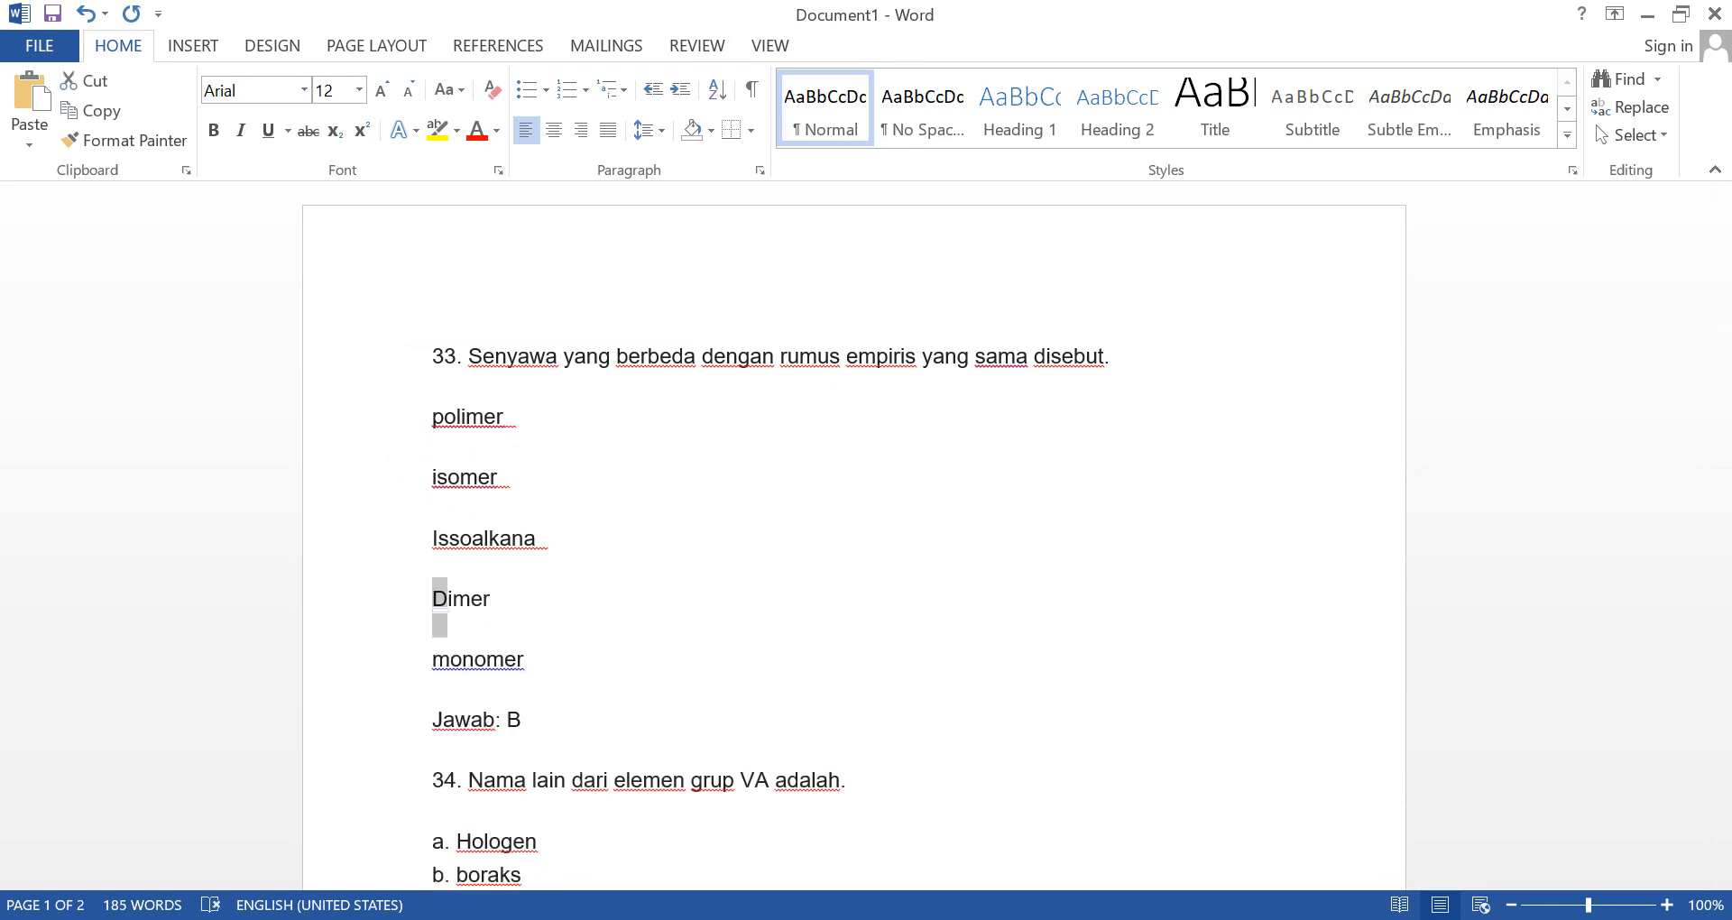
text(d)
Select the separated answer options of question 33 from polimer to monomer and copy them.
click(544, 662)
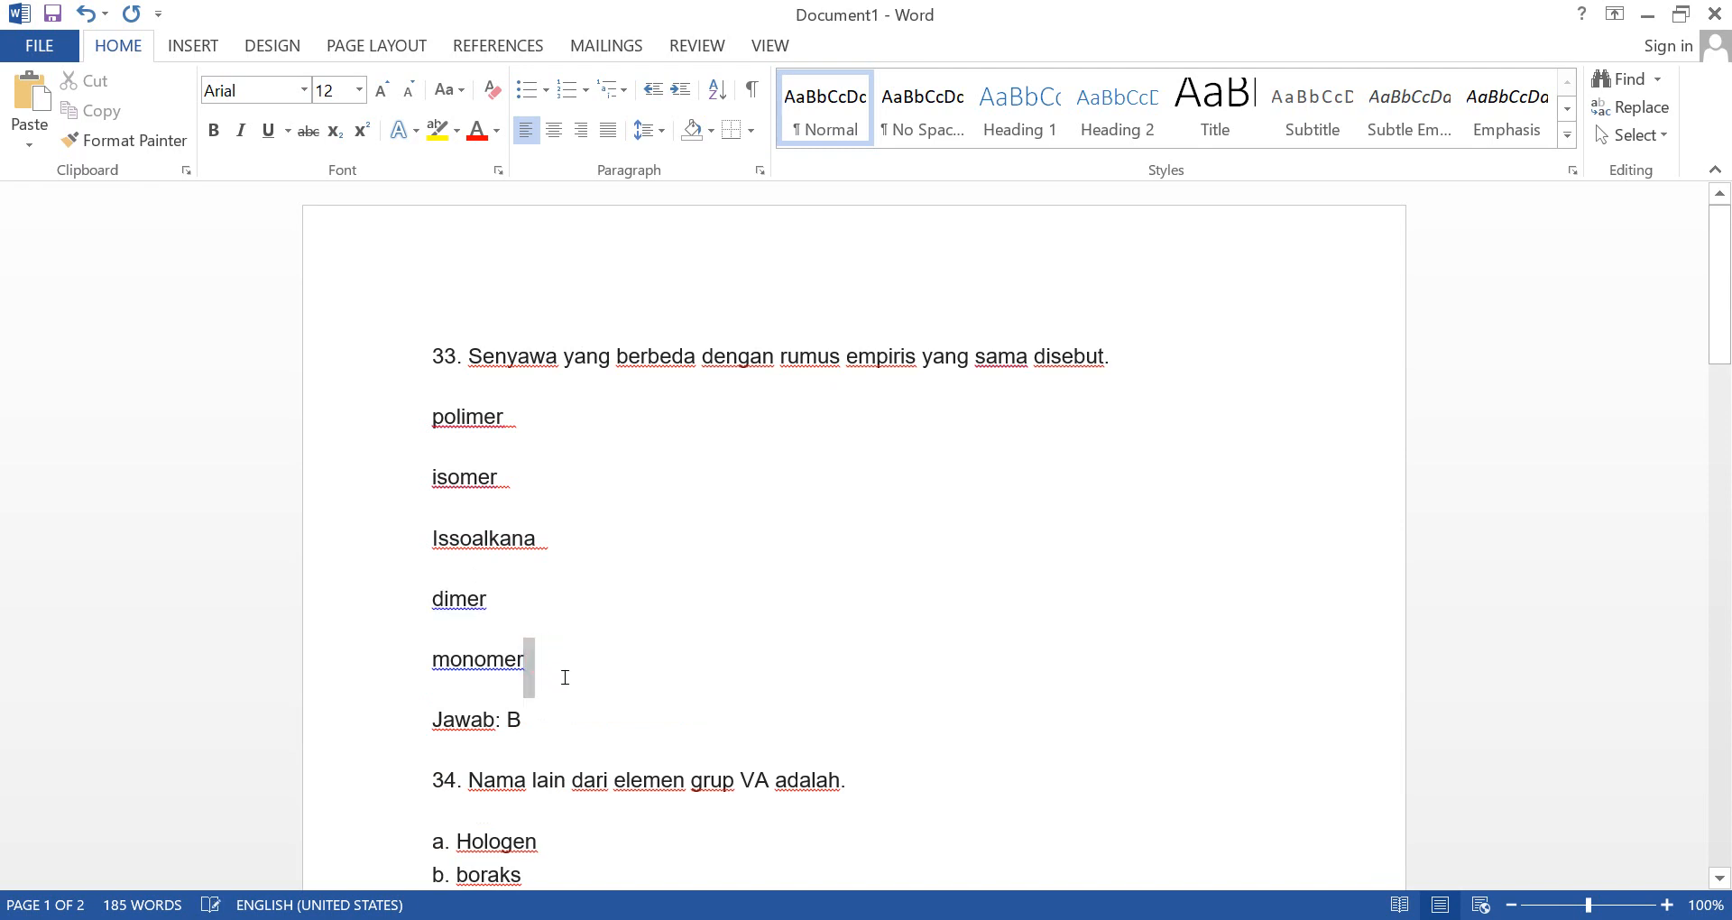
key(shift+Up)
key(shift+Up)
key(shift+Up)
key(shift+Up)
key(shift+Up)
key(shift+Up)
key(shift+Up)
key(shift+Up)
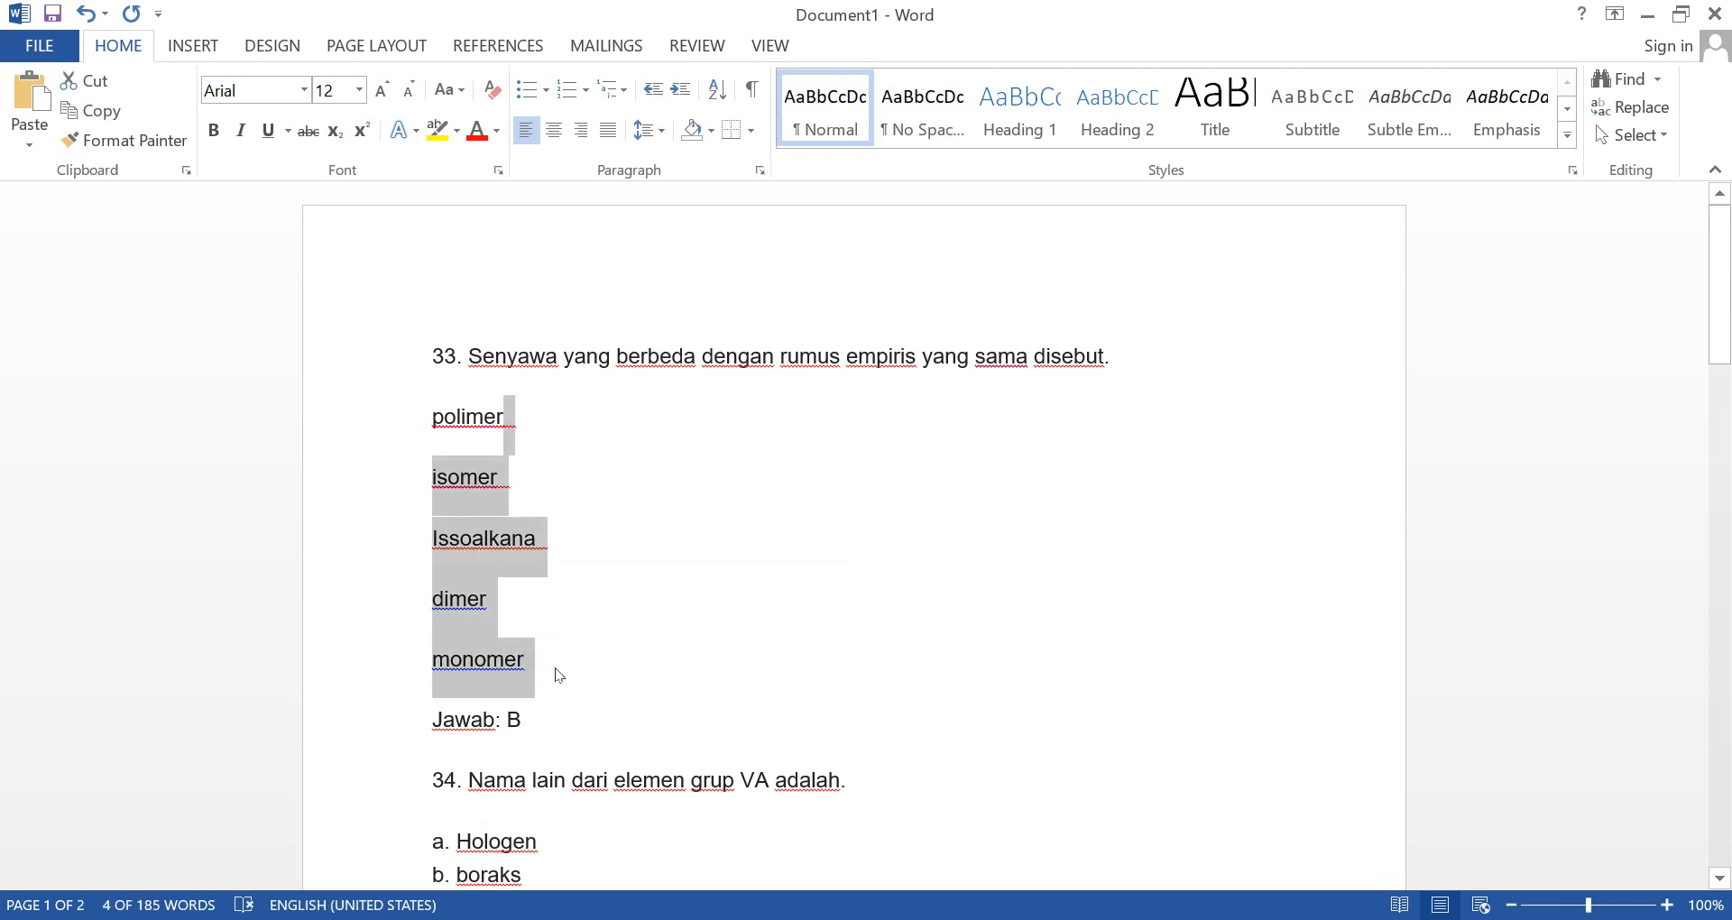
key(shift+Home)
key(ctrl+c)
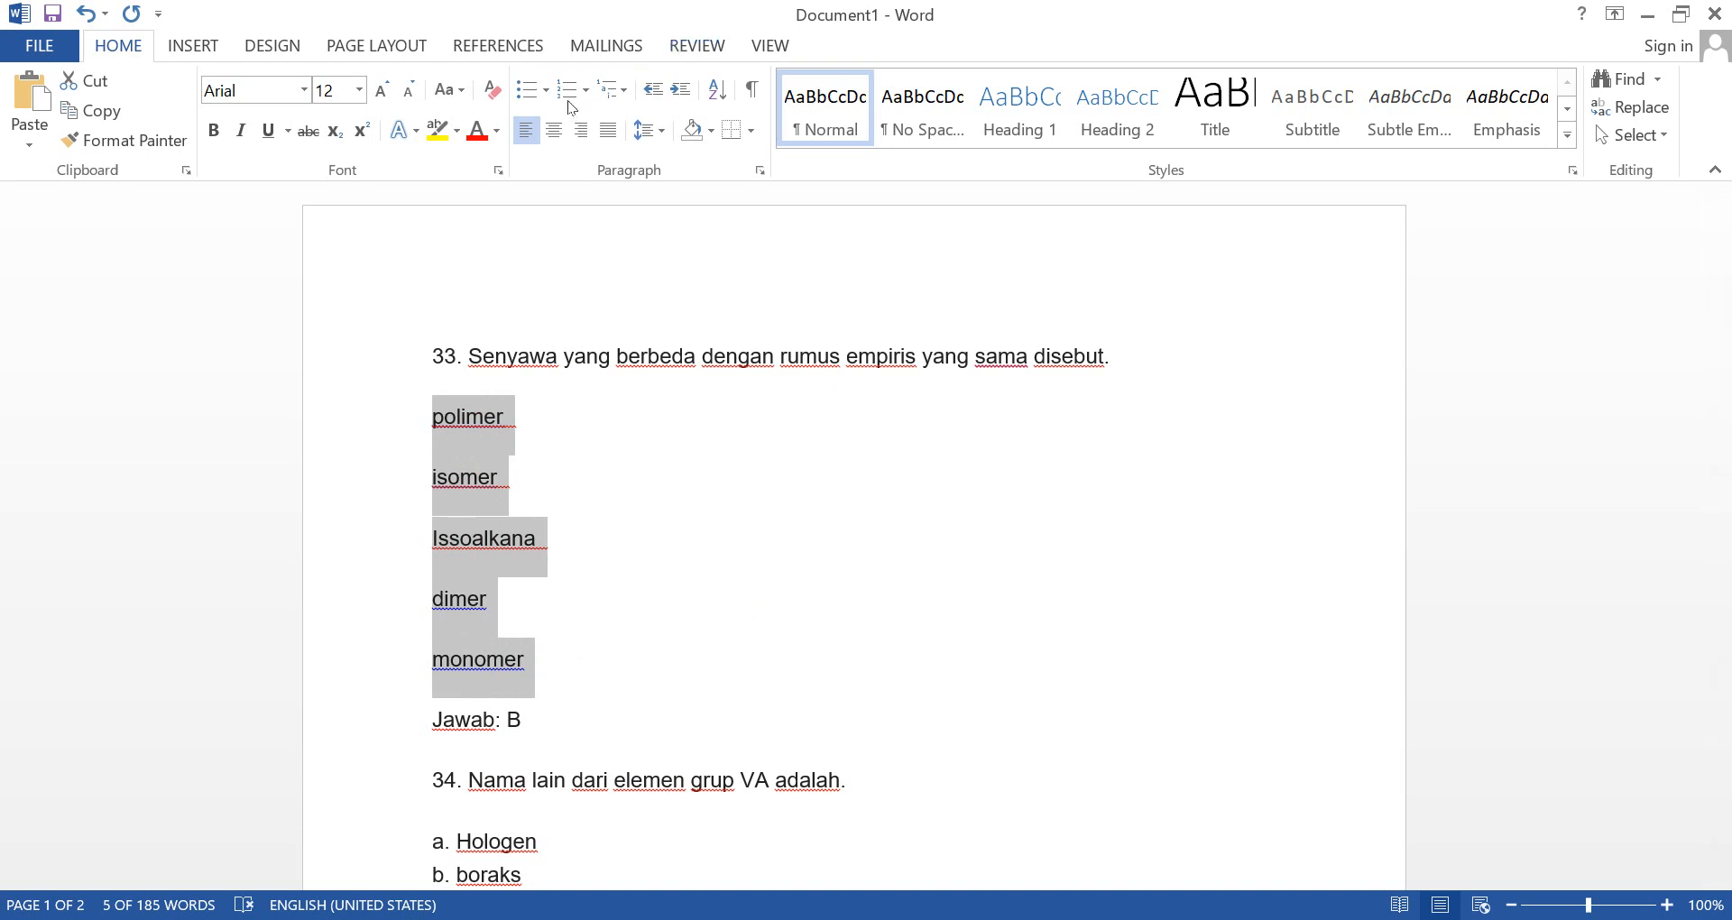
Apply automatic lettering a. to e. to the selected options and remove it again, testing this twice.
click(565, 95)
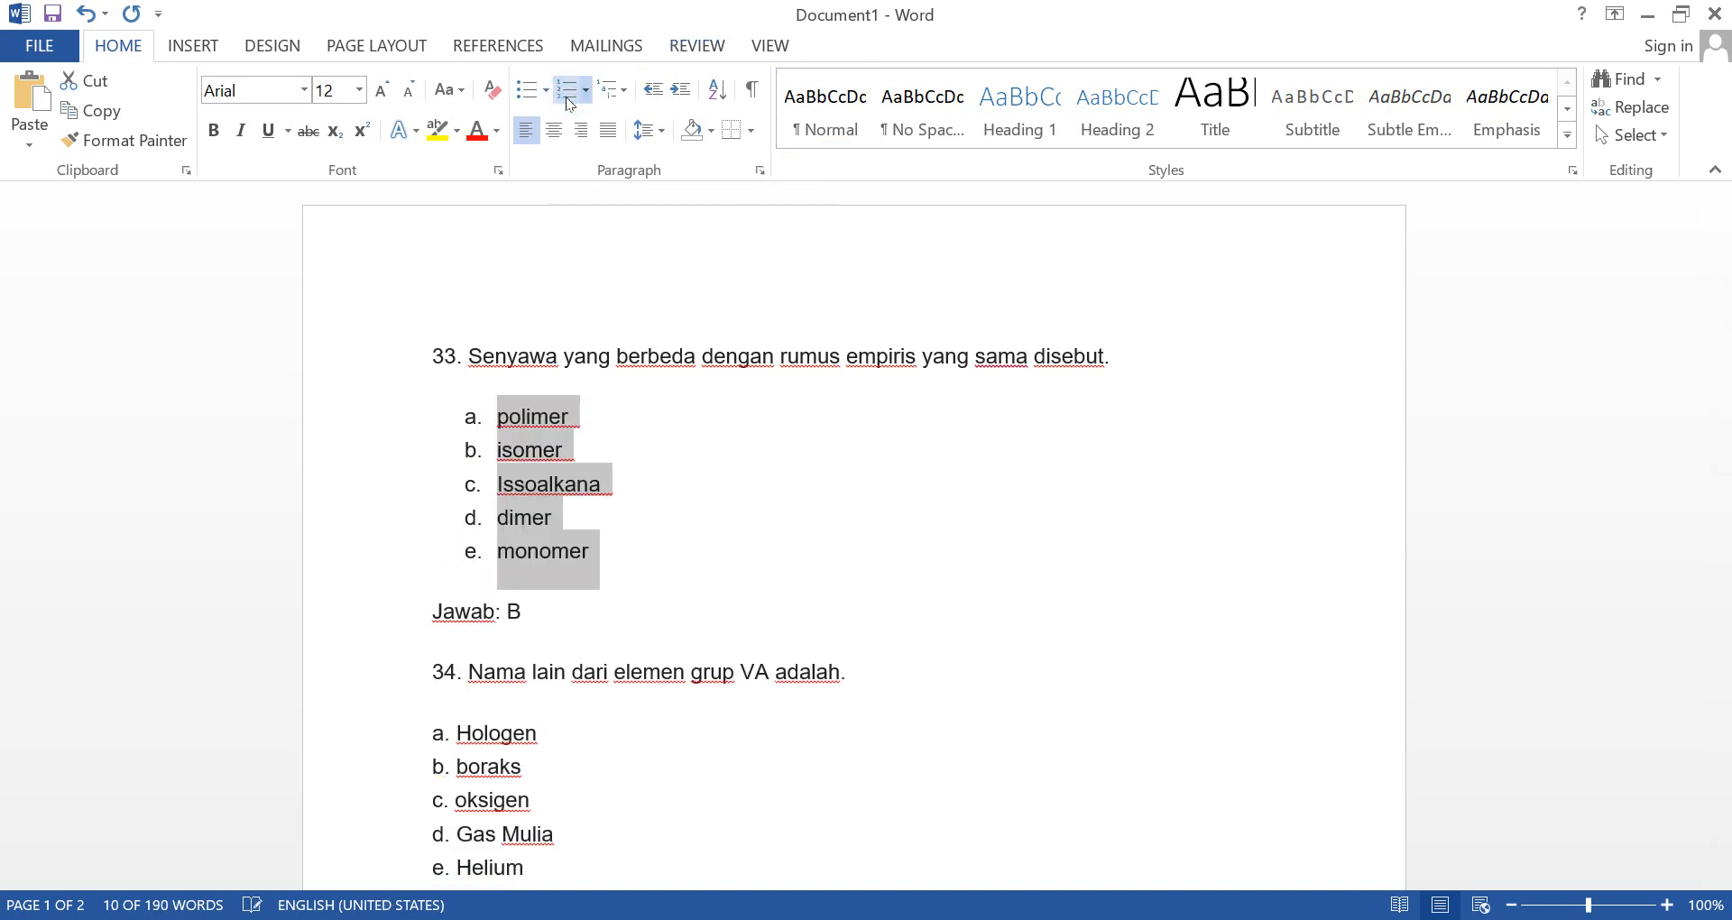
click(565, 96)
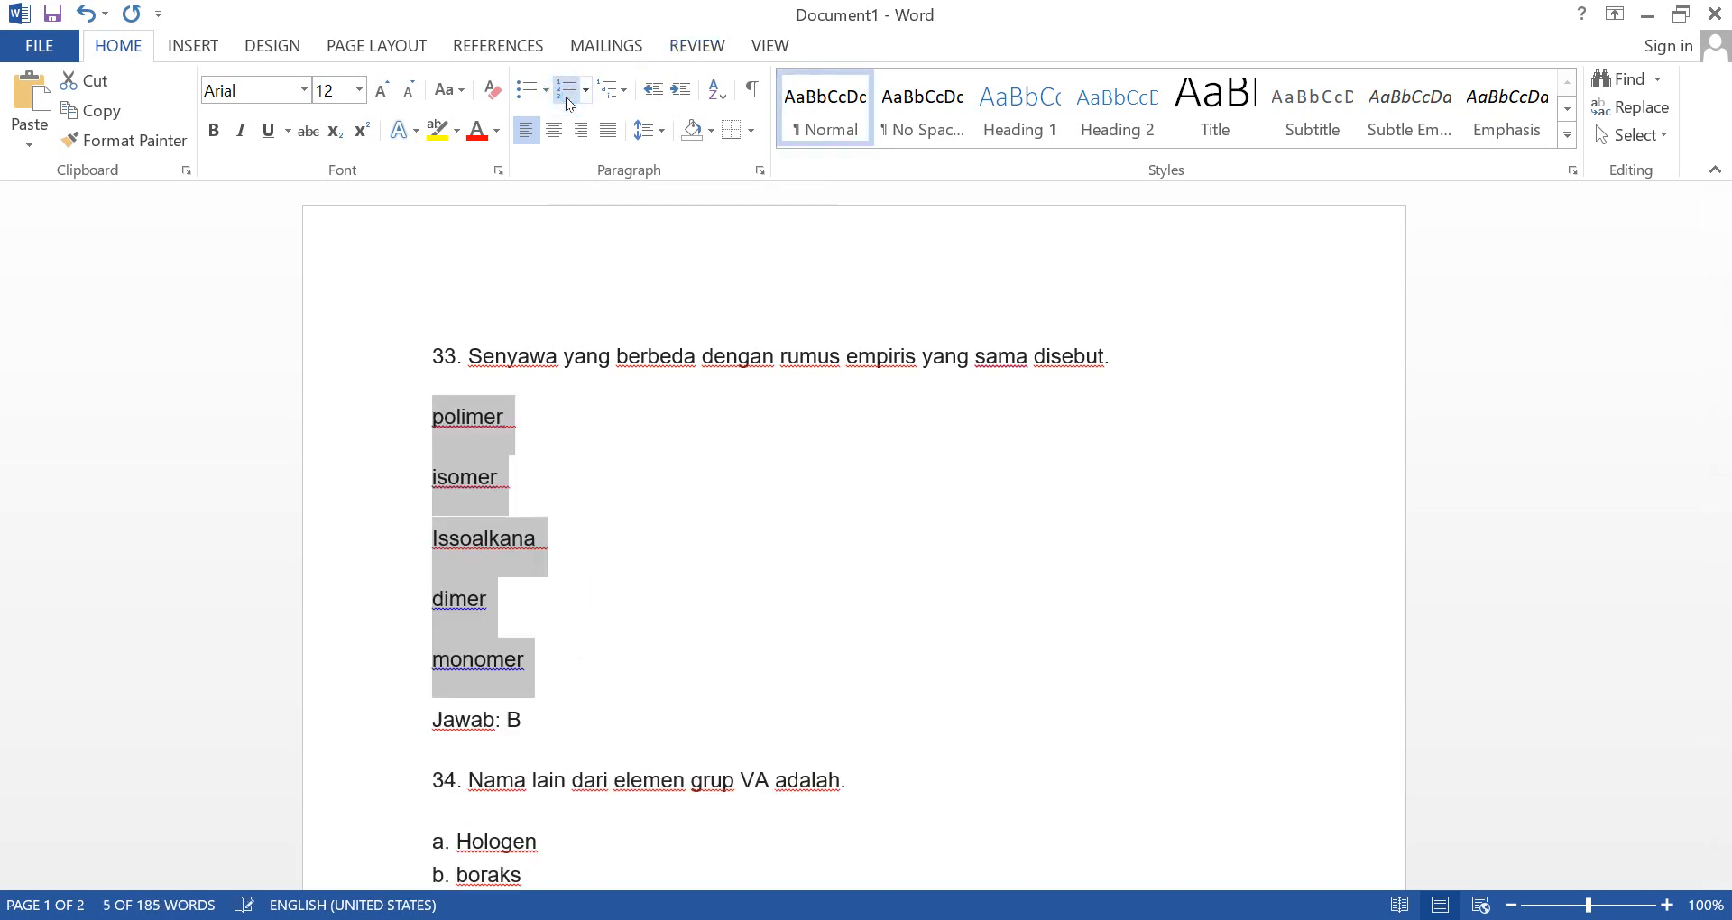
click(565, 95)
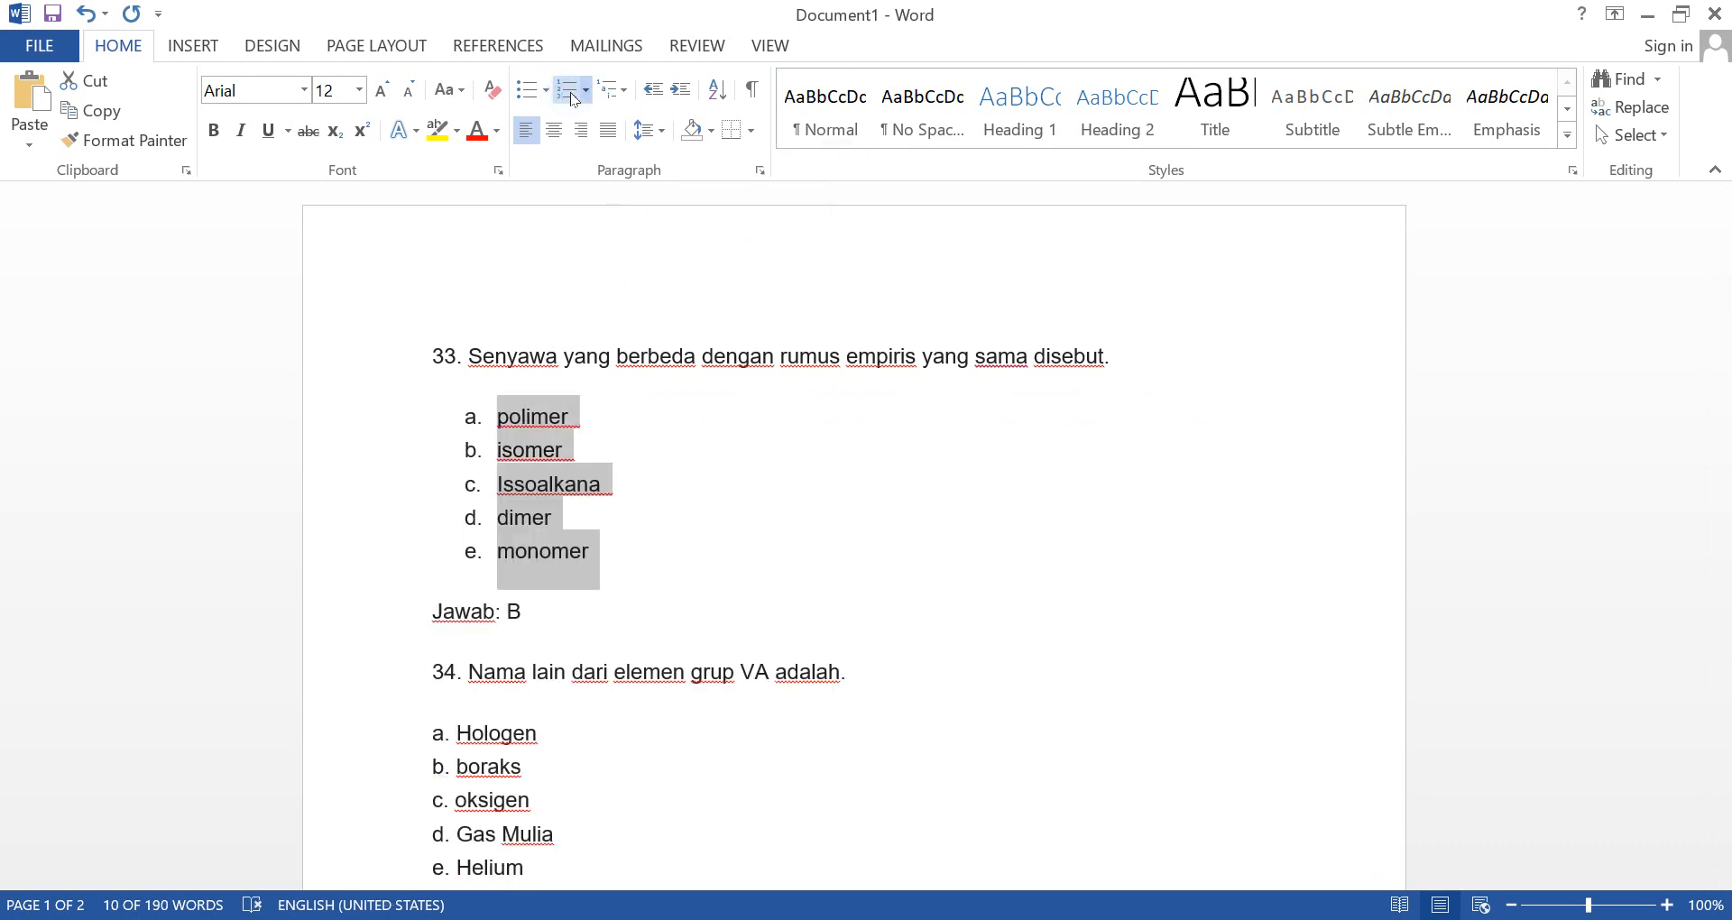
click(570, 92)
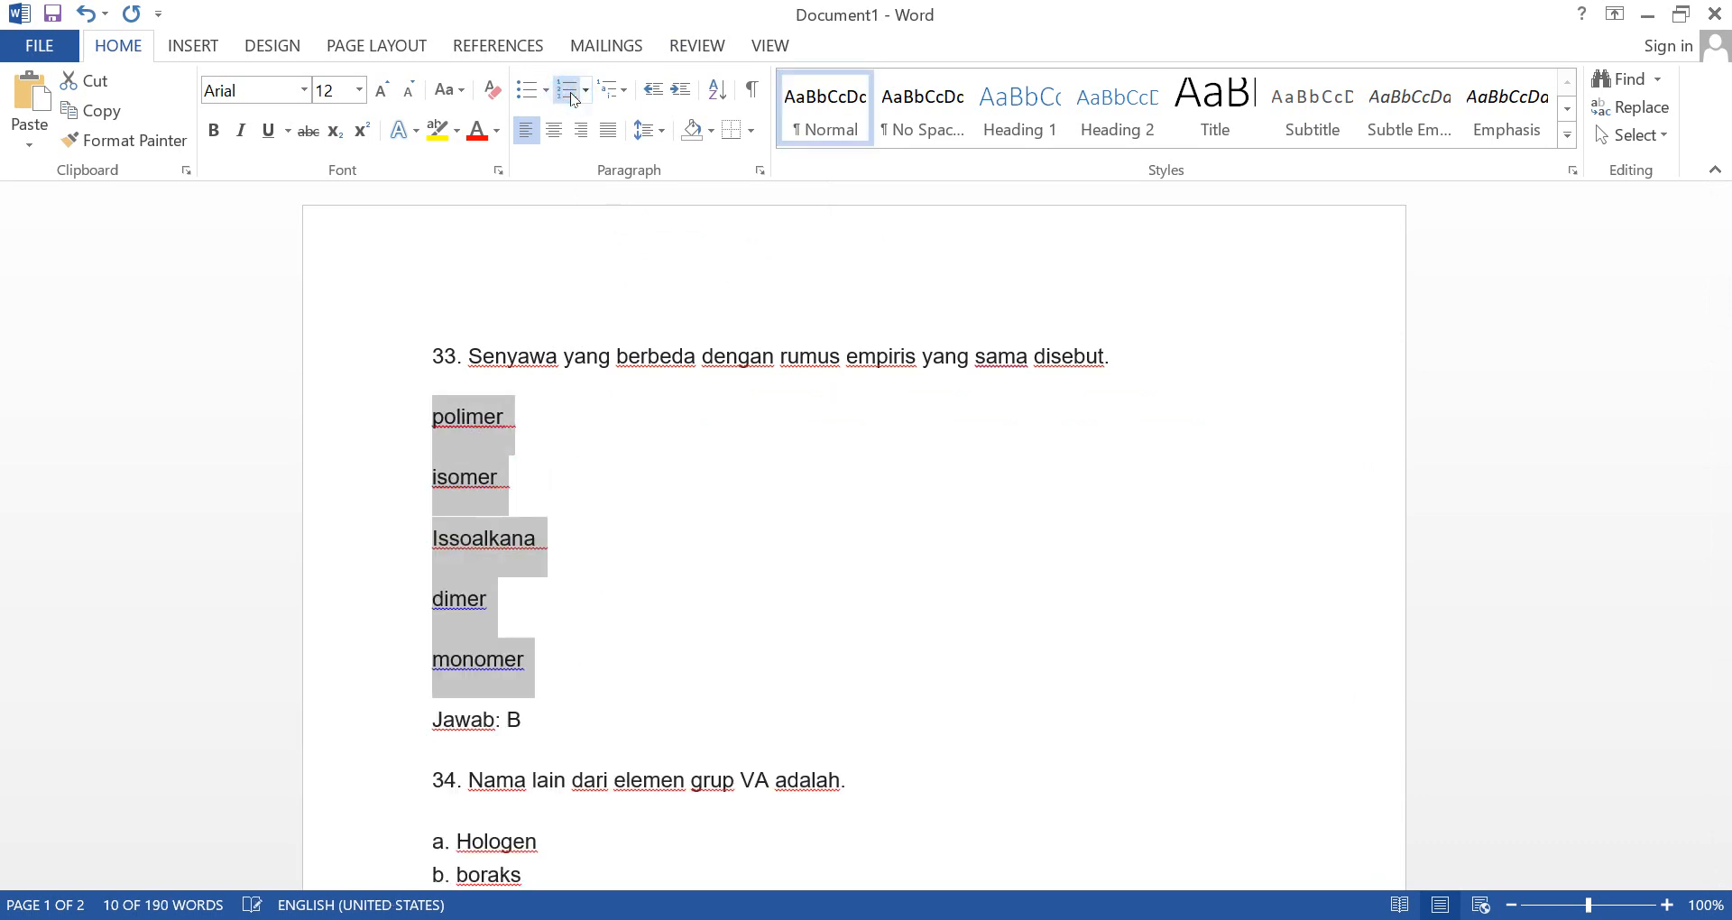
Remove the space after the selected options of question 33 and paste them over answers A to E in the questions document's table.
click(655, 134)
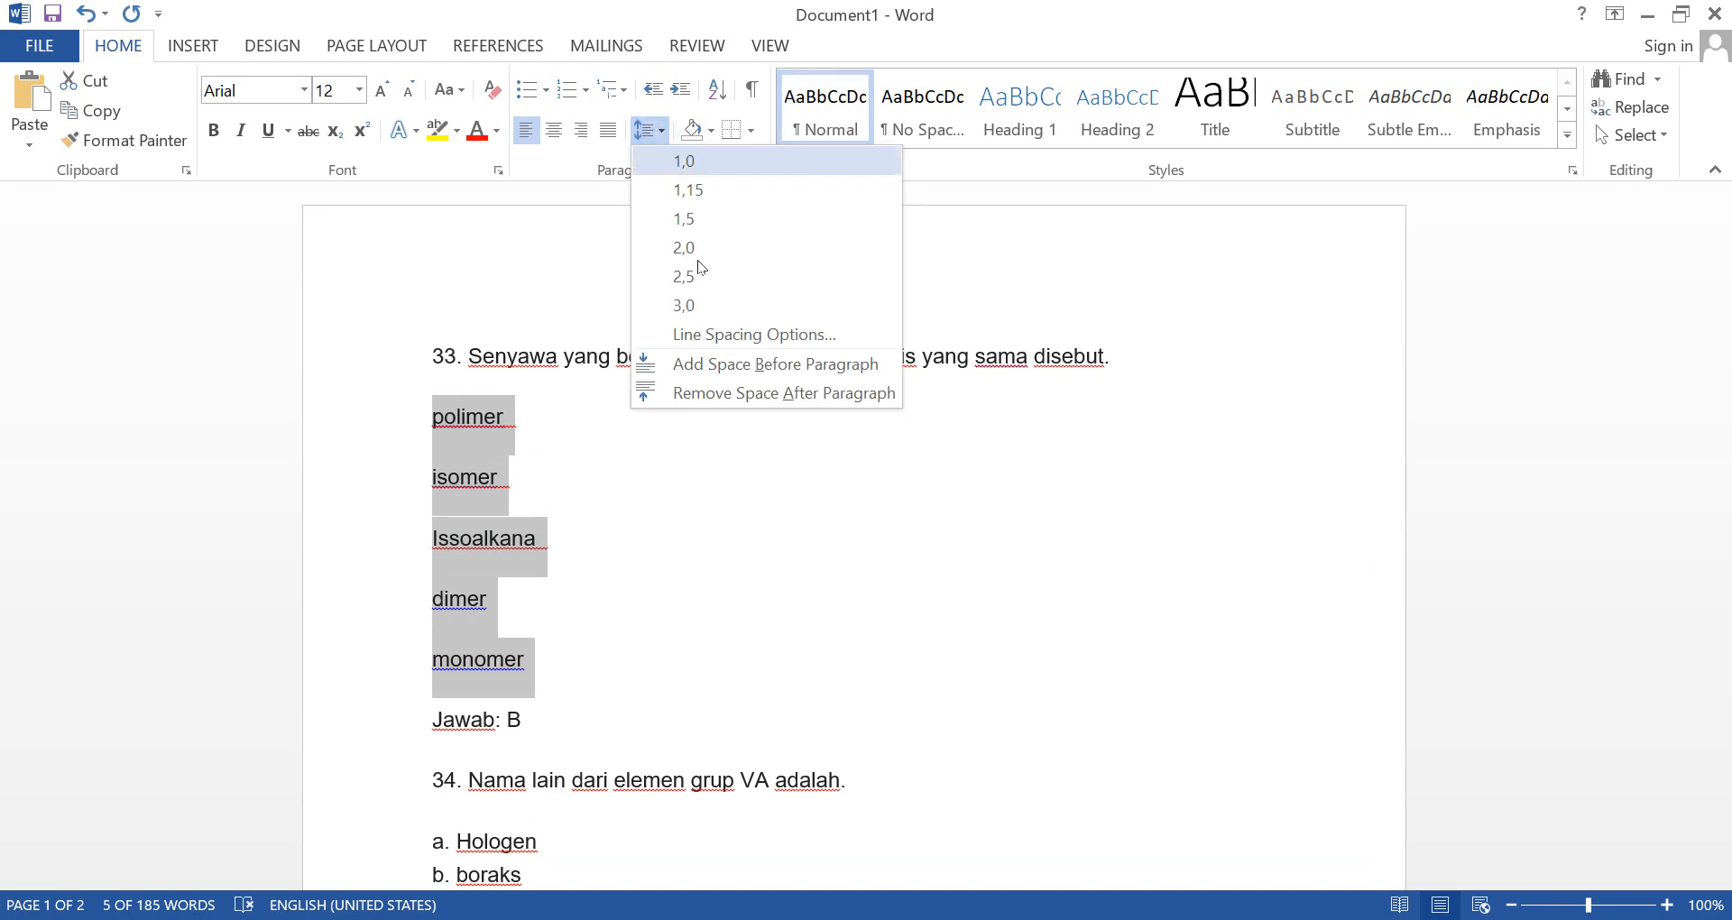
click(757, 394)
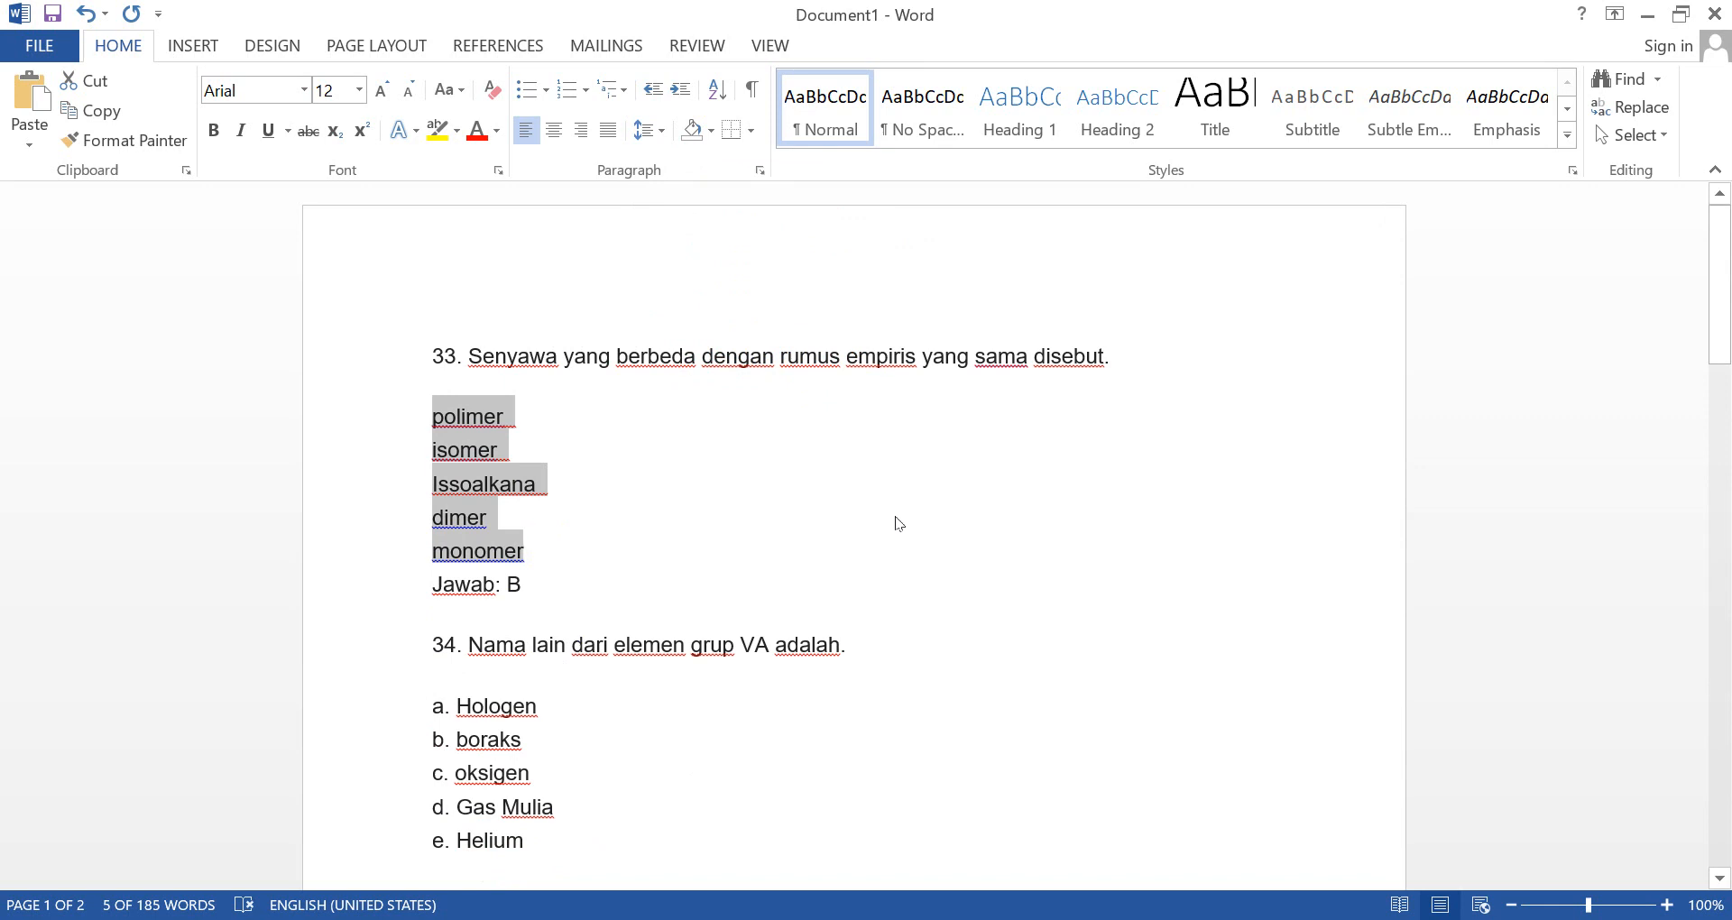
click(1037, 919)
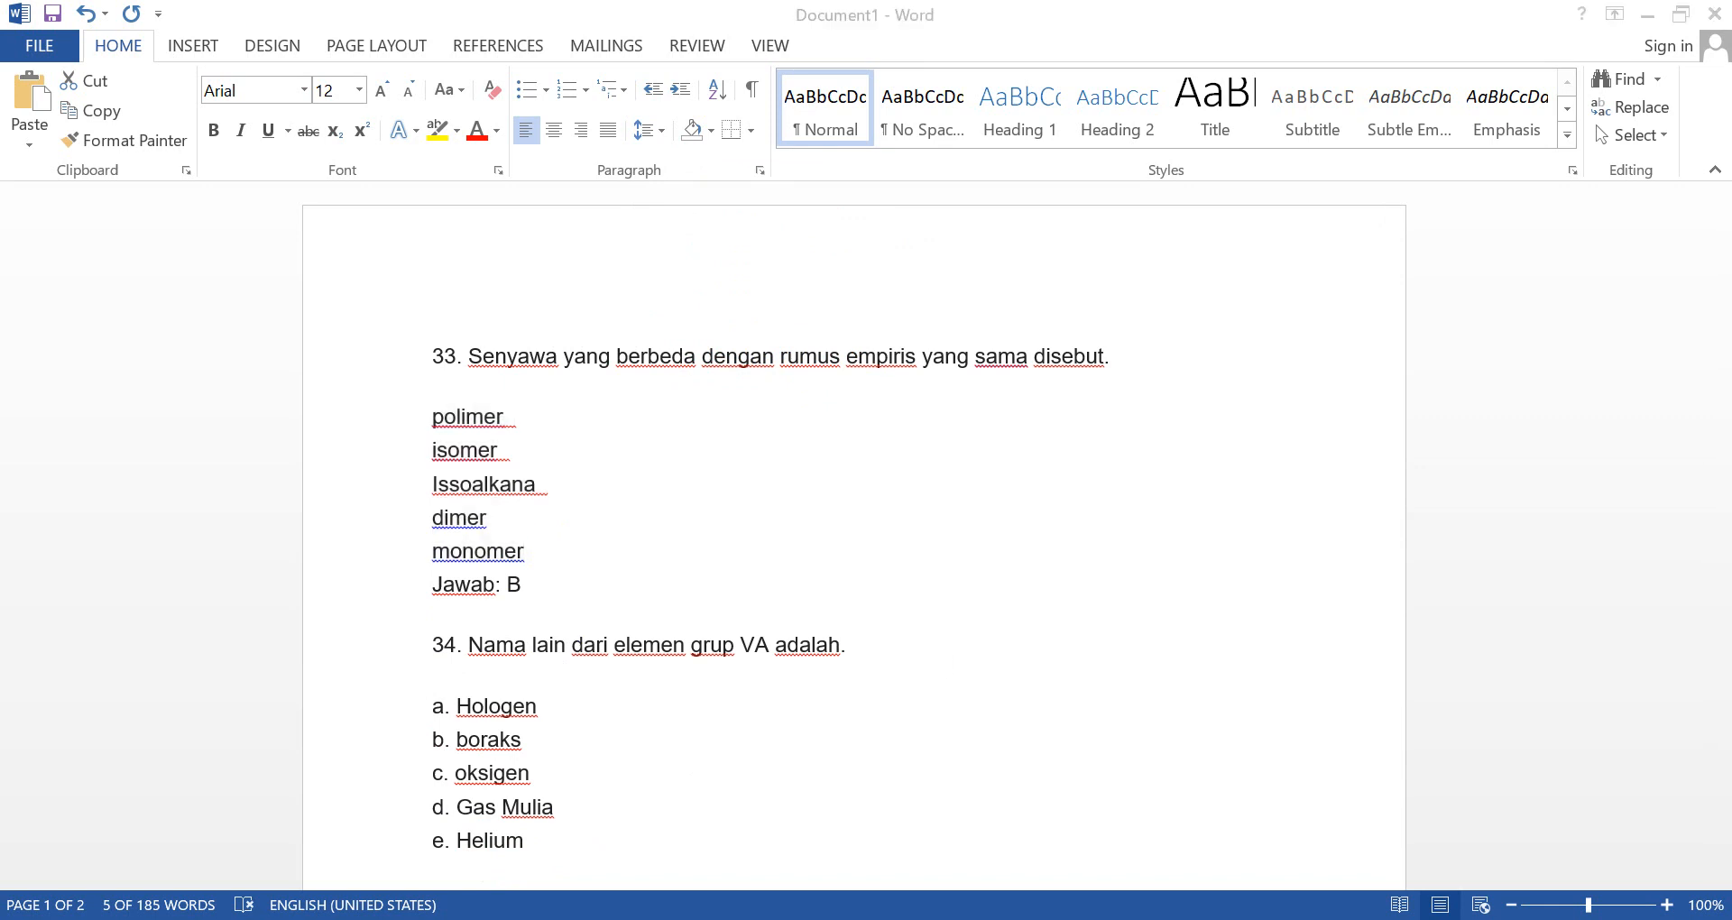
click(1123, 864)
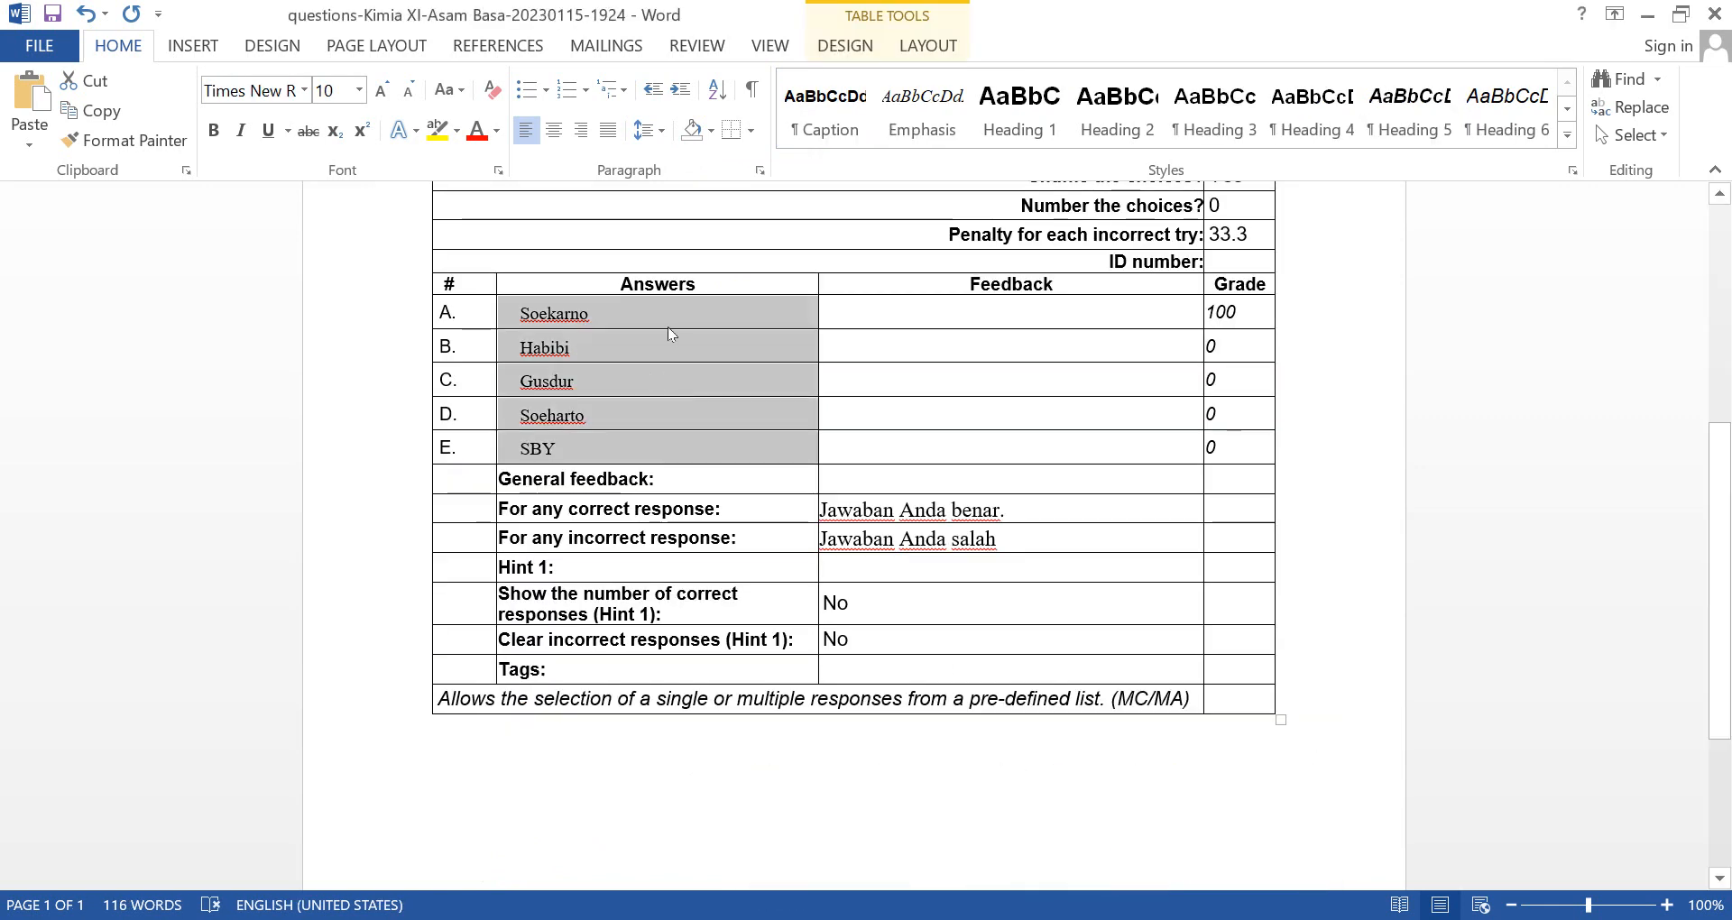
key(ctrl+v)
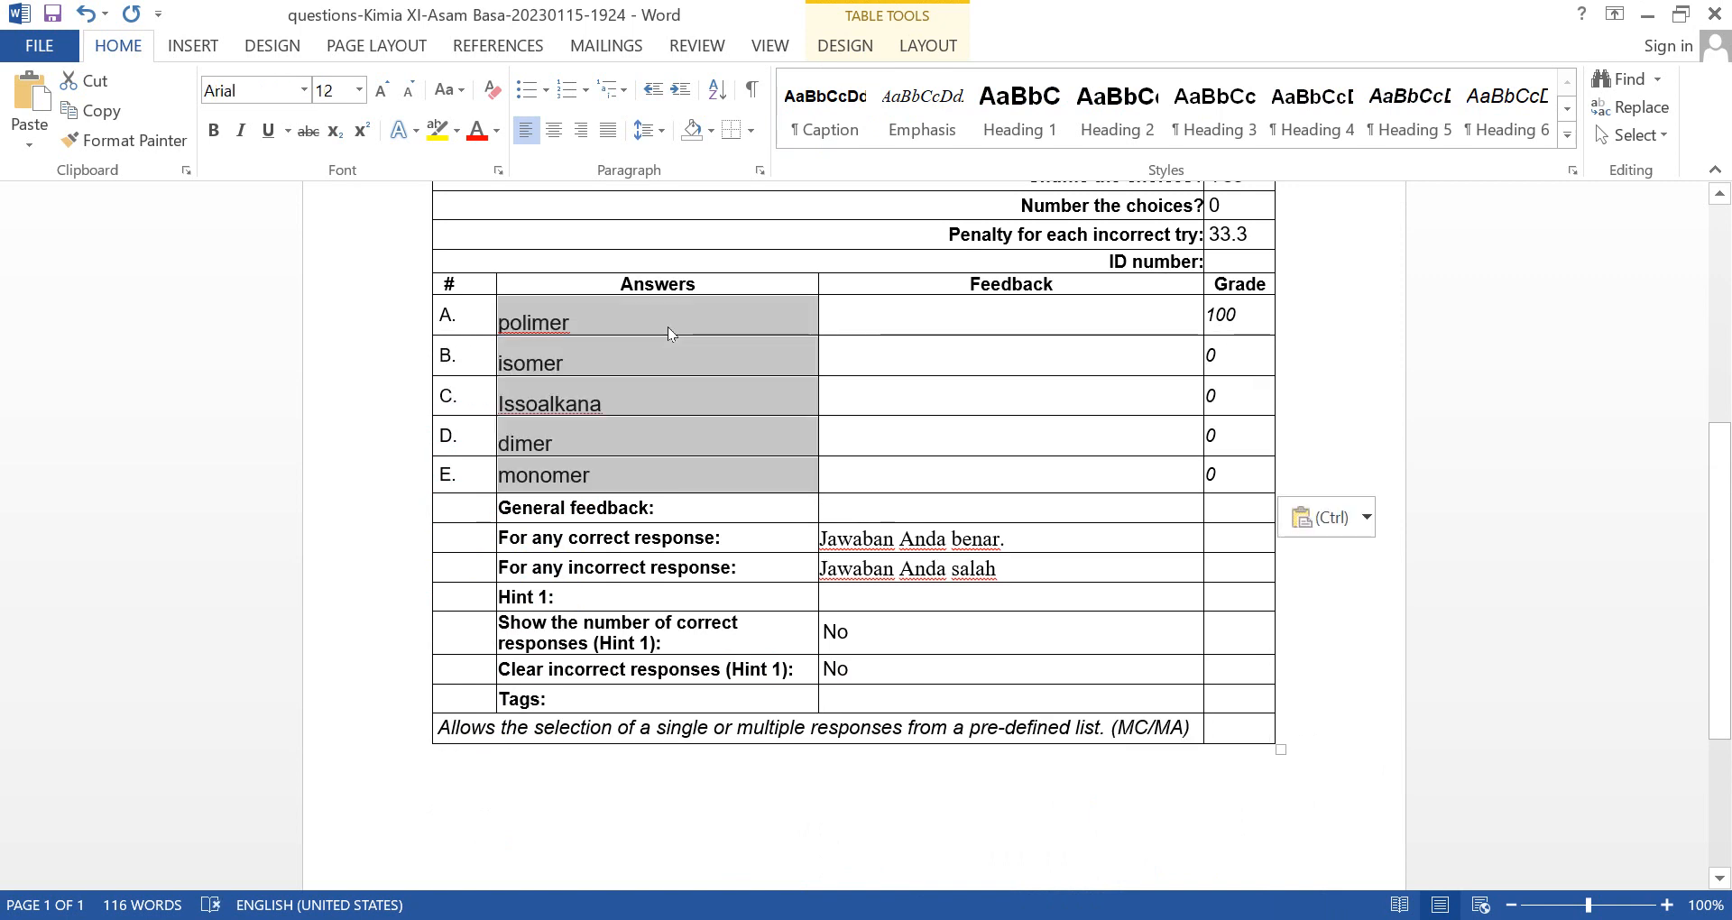
Set the grade of answer A to 0 and the grade of answer B to 100.
click(1252, 310)
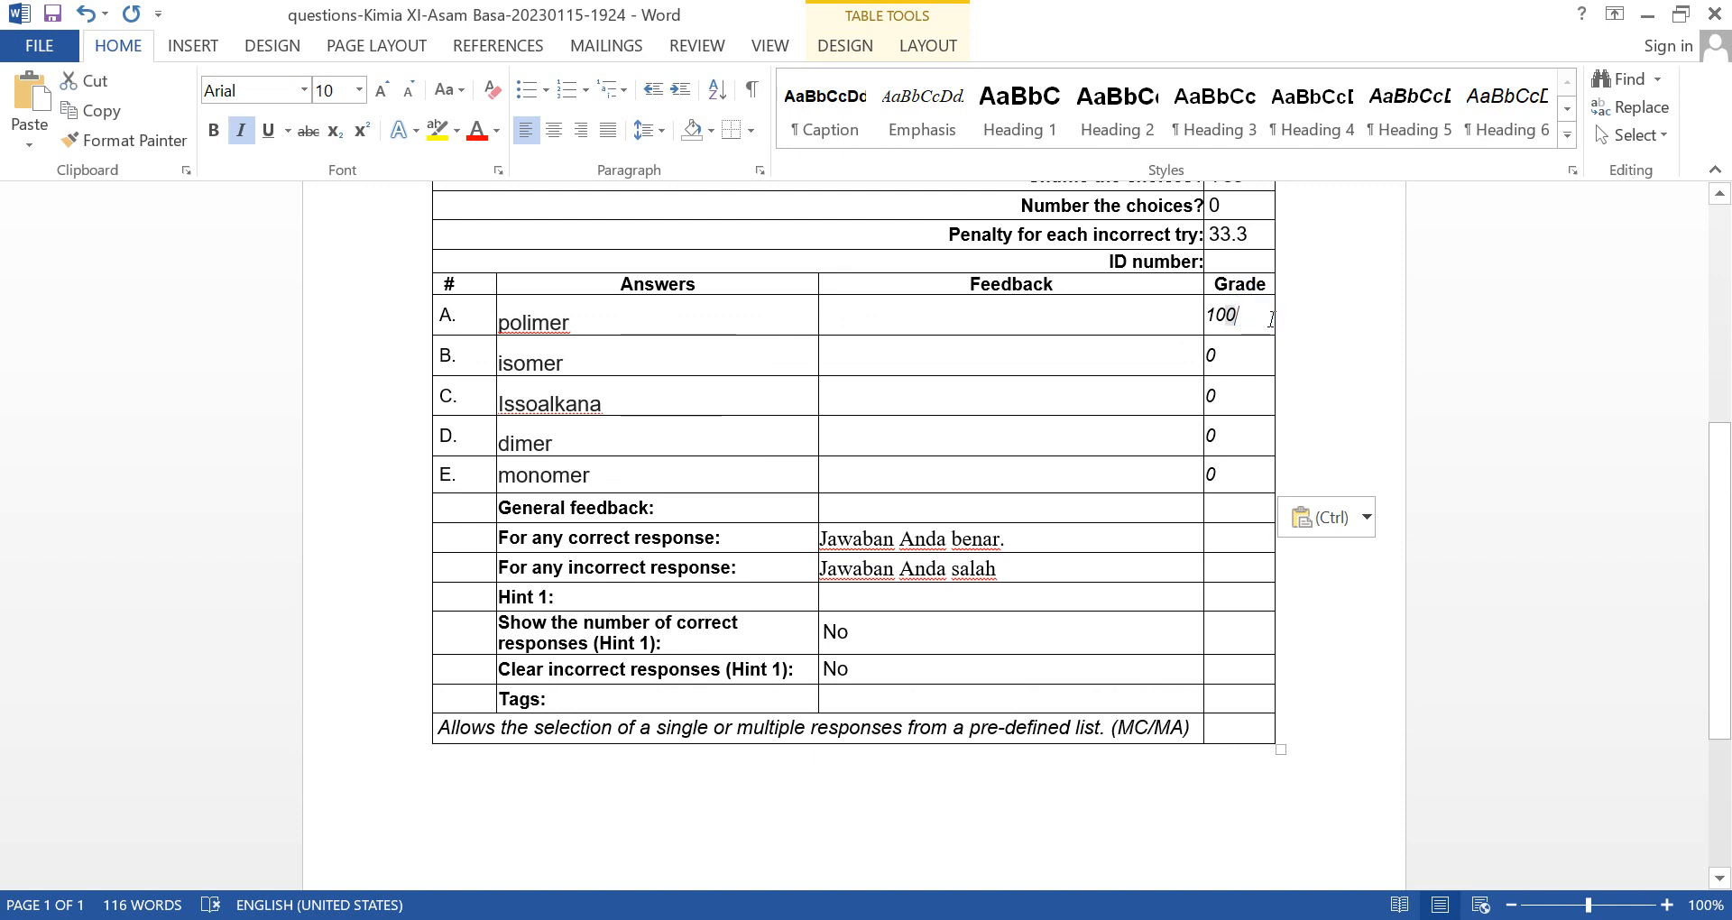
double_click(1252, 312)
text(0)
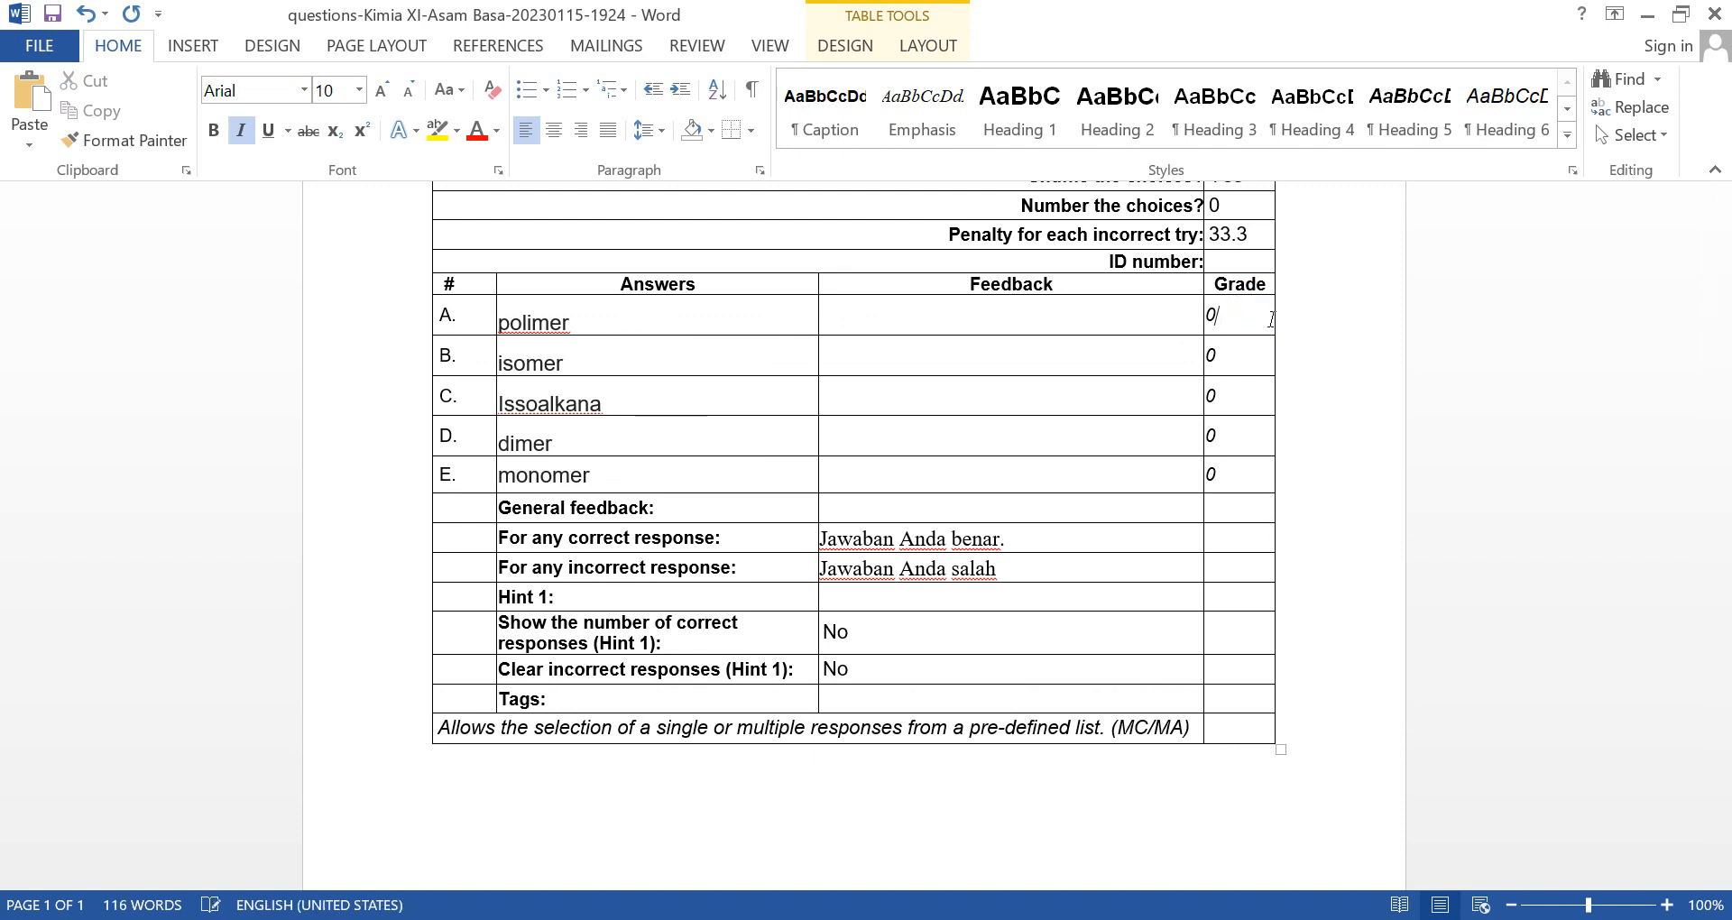
key(shift+Left)
text(100)
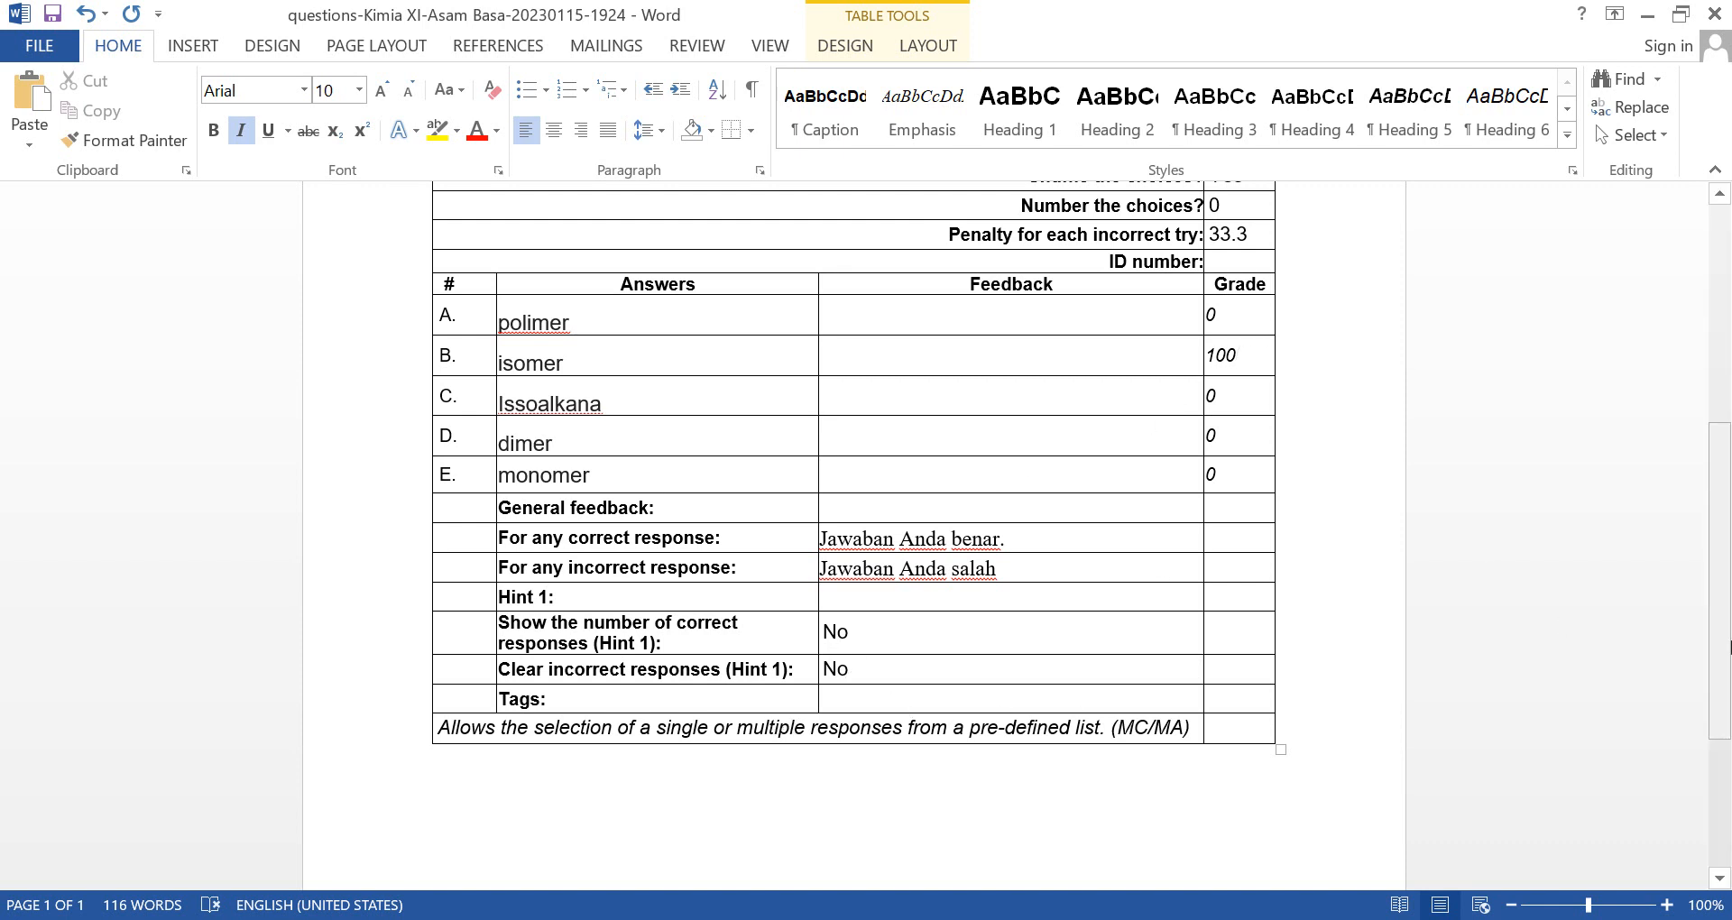
Copy the whole Asam Basa 101 question block, heading and table, and paste the duplicate below the original table.
drag(1727, 645, 1716, 484)
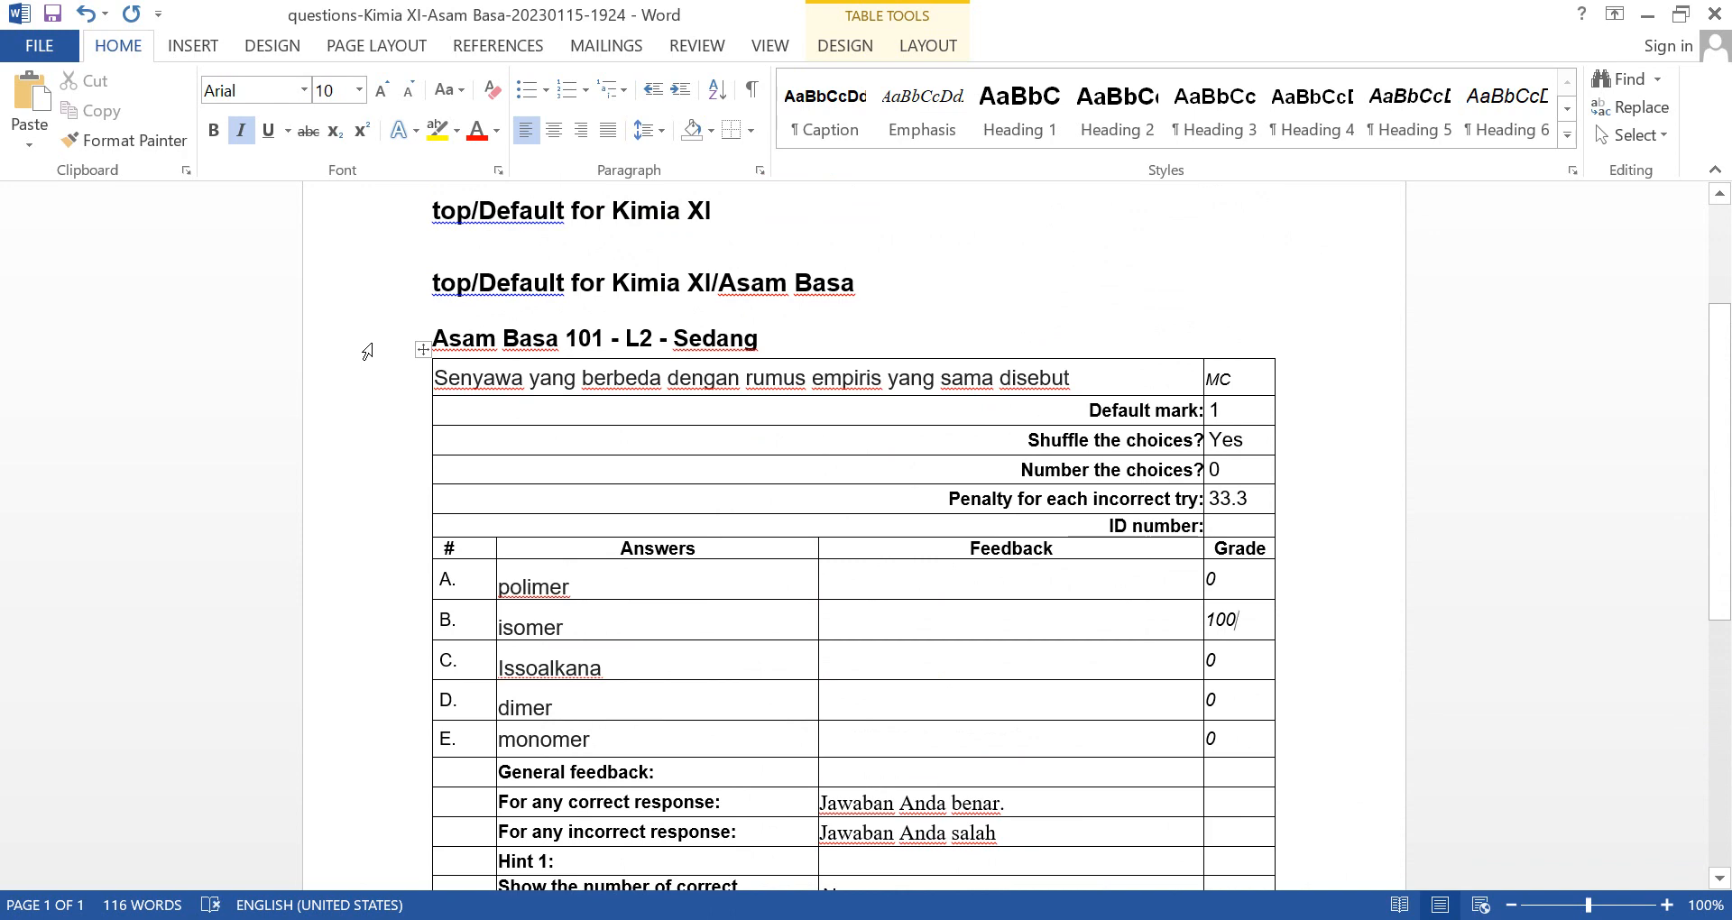
drag(367, 350, 374, 733)
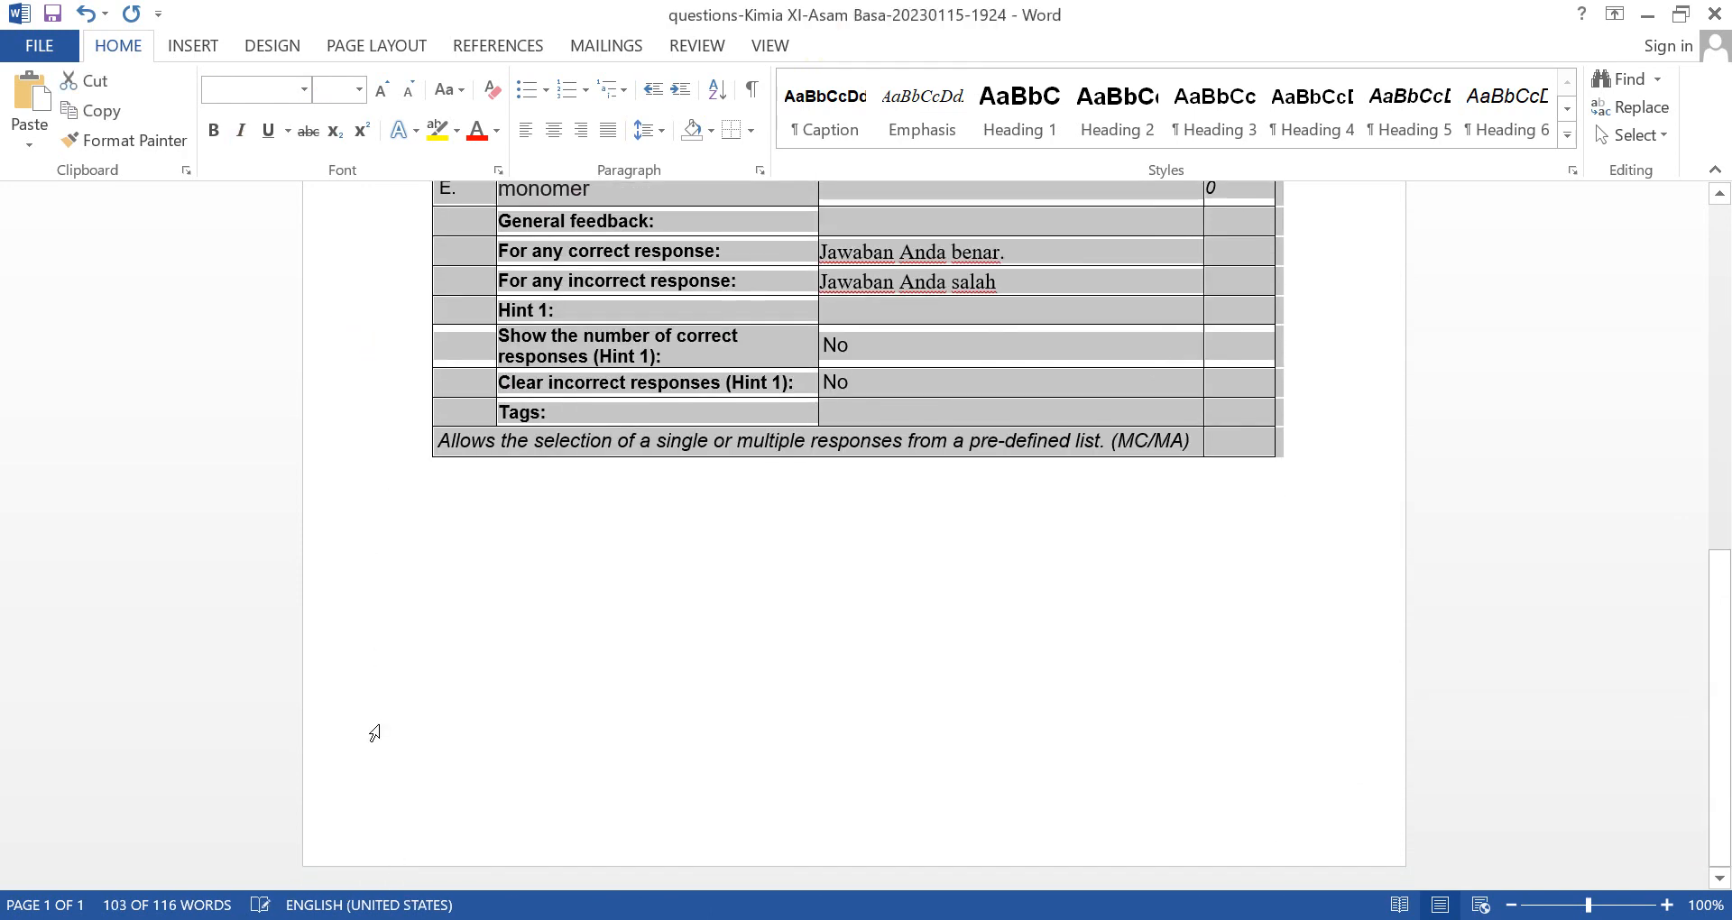
click(467, 555)
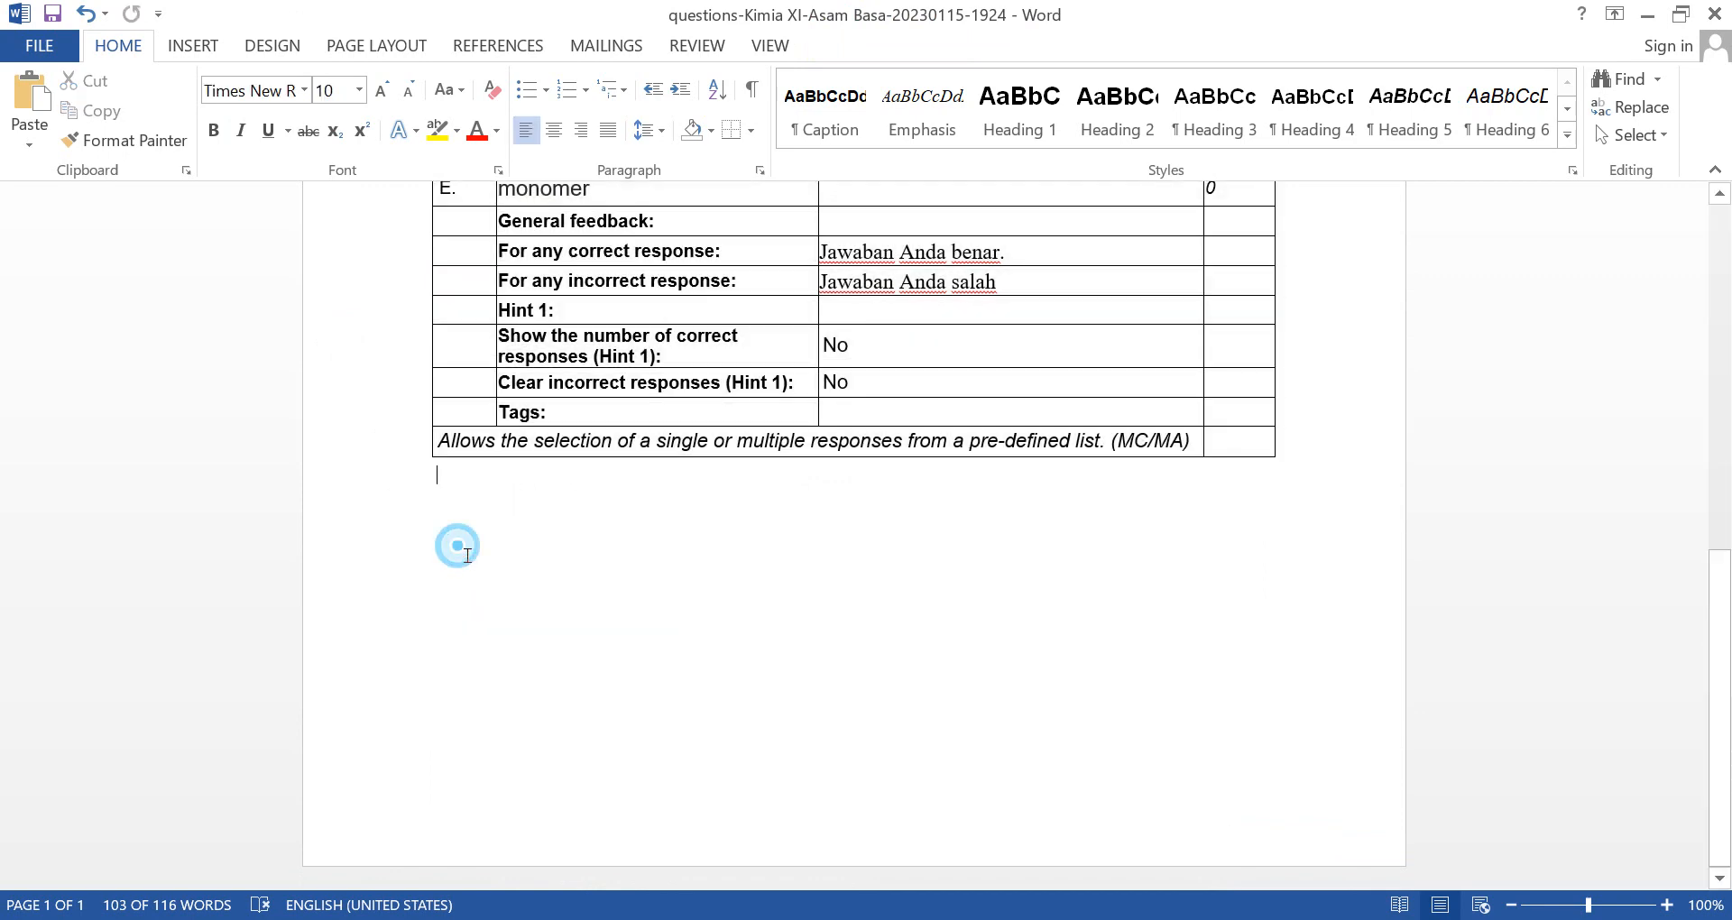
scroll(467, 555, down, 4)
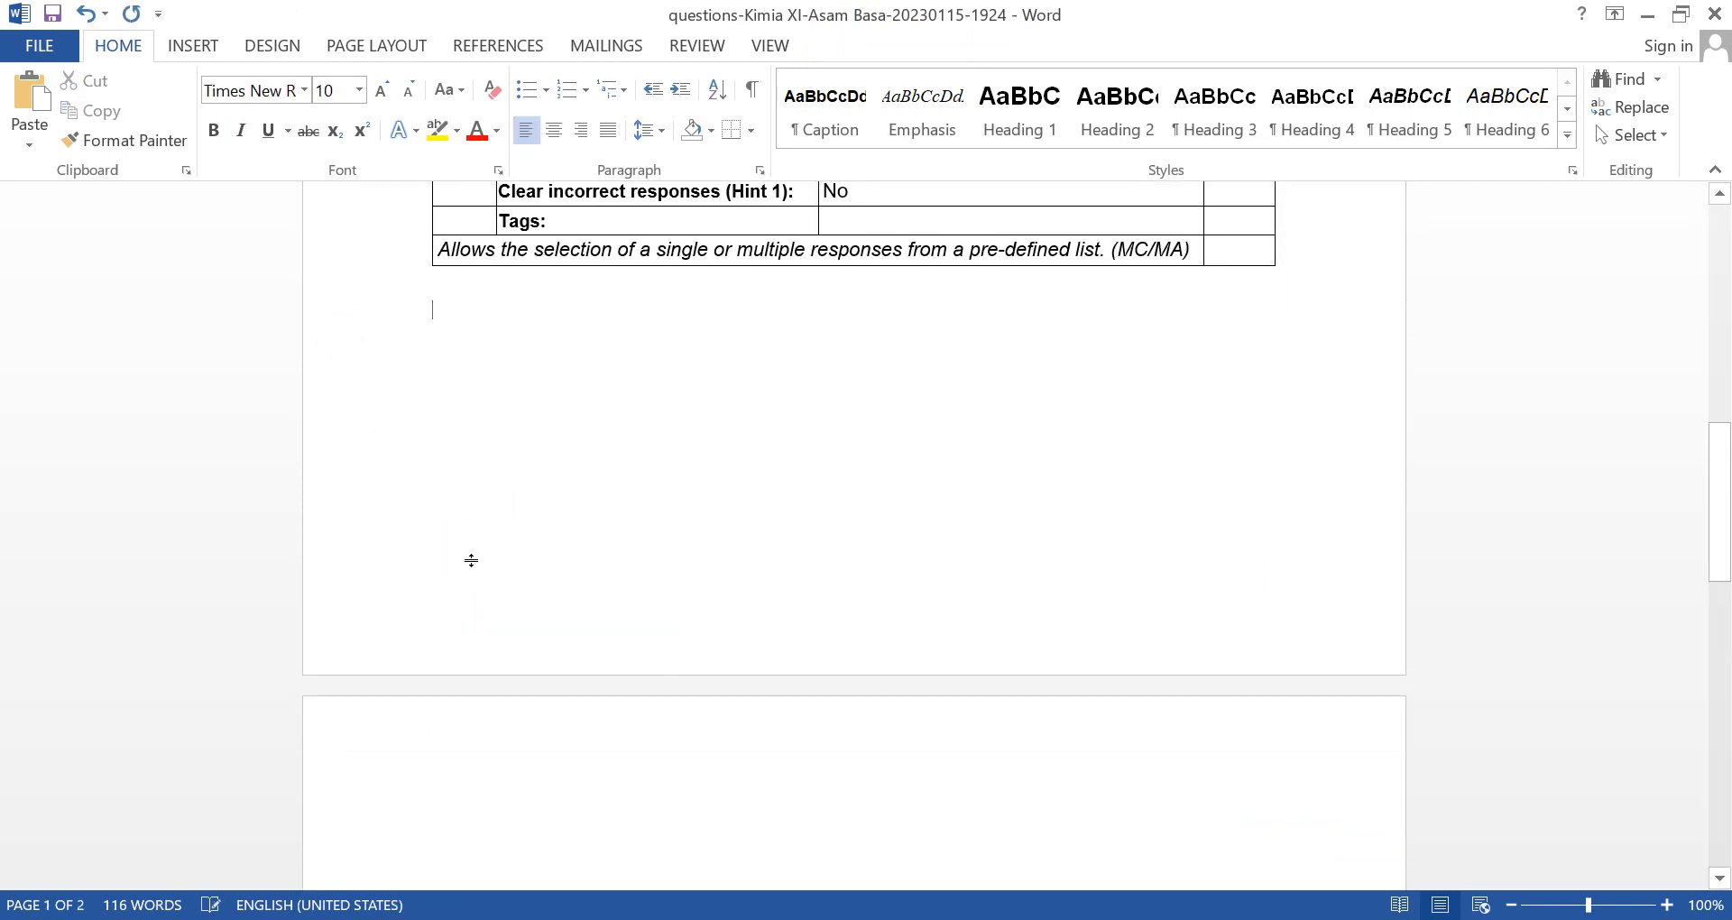
key(ctrl+v)
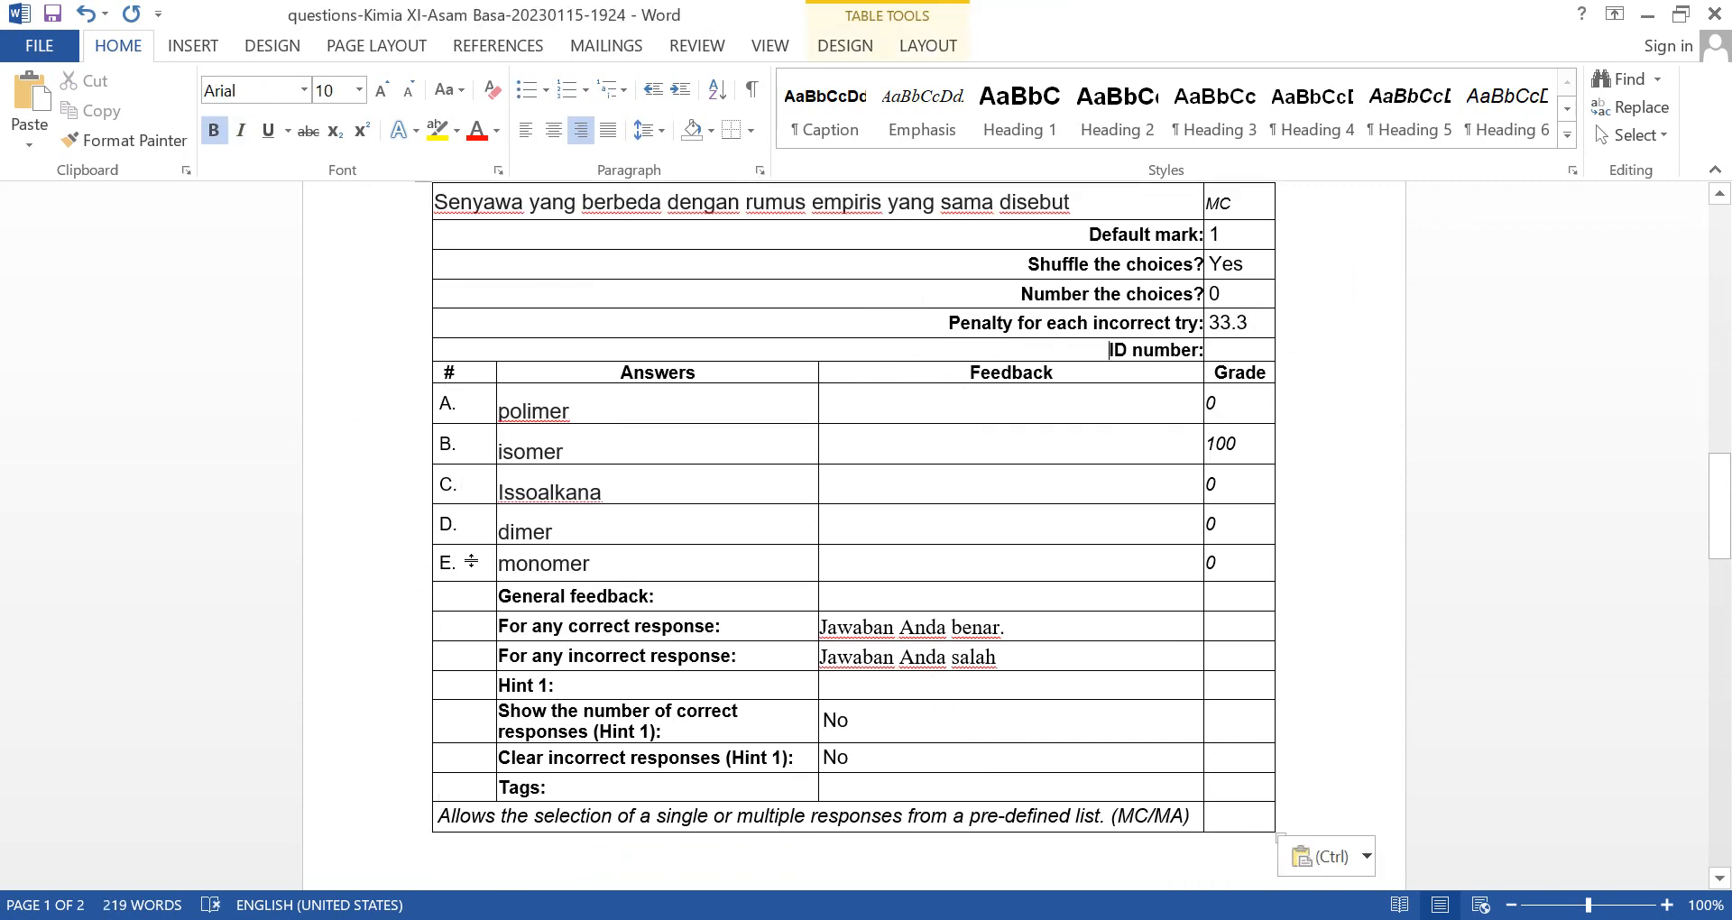
scroll(469, 558, down, 12)
click(467, 555)
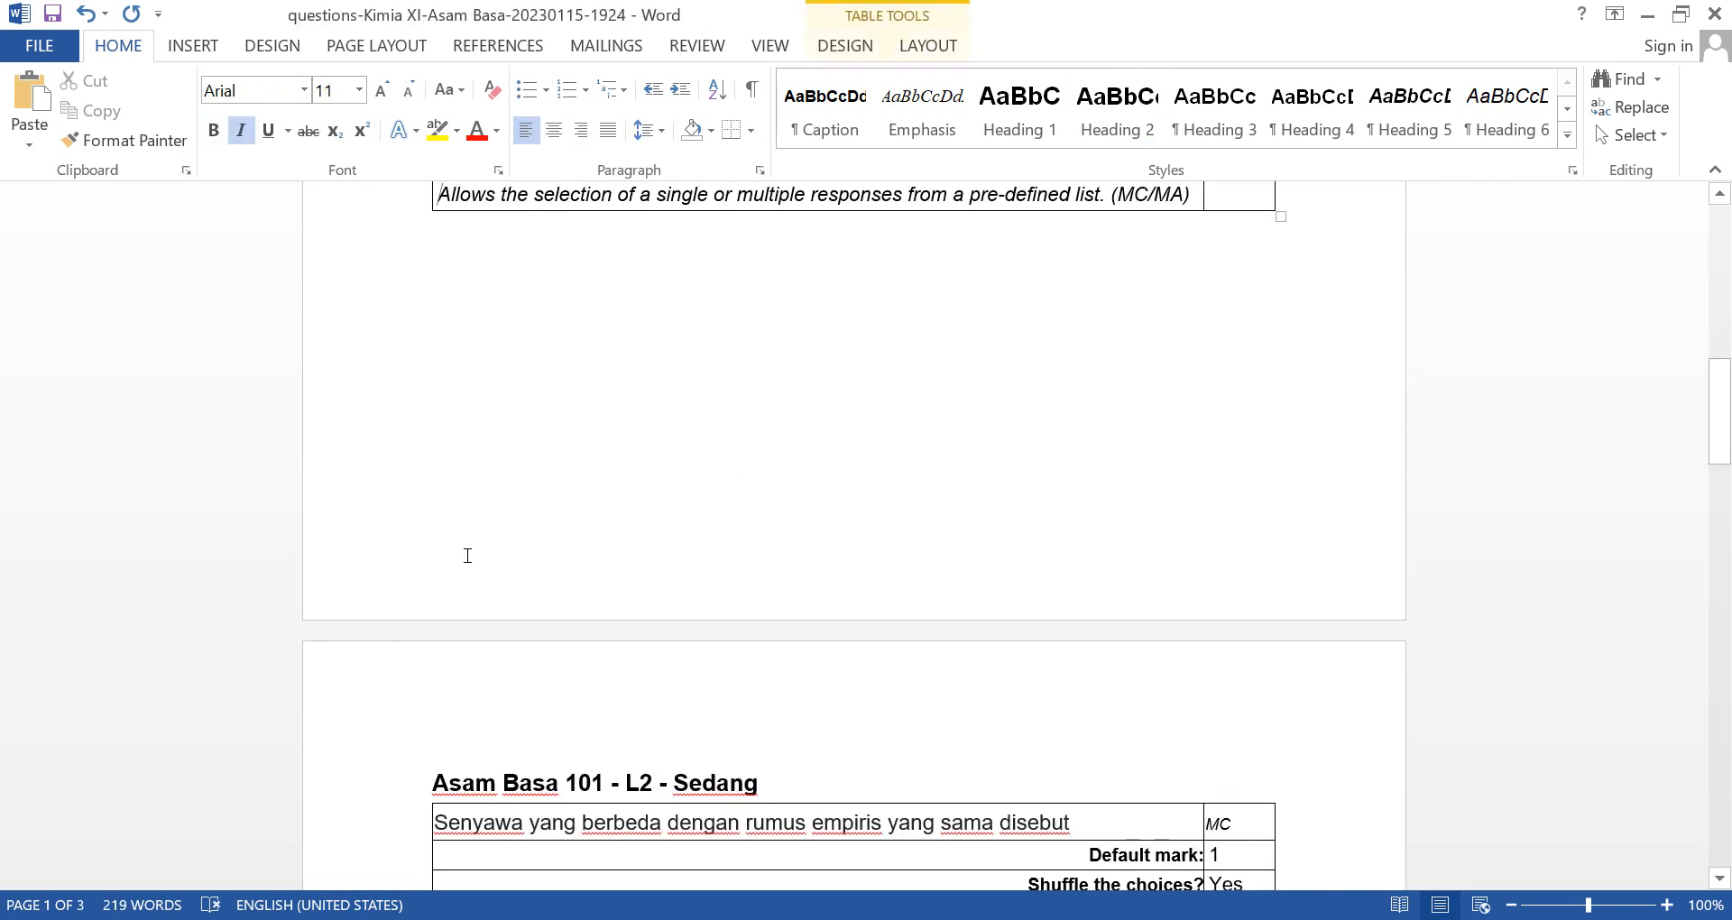
click(610, 328)
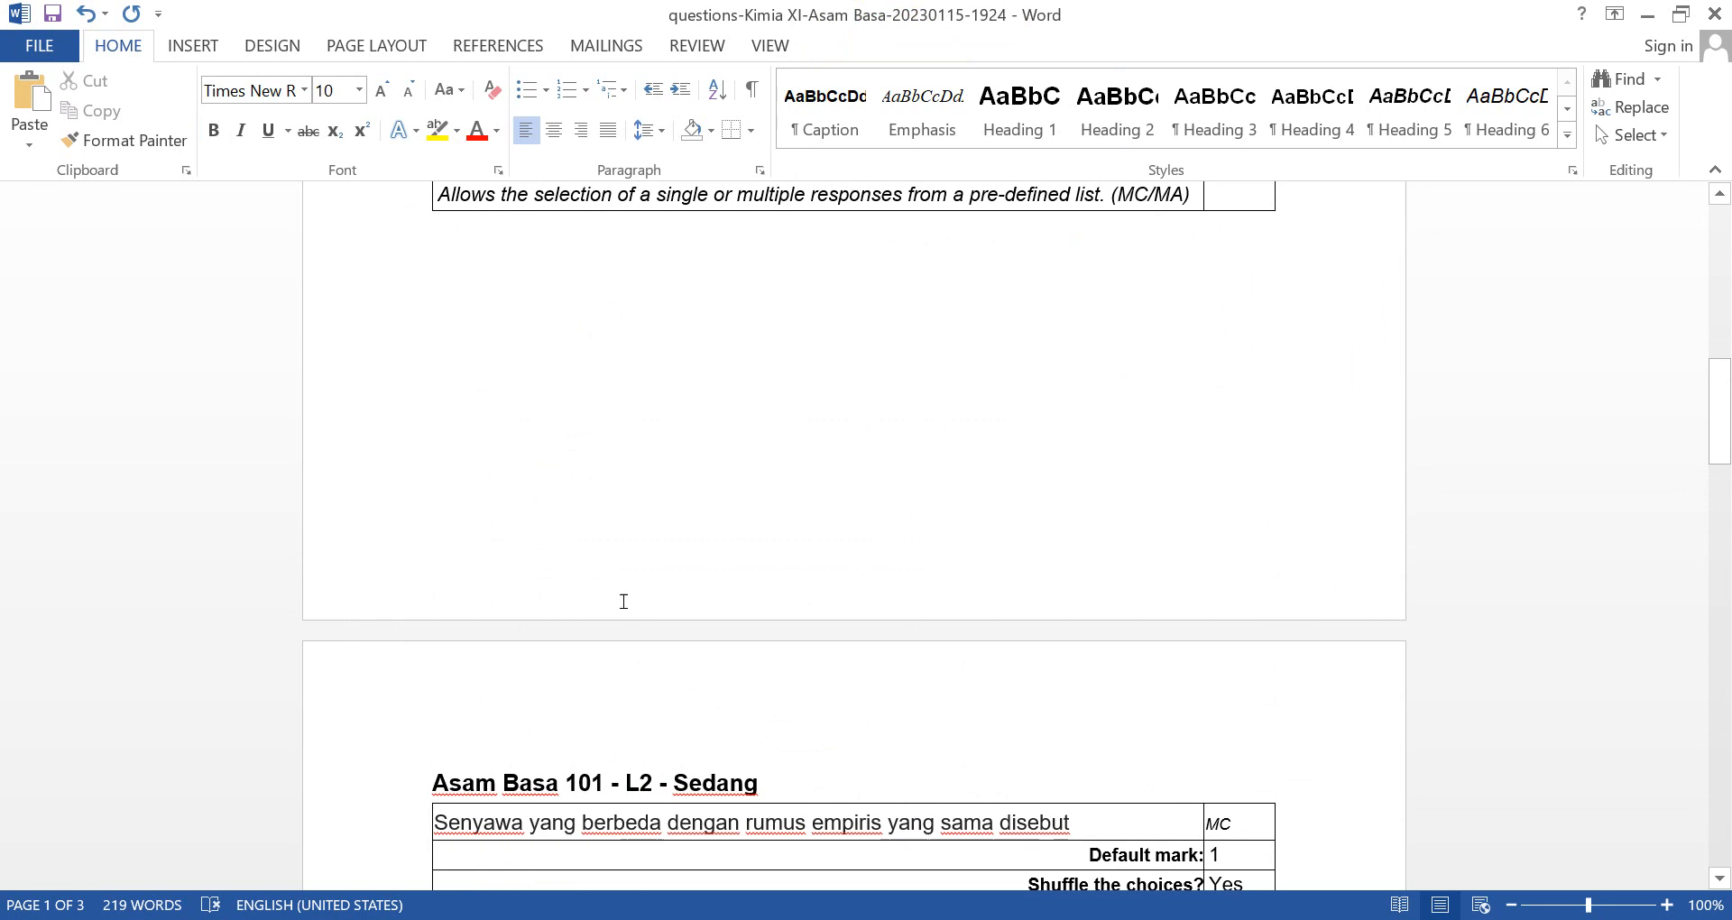
Change the heading of the duplicated question to "Asam Basa 102 – L3 - Mudah".
double_click(600, 794)
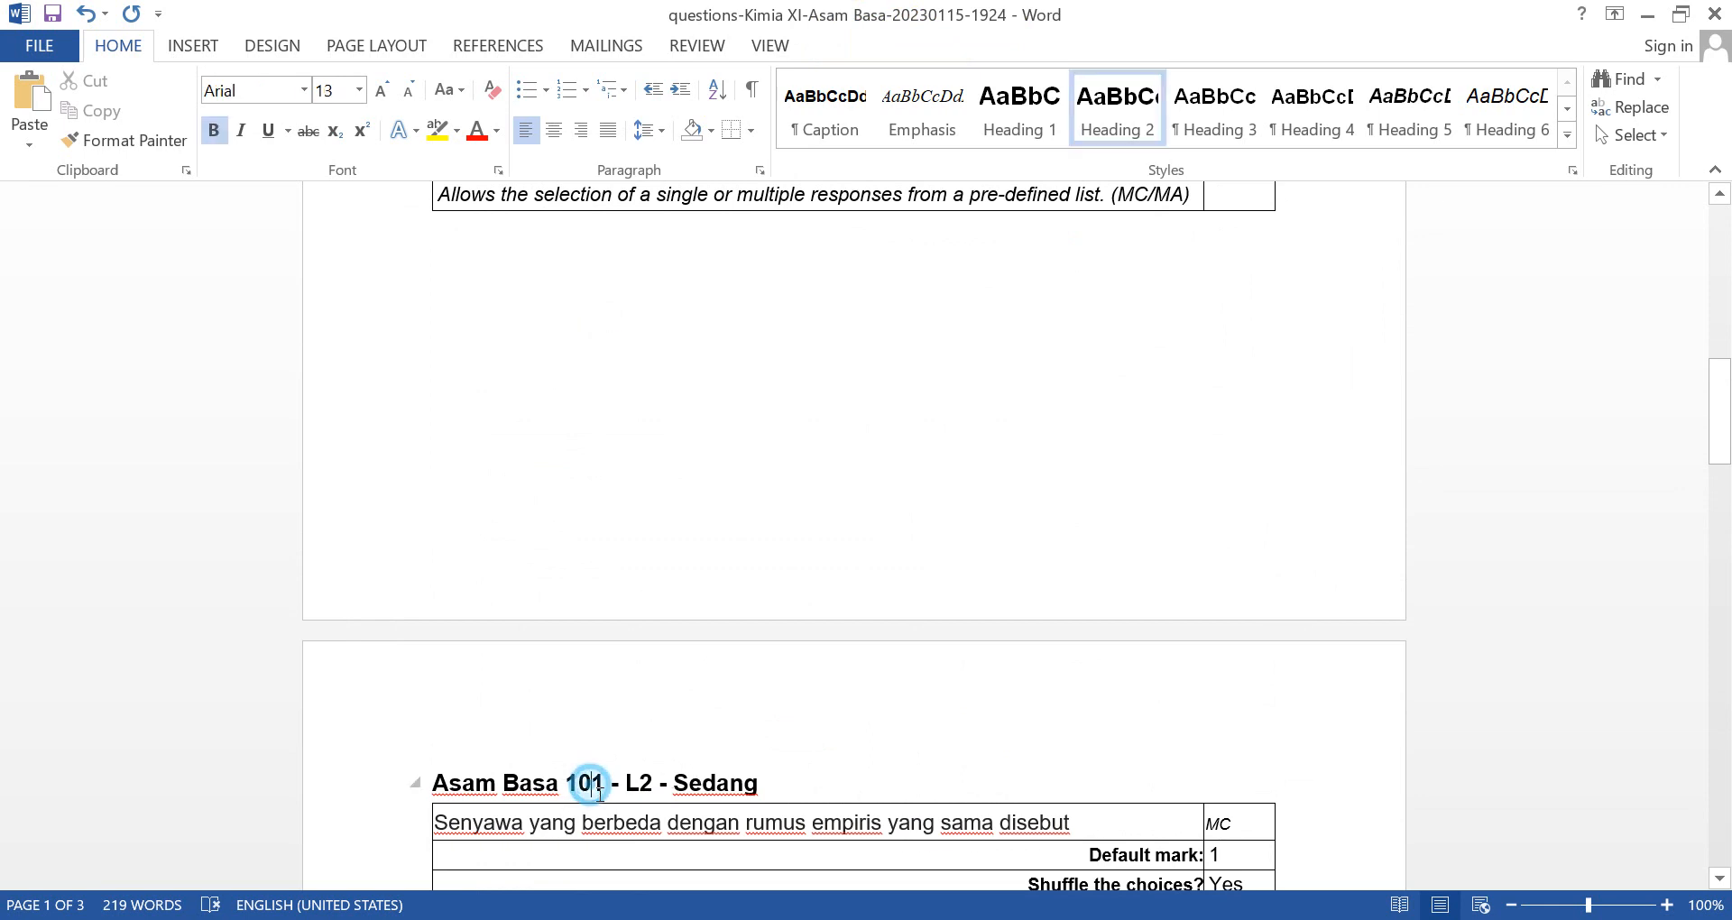
click(596, 787)
key(BackSpace)
text(2)
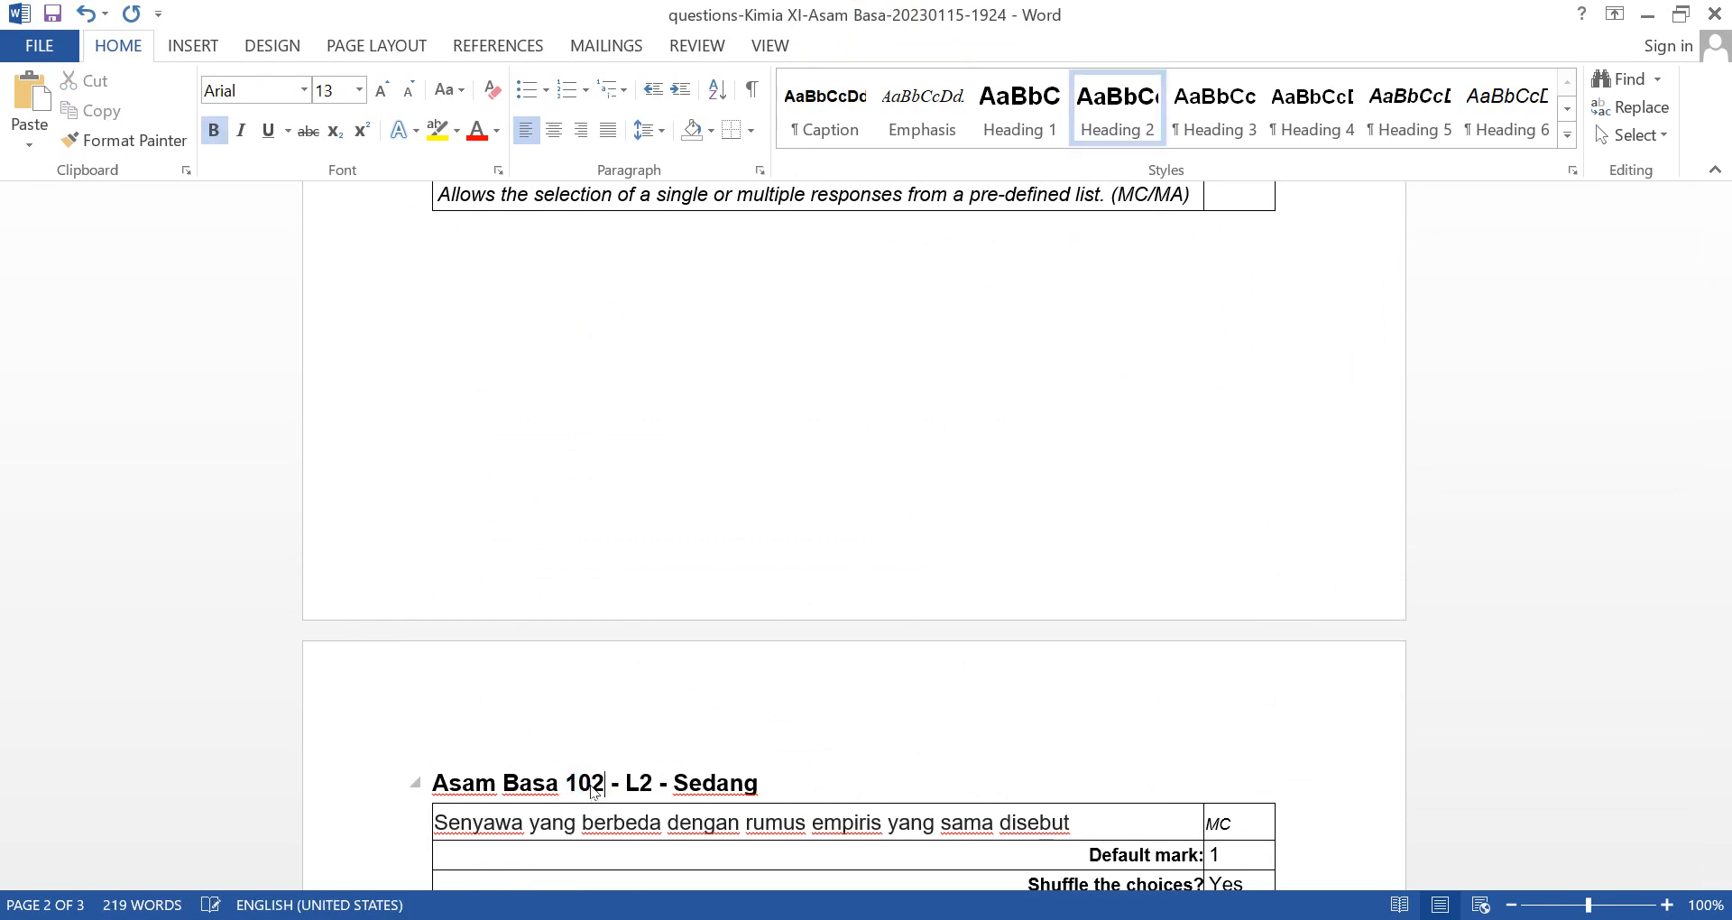
key(Right)
key(Right)
key(shift+Right)
key(shift+Right)
text(3)
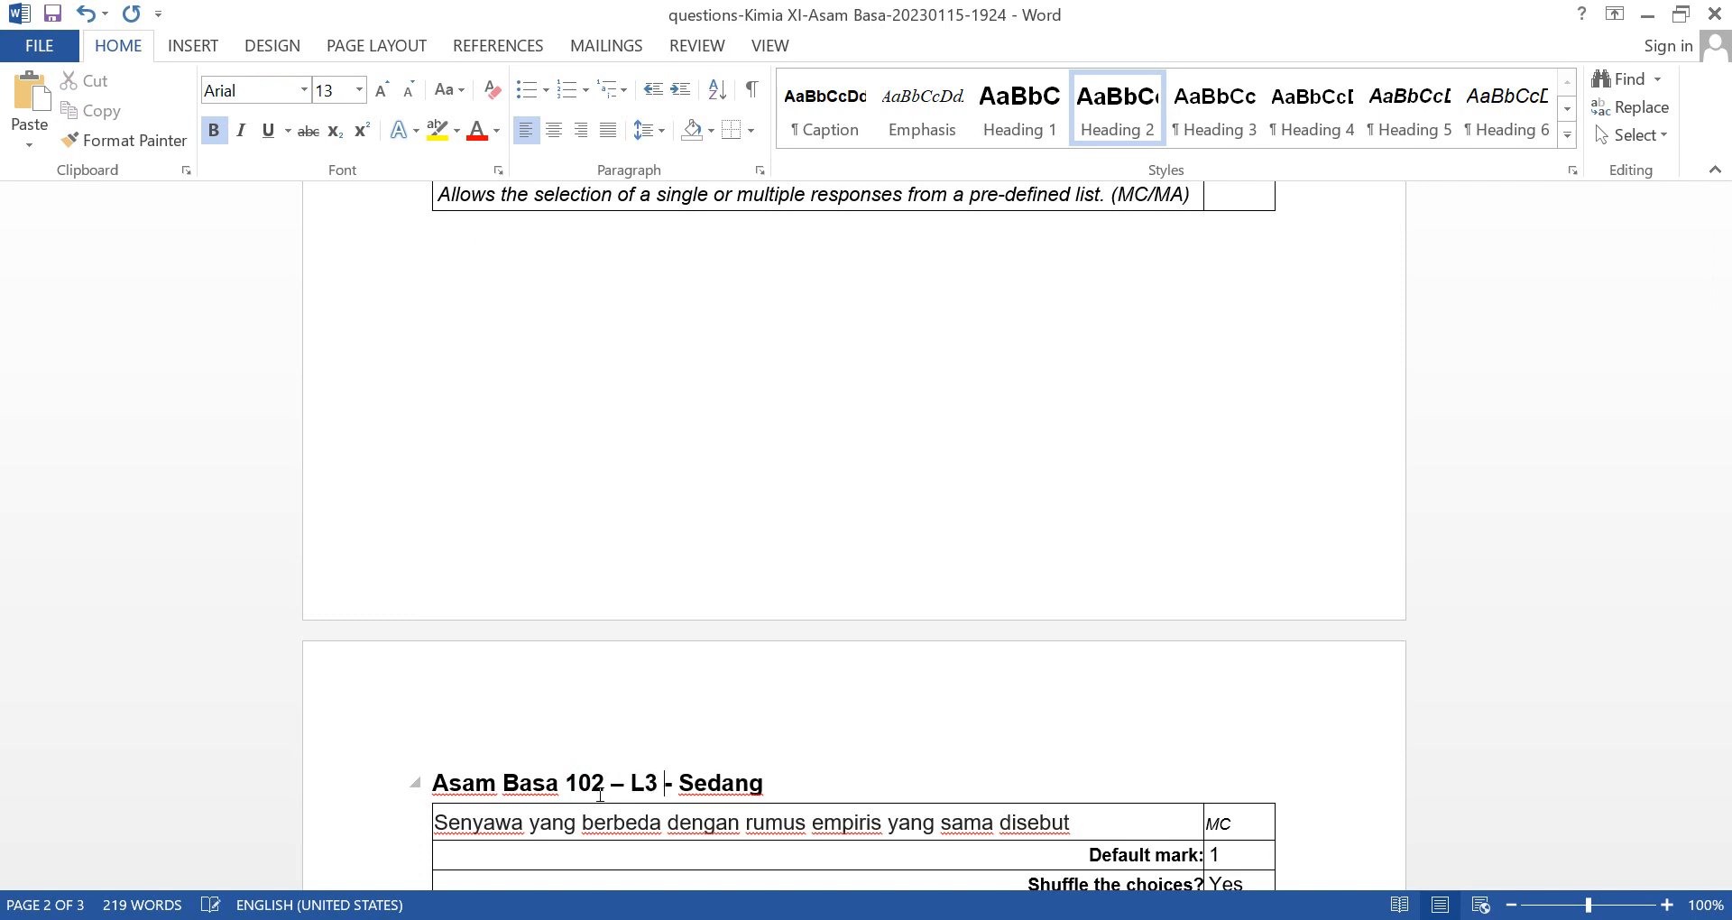
key(shift+End)
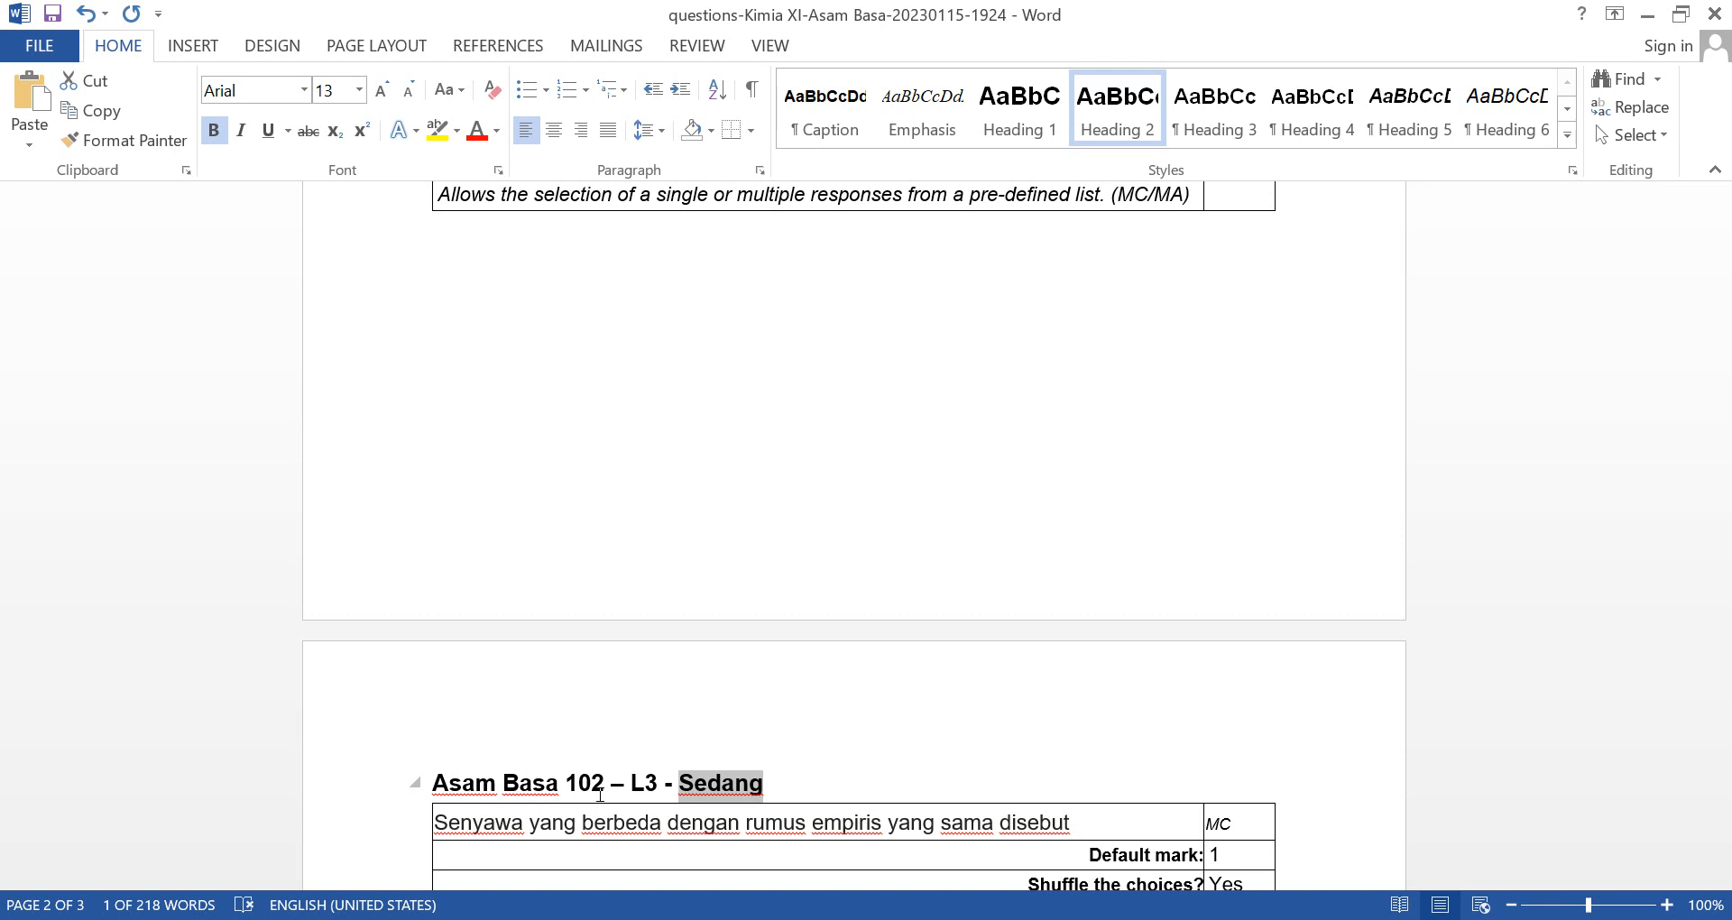
text(Mudah)
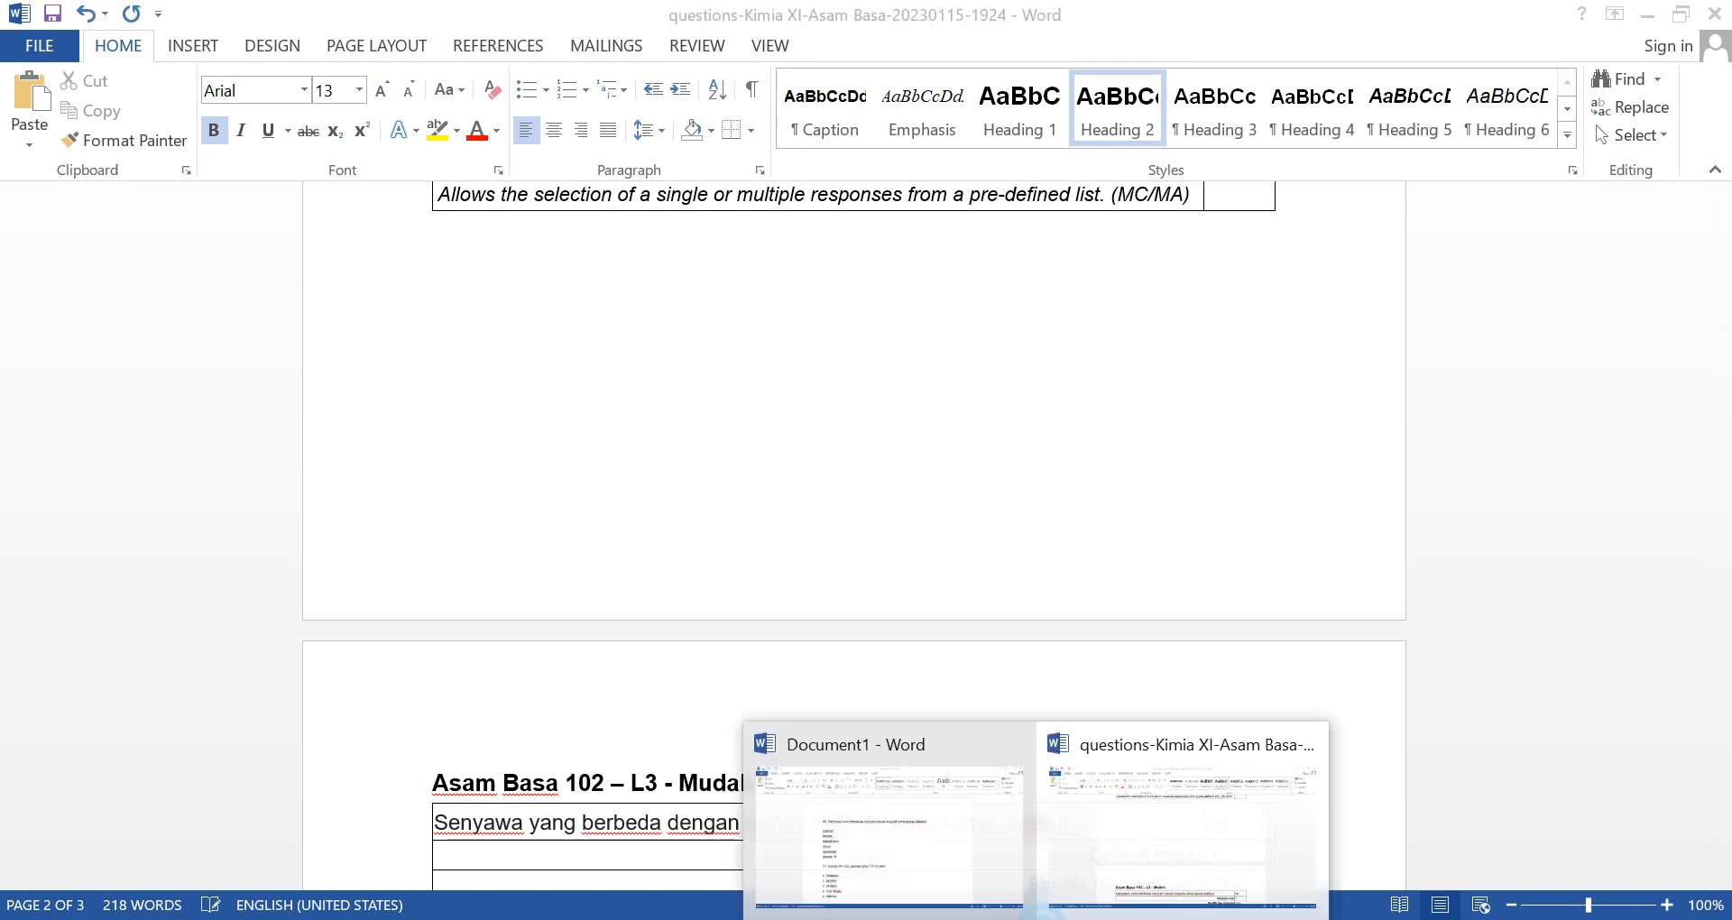
In Document1, select and copy the Pengamatan pada table picture with the "Pasangan senyawa" question text above question 37.
click(885, 825)
drag(1714, 329, 1699, 674)
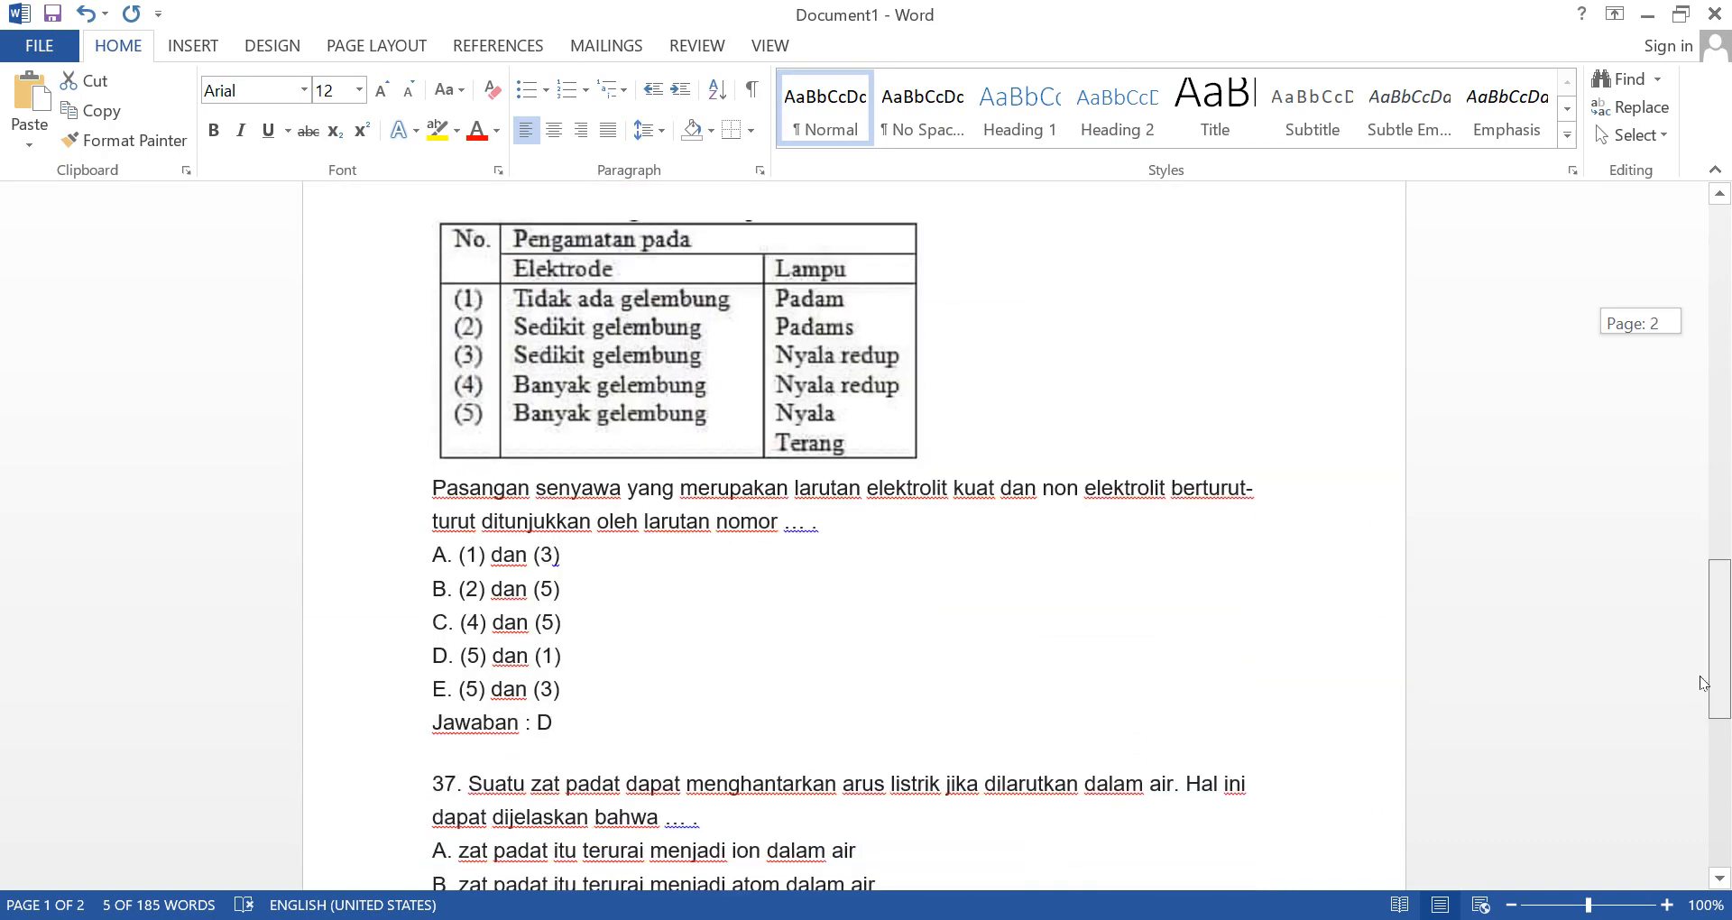
click(647, 332)
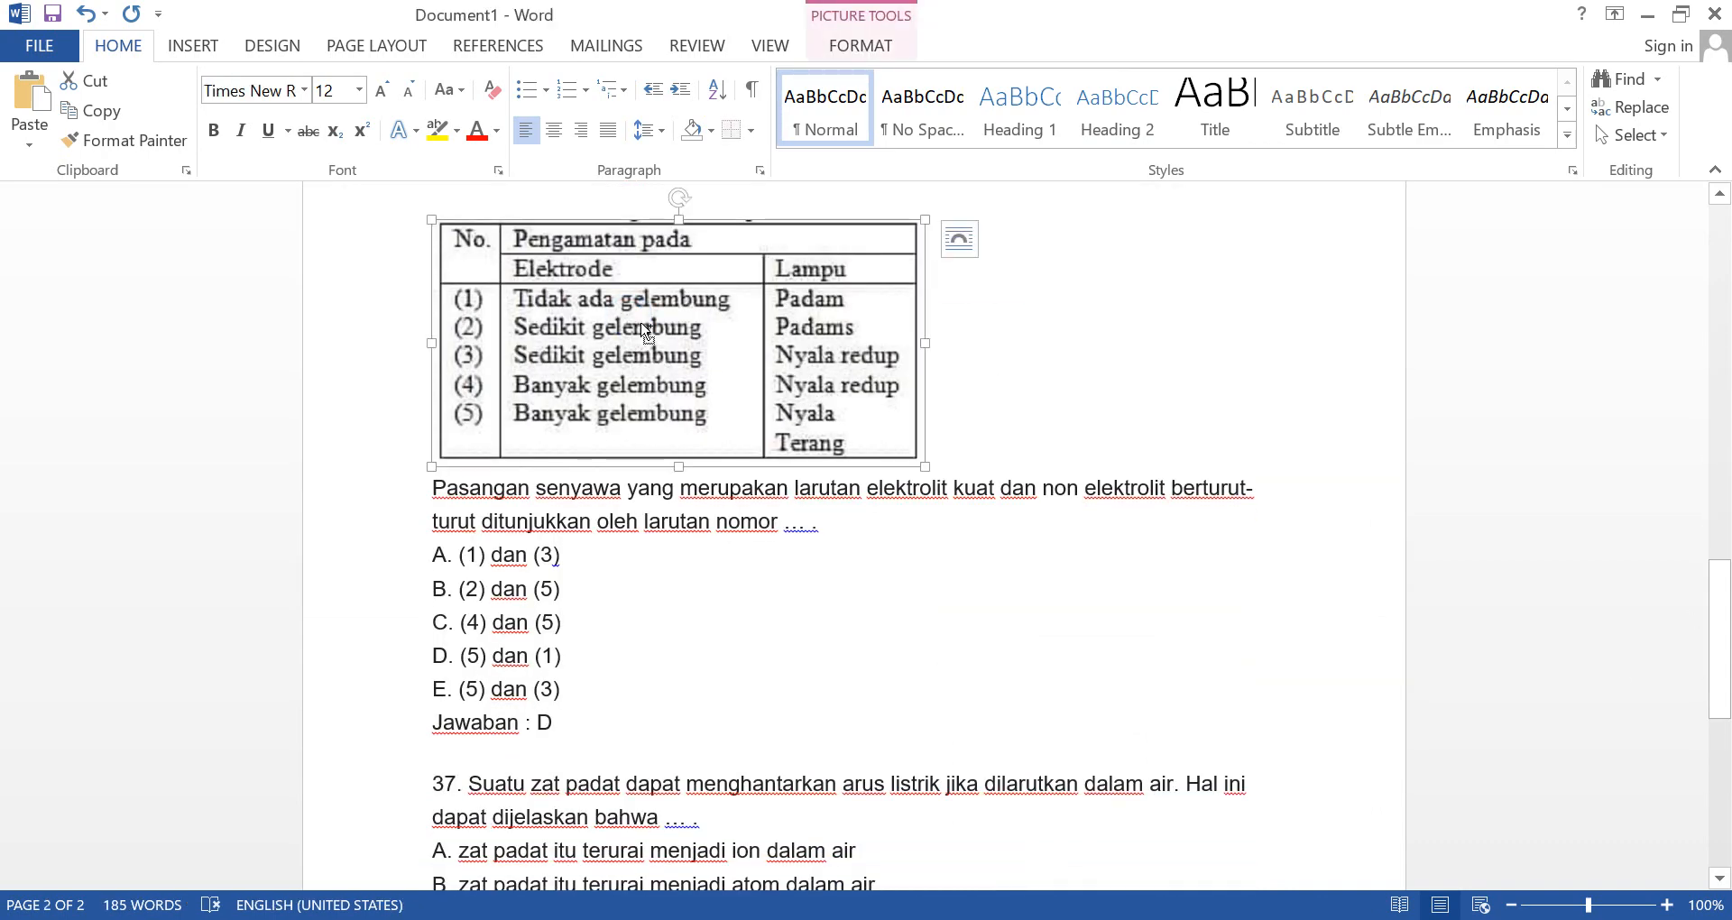
click(402, 310)
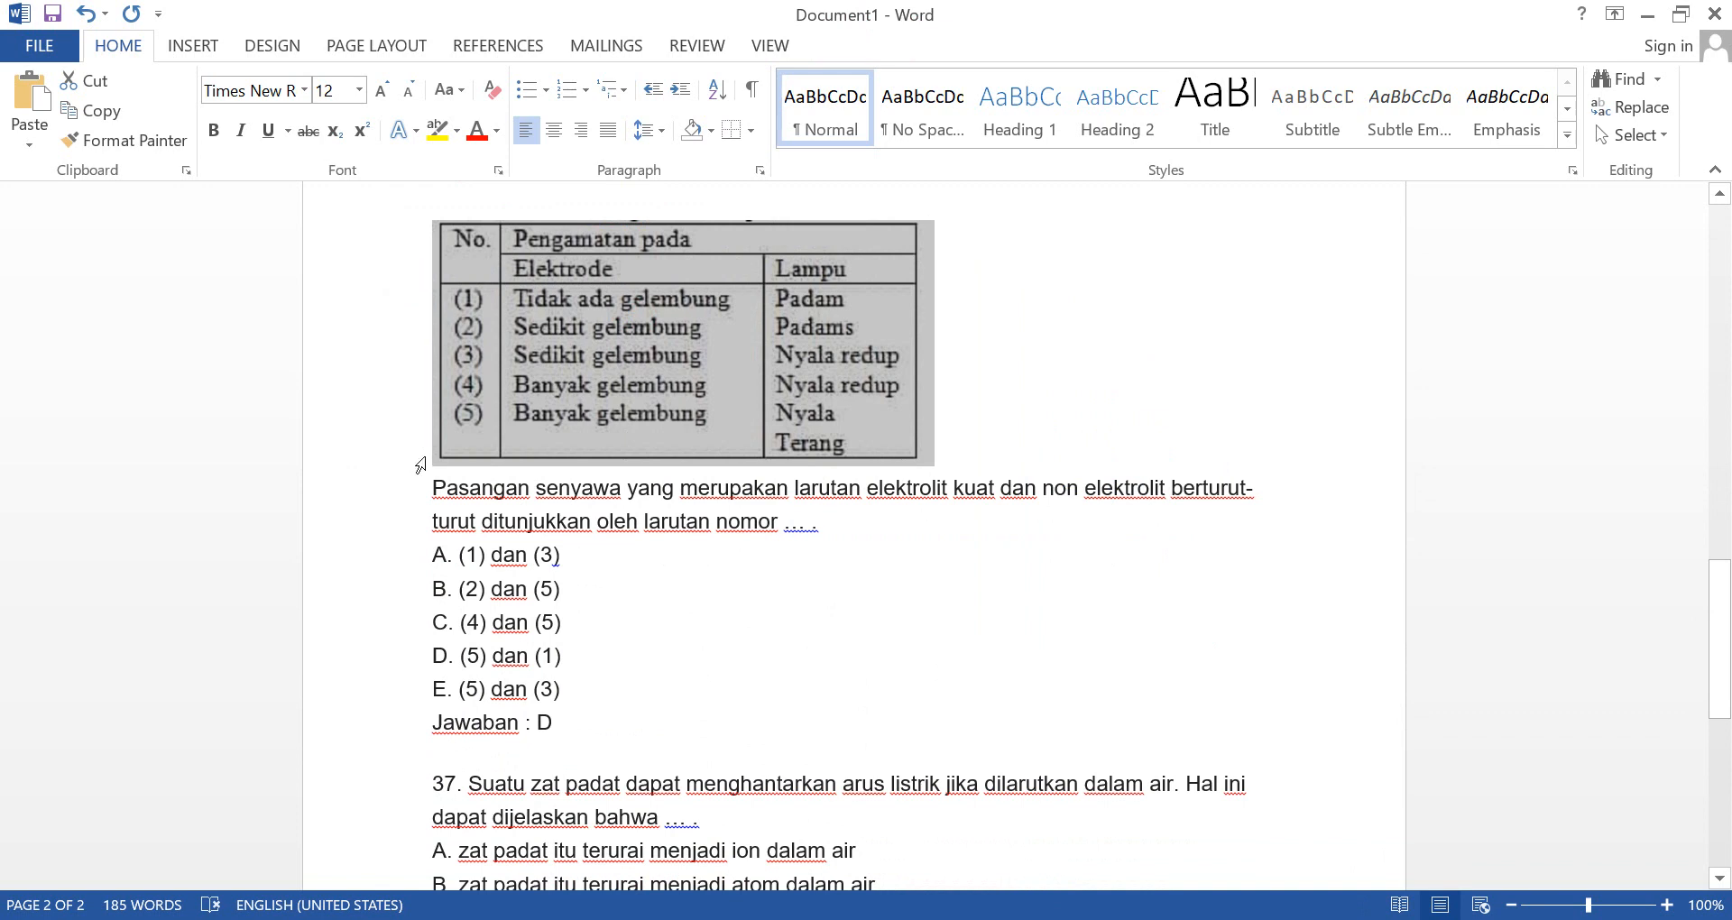
drag(419, 464, 410, 523)
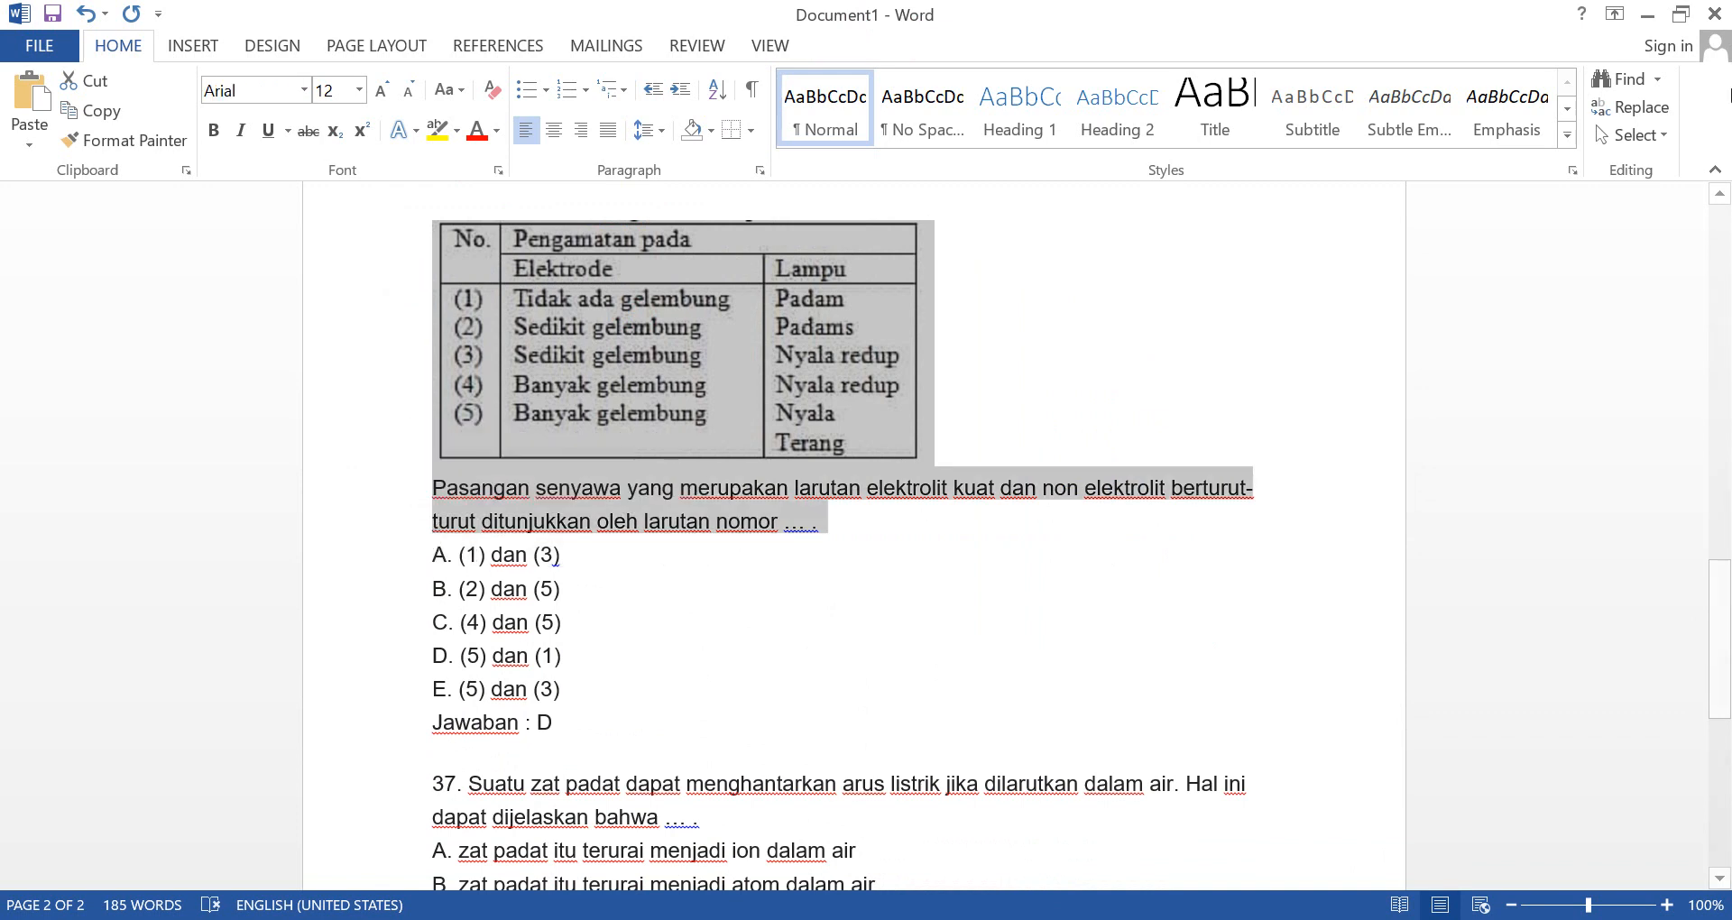
click(1036, 918)
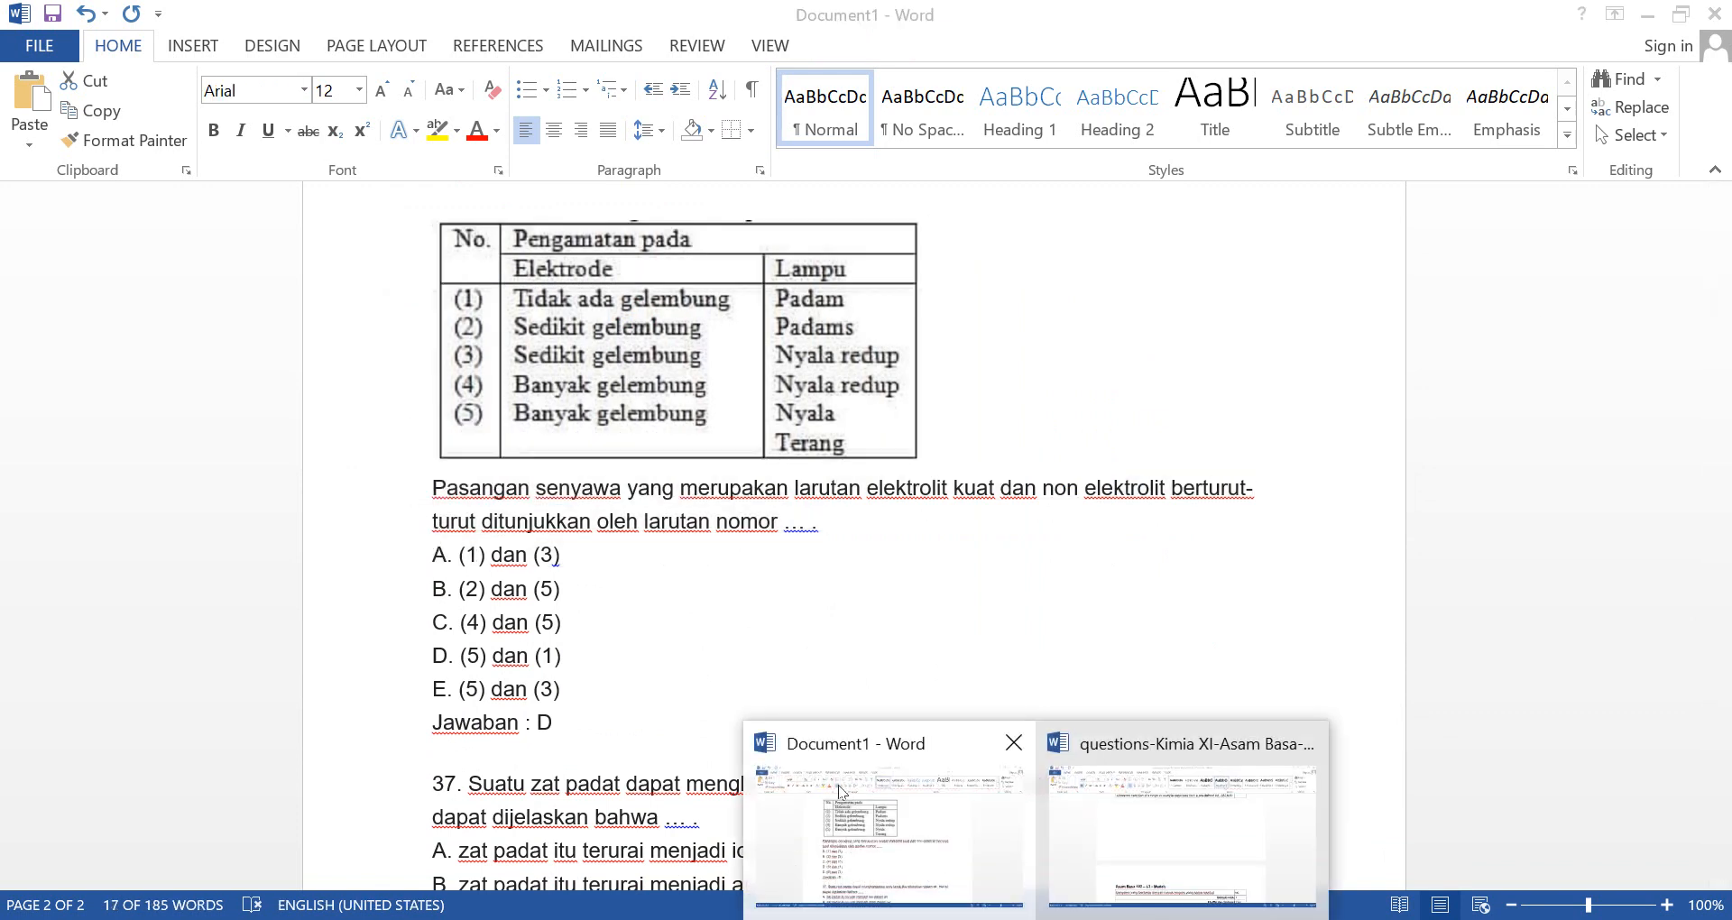
click(871, 839)
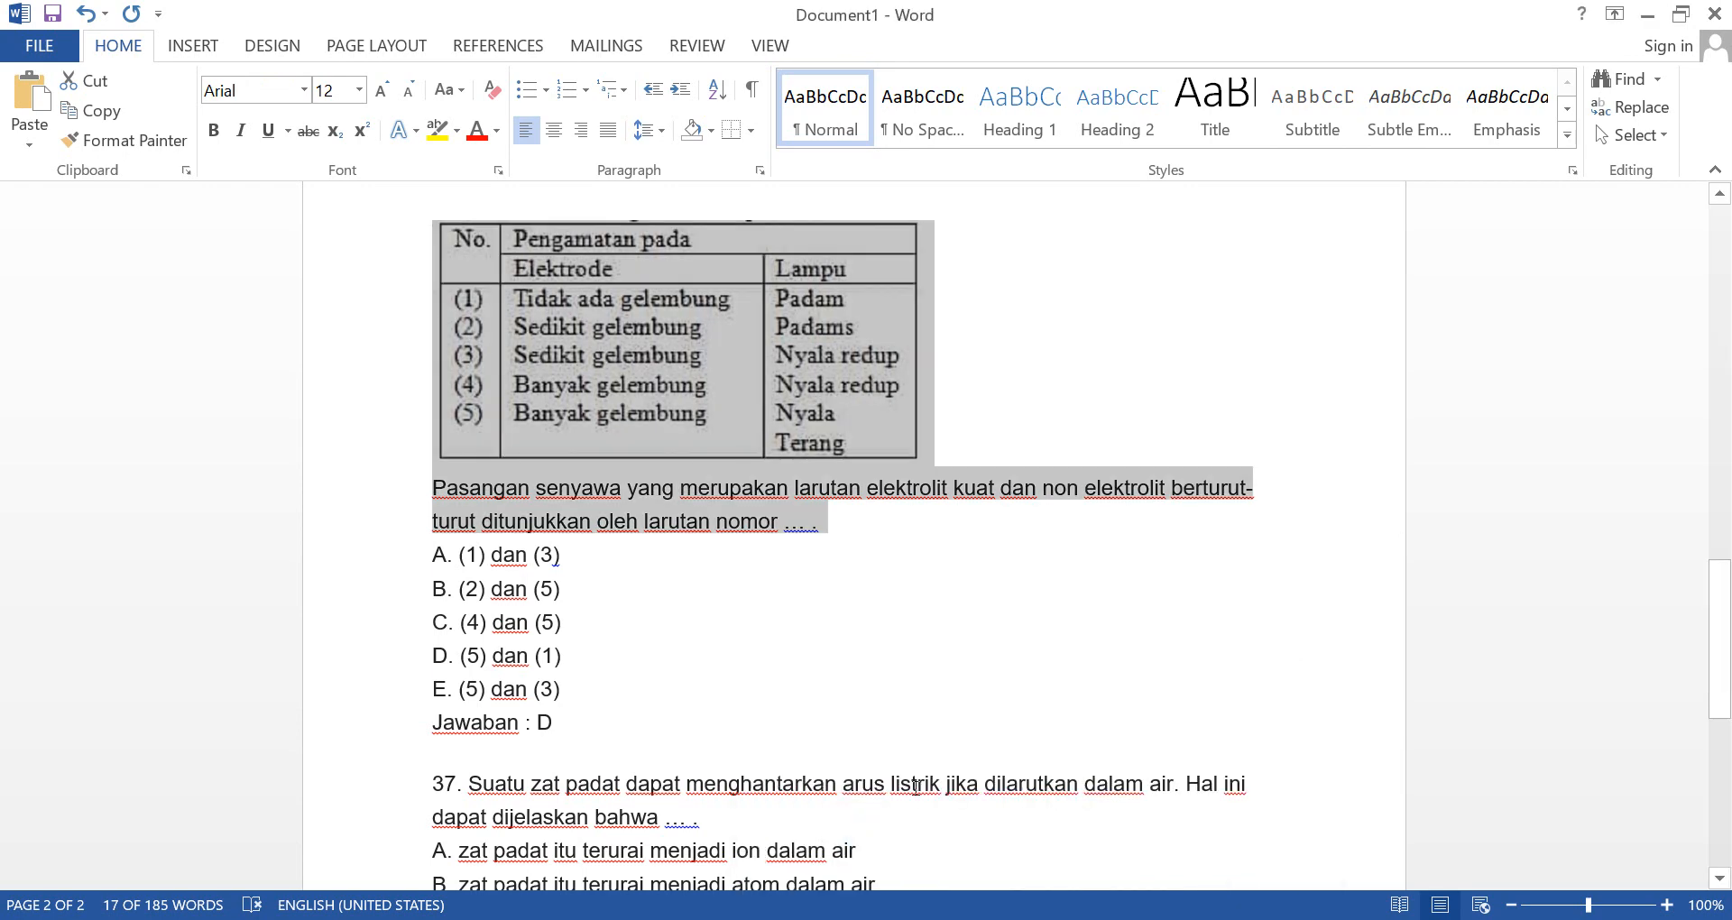
Replace the question text in the Asam Basa 102 table with the copied picture and question text.
click(1035, 919)
click(1124, 812)
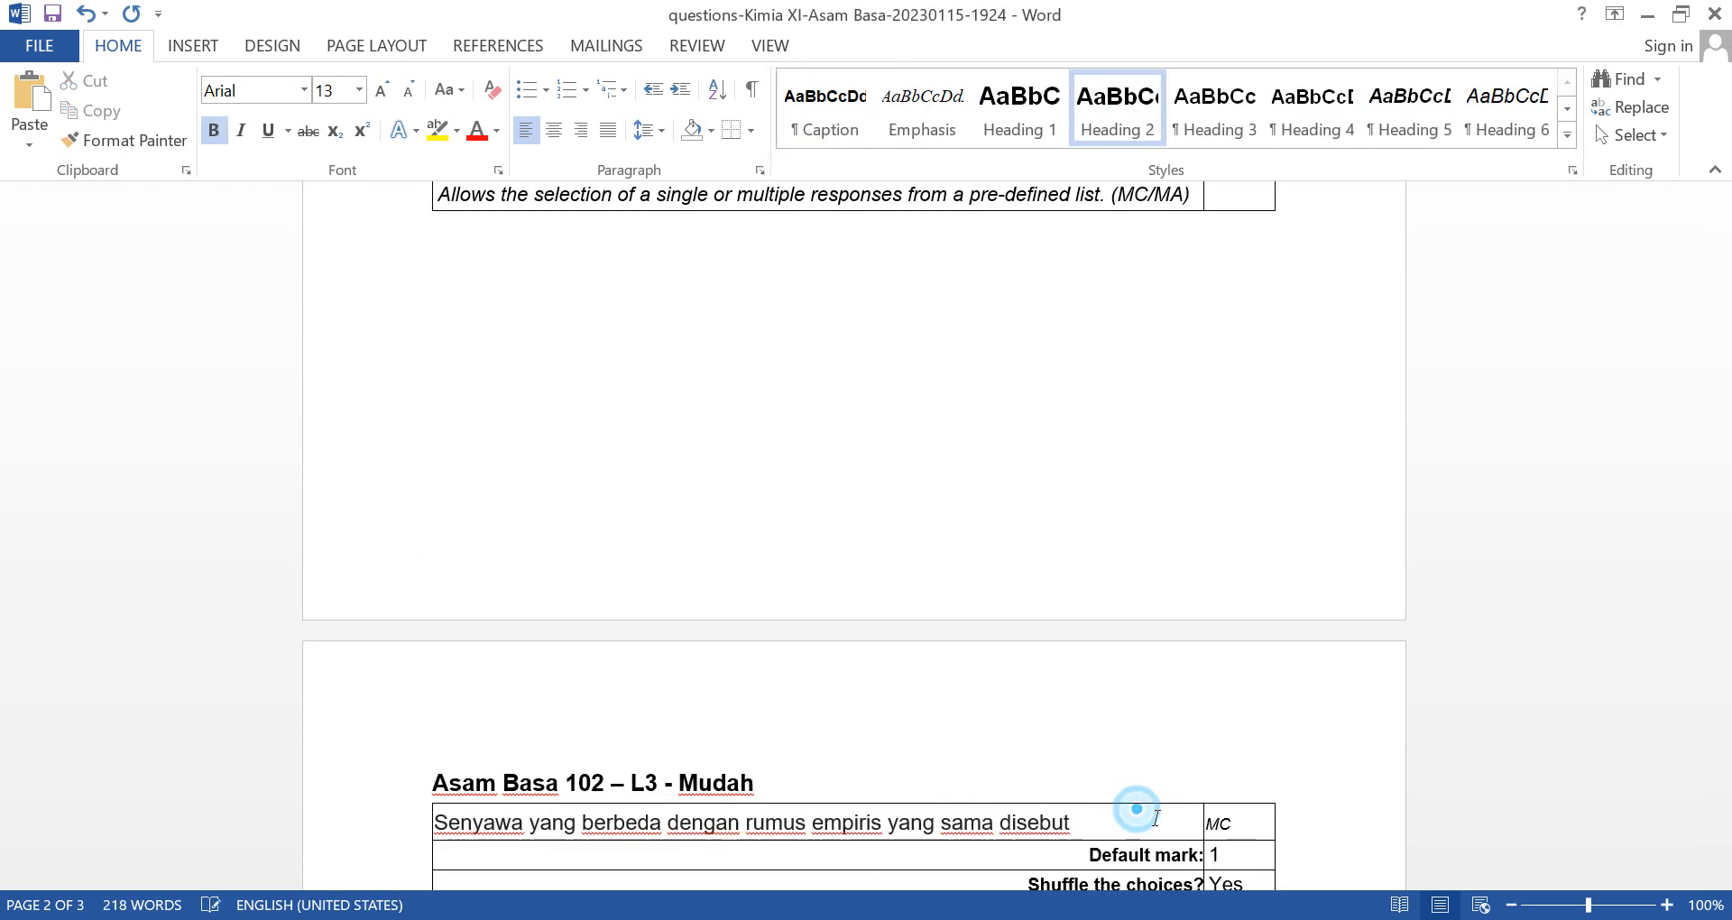
triple_click(1084, 823)
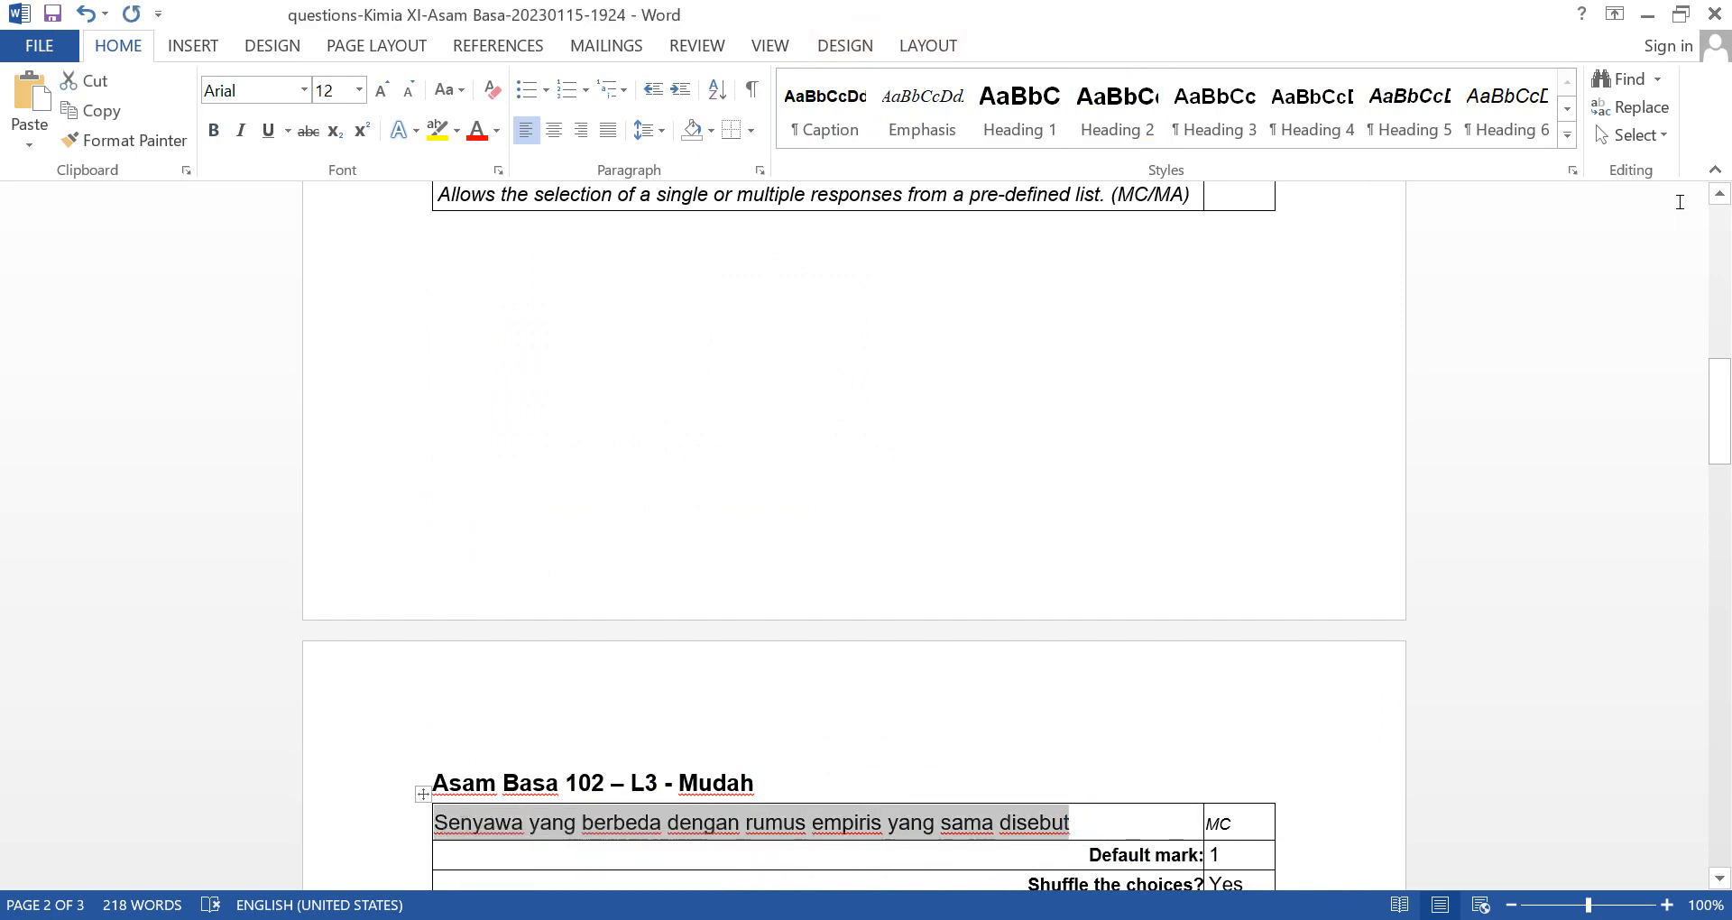
text(Pasangan senyawa yang merupakan larutan elektrolit kuat dan non elektrolit berturut-turut ditunjukkan oleh larutan nomor … .)
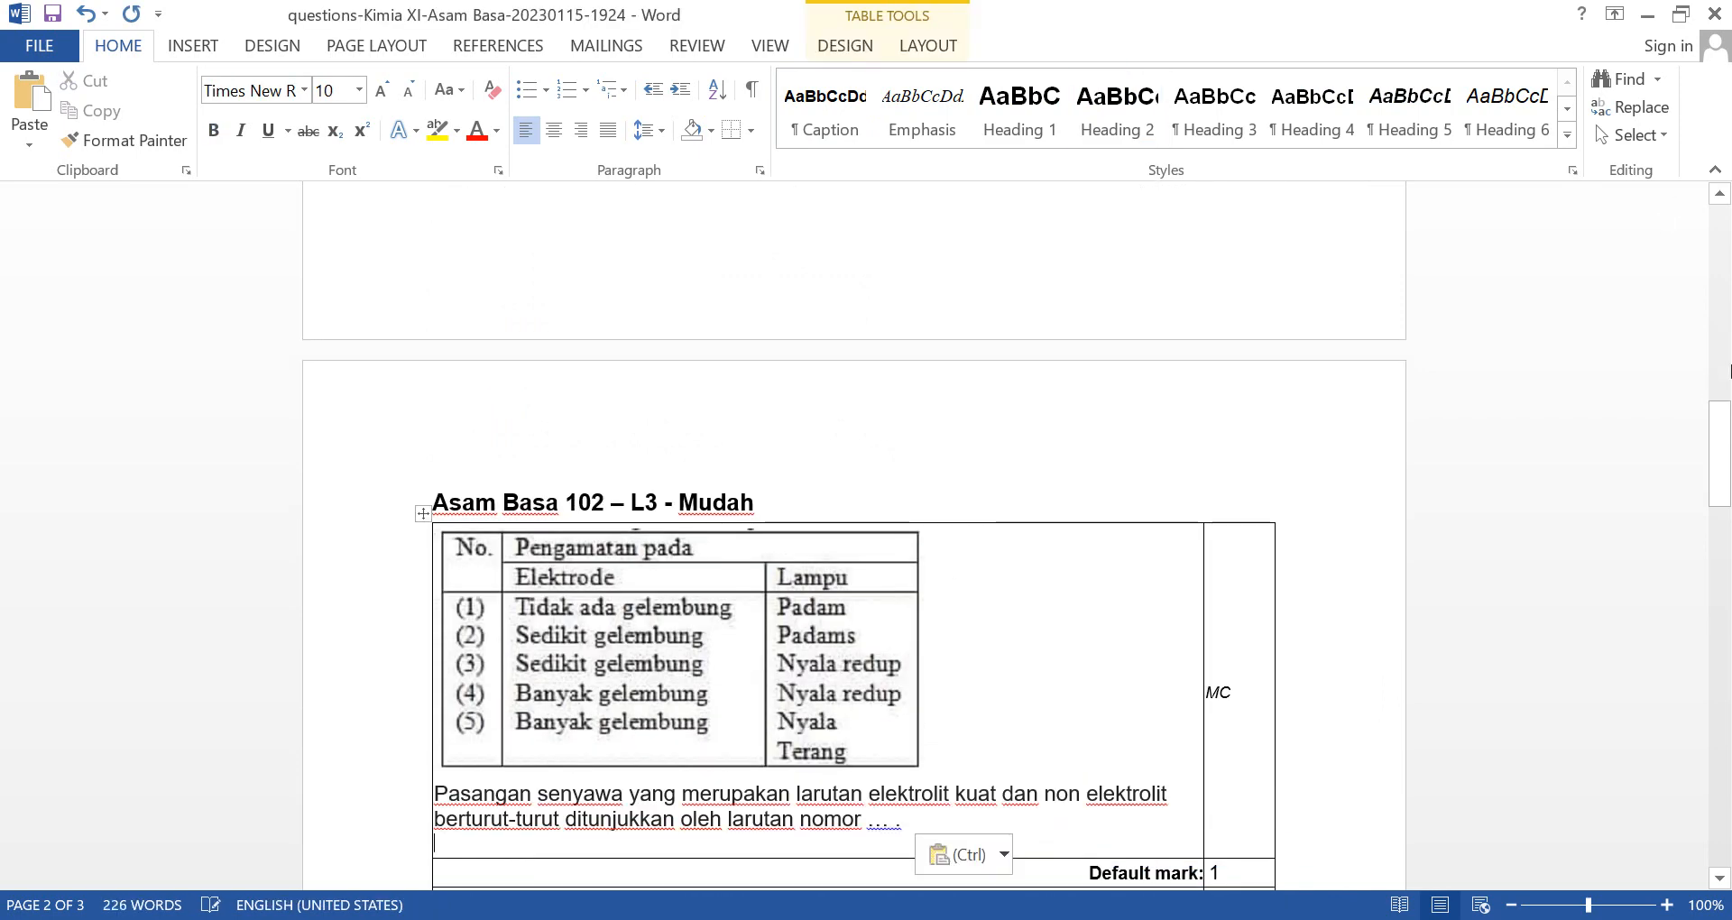
Return to Document1, select options A to E under the picture question and try automatic numbering on and off.
drag(1717, 459, 1716, 541)
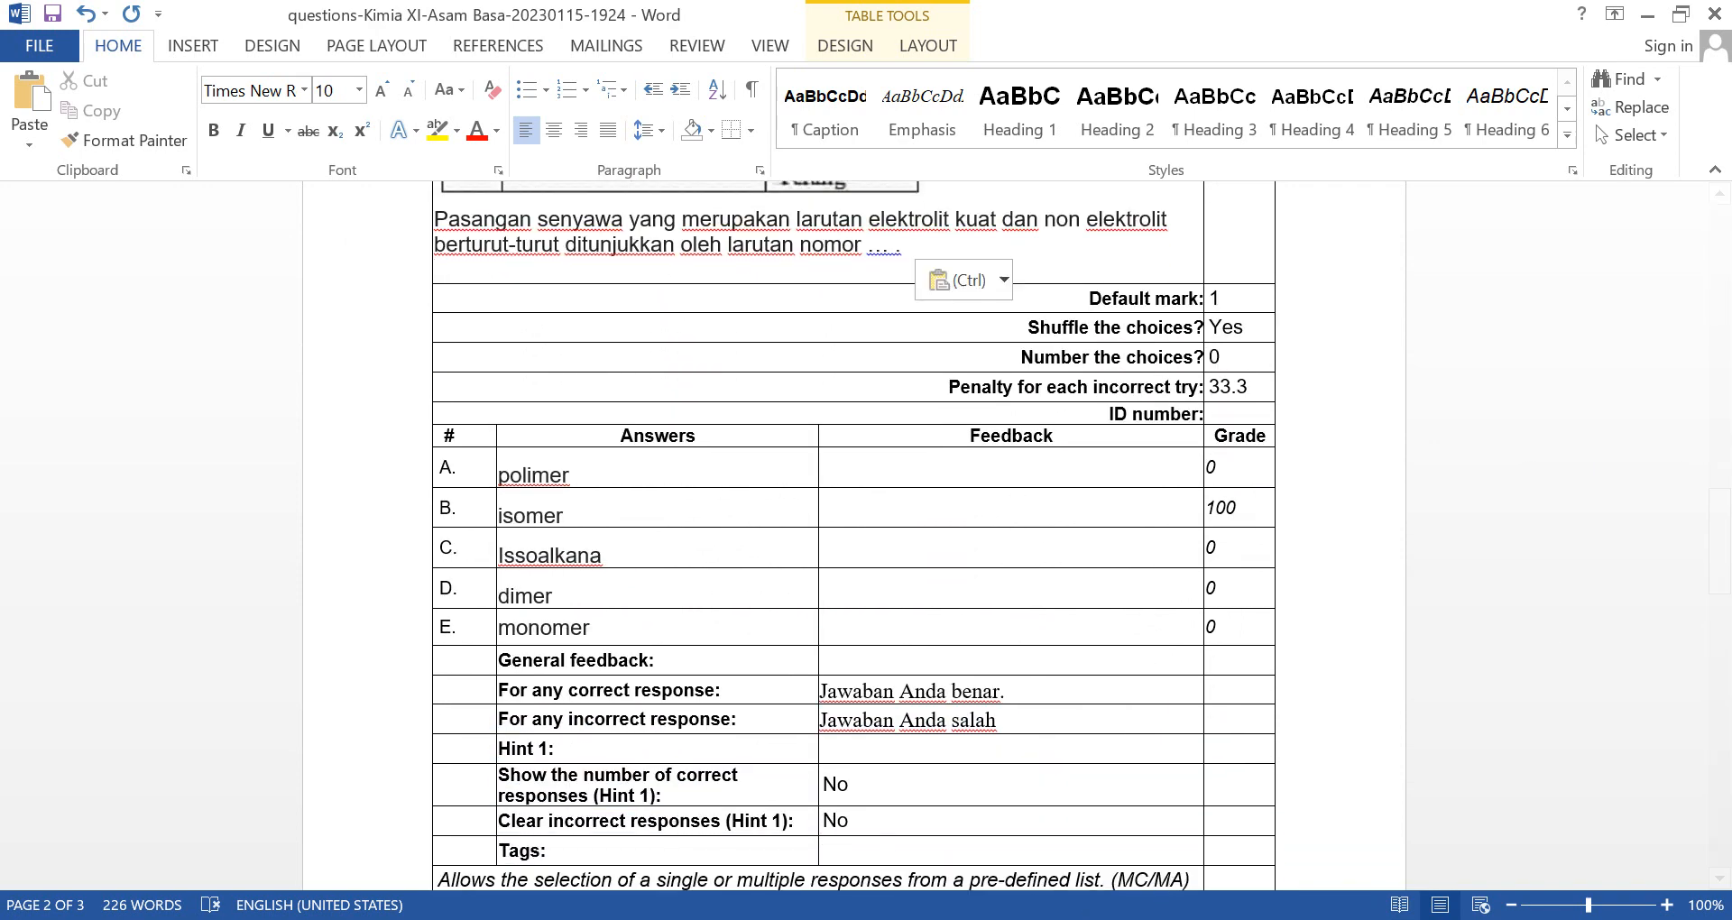
mouse_move(1064, 912)
click(893, 817)
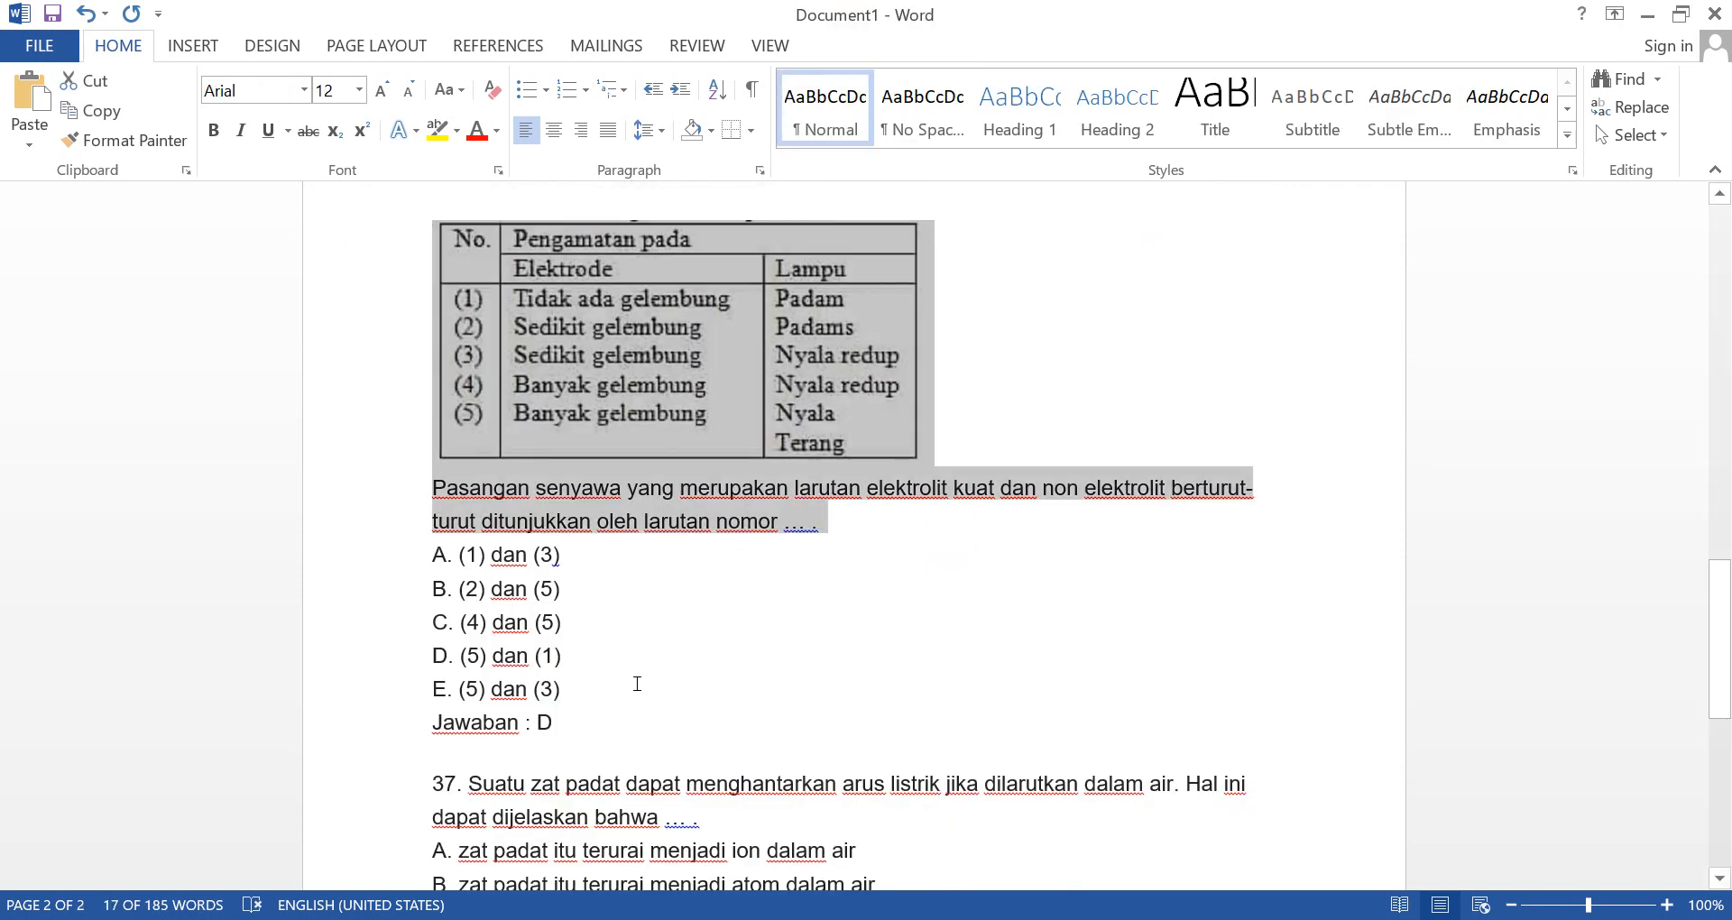
drag(588, 699, 390, 552)
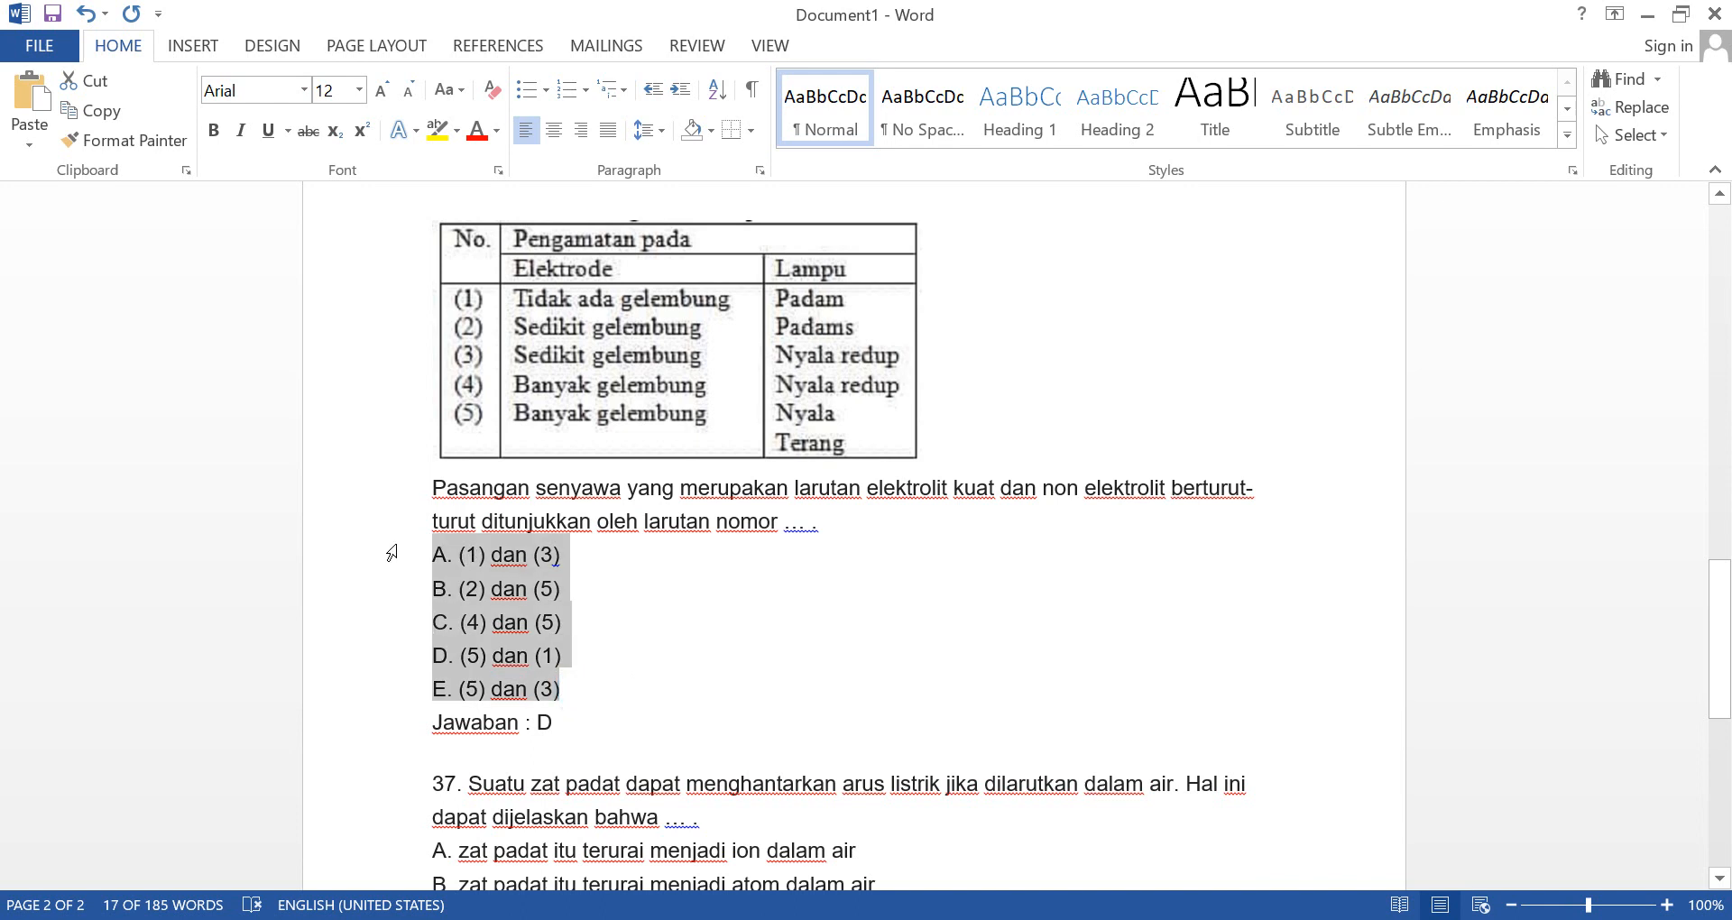
click(563, 93)
click(562, 93)
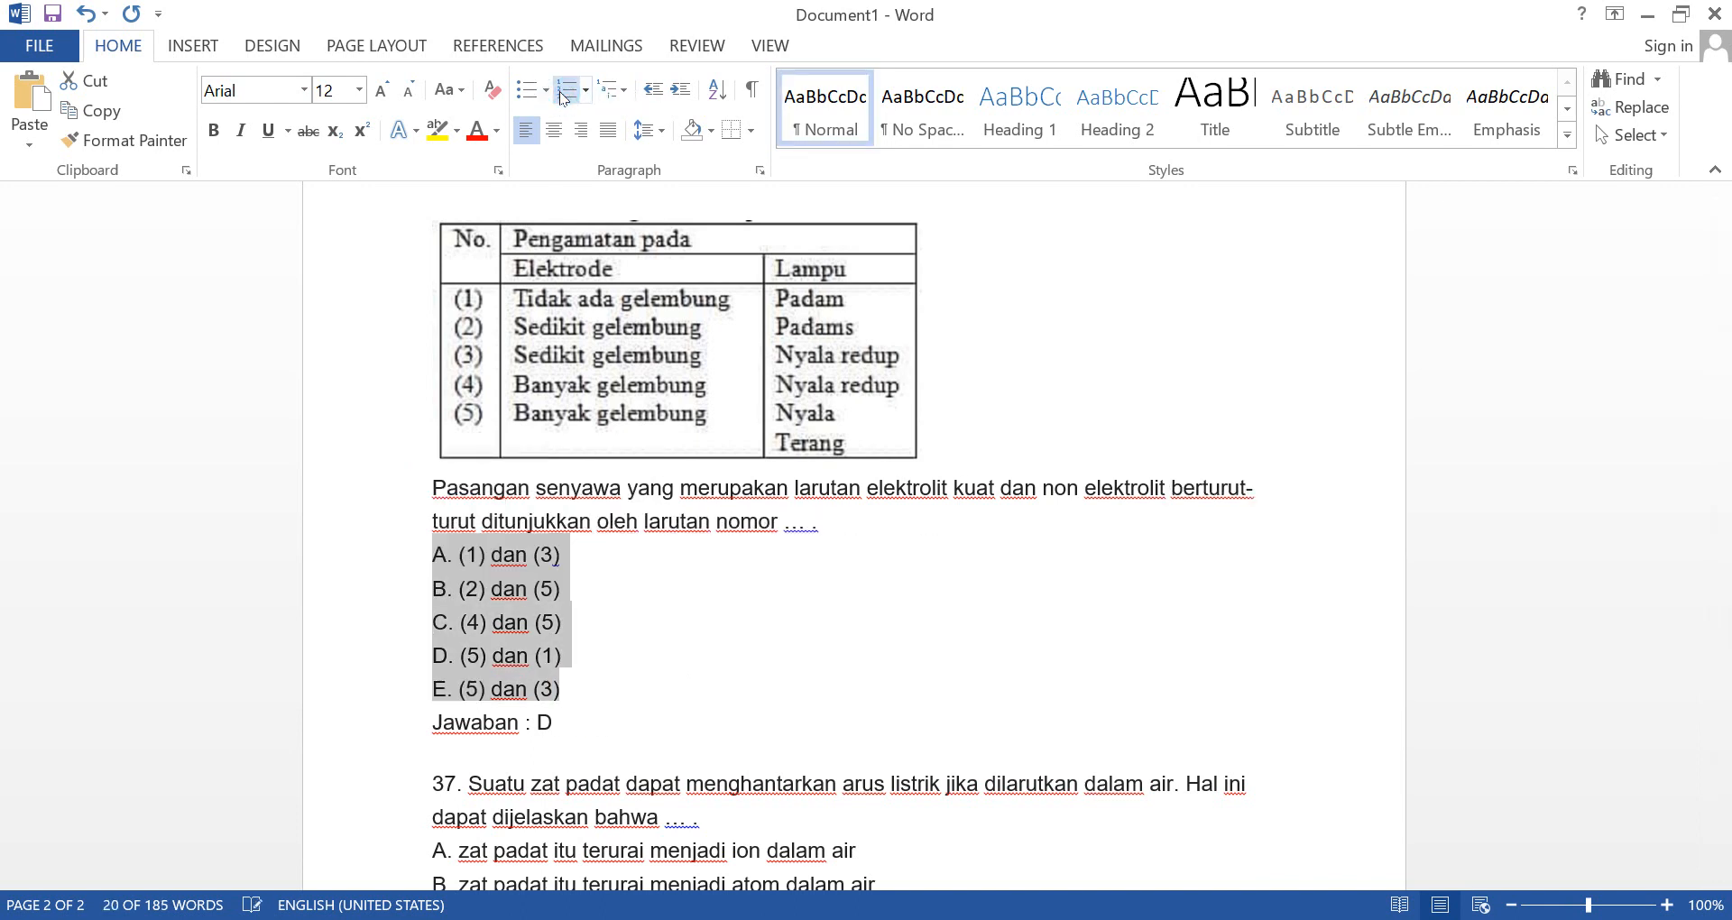
Insert a paragraph break after the question text ending in "larutan nomor" to separate it from options A to E.
click(897, 545)
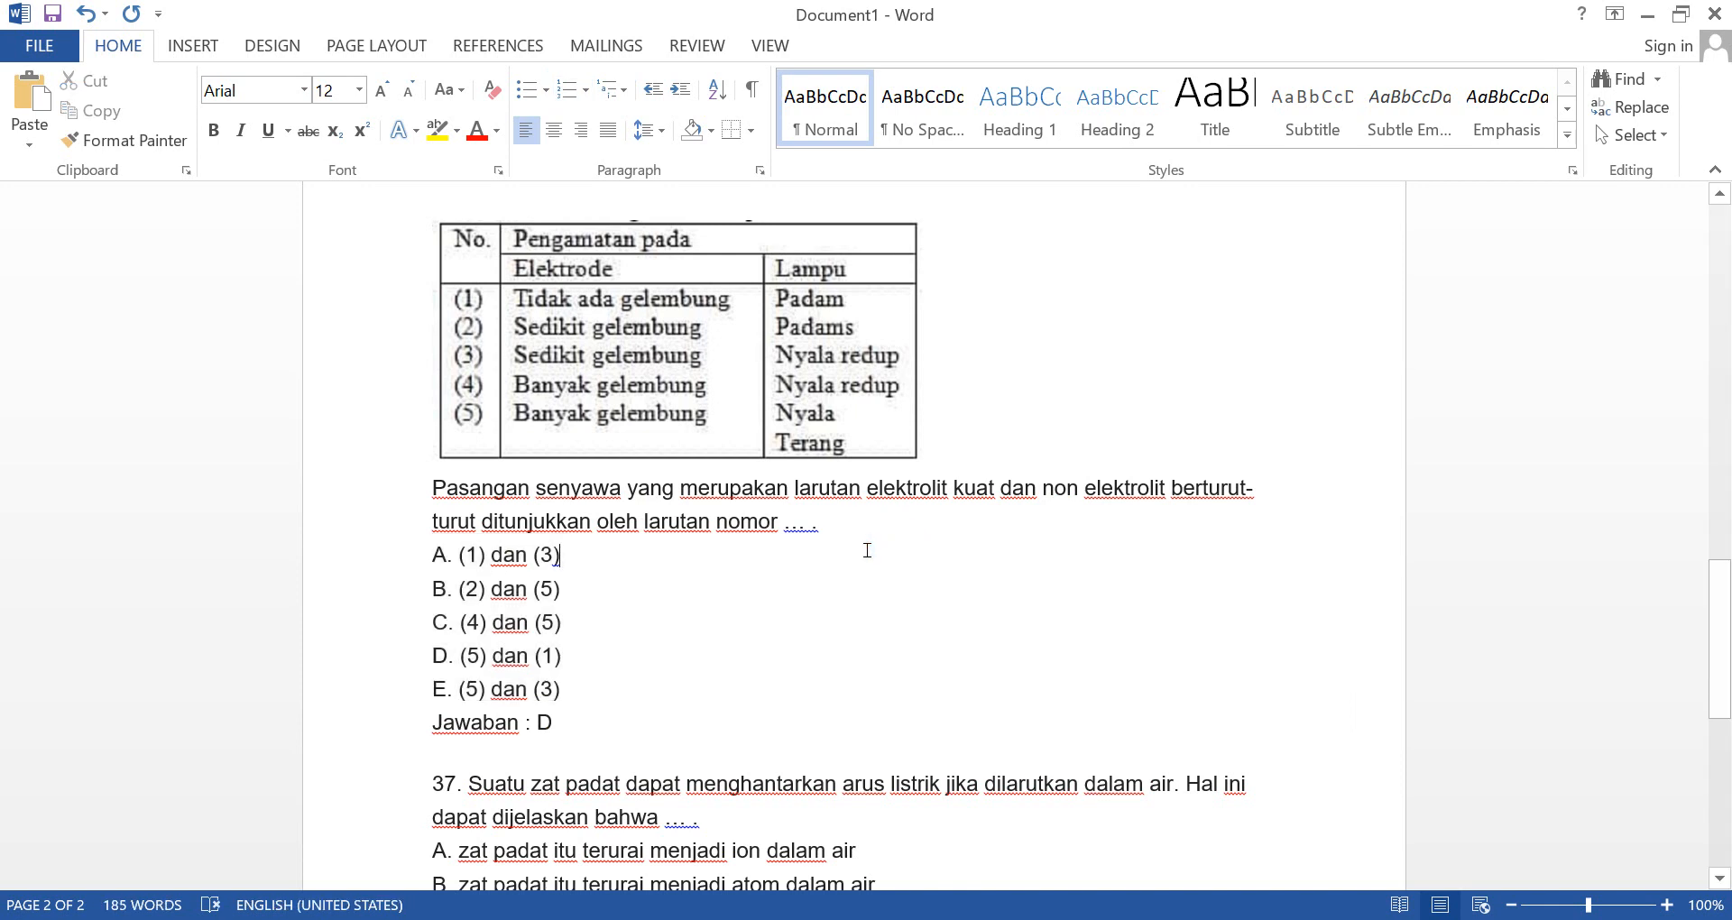
click(838, 525)
key(Return)
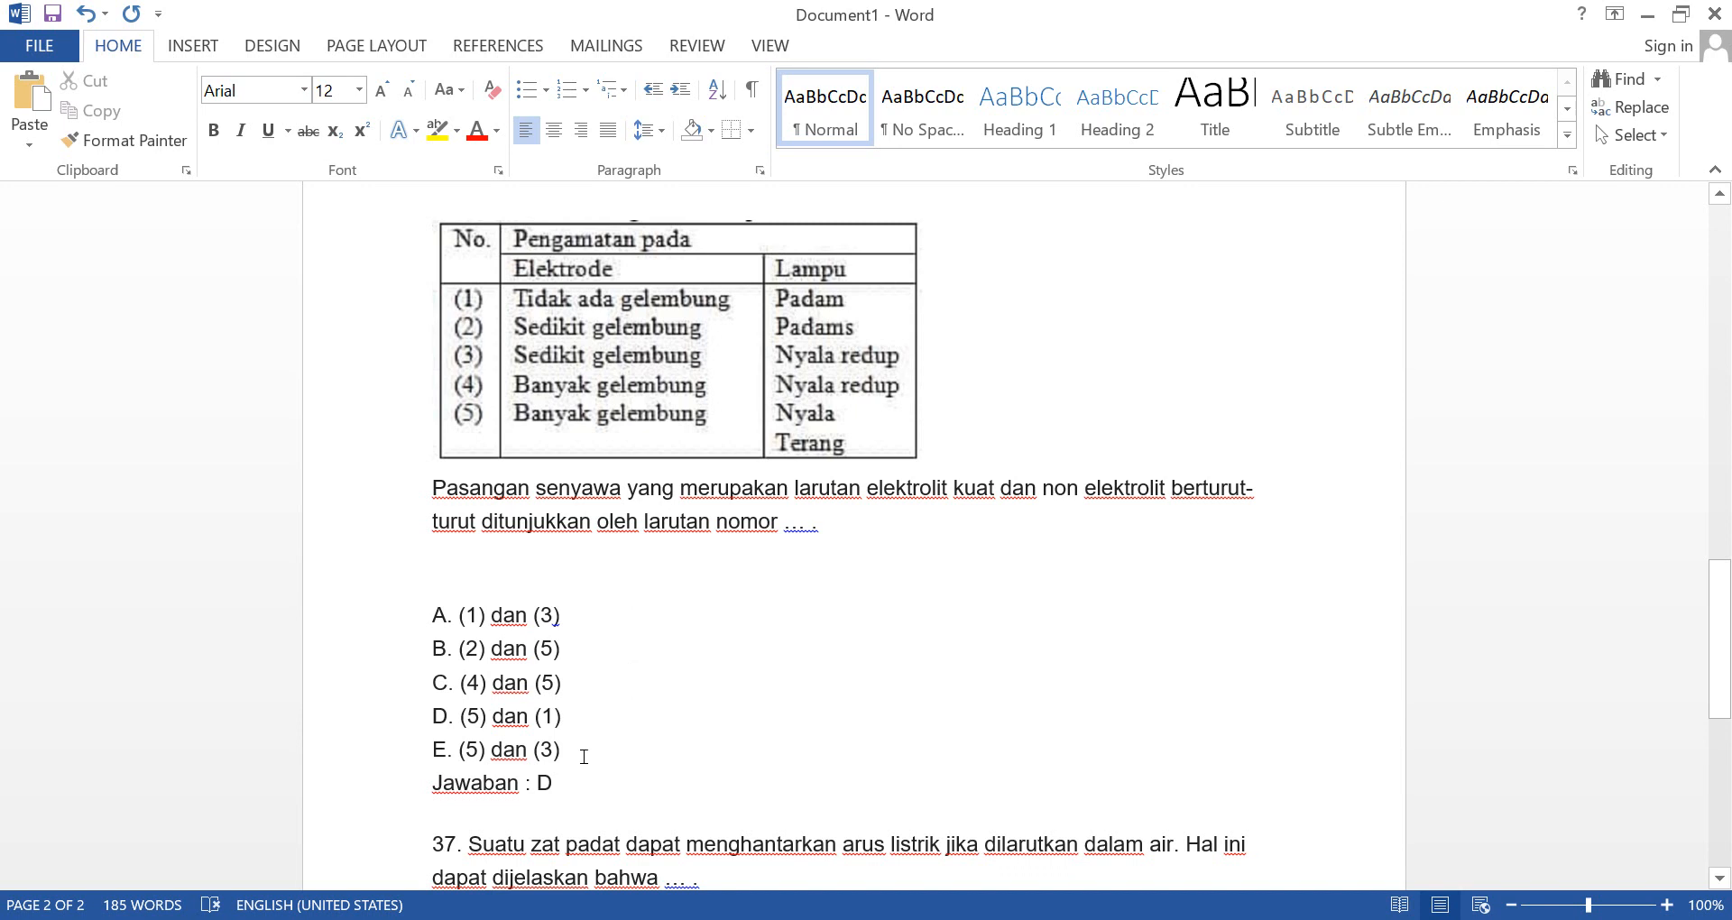
Try automatic numbering on options A to E under the "larutan nomor" question, and turn it off again.
drag(584, 756, 371, 626)
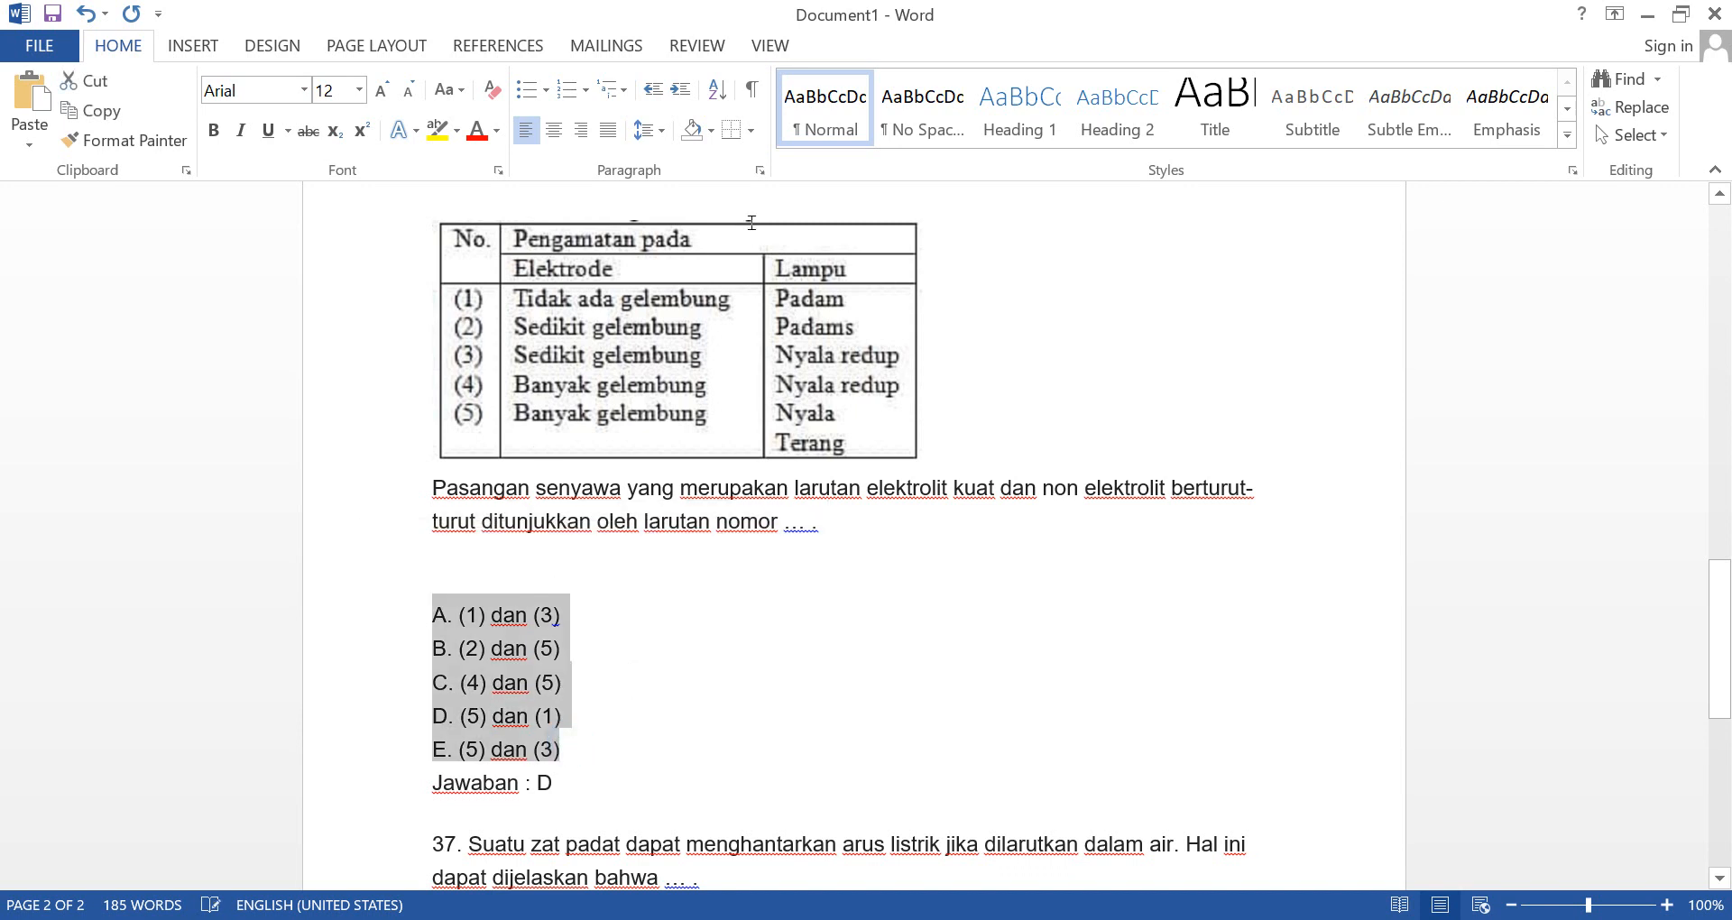
click(571, 89)
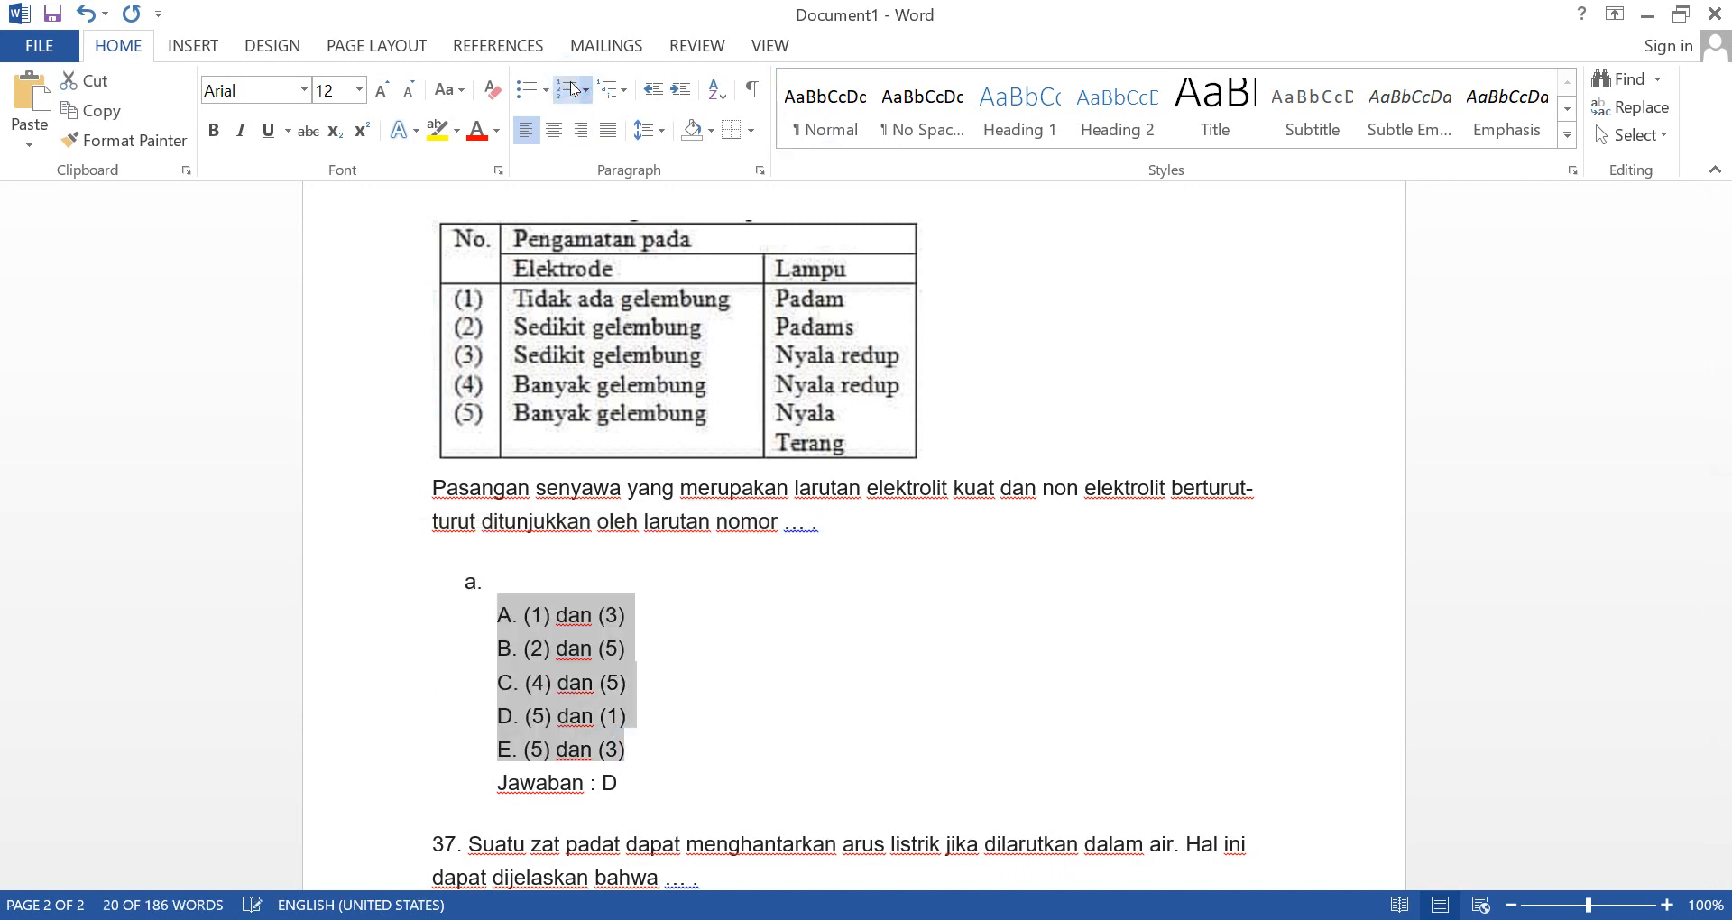
click(571, 88)
Delete the letter prefixes "A." to "E." from the five answer options, leaving only the "(1) dan (3)" style text.
key(Left)
key(shift+Right)
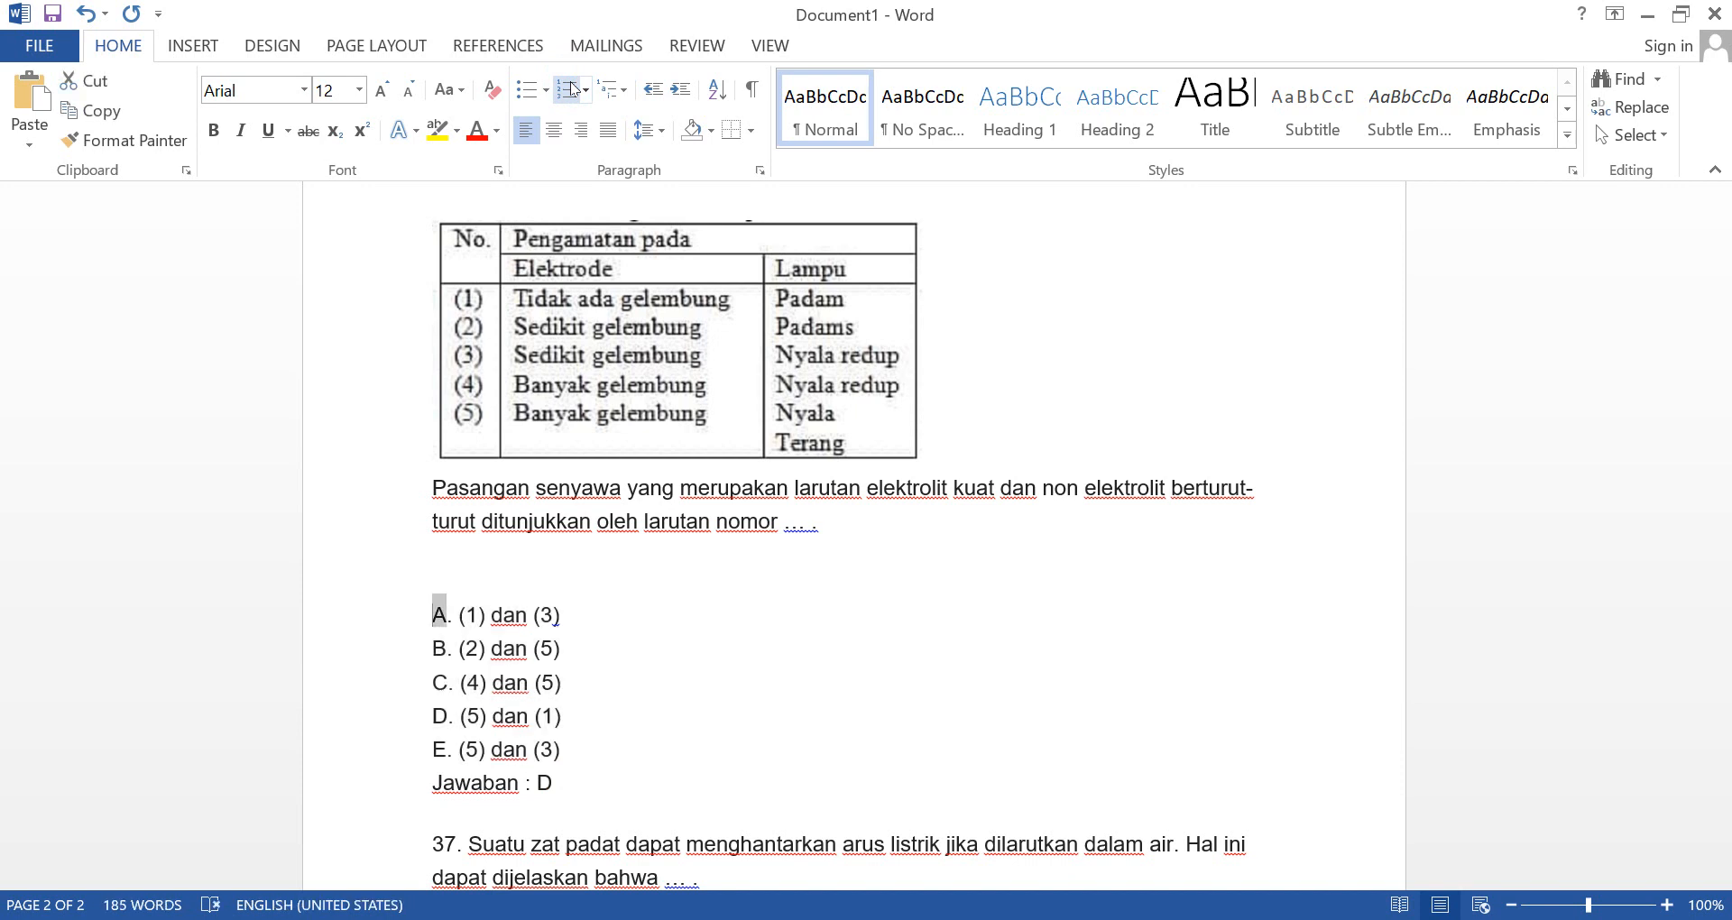
key(shift+Right)
key(shift+Right)
key(Delete)
key(Down)
key(shift+Right)
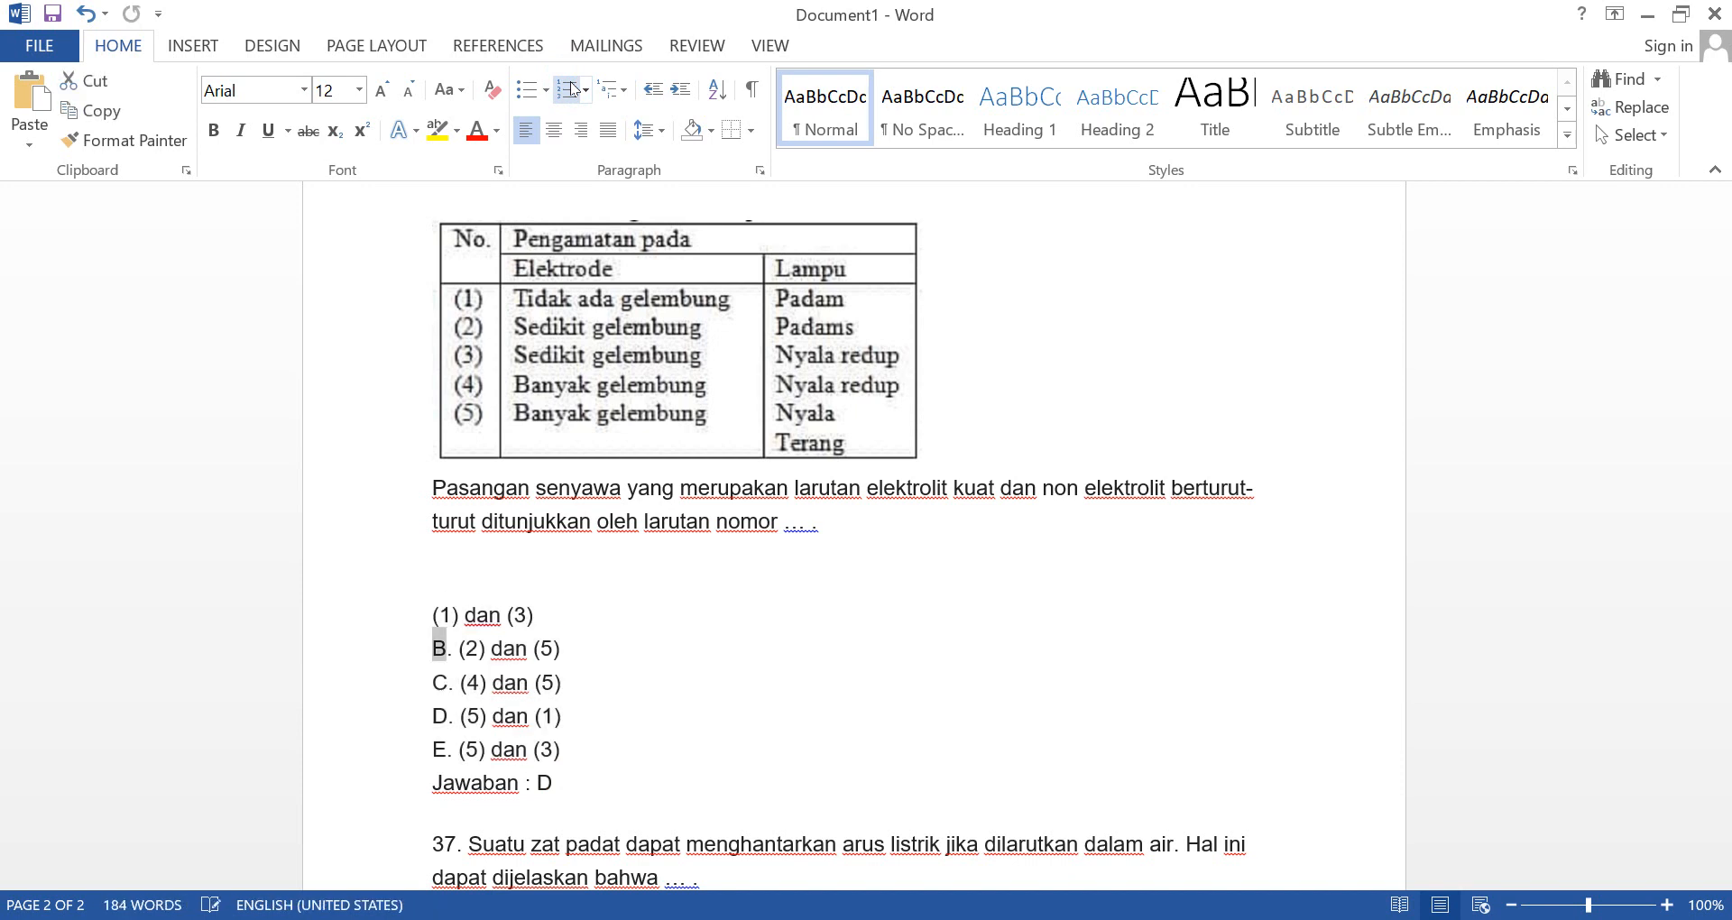
key(shift+Right)
key(shift+Right)
key(Delete)
key(shift+Right)
key(shift+Right)
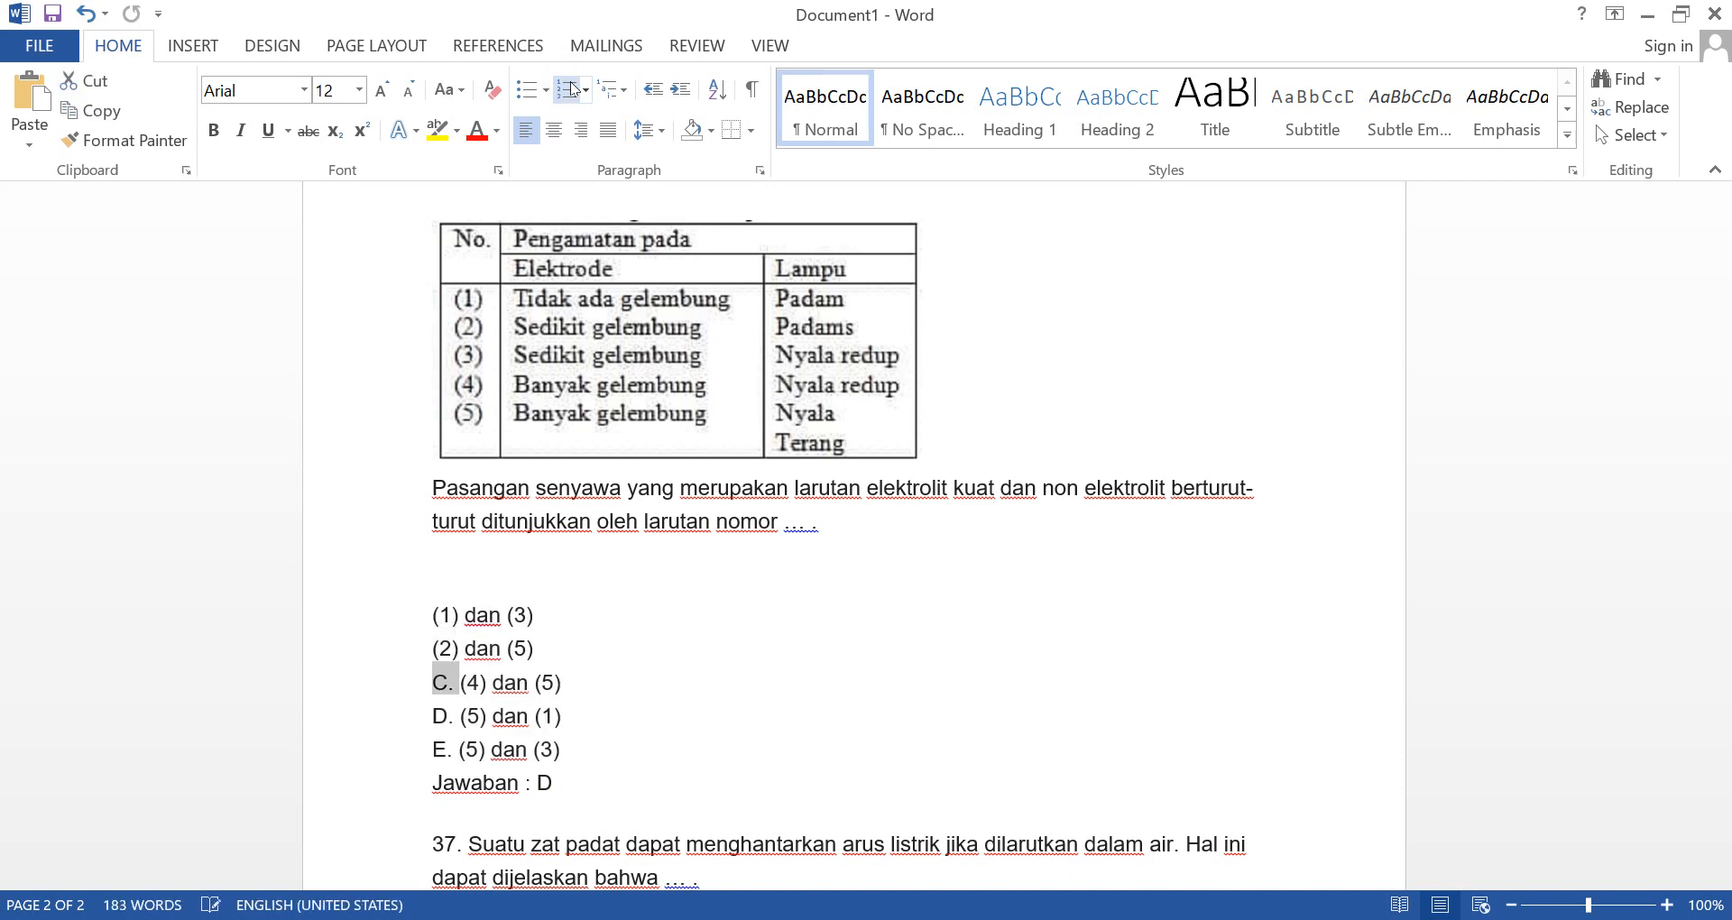
key(shift+Right)
key(Delete)
key(Down)
key(shift+Right)
key(shift+Right)
key(shift+Right)
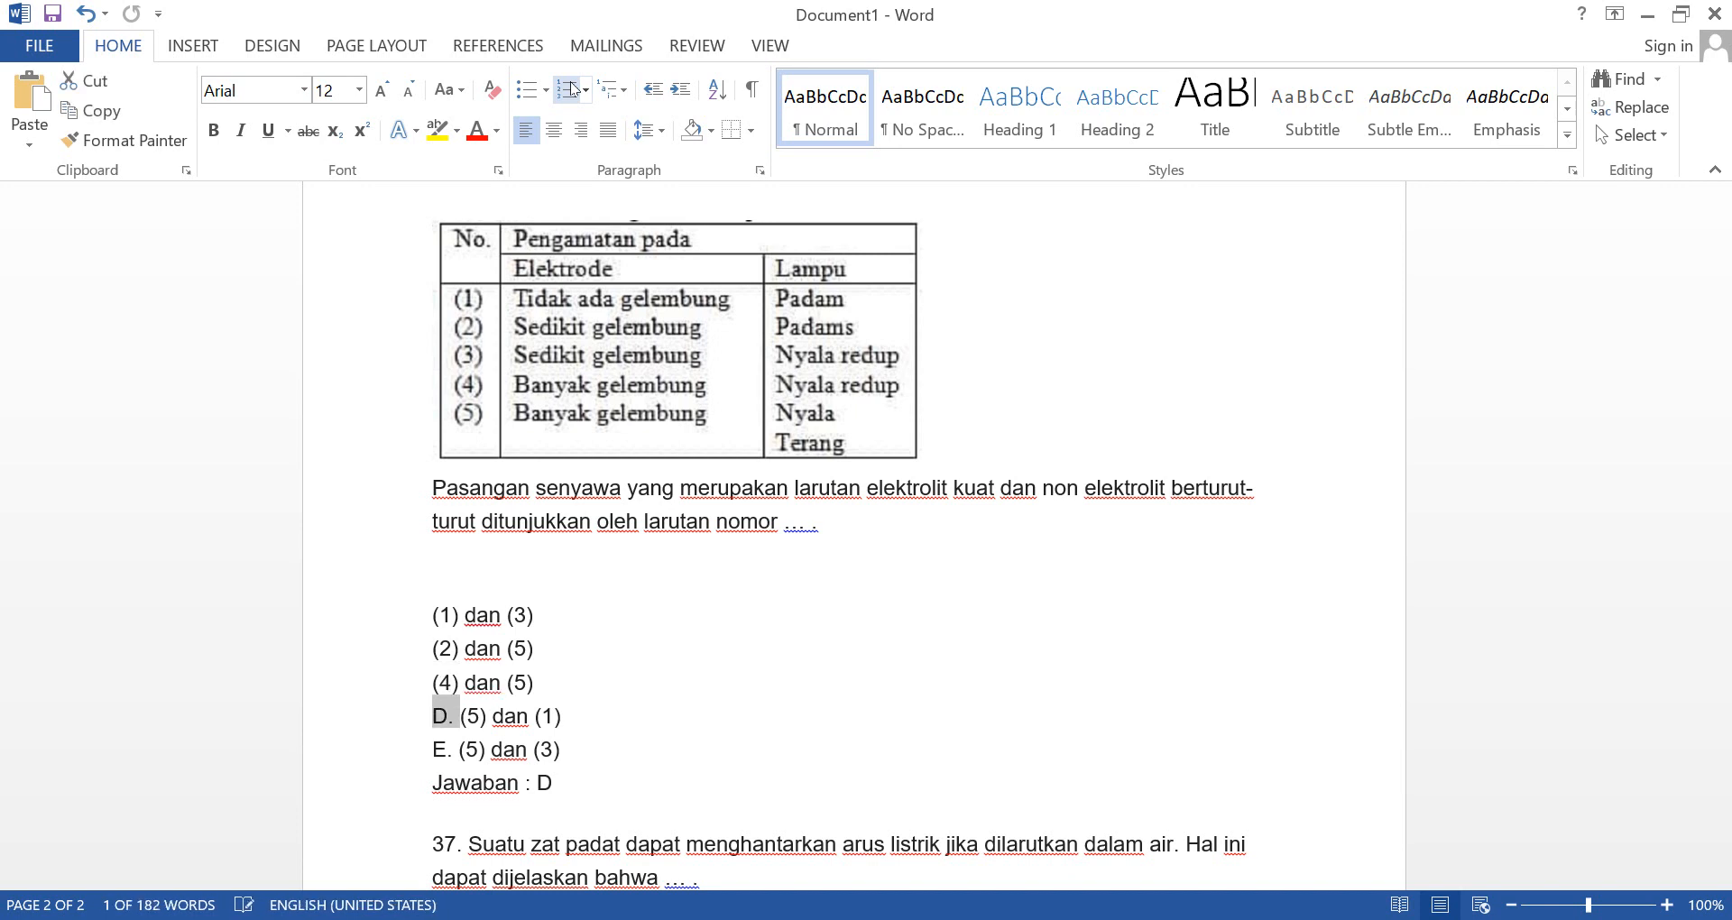
key(Delete)
key(Down)
key(shift+Right)
key(shift+Right)
key(shift+Right)
key(Delete)
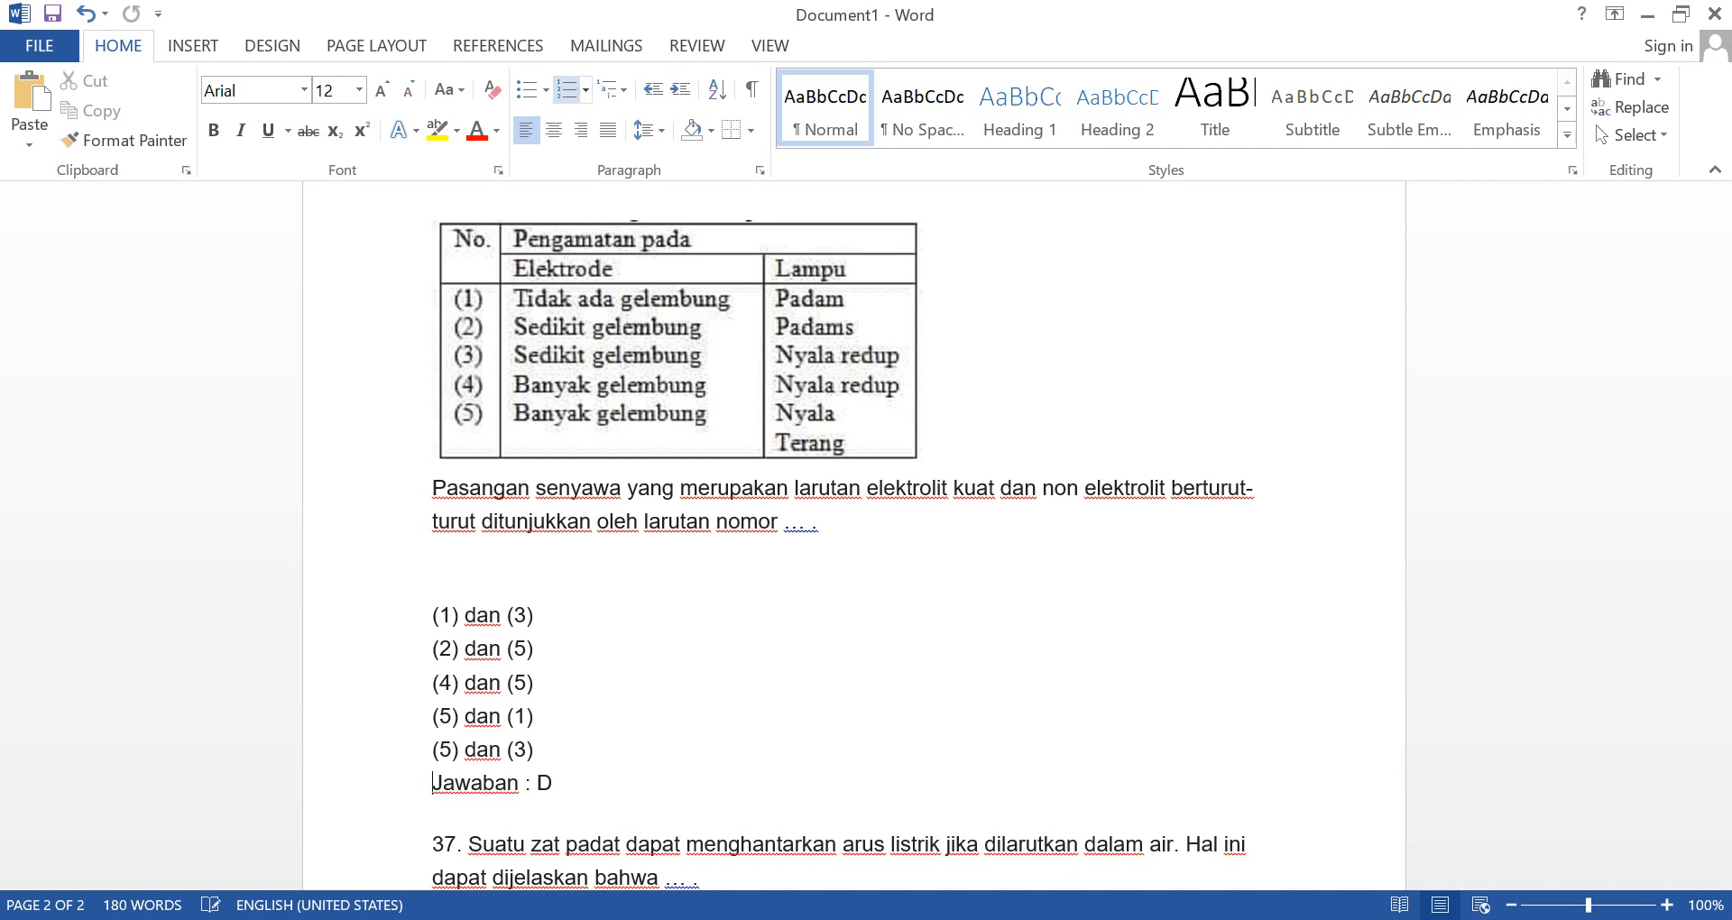
Separate the five options from the "Jawaban : D" line with blank space and apply the Normal style to them.
key(Return)
key(Return)
drag(551, 762, 328, 619)
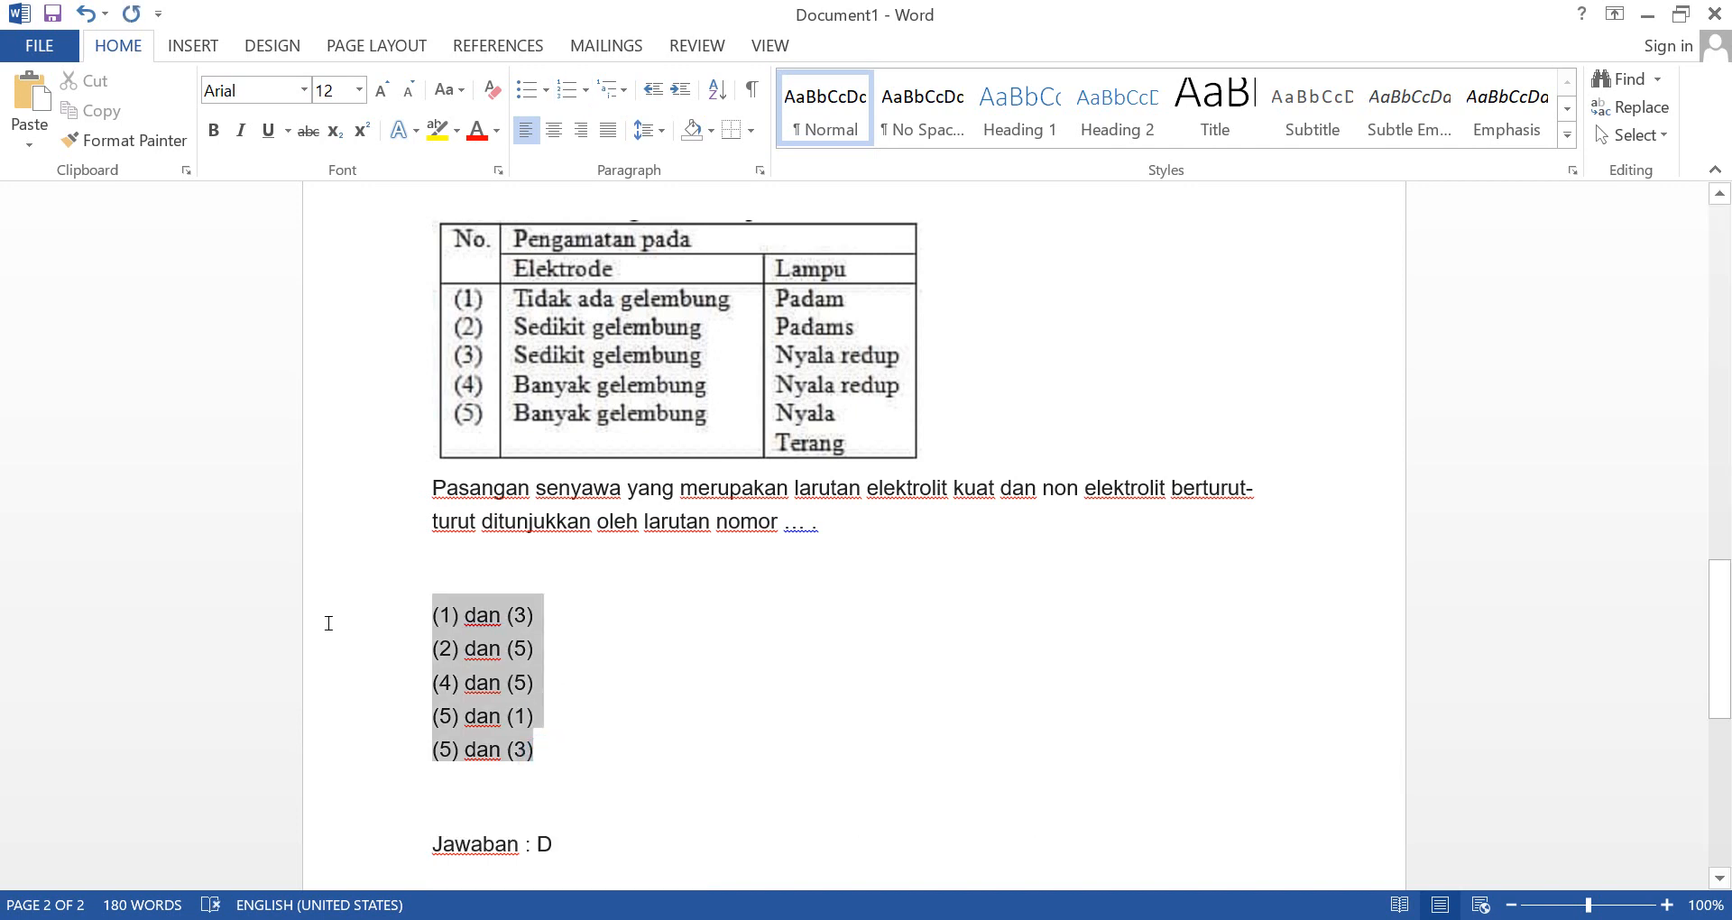
click(822, 107)
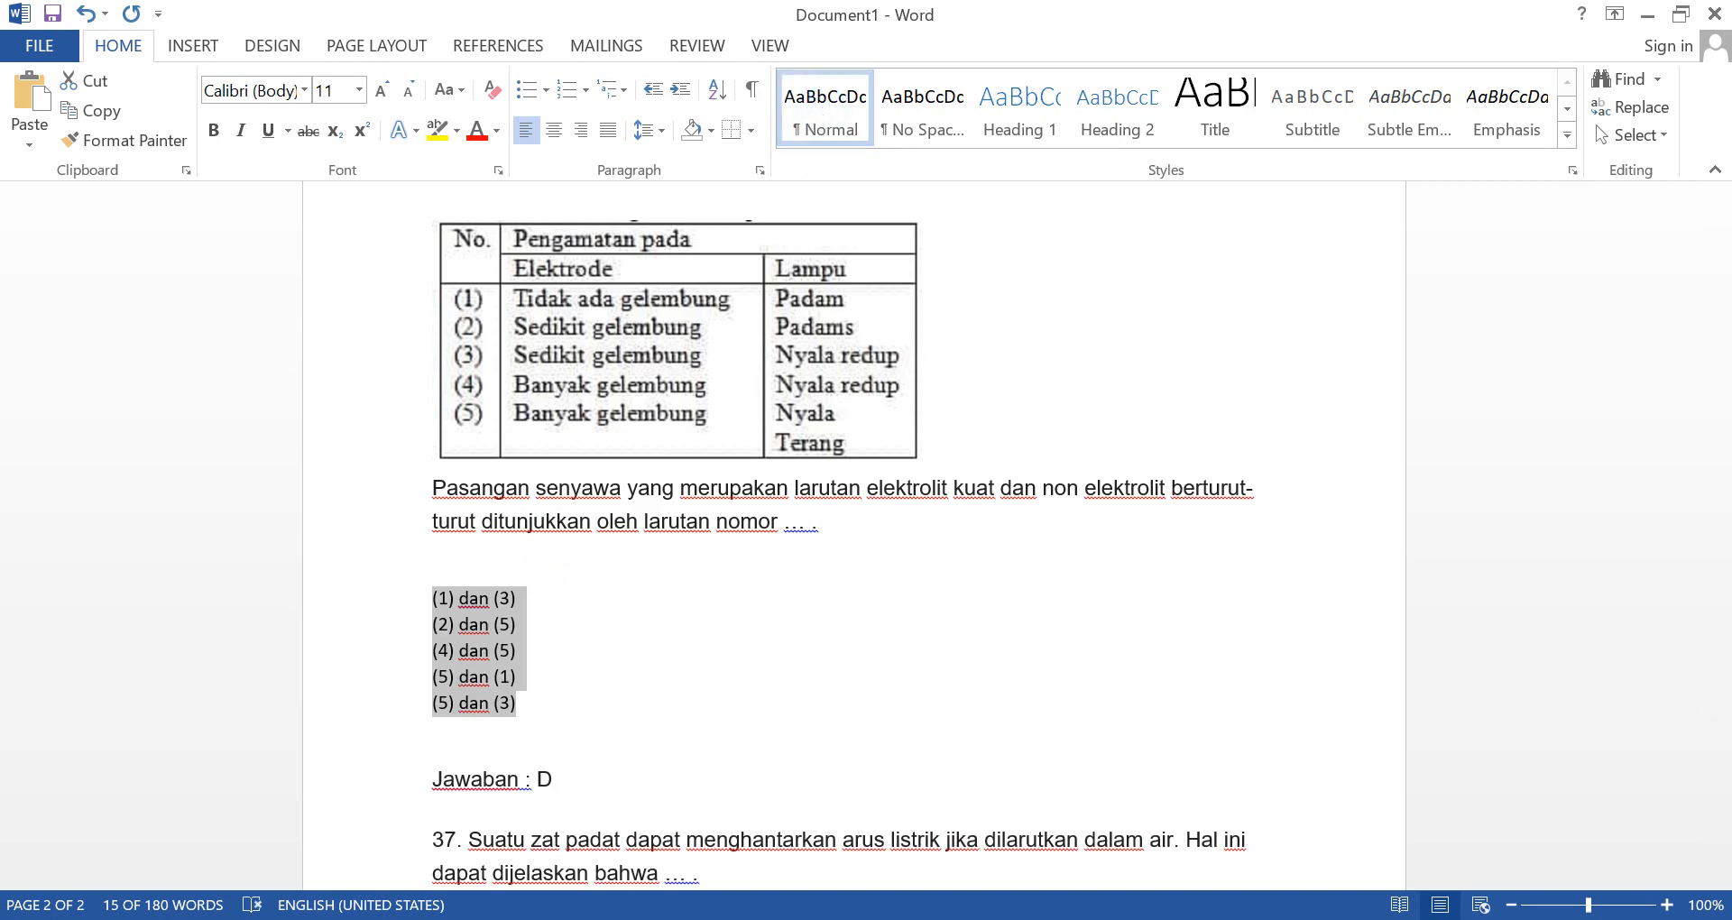
Switch to the questions document, try pasting over the answer cells from polimer to monomer, and undo the paste.
mouse_move(1036, 916)
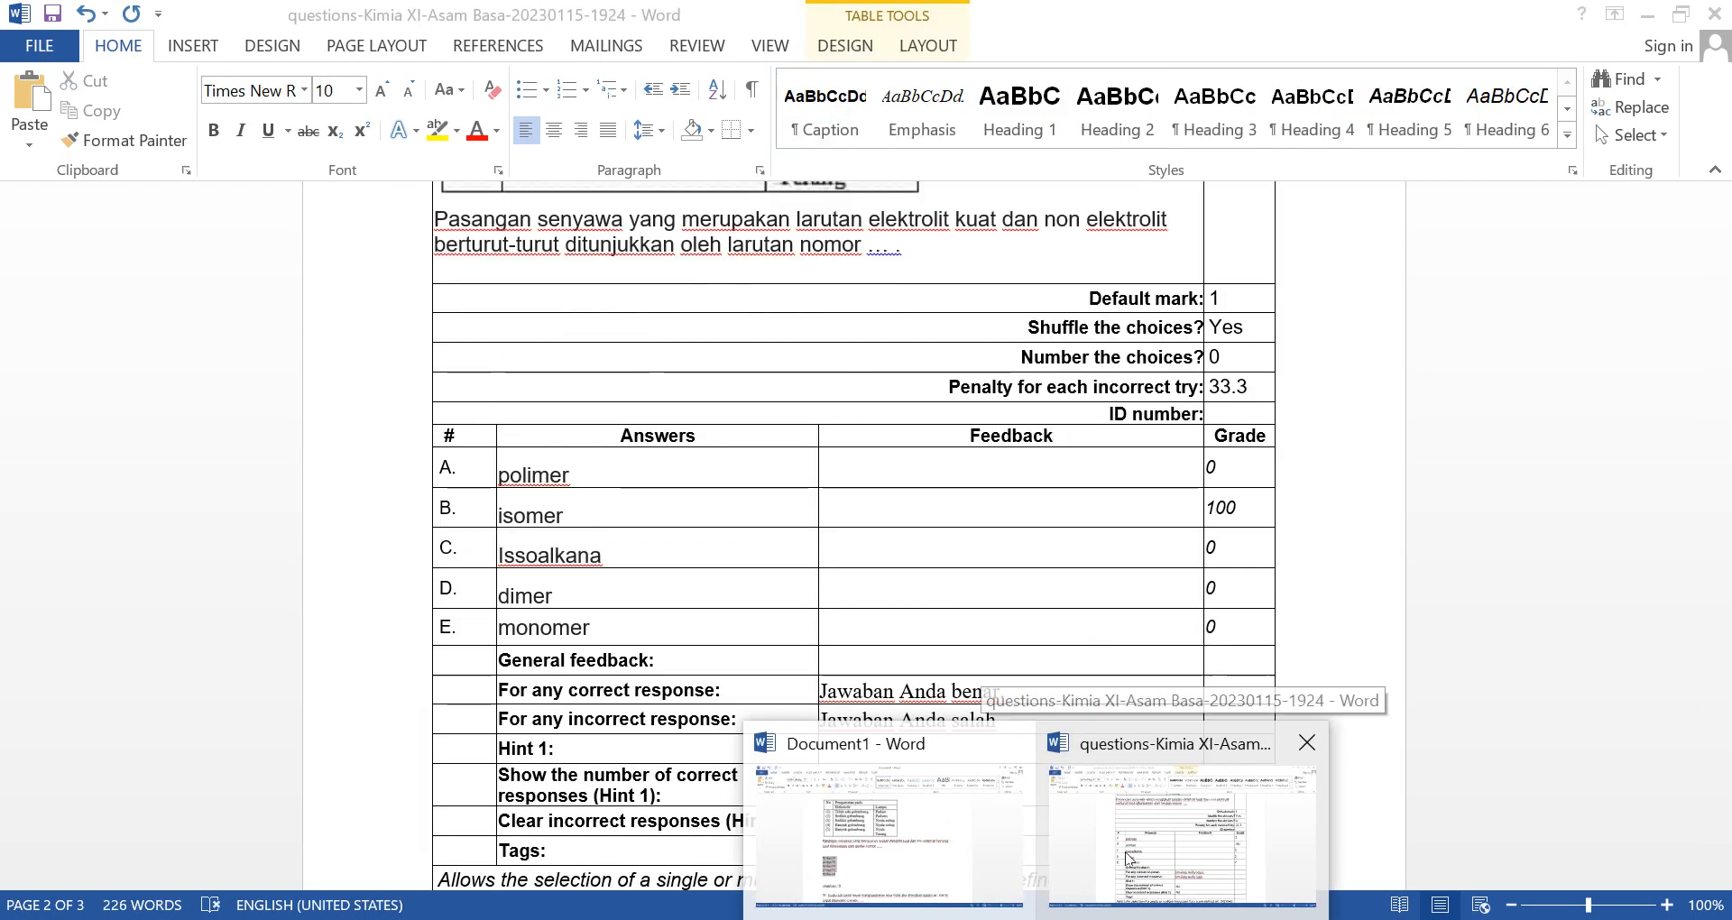
click(1127, 857)
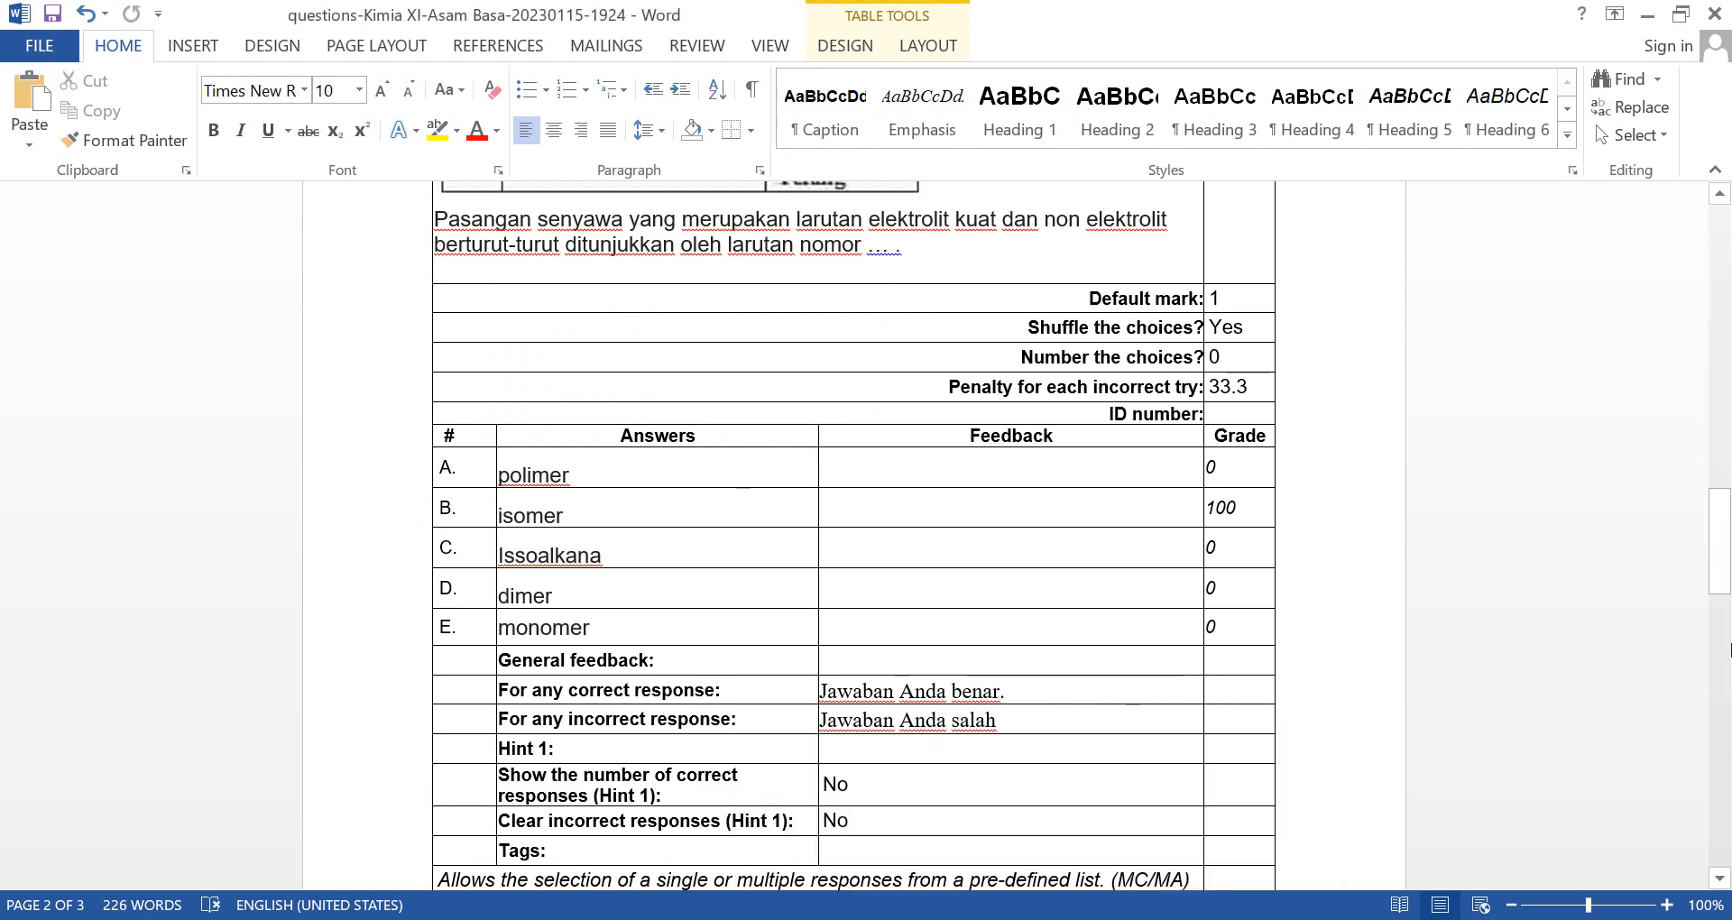
drag(1723, 560, 1729, 582)
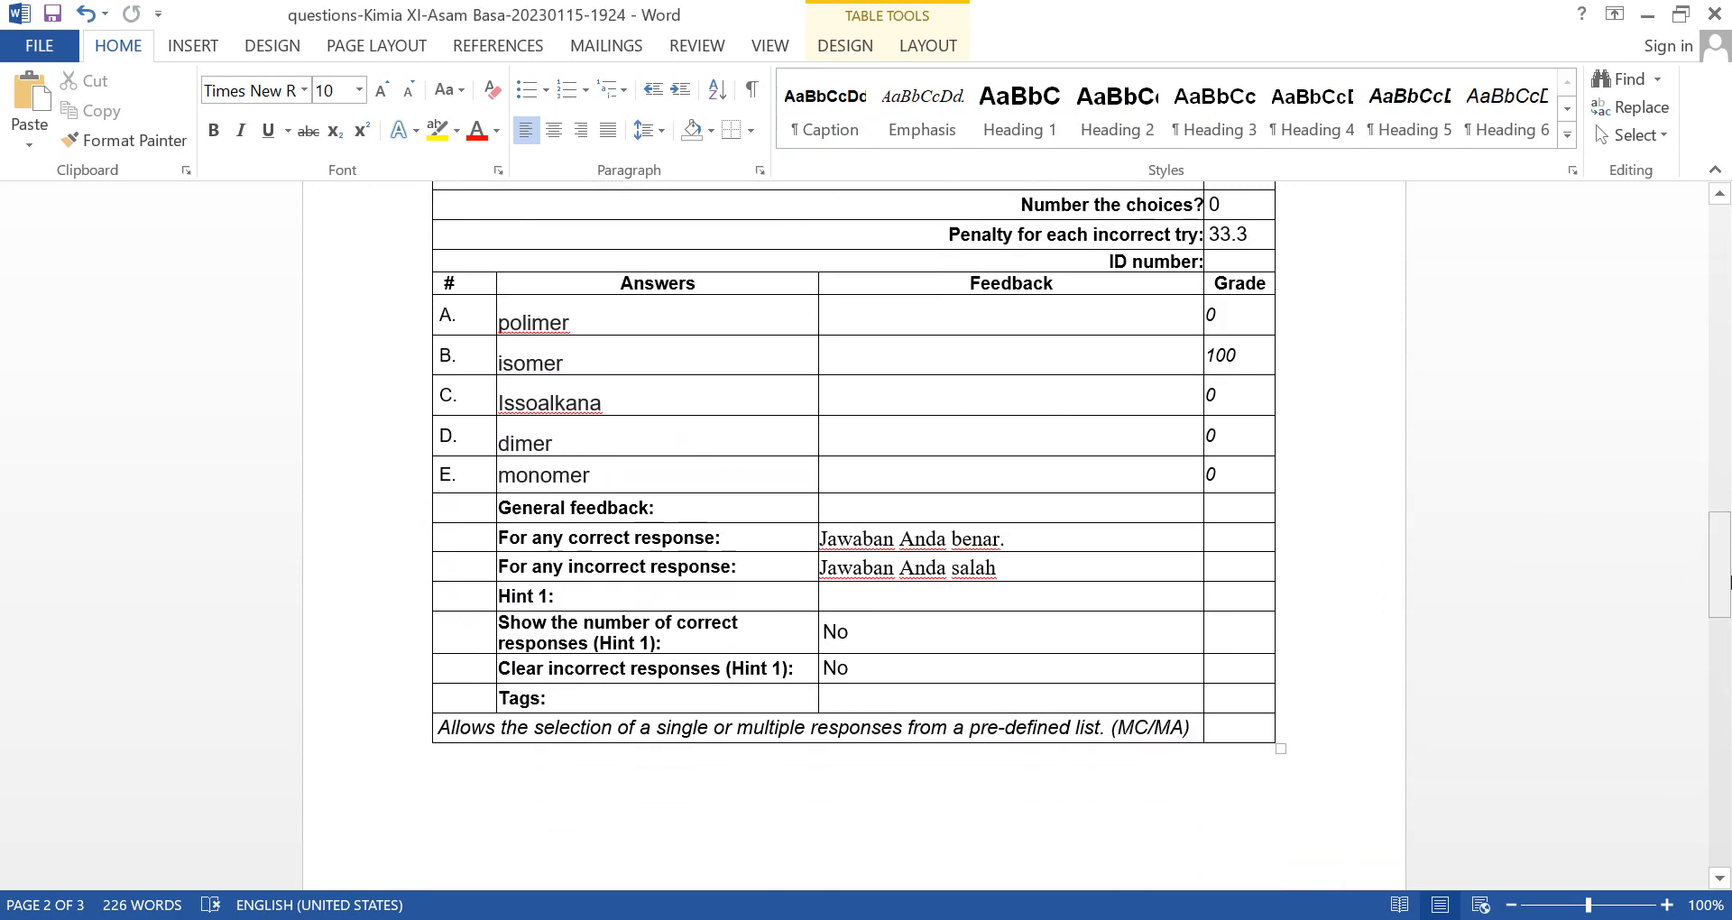
drag(643, 314, 700, 484)
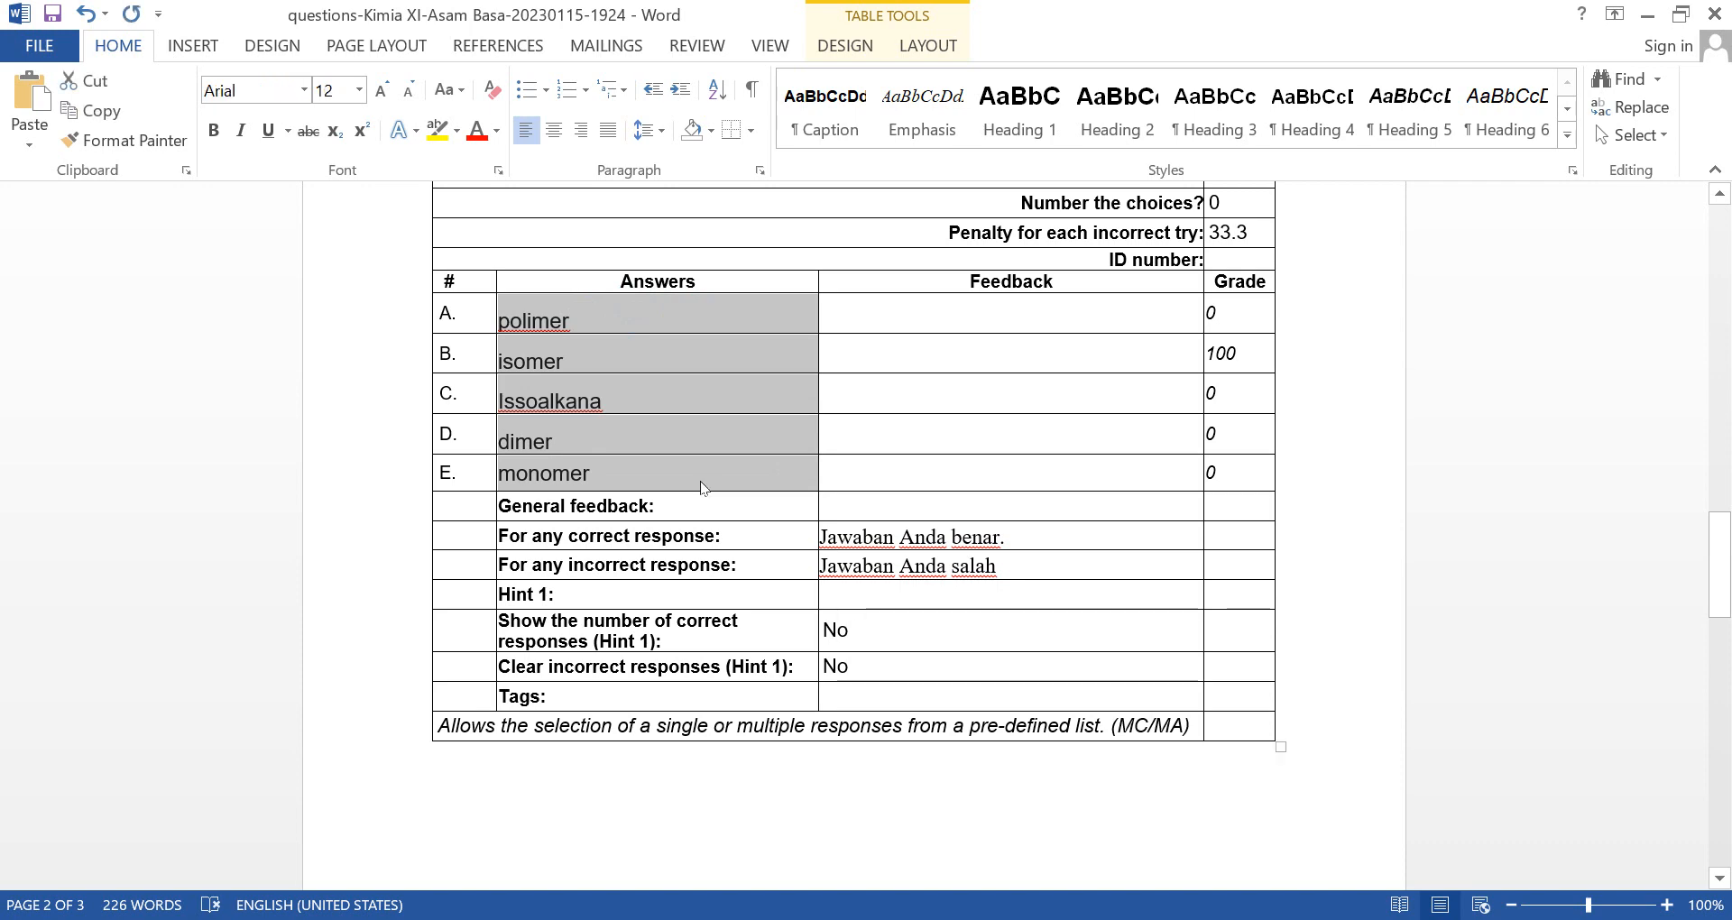
key(ctrl+v)
key(ctrl+z)
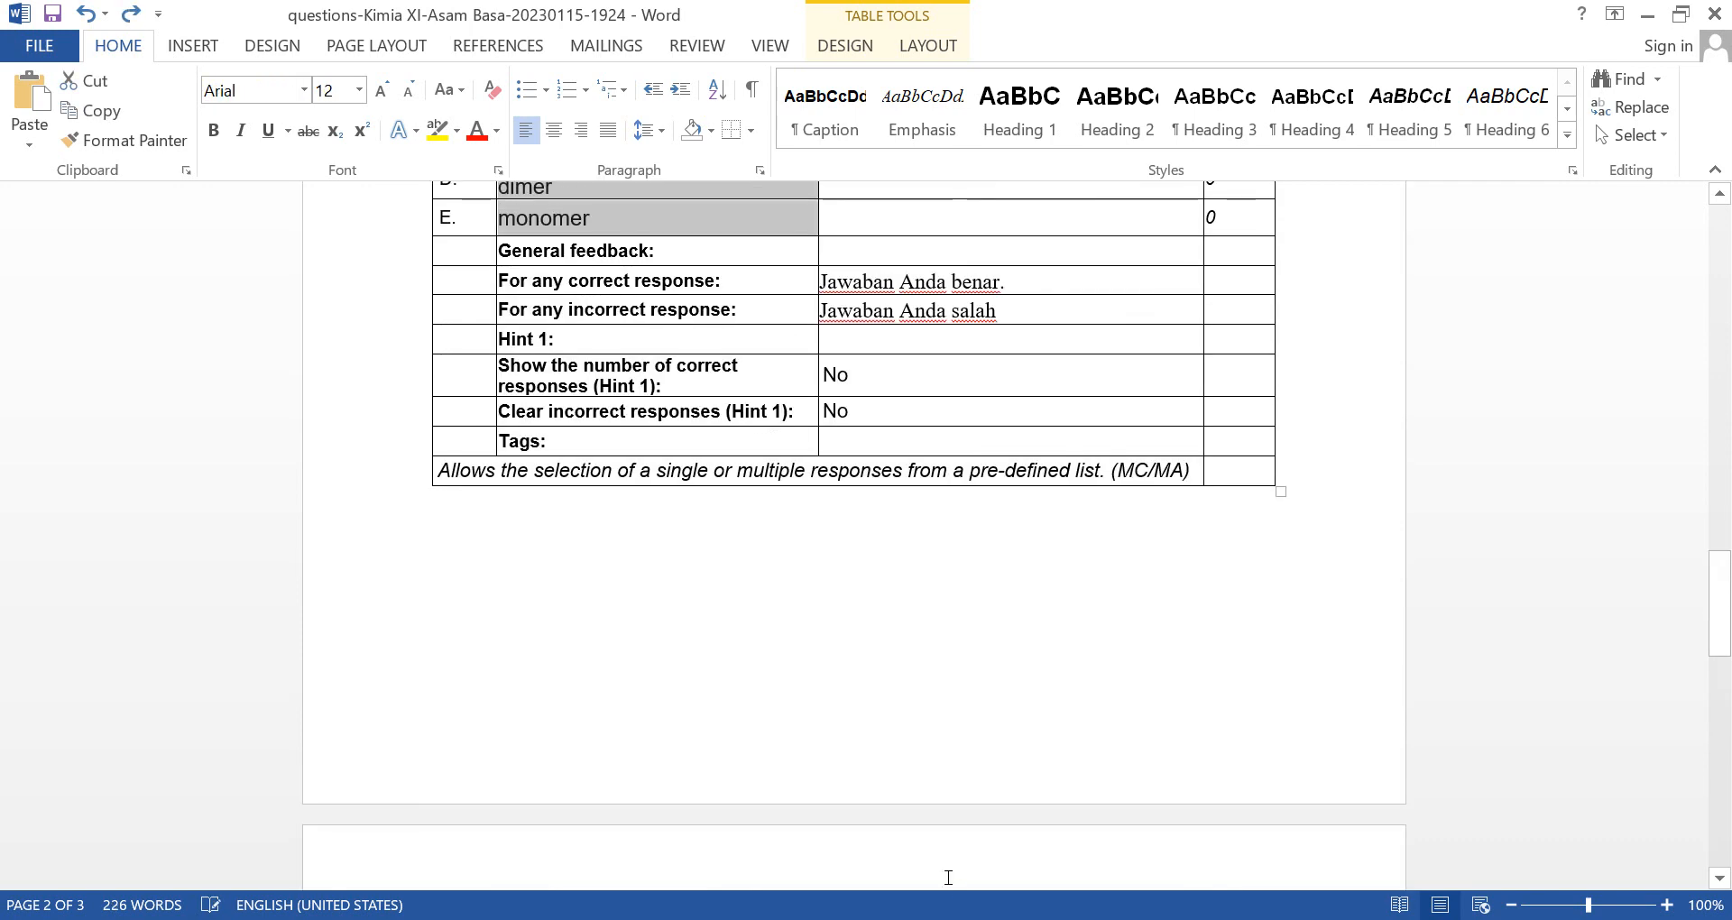
Return to Document1 and replace the line breaks between the five options with paragraph breaks.
click(1036, 919)
click(916, 838)
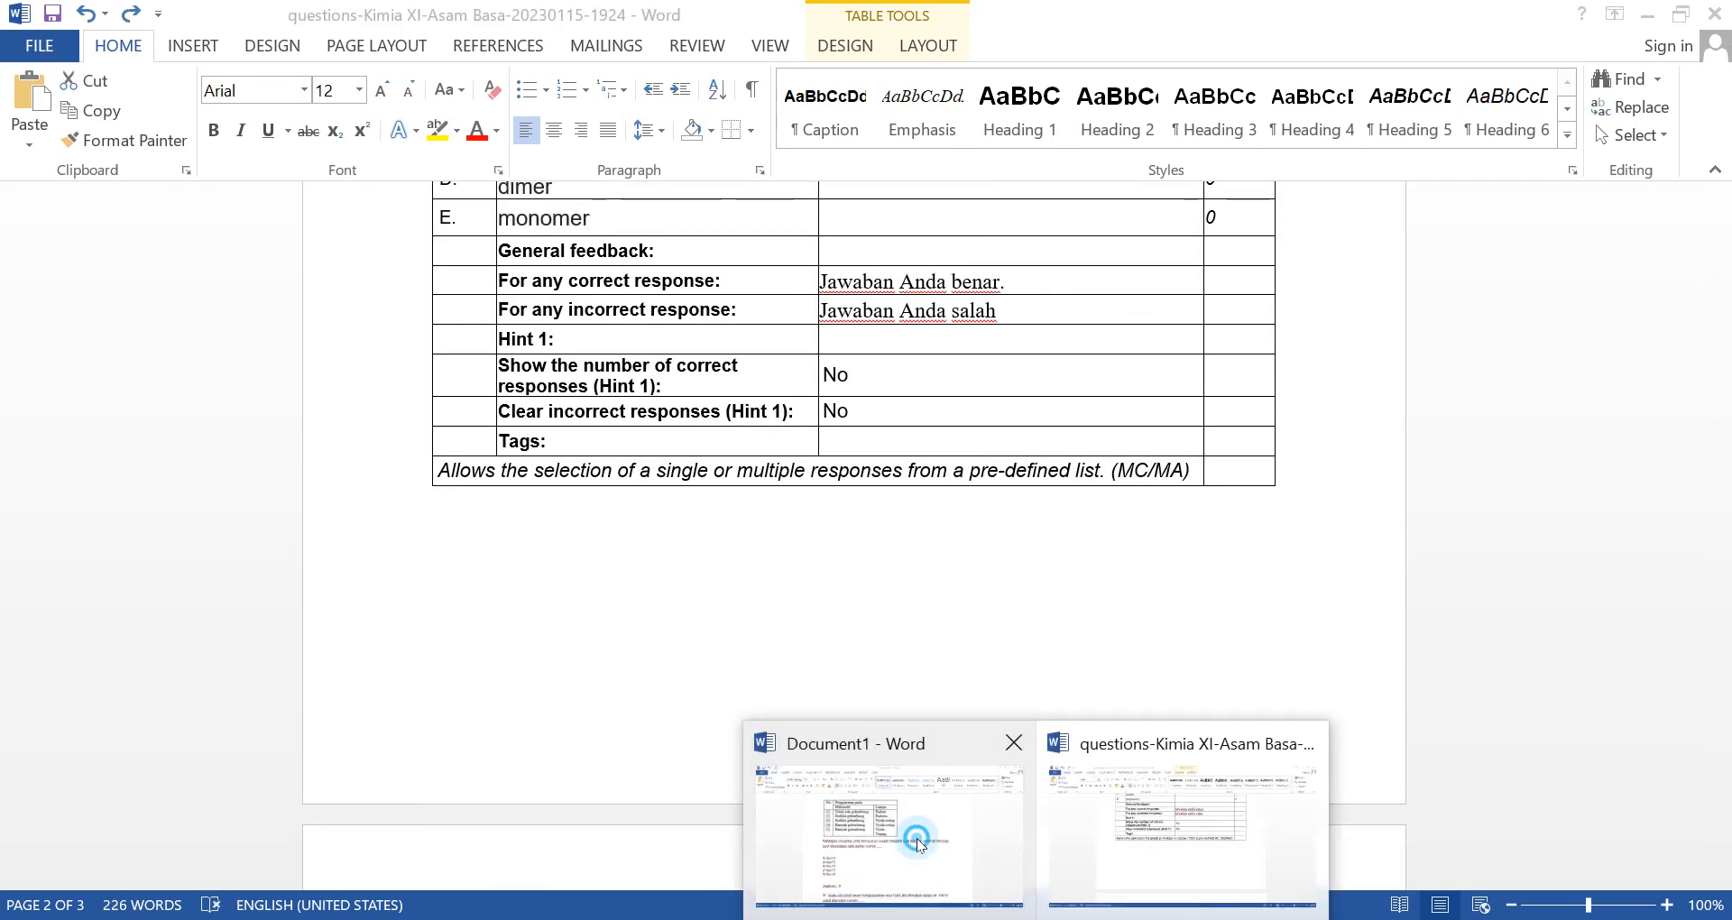
click(554, 642)
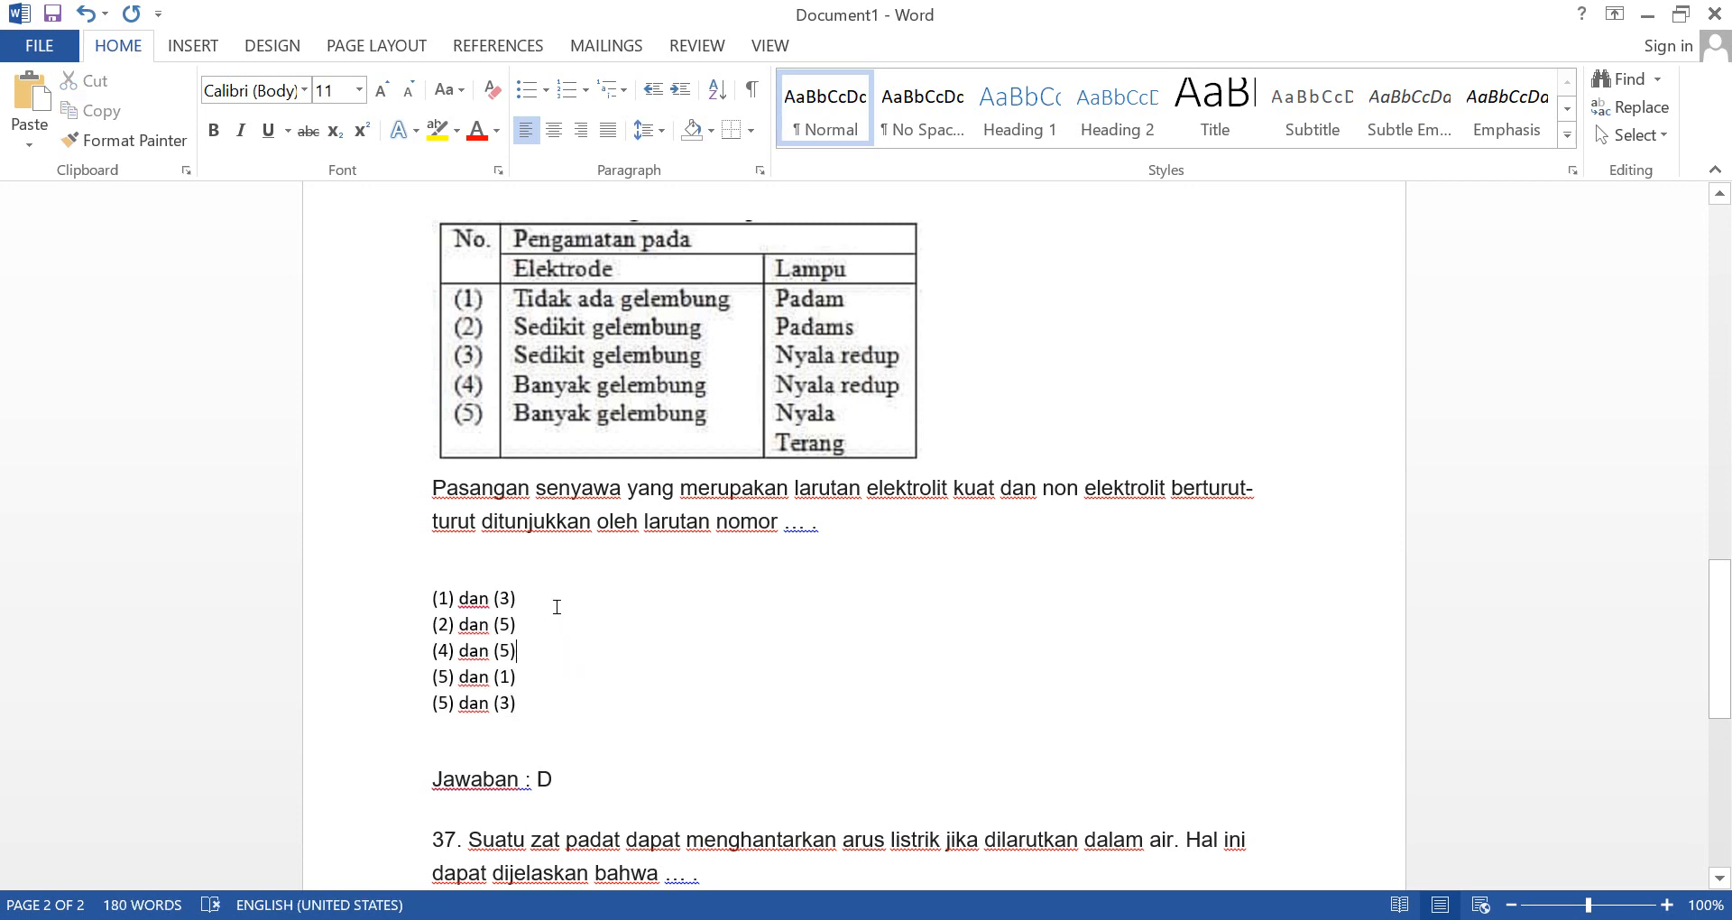
click(553, 602)
key(Return)
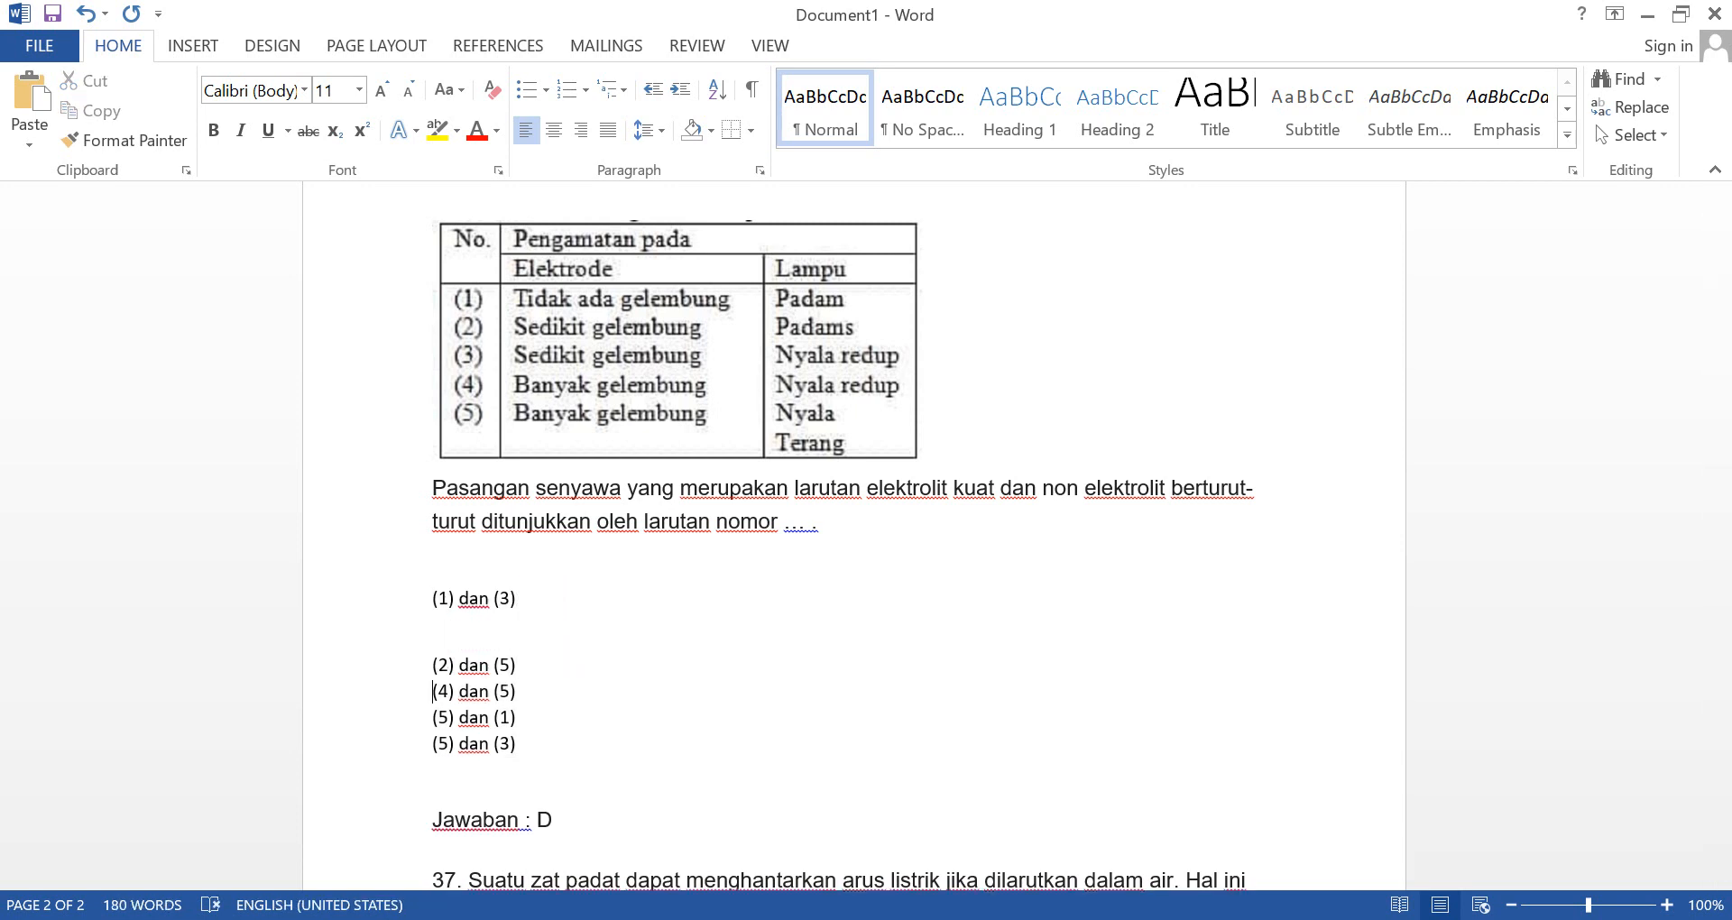
key(Return)
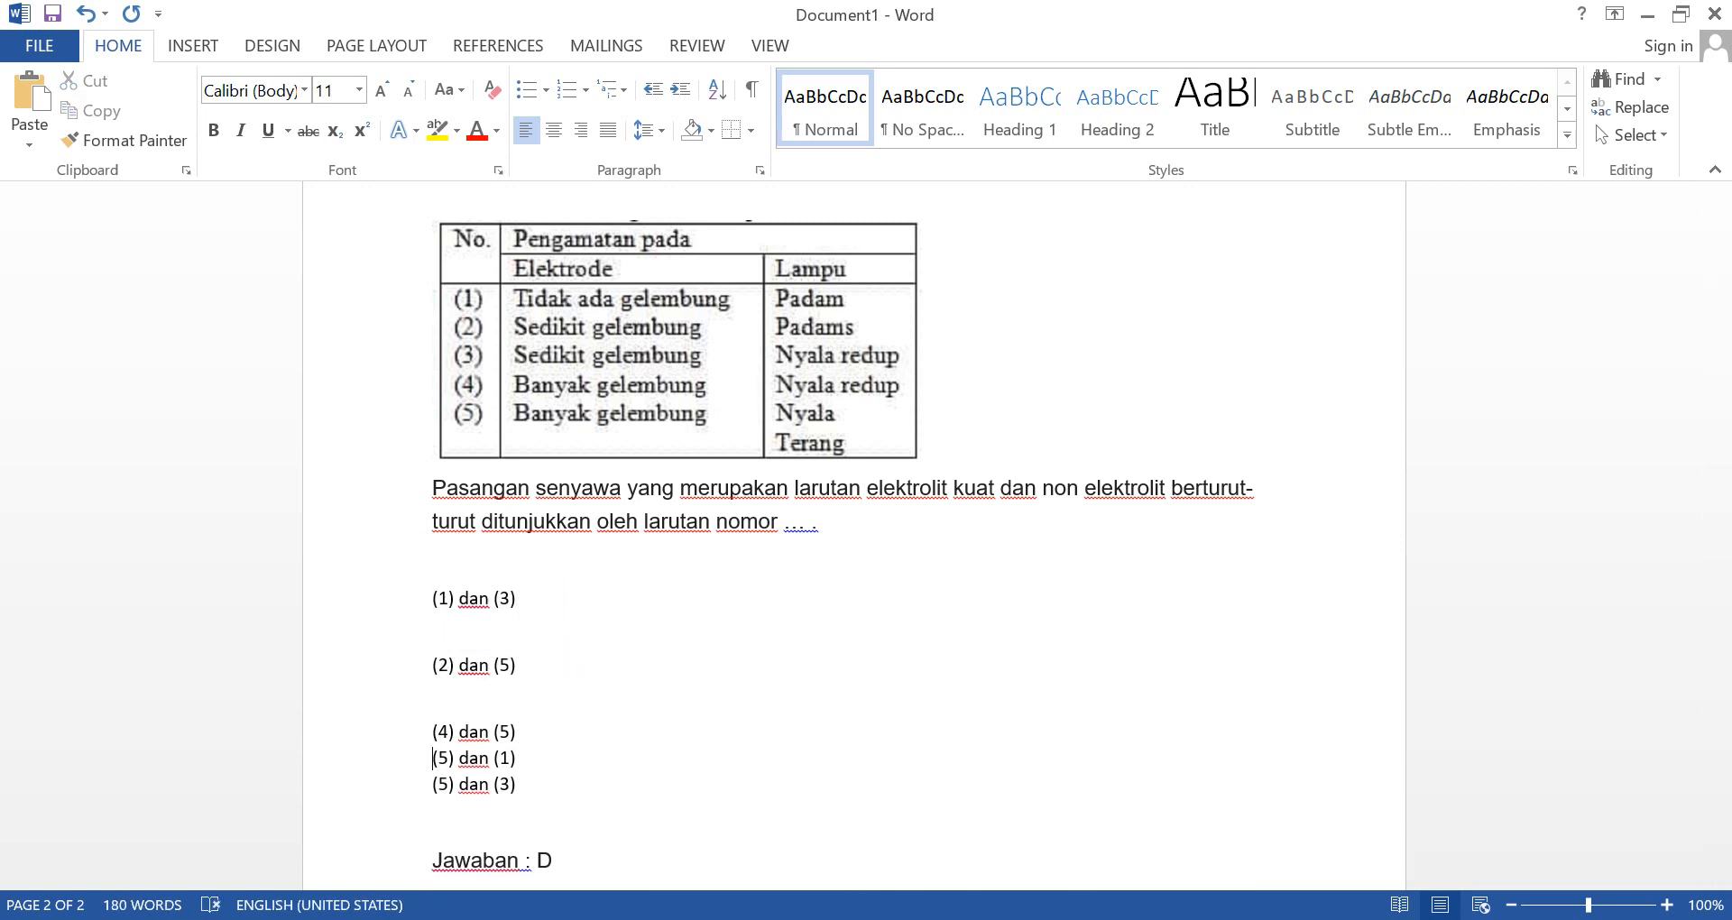
key(BackSpace)
key(Return)
key(BackSpace)
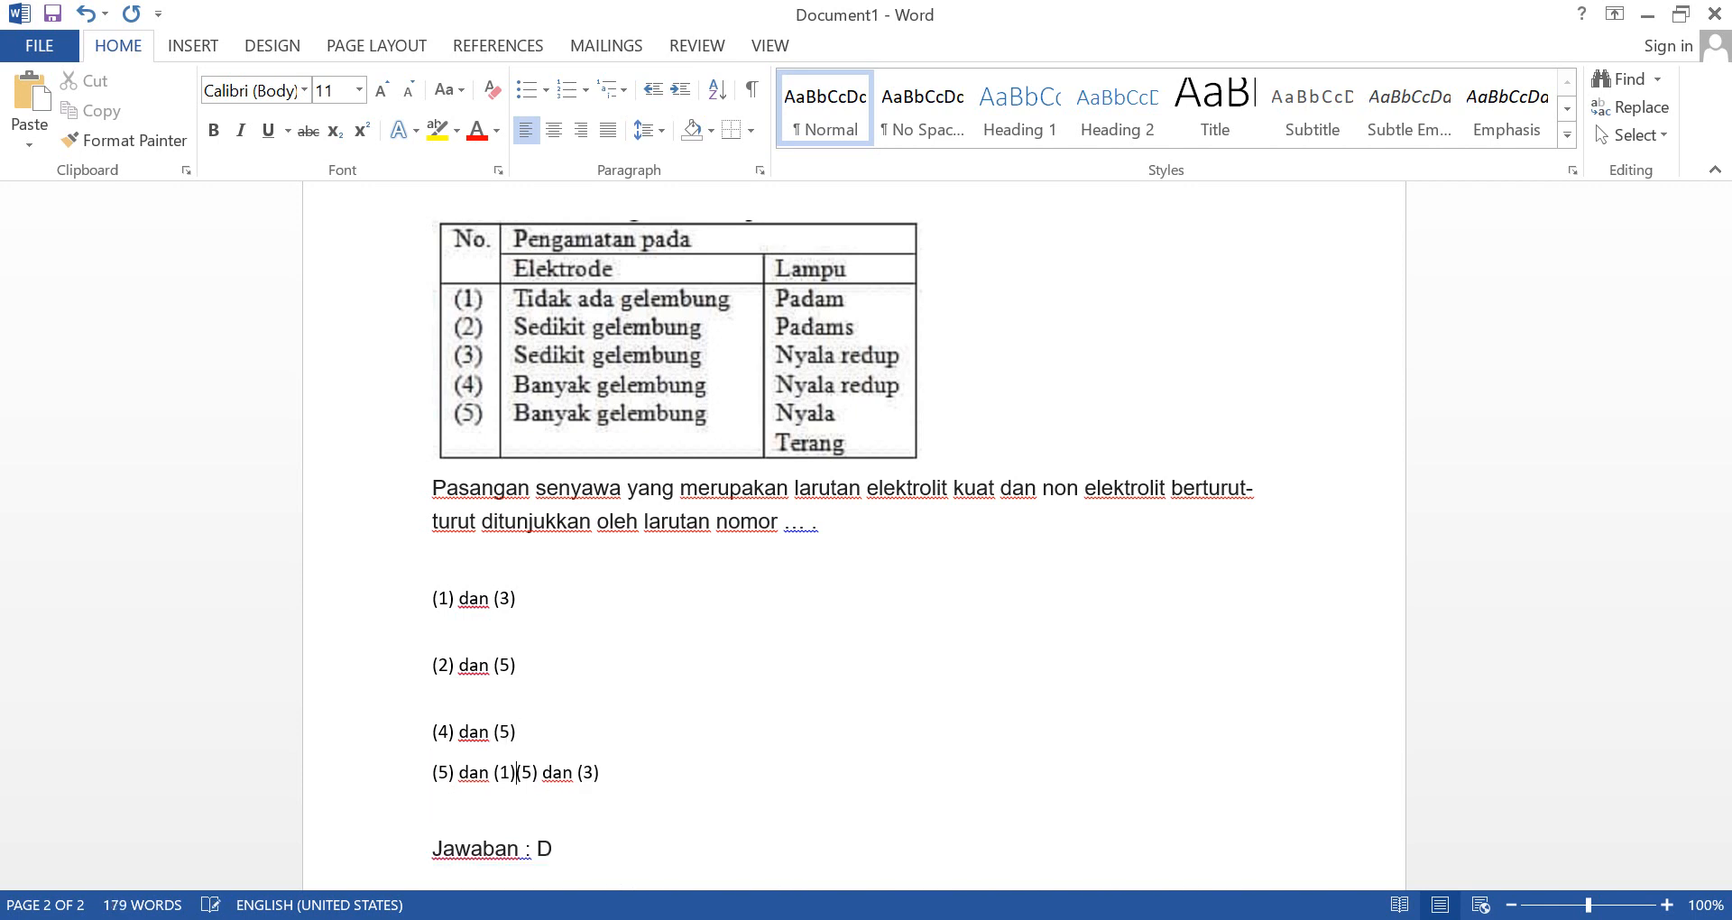
key(Return)
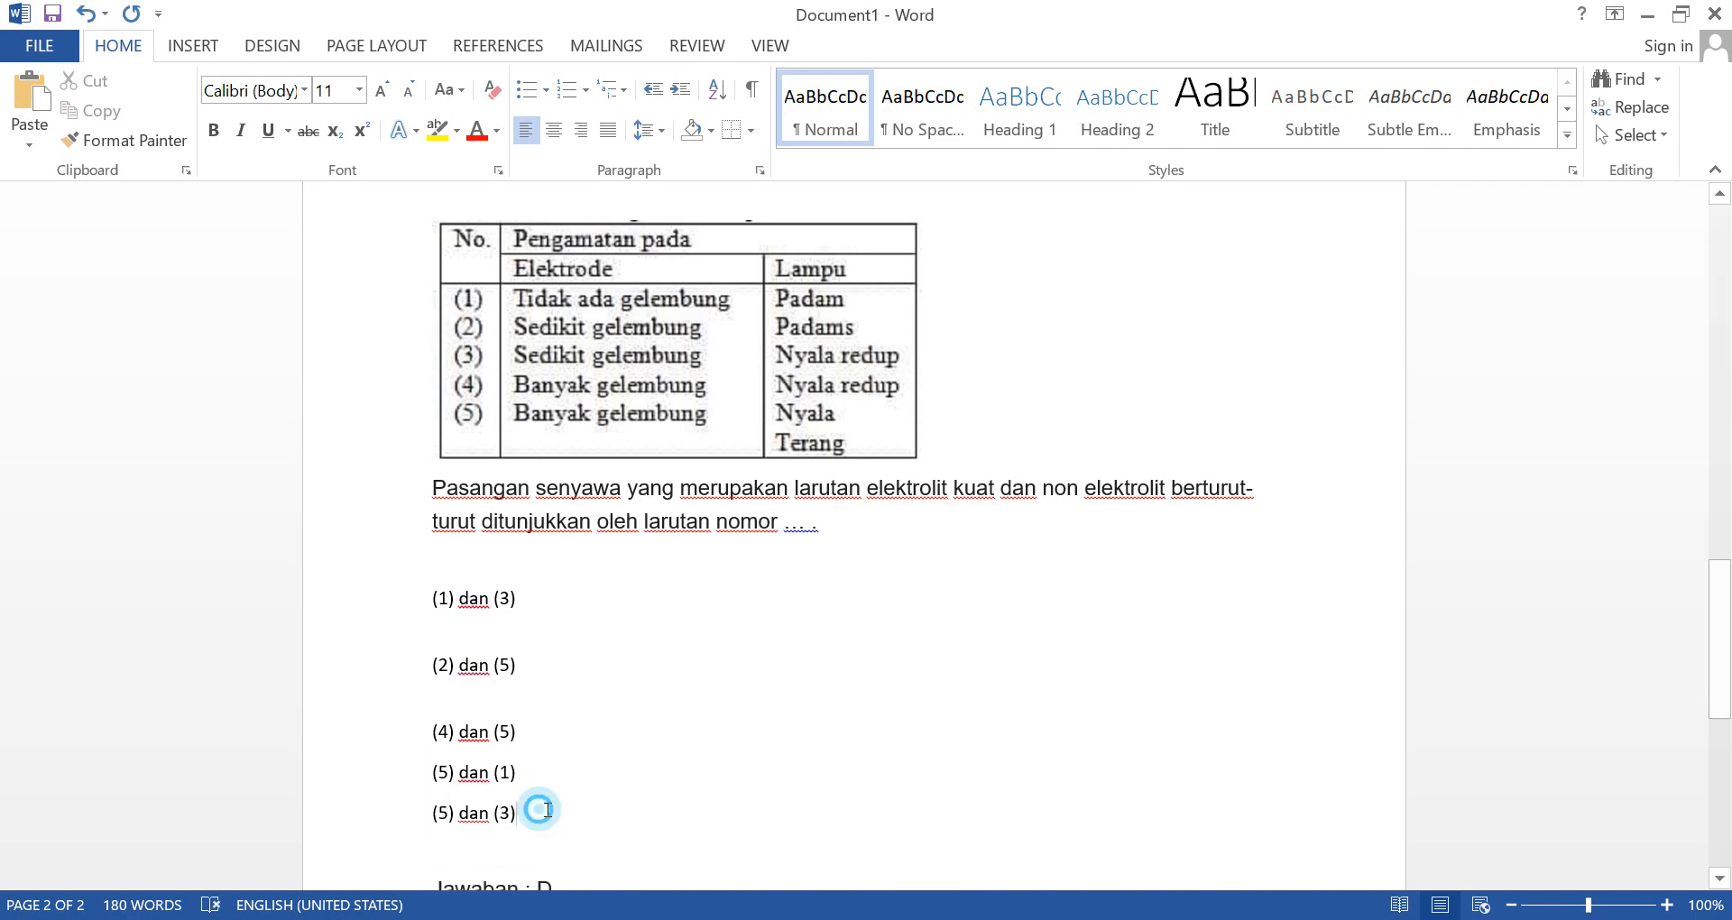
Test automatic numbering on the five separated options and remove it again.
drag(537, 809, 421, 617)
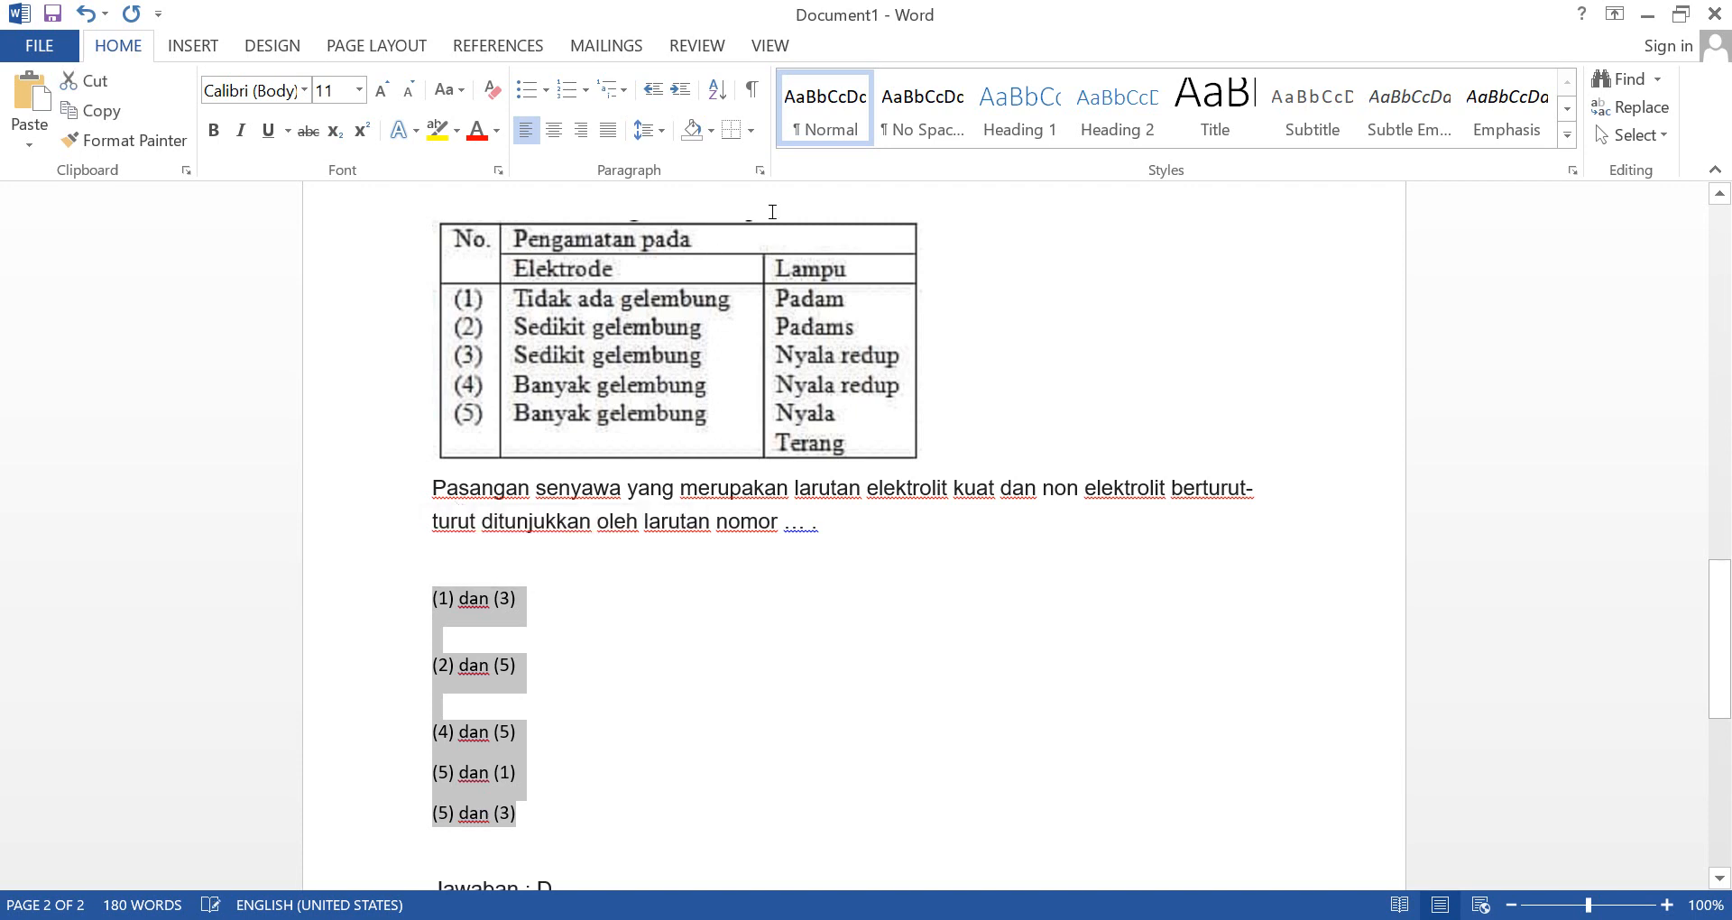
click(570, 90)
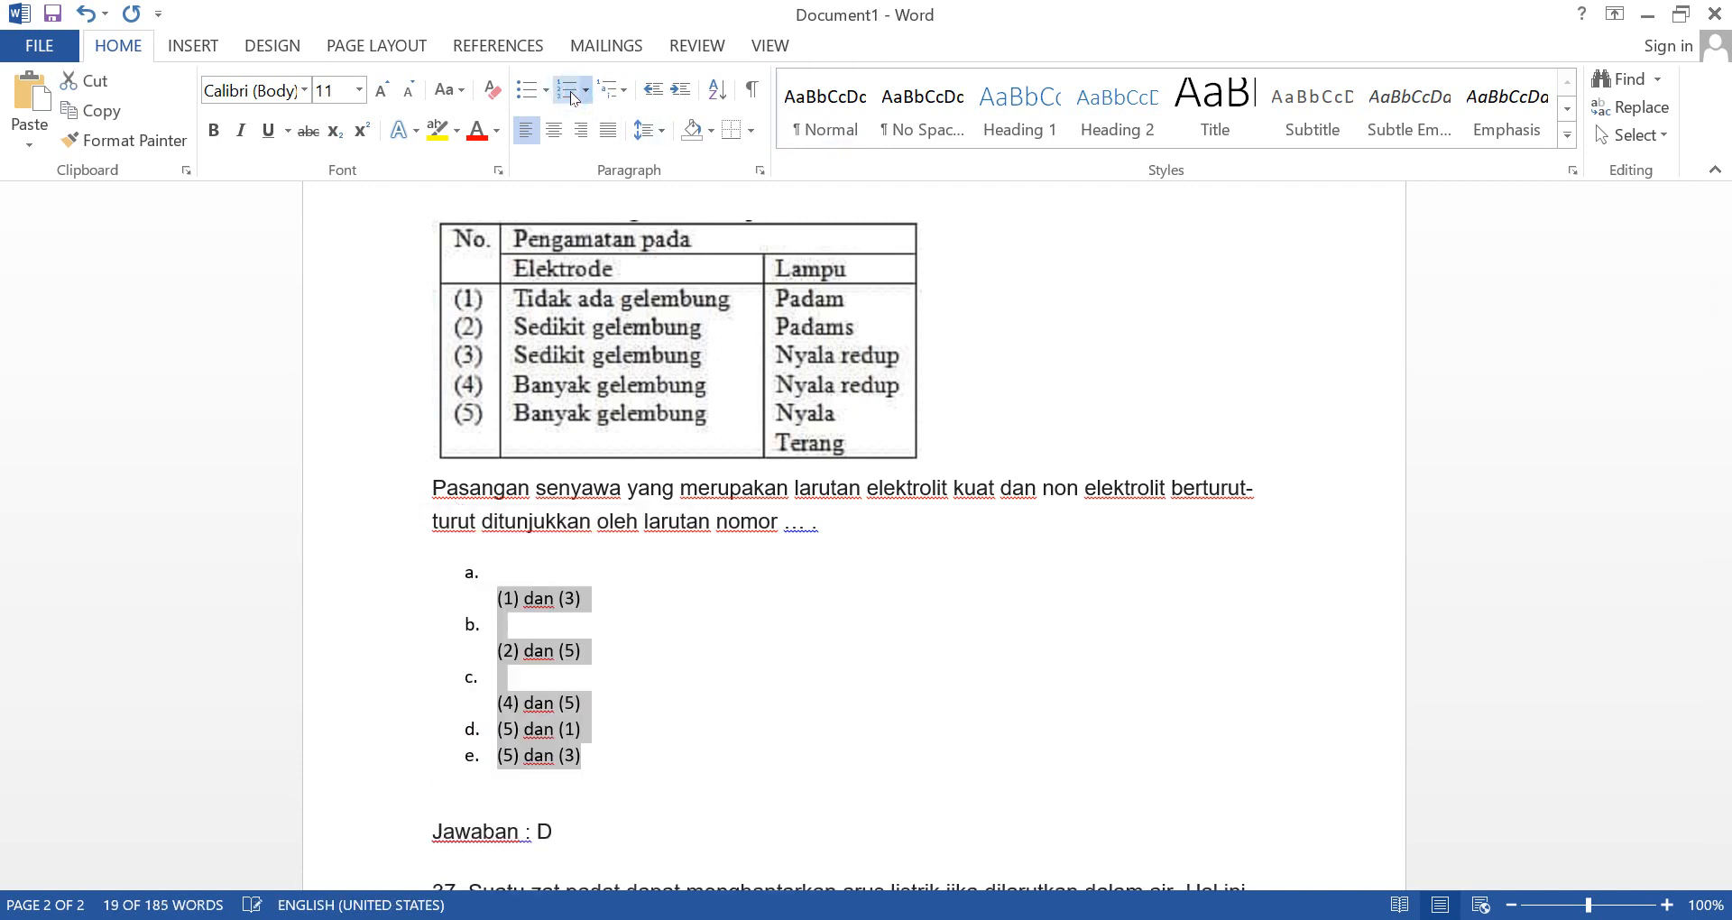
click(570, 90)
Delete the blank lines between the first three options and remove the space after paragraph for all five.
key(Right)
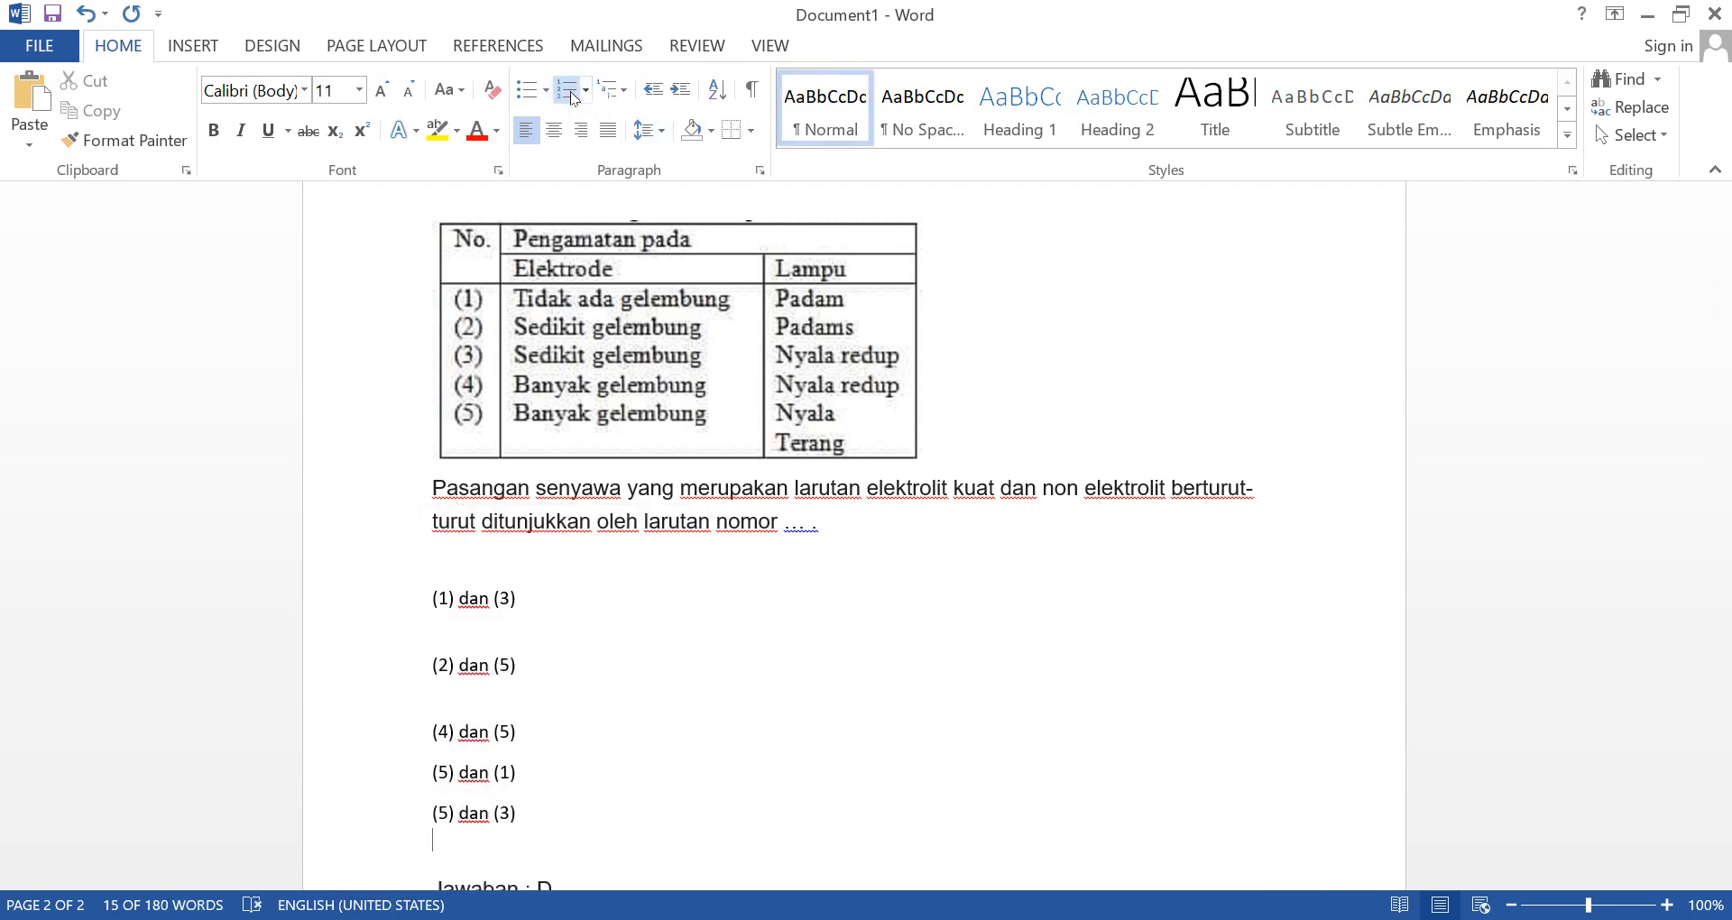
key(BackSpace)
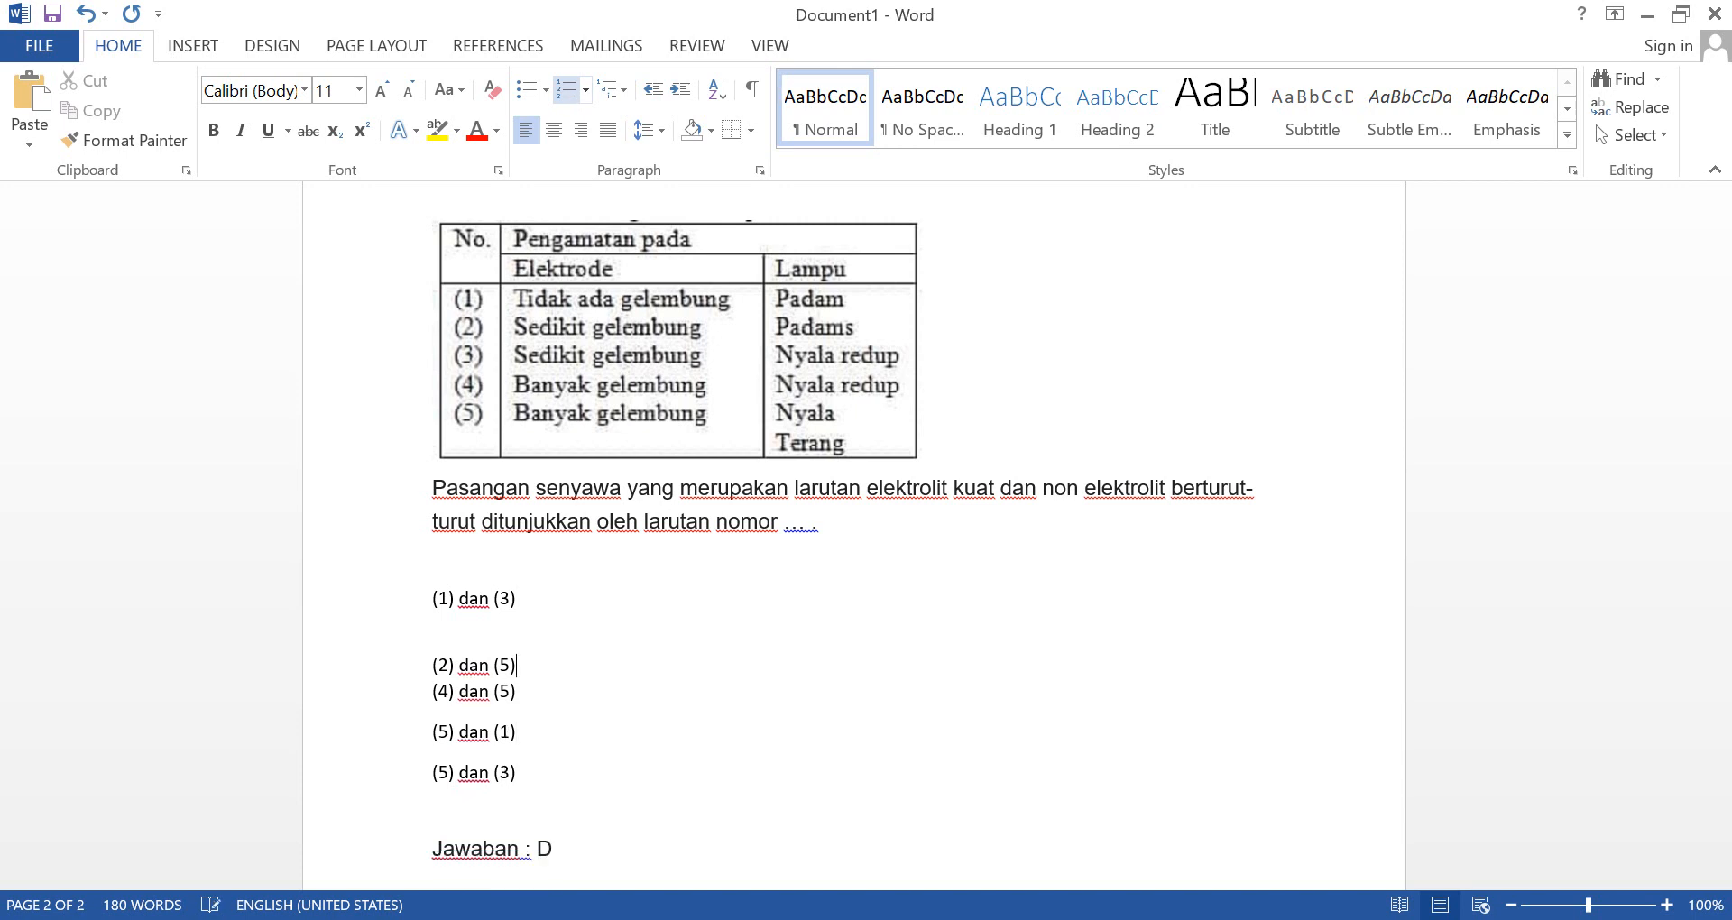
key(BackSpace)
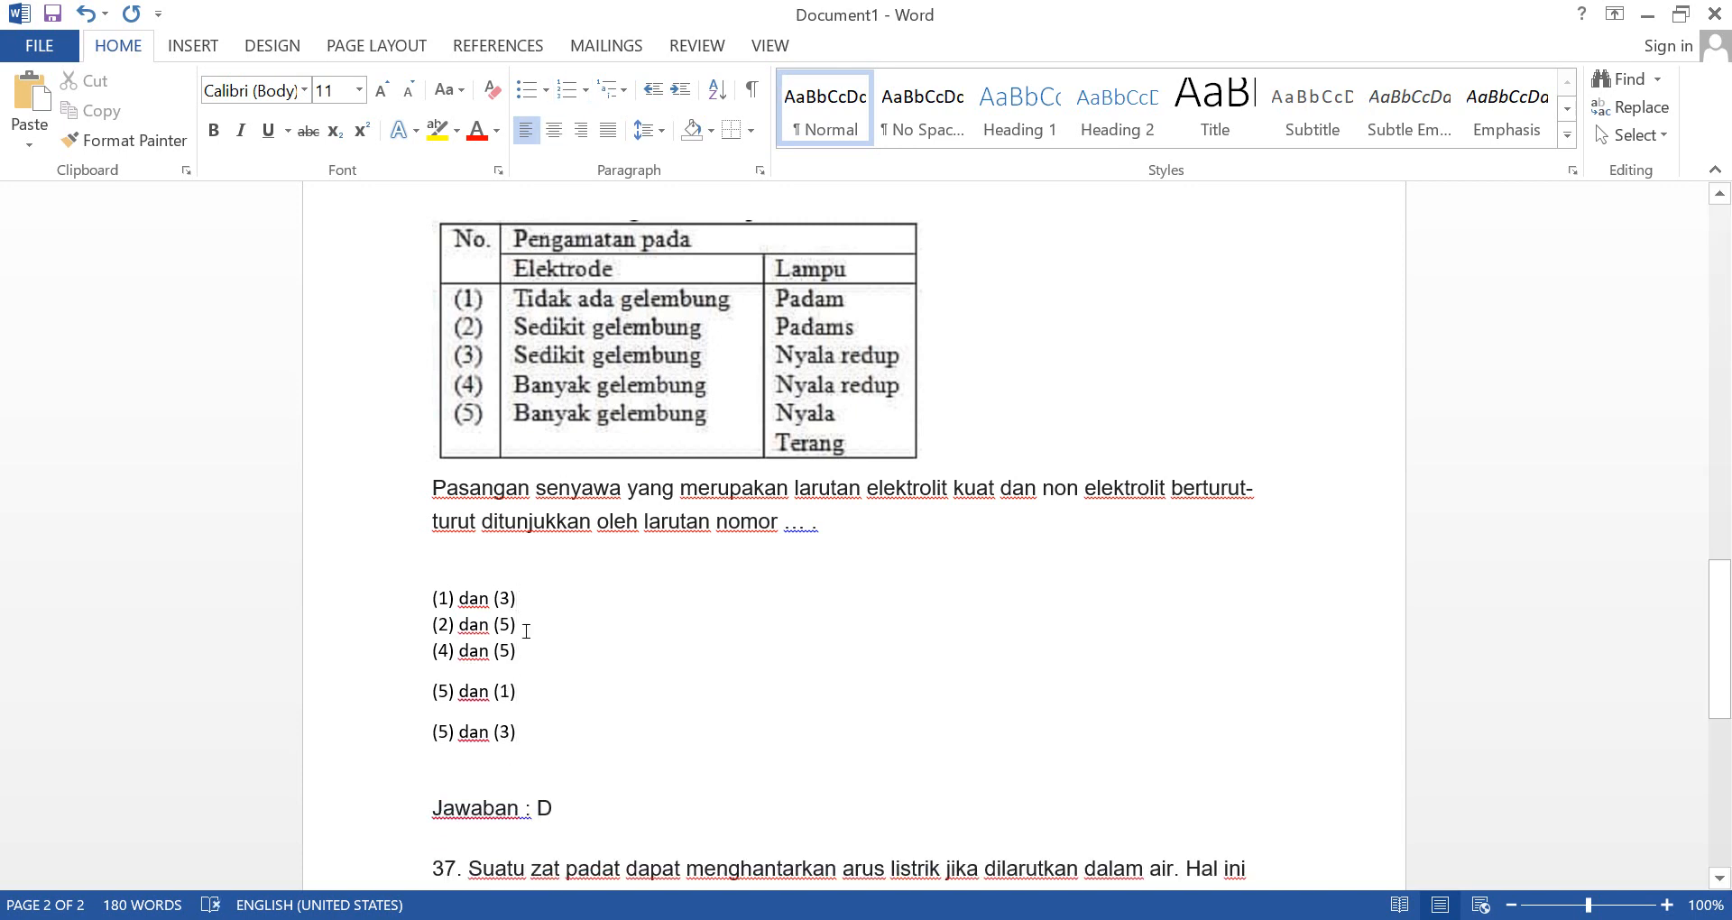
drag(532, 745, 425, 600)
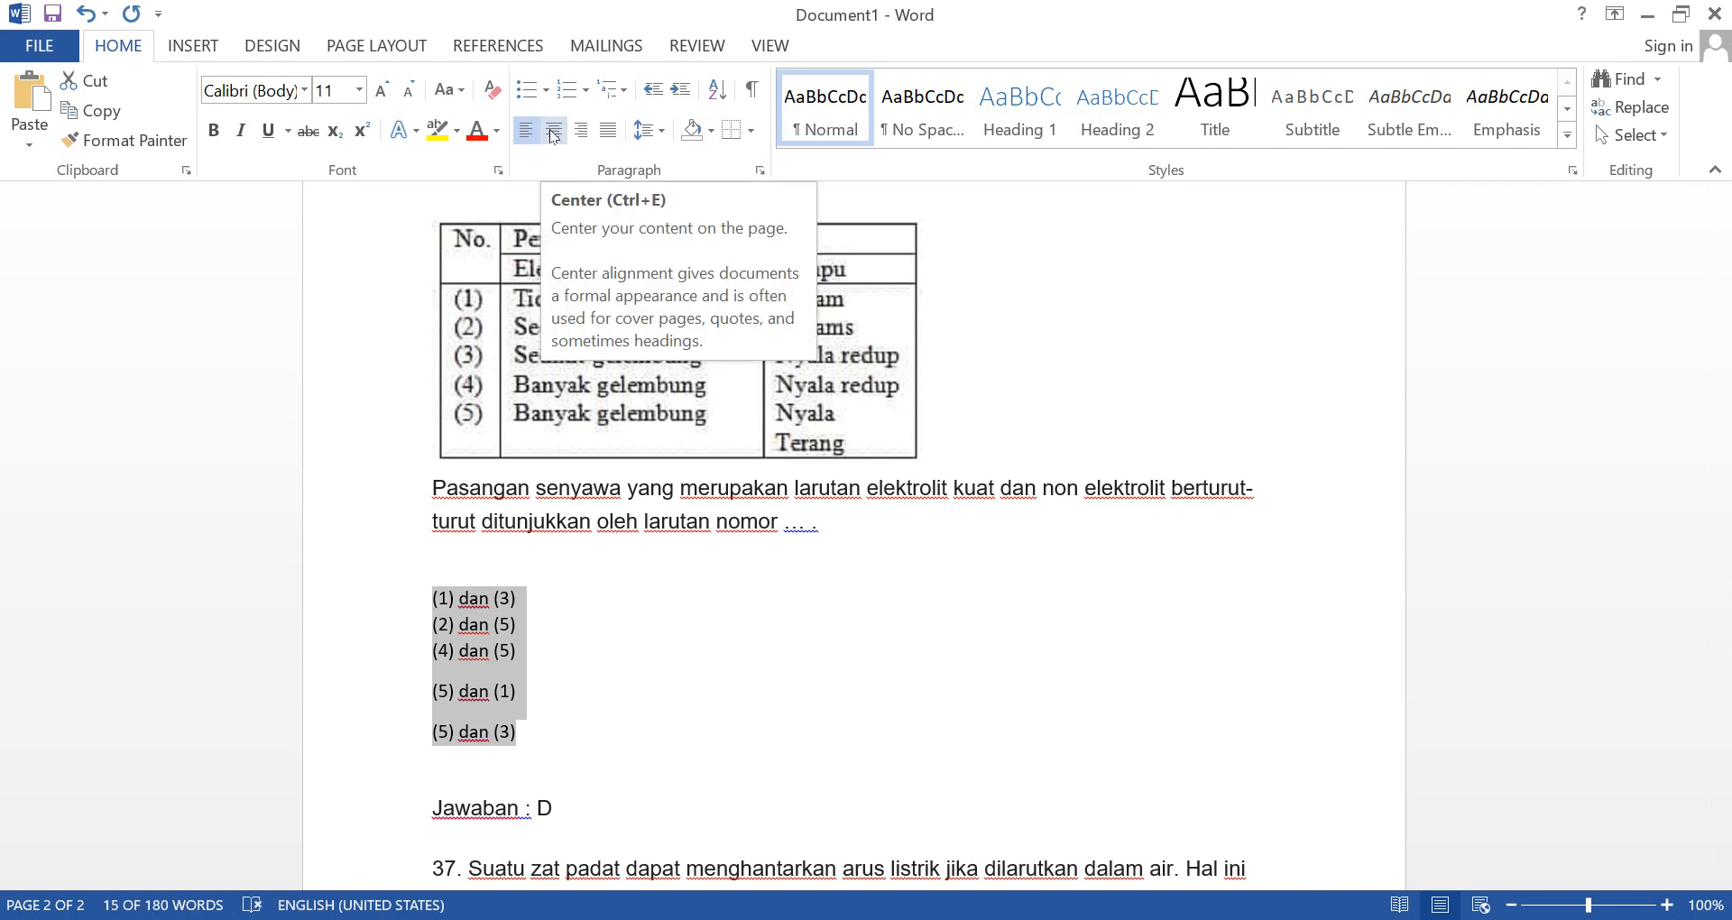
click(646, 130)
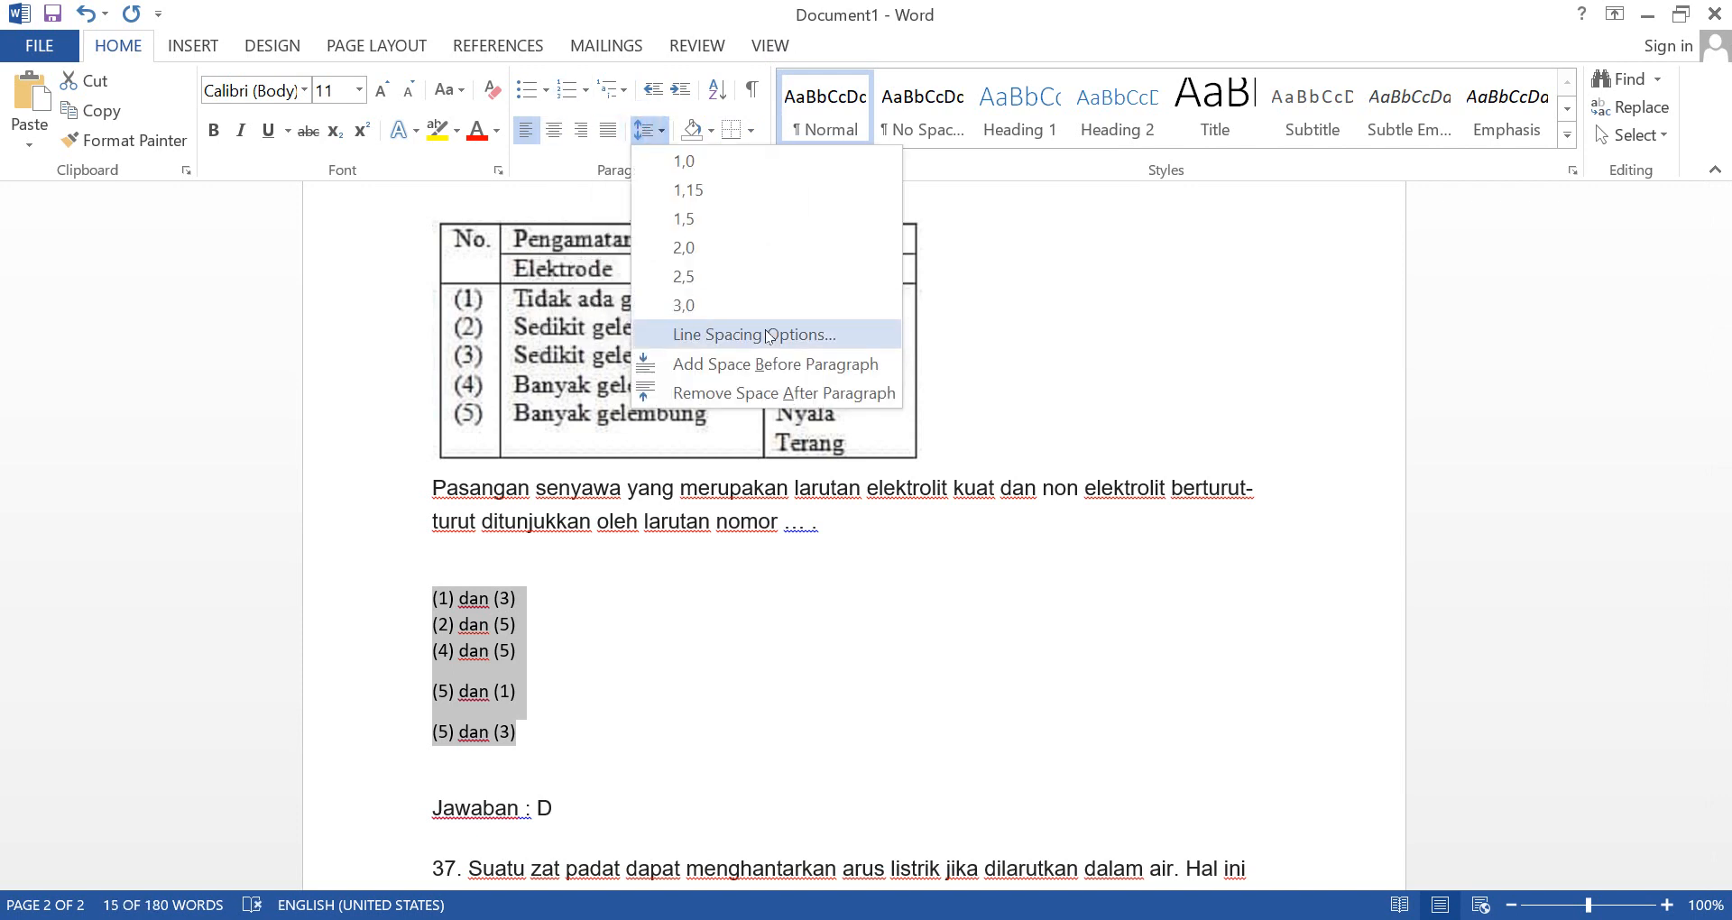
click(806, 392)
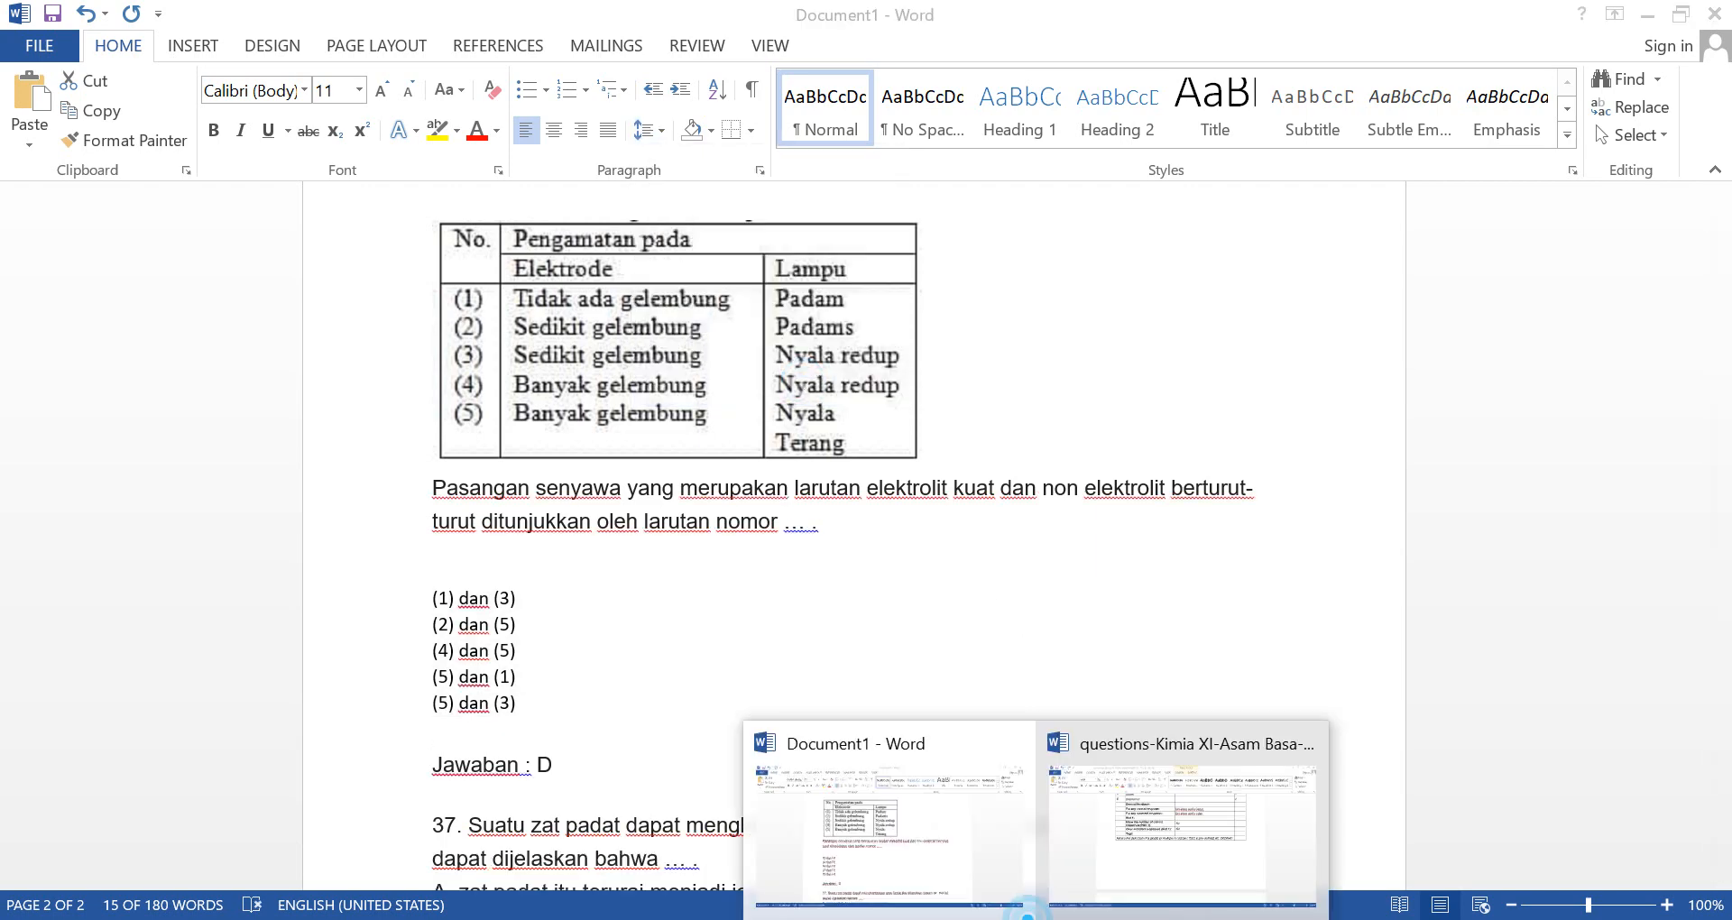
In the questions document, paste the five copied options over the answers from polimer to monomer in rows A to E.
click(1187, 816)
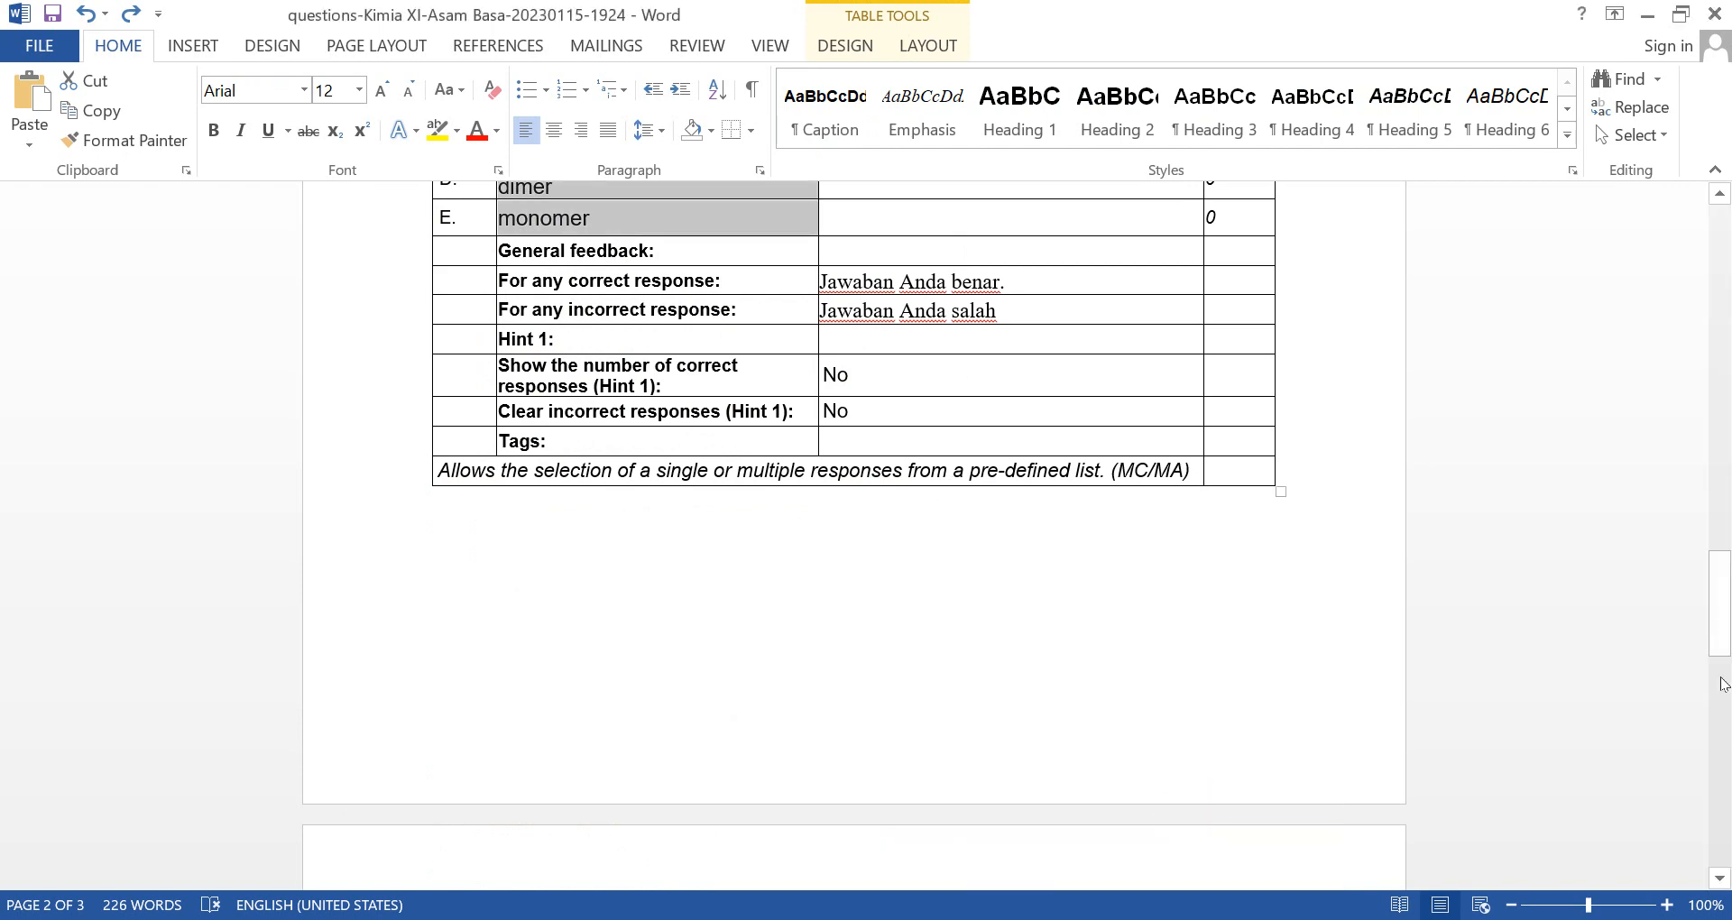
drag(1721, 632, 1723, 563)
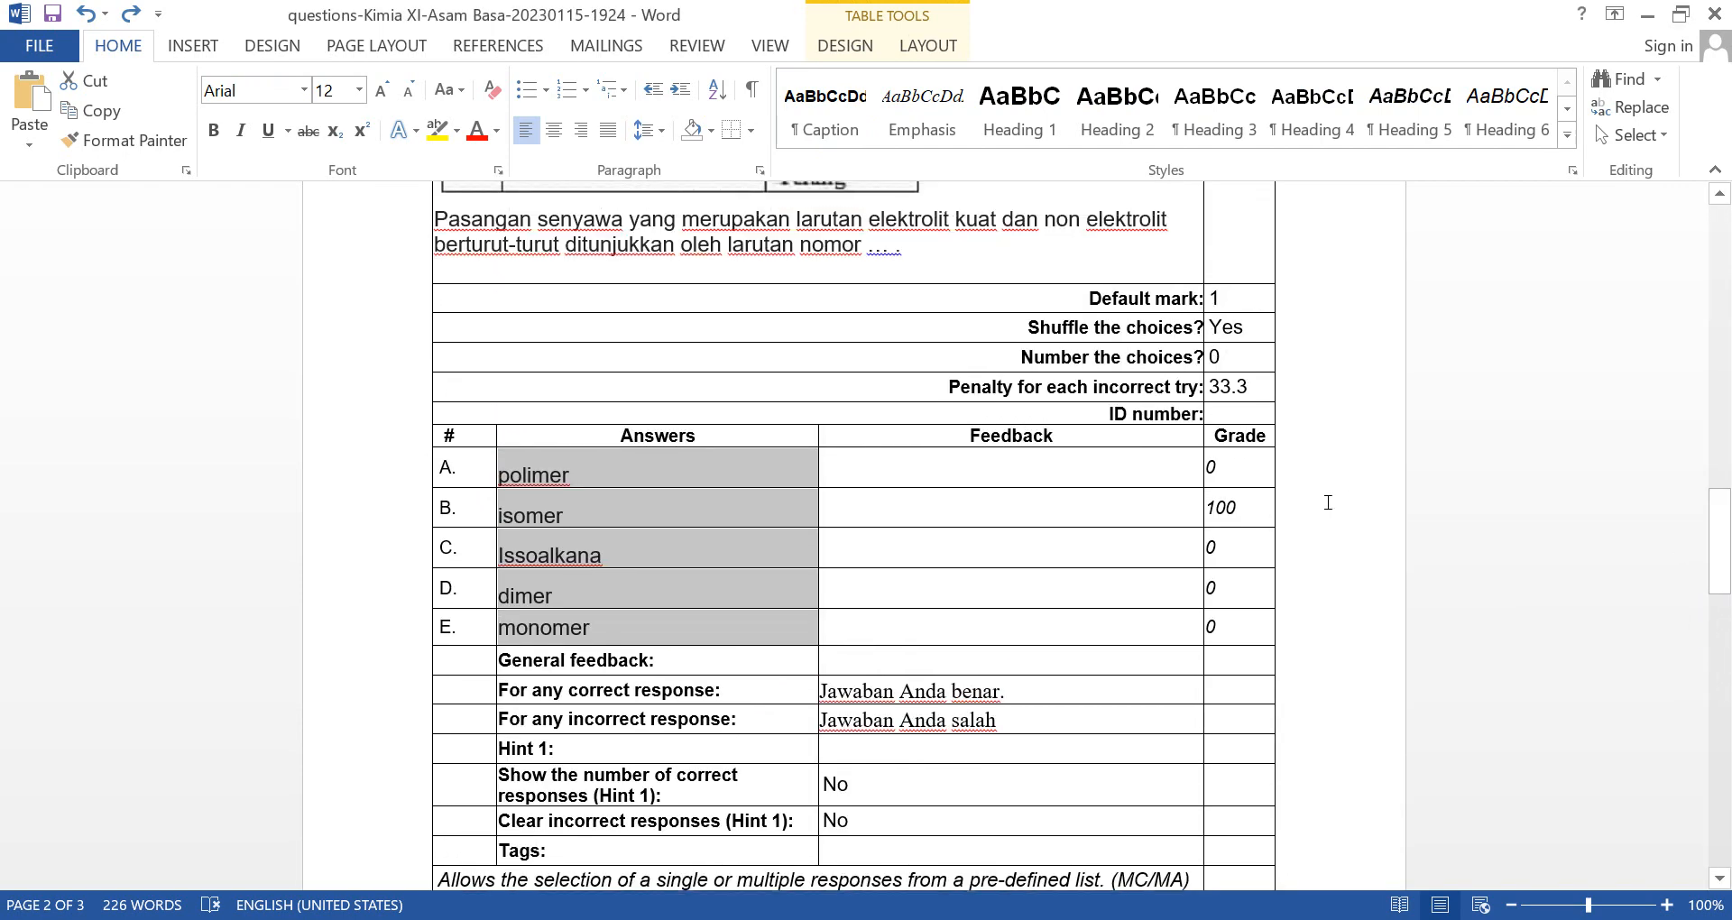
text((1) dan (3) (2) dan (5) (4) dan (5) (5) dan (1) (5) dan (3) (1) dan (3) (2) dan (5) (4) dan (5) (5) dan (1))
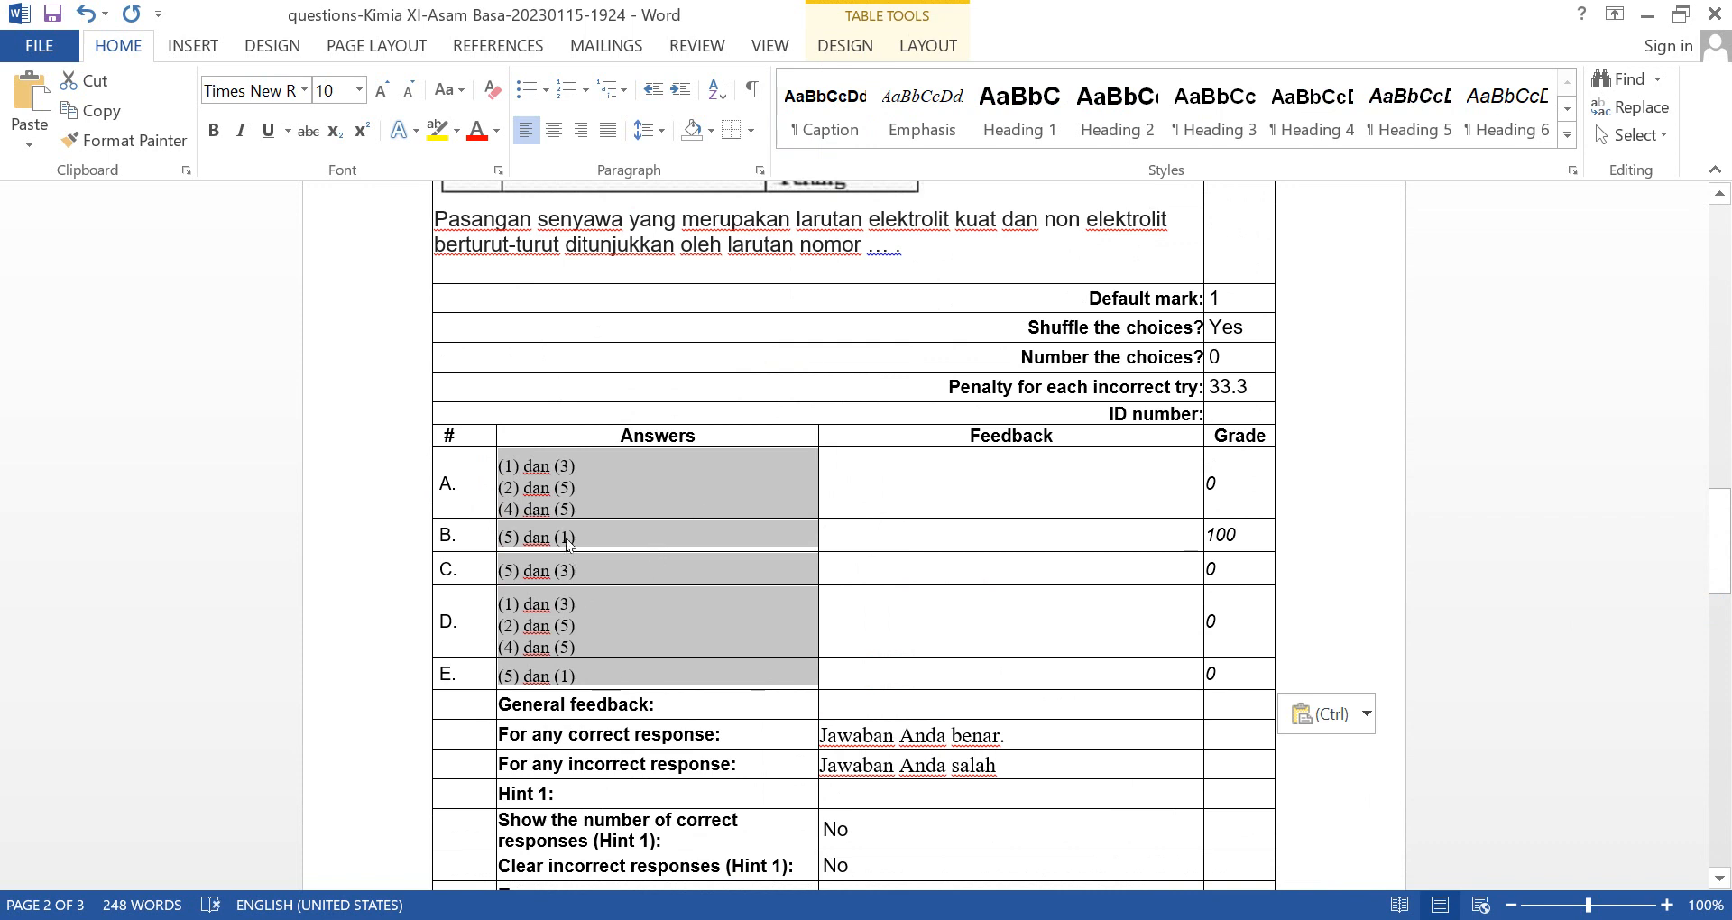
Try to replace the answer in row B with the contents of row A, and undo the paste.
click(611, 488)
drag(583, 507, 489, 496)
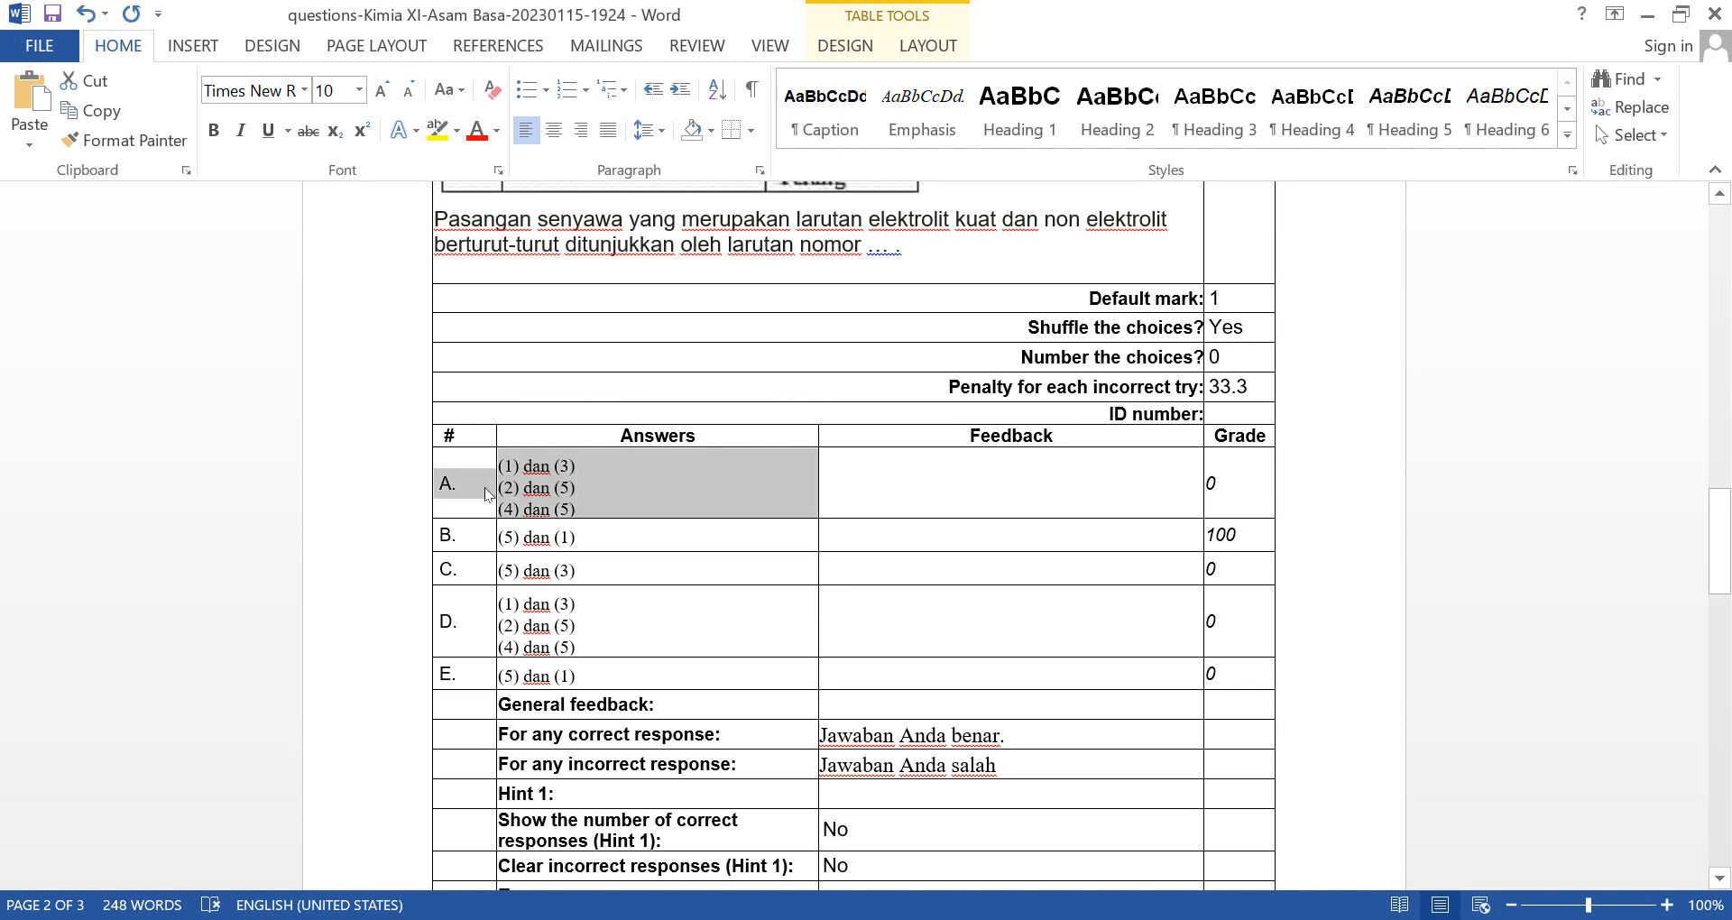
drag(591, 536, 507, 558)
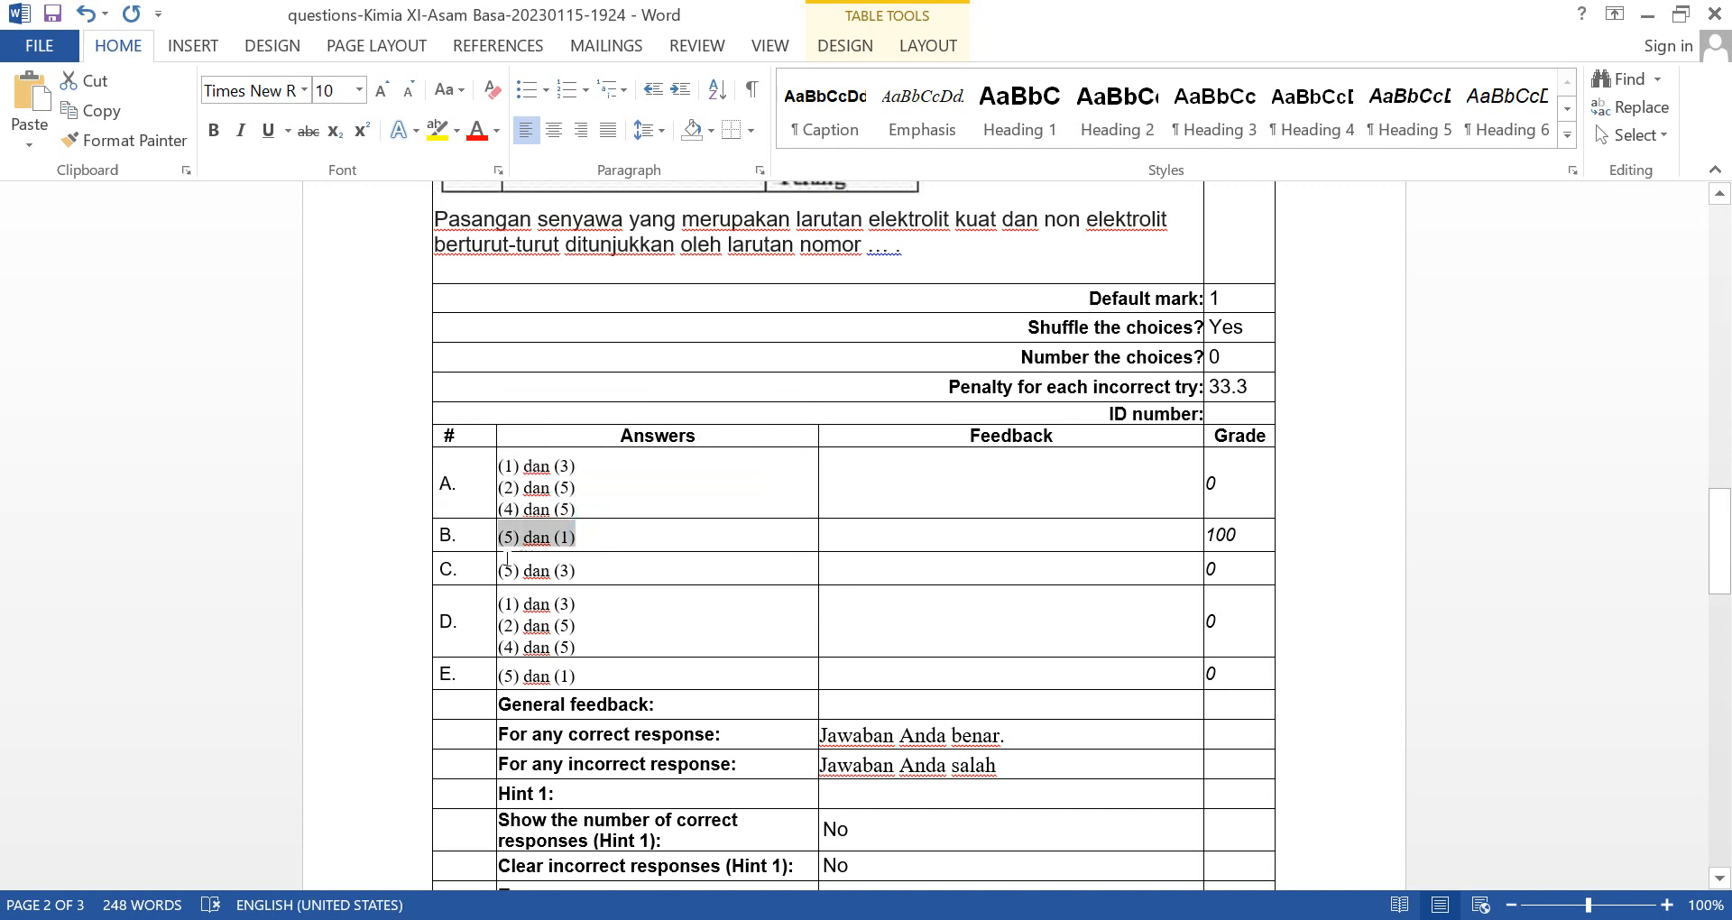
text(C.	(1) dan (3) (2) dan (5) (4) dan (5))
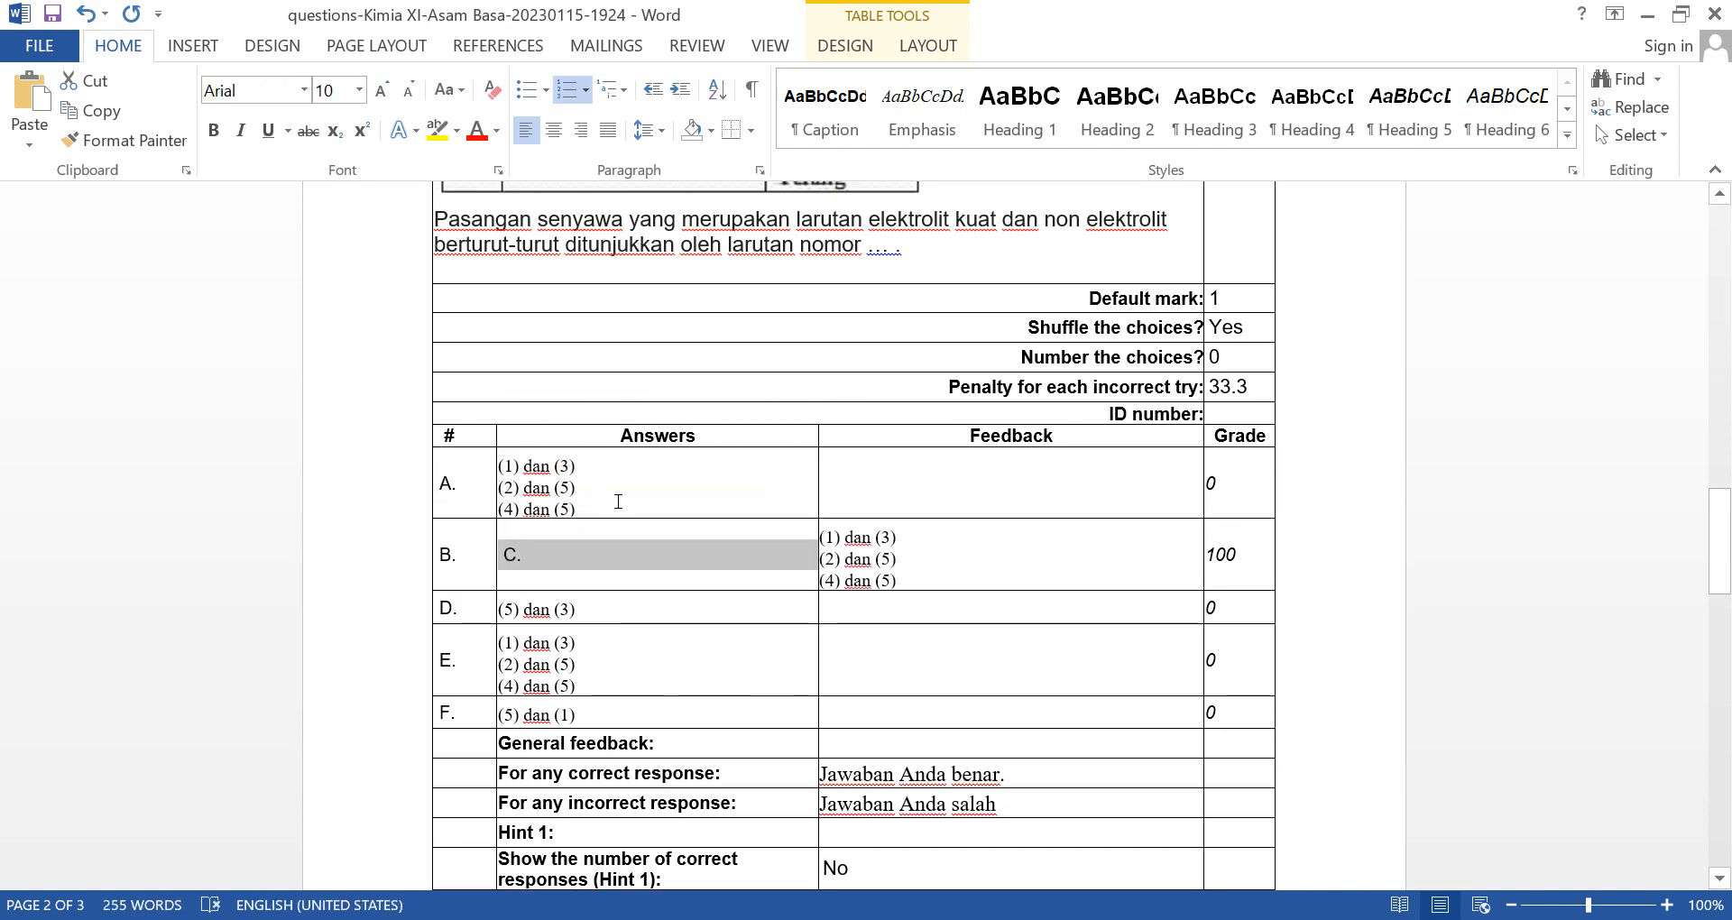
key(ctrl+z)
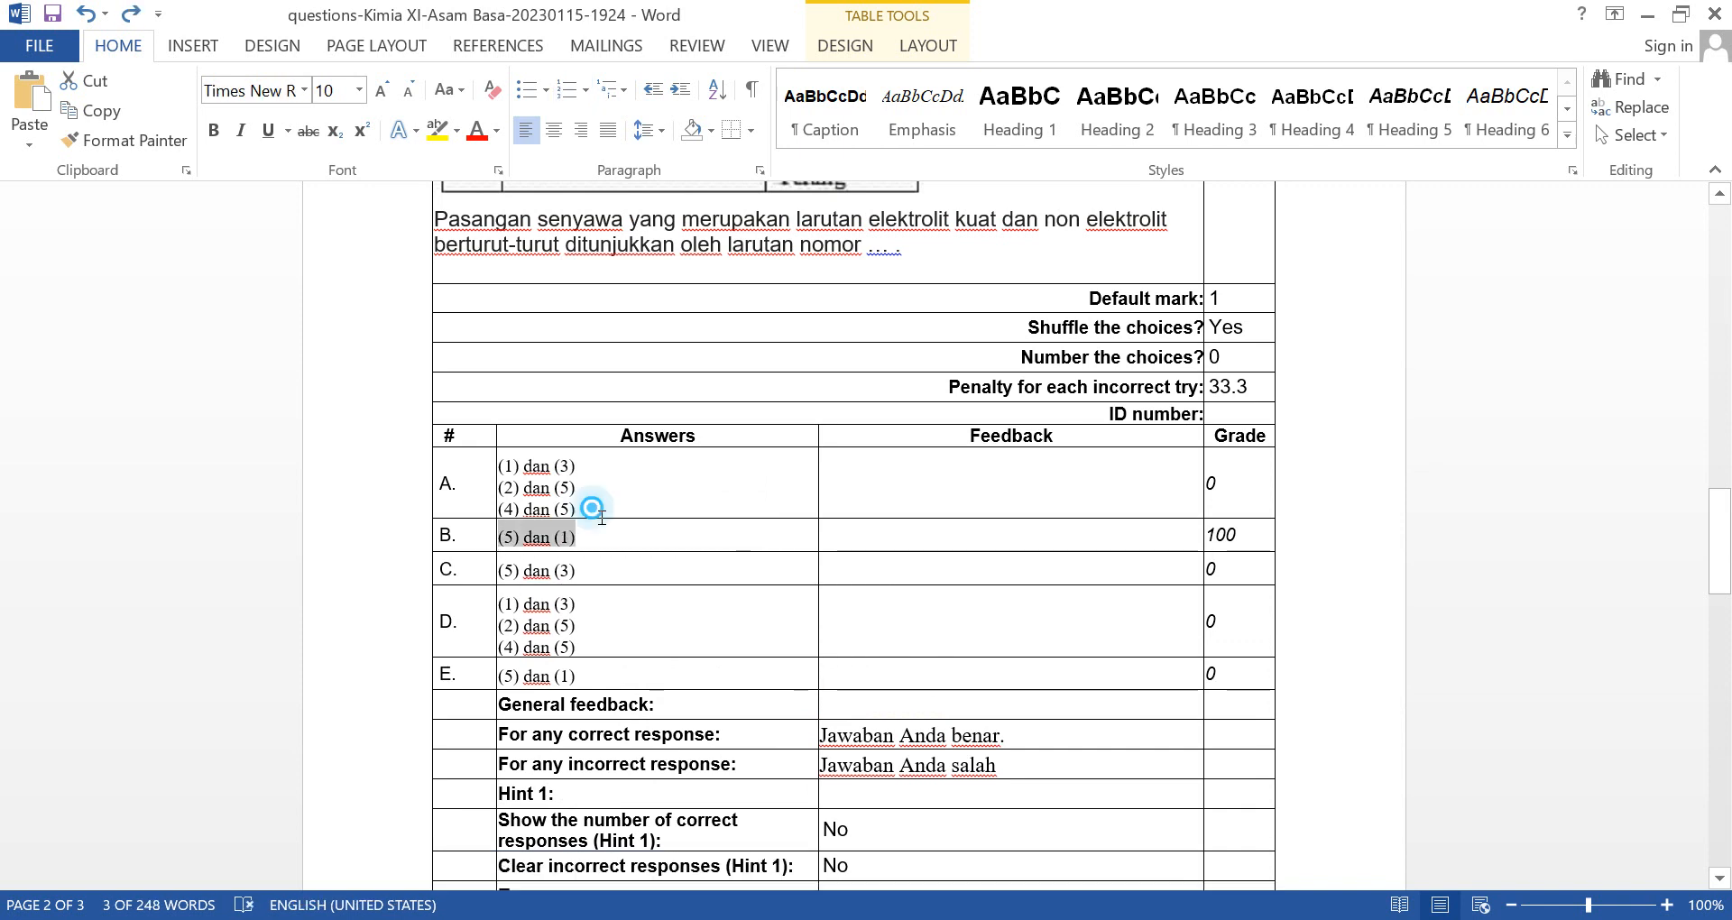
Delete the extra lines (2) dan (5) and (4) dan (5) from the row A answer, keeping only (1) dan (3).
drag(586, 488, 602, 516)
key(shift+Left)
key(shift+Left)
key(shift+Left)
key(shift+Left)
key(shift+Left)
key(shift+Left)
key(shift+Left)
key(shift+Left)
key(shift+Left)
key(shift+Left)
key(shift+Left)
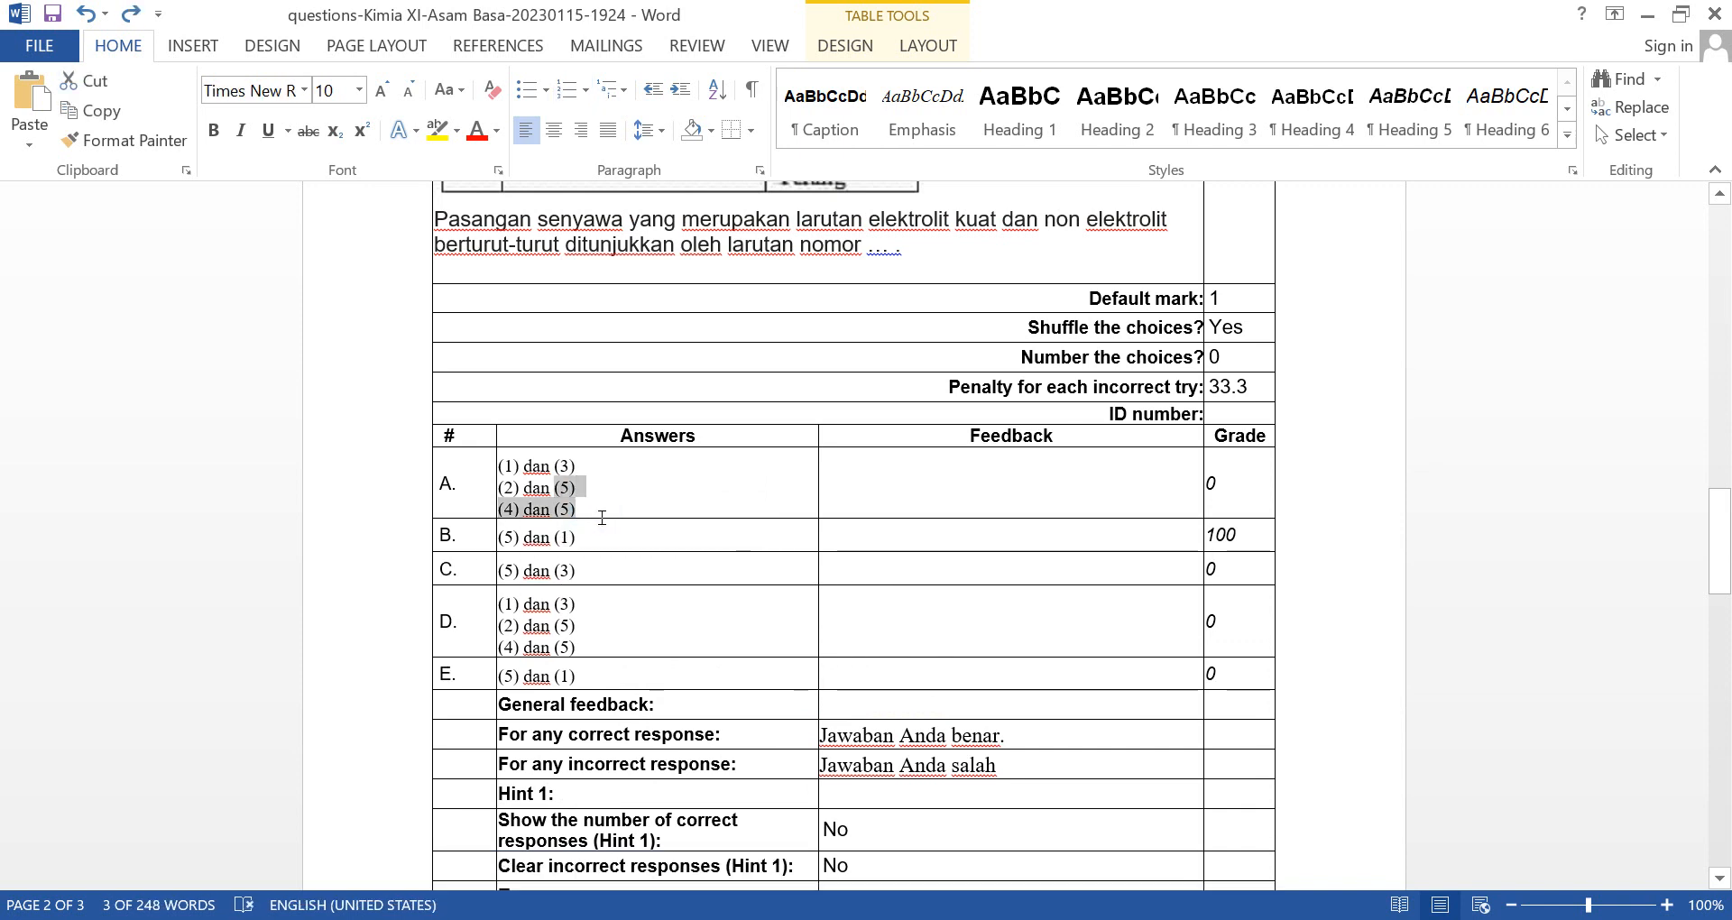
key(Delete)
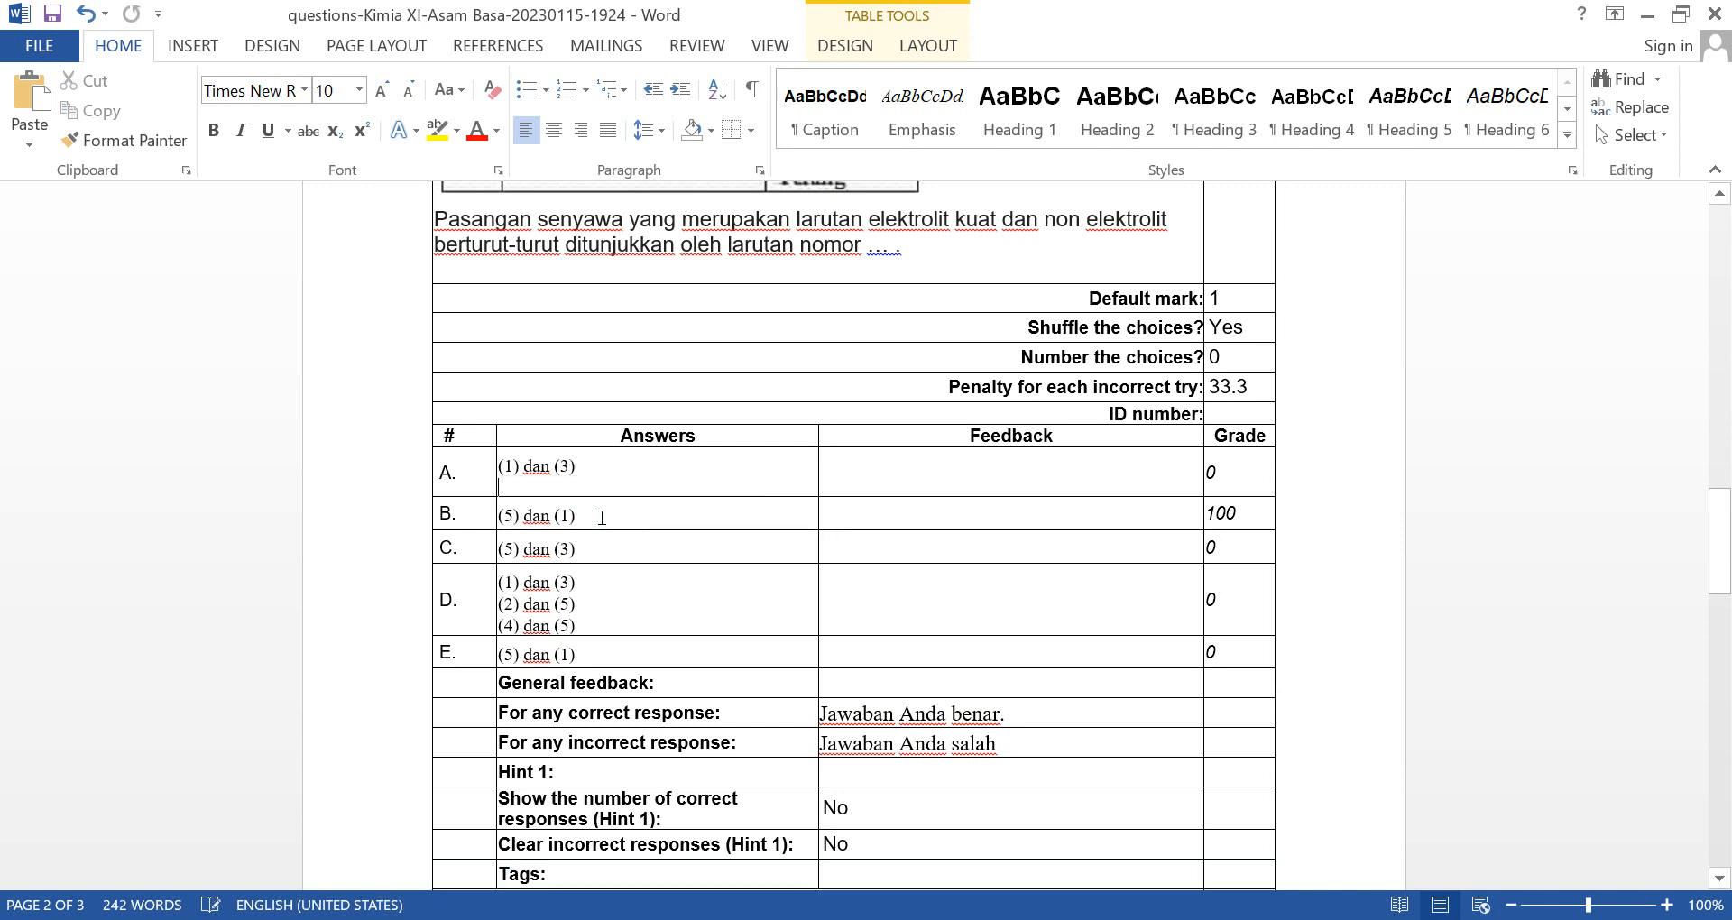
key(BackSpace)
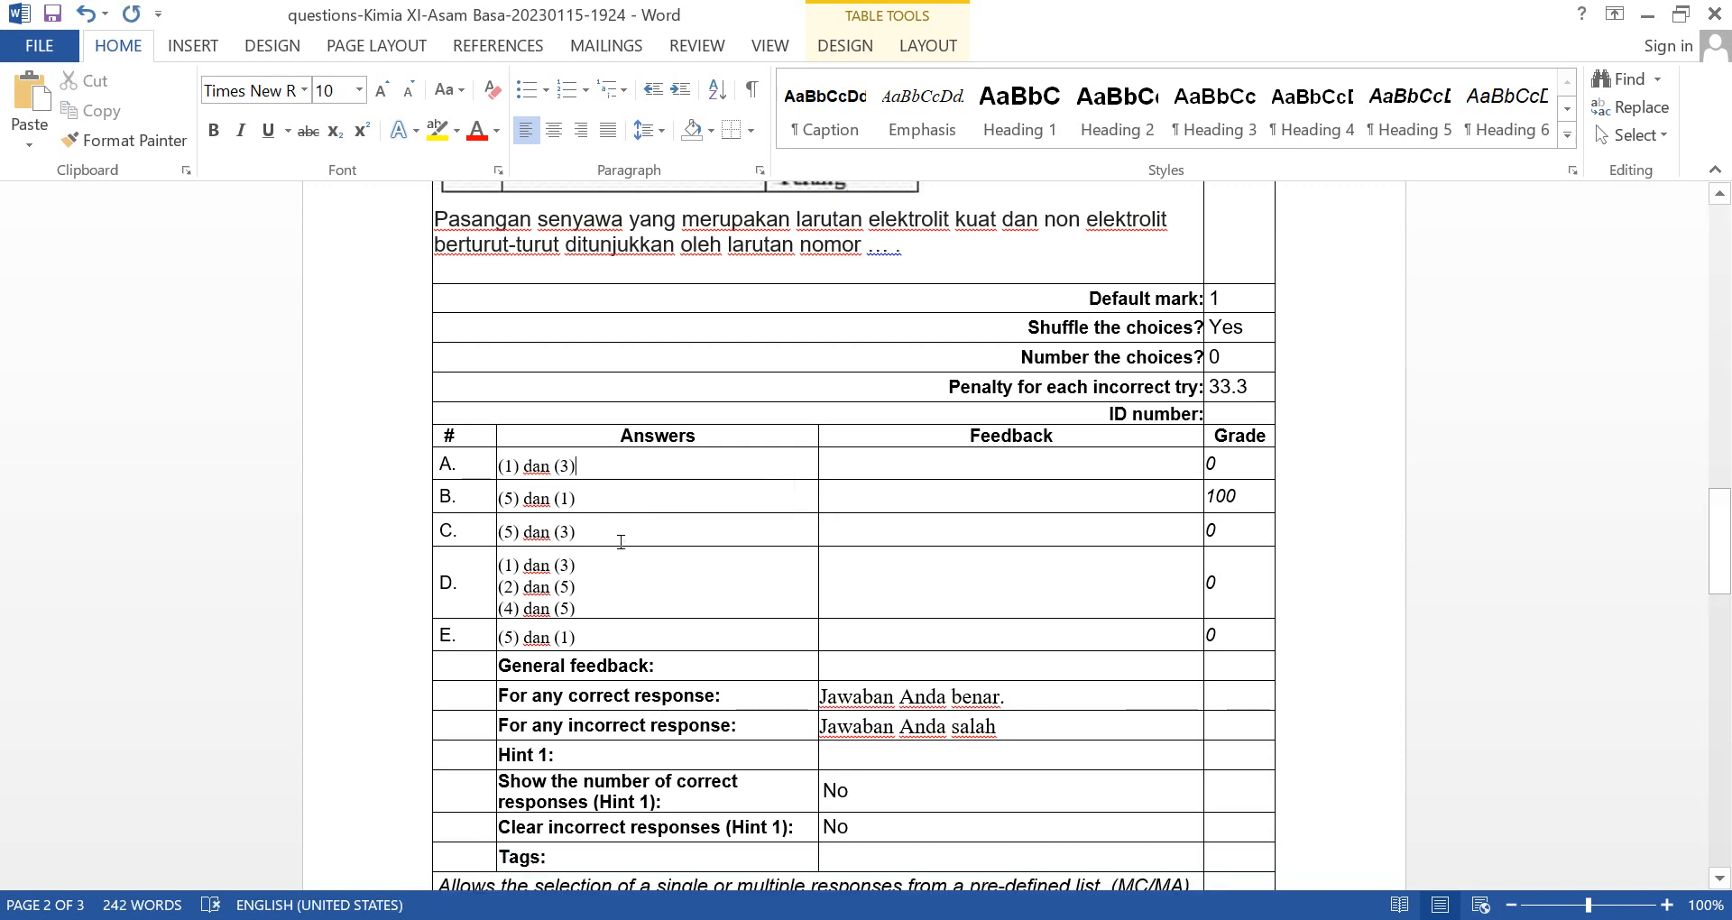
Remove the surplus lines (2) dan (5) and (4) dan (5) from the row D answer, keeping only (1) dan (3).
drag(596, 595, 510, 606)
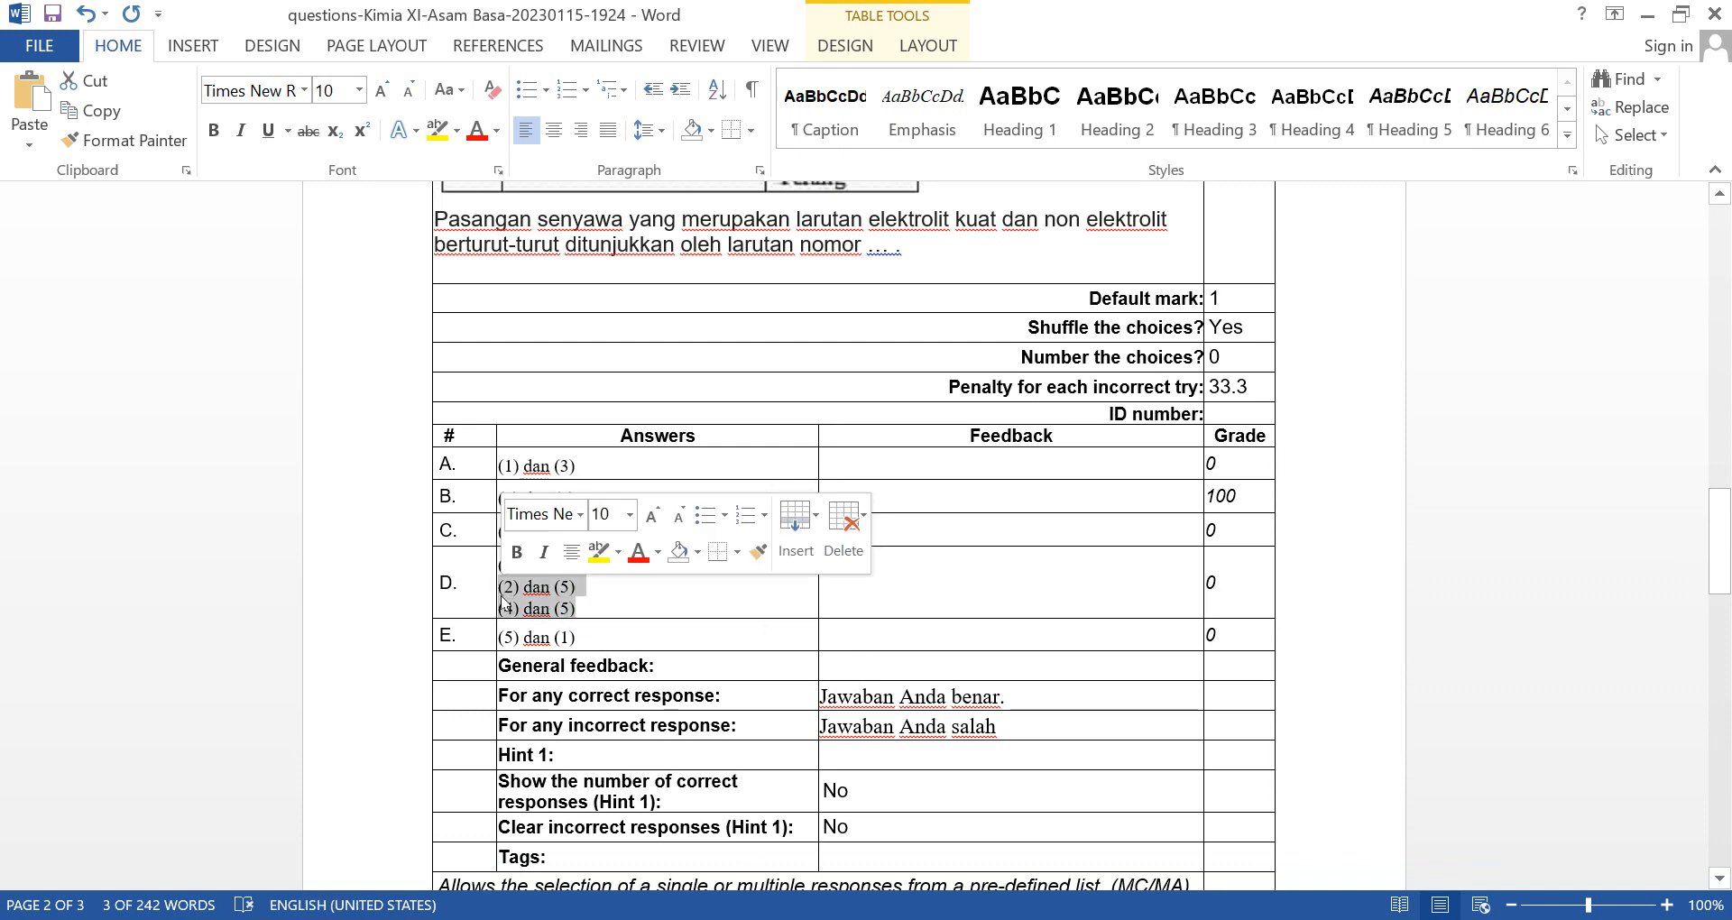
key(BackSpace)
key(BackSpace)
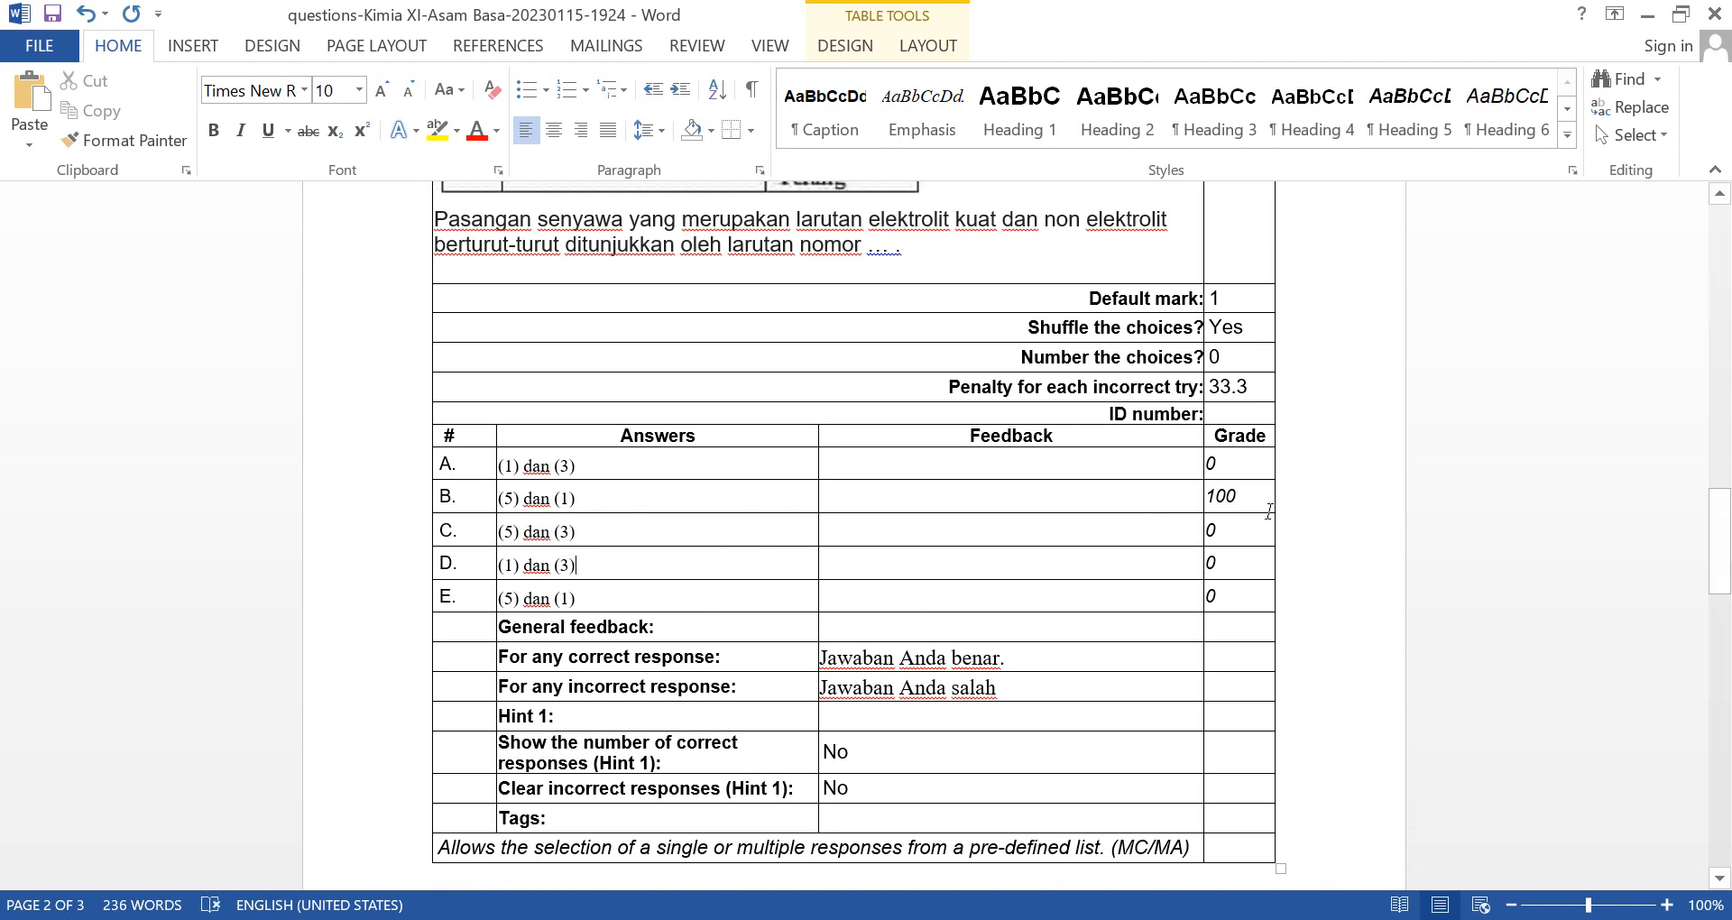
Set the grade of answer B to 0 and the grade of answer D to 100.
click(1248, 495)
key(BackSpace)
key(BackSpace)
key(BackSpace)
text(0)
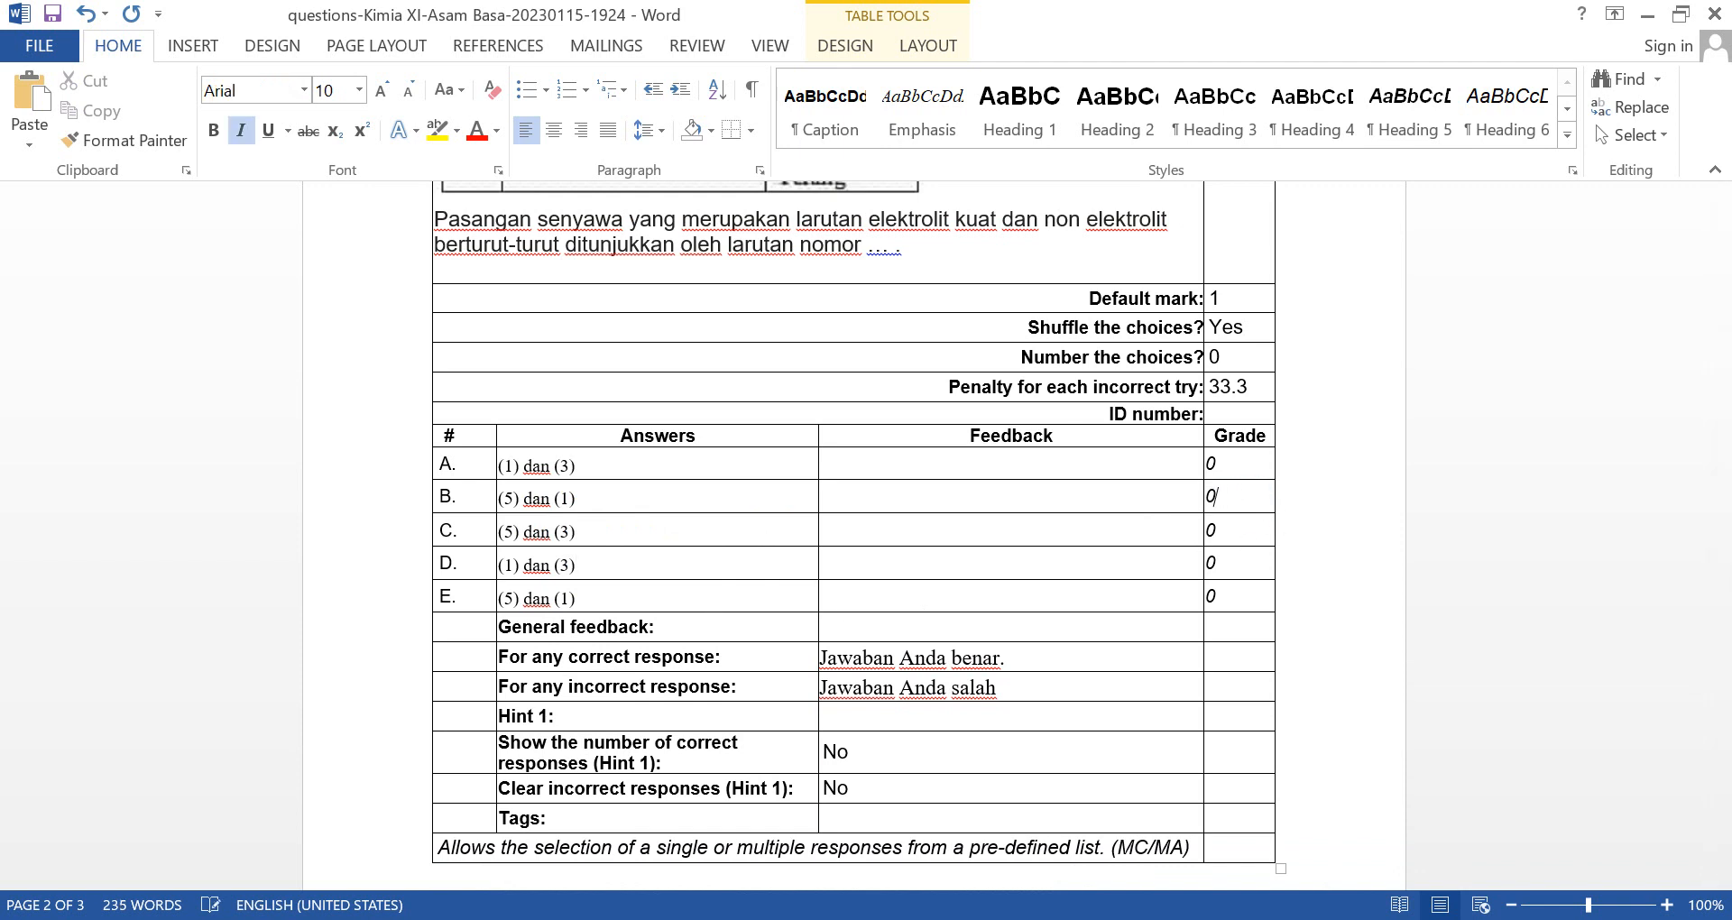
click(1256, 572)
key(BackSpace)
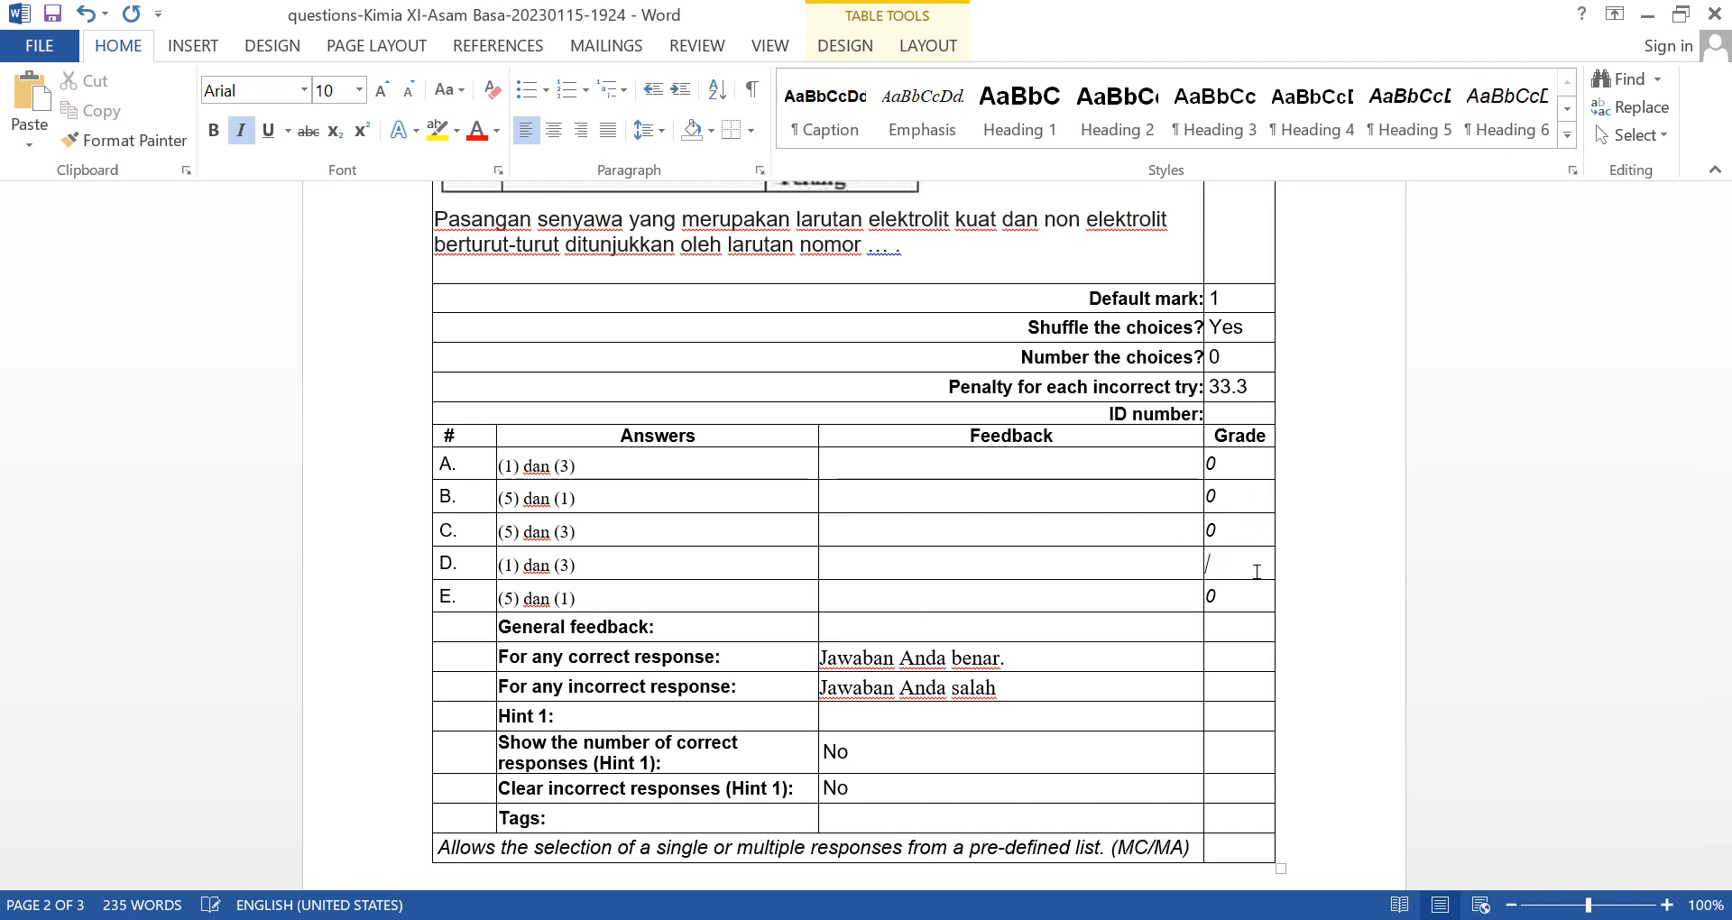
text(D)
key(ctrl+z)
text(100)
Remove the empty page after the last question table.
drag(1728, 479, 1728, 664)
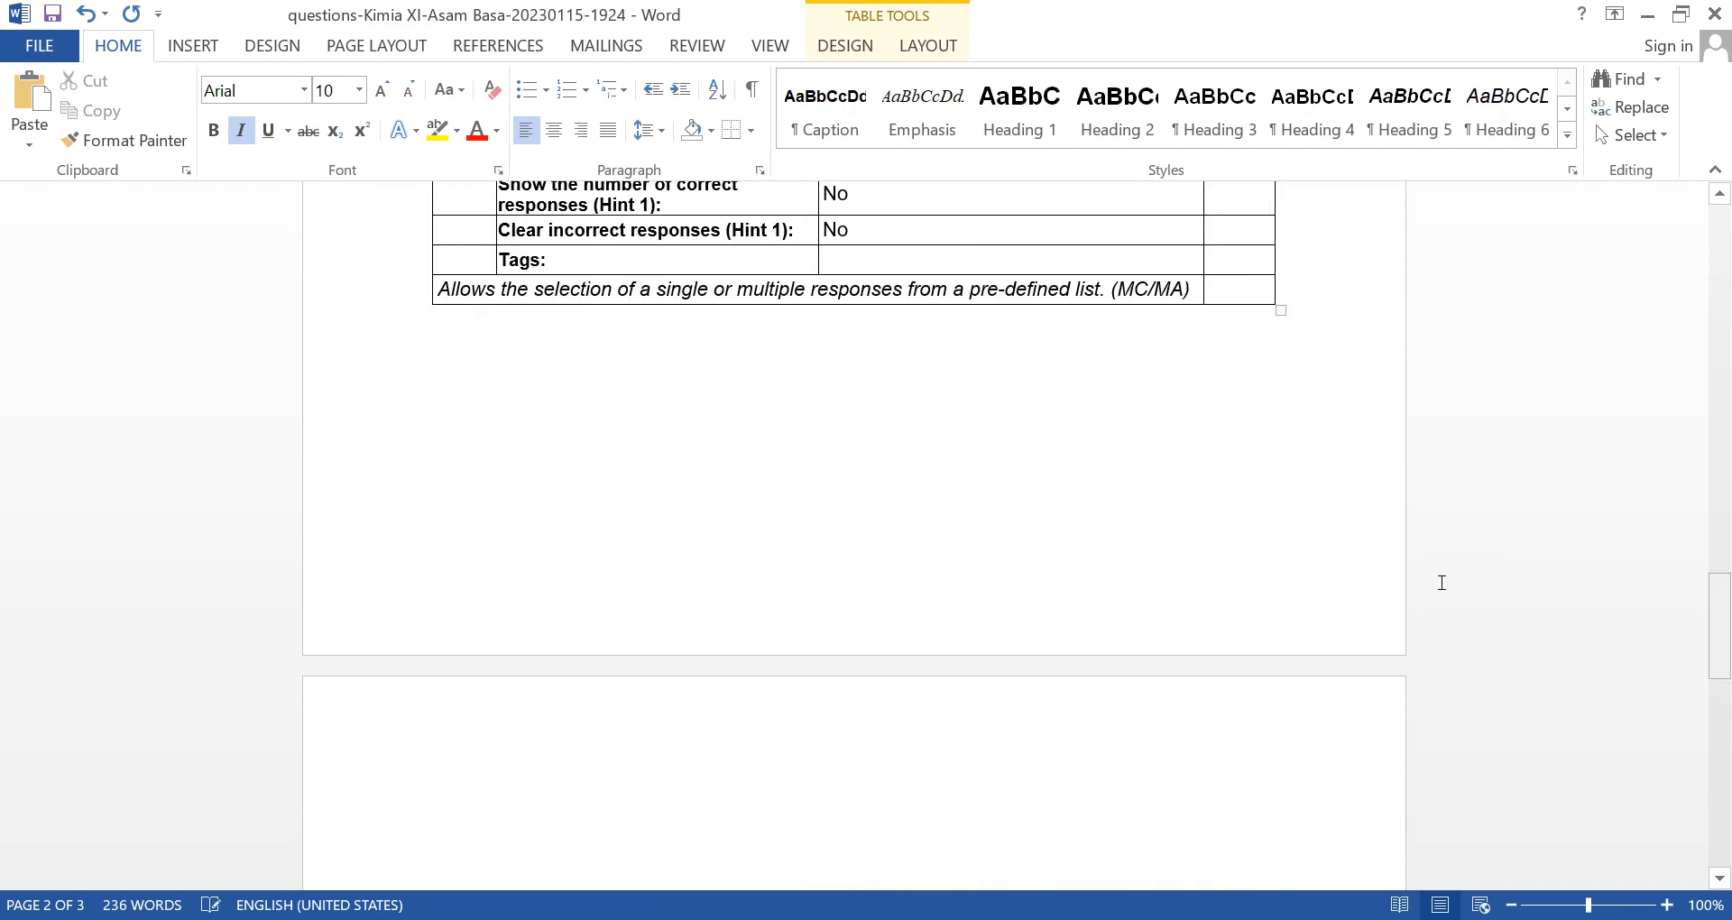
double_click(958, 798)
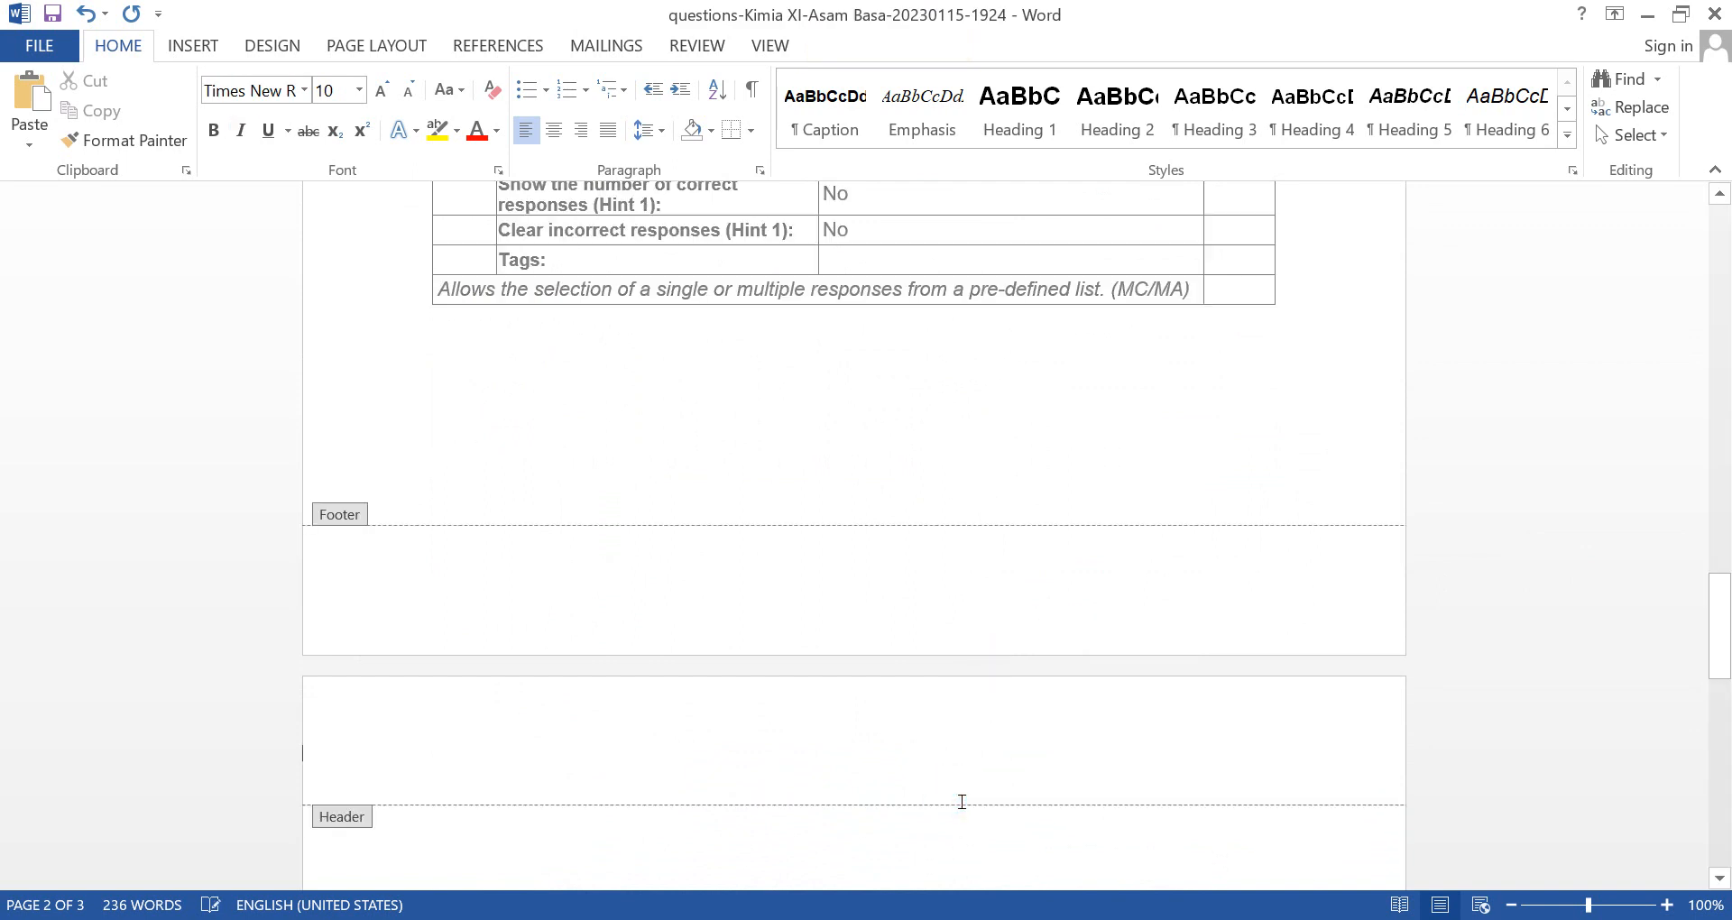
click(793, 344)
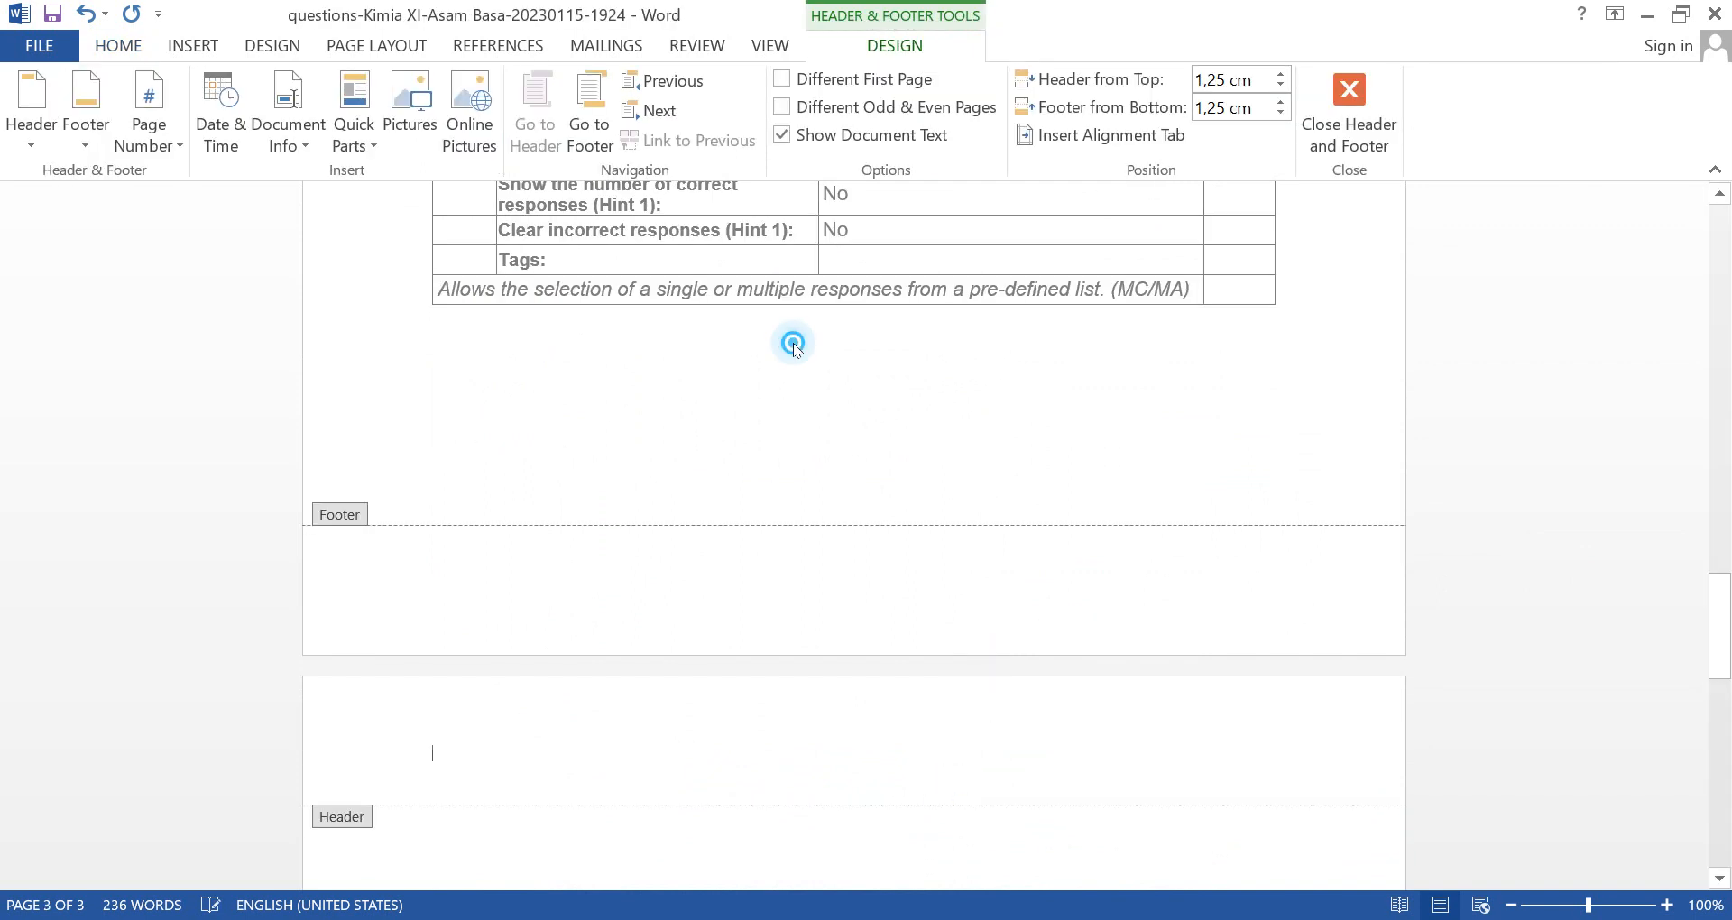
double_click(704, 350)
click(600, 387)
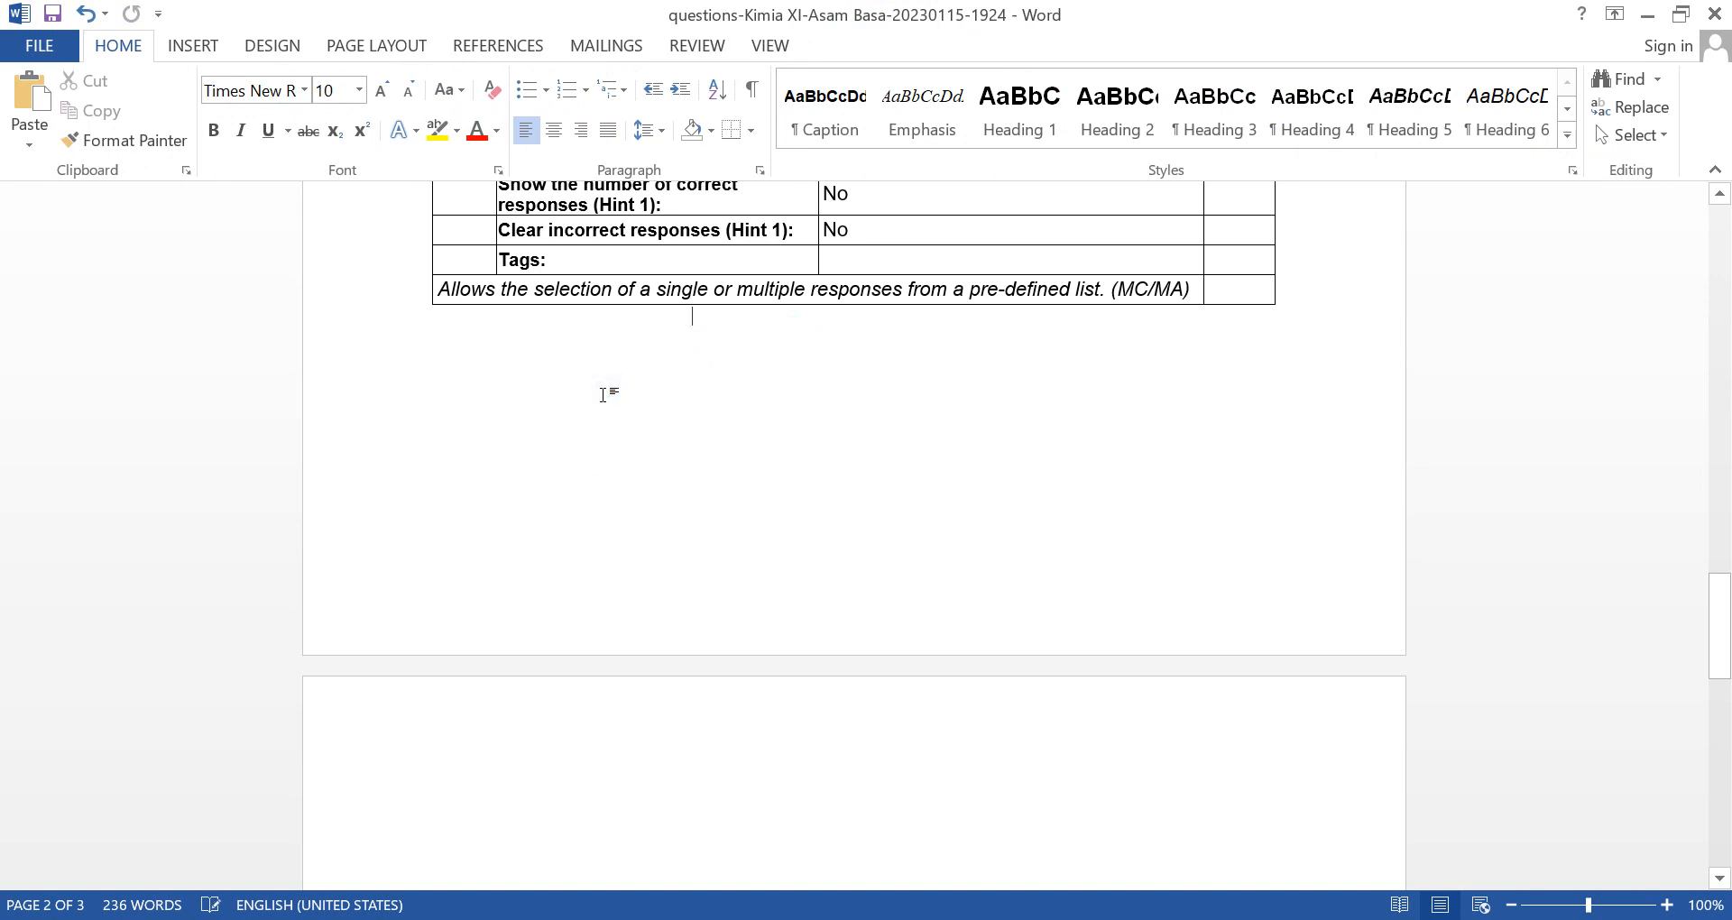
key(ctrl+z)
key(BackSpace)
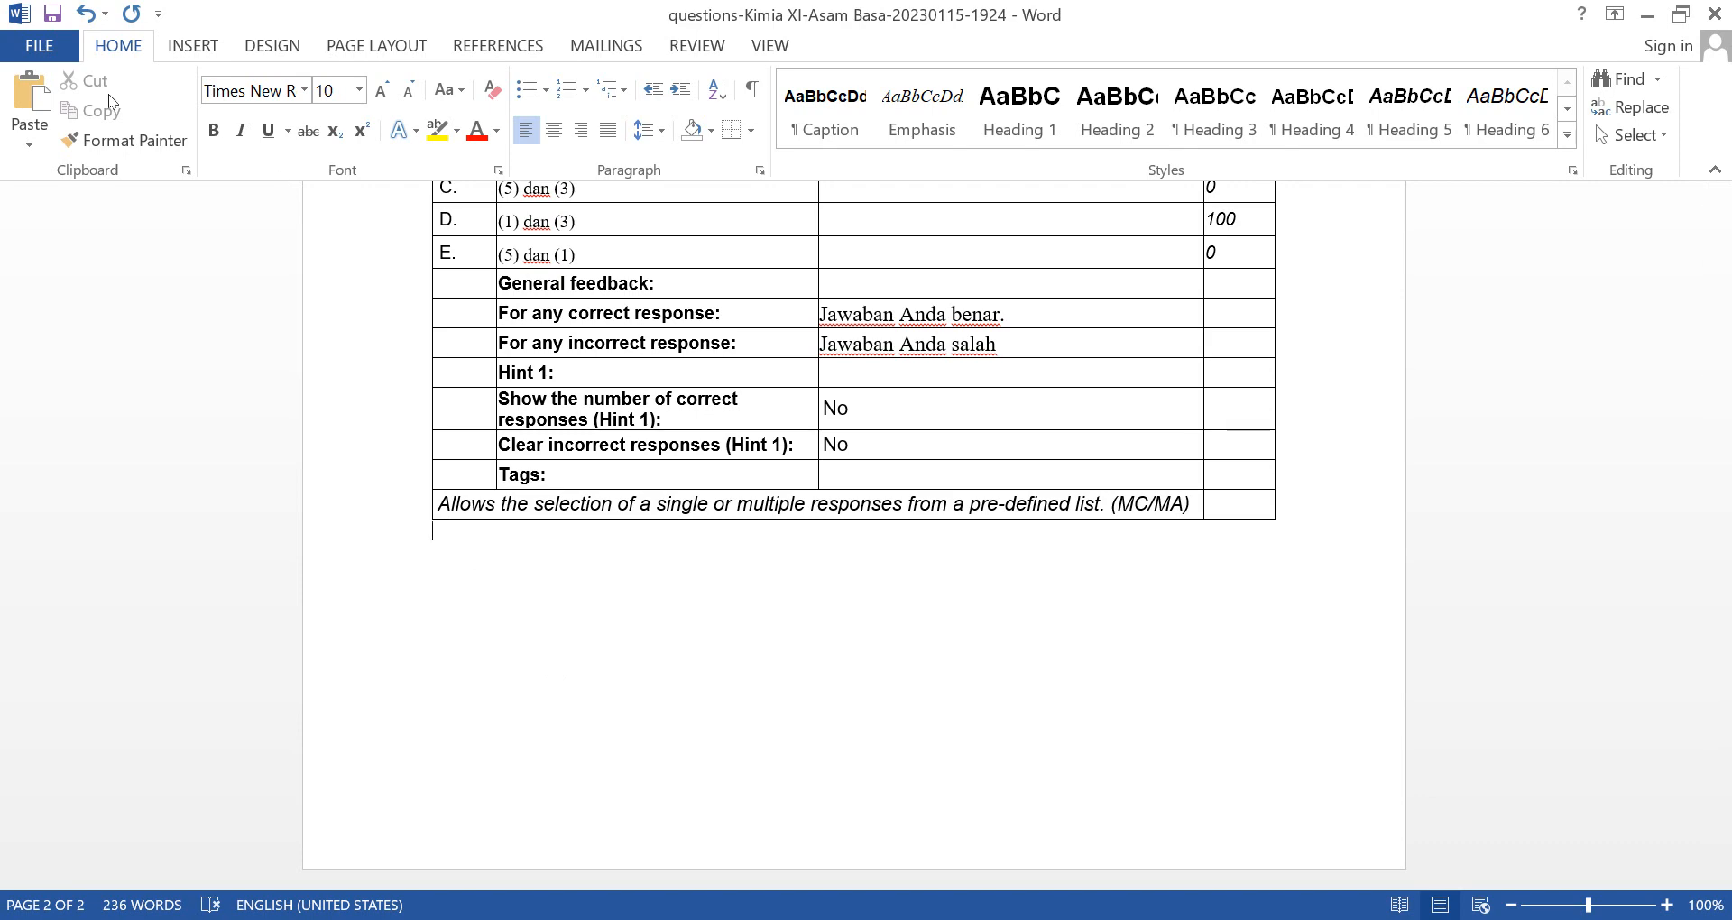
click(45, 45)
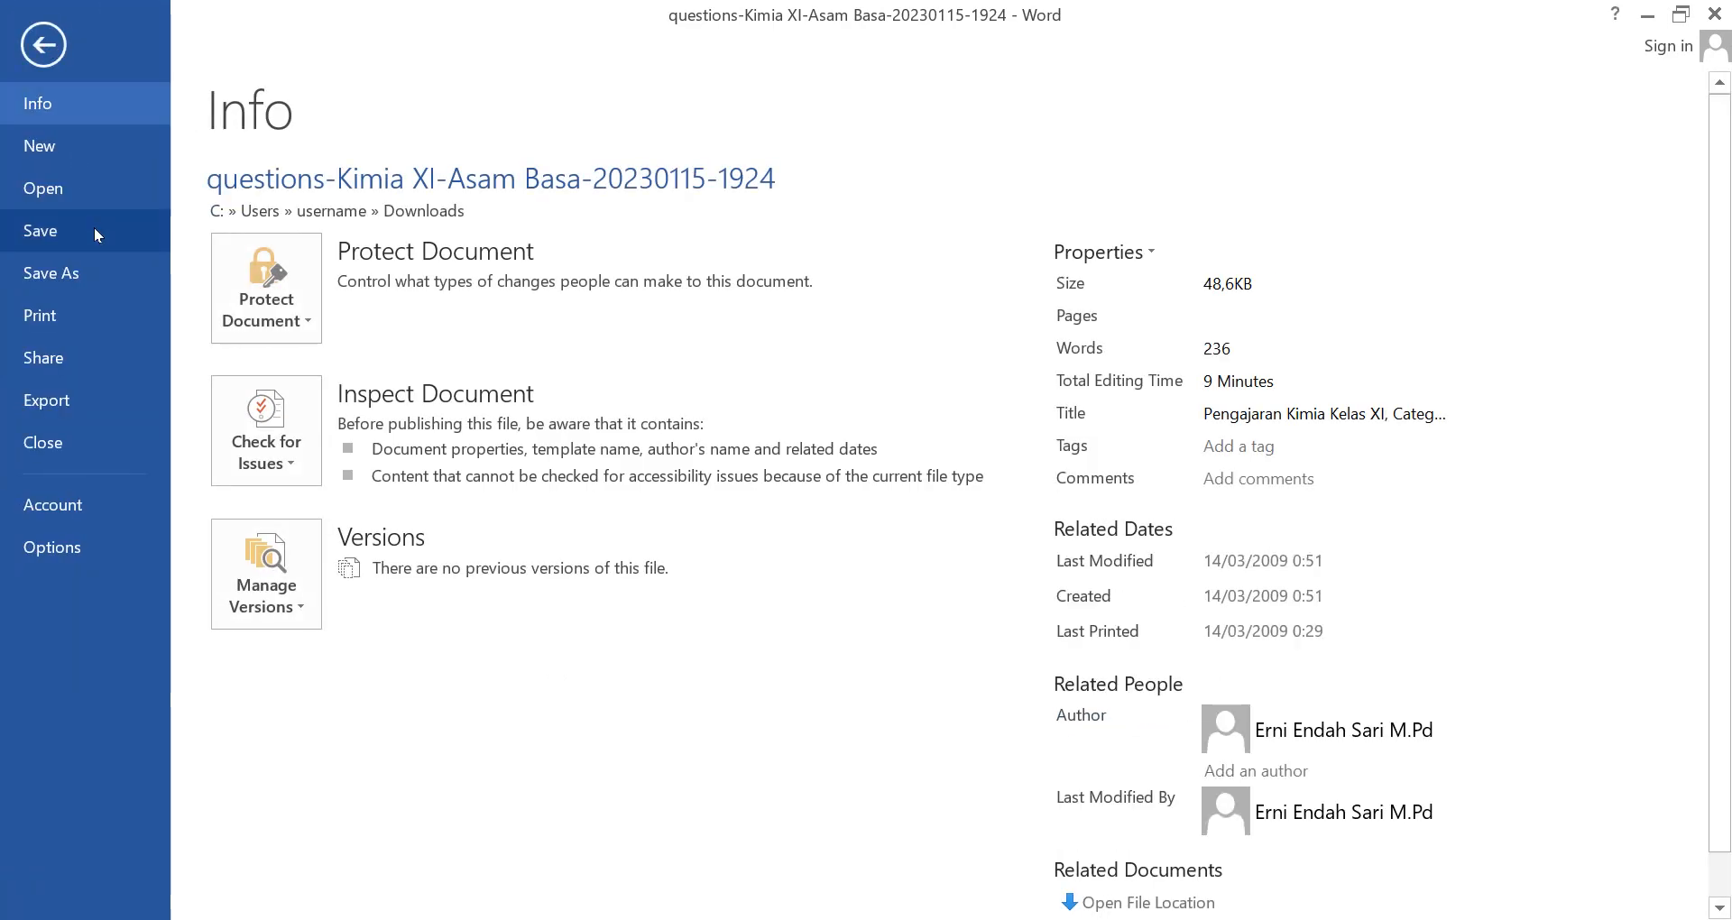
click(114, 269)
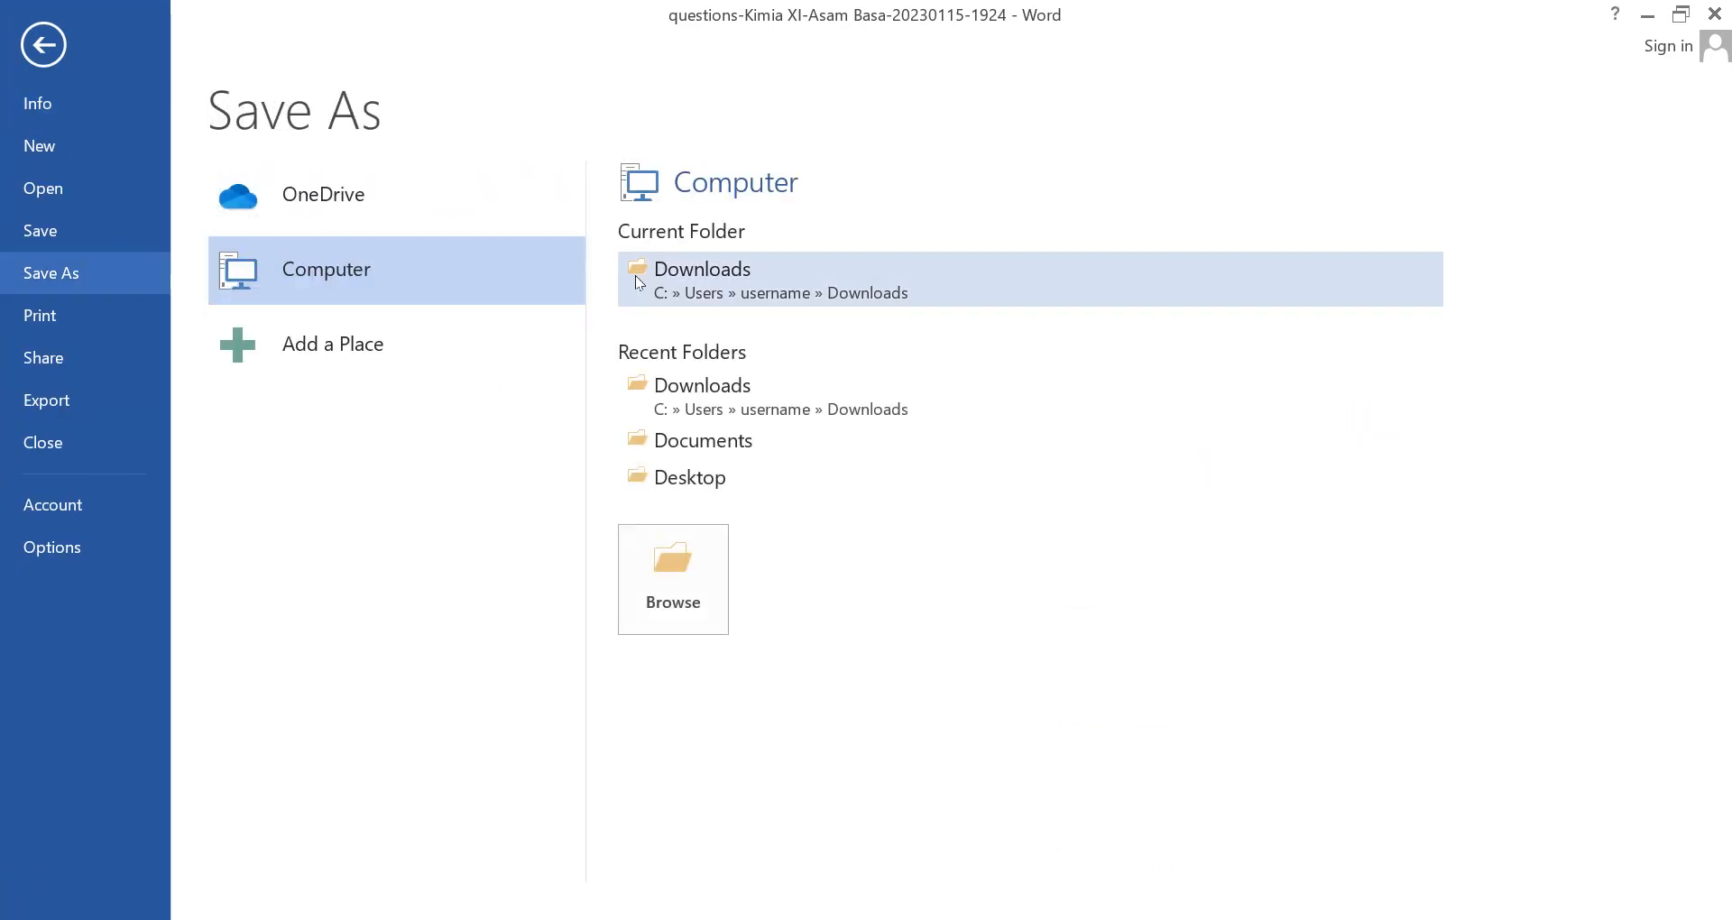
click(706, 294)
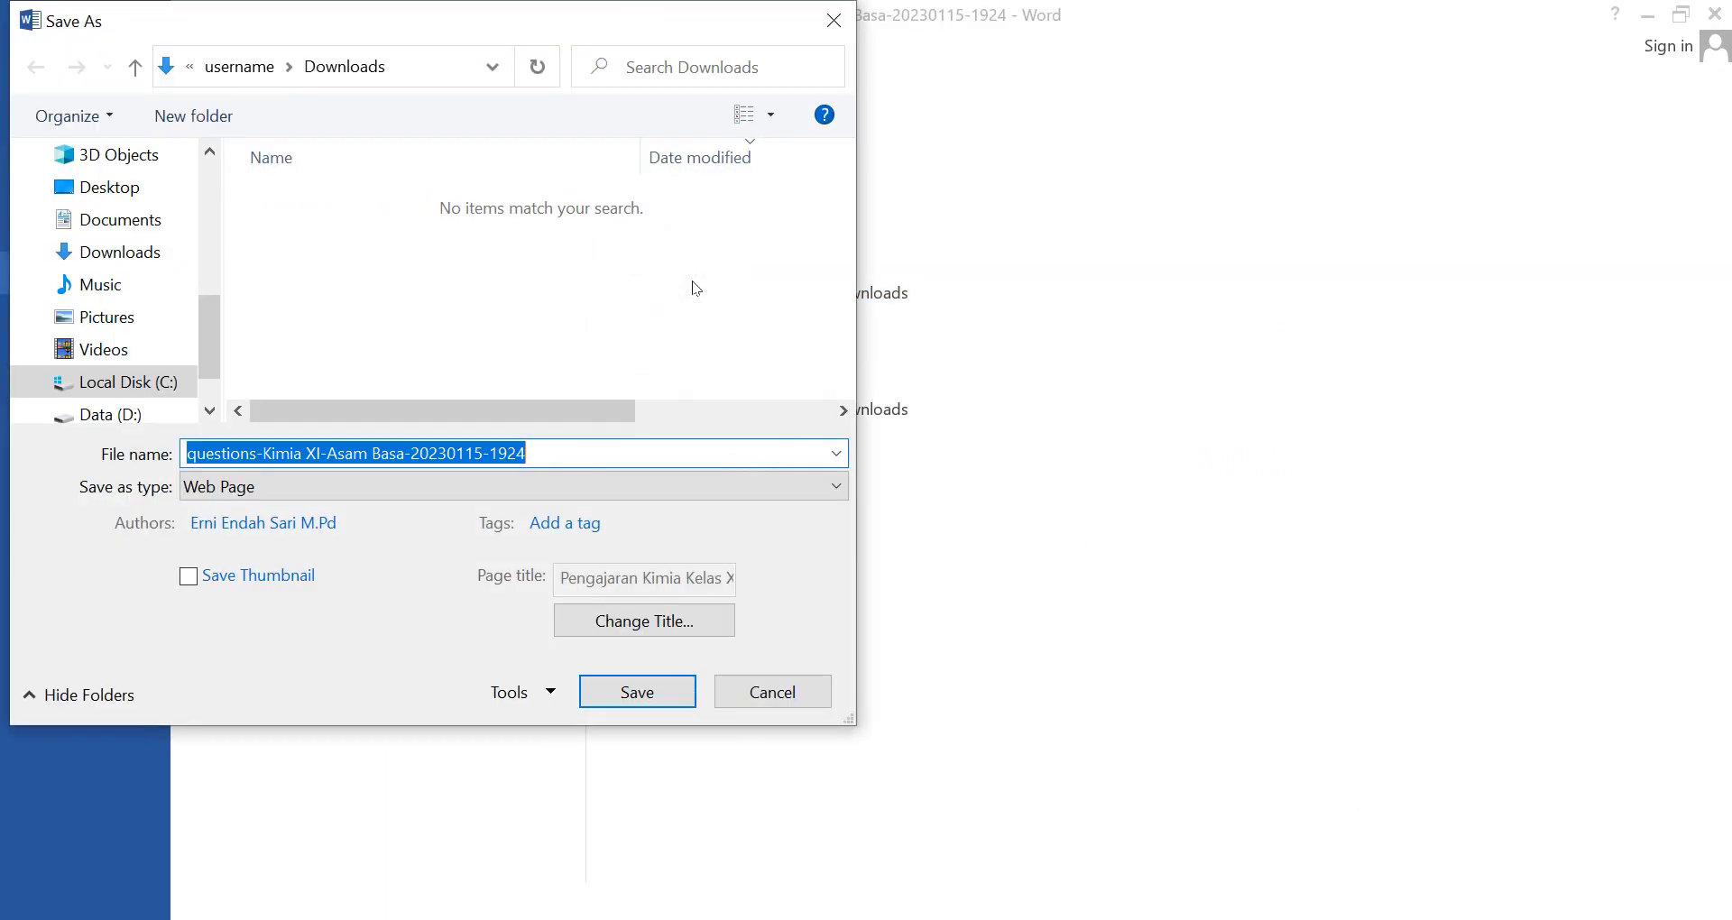
key(Home)
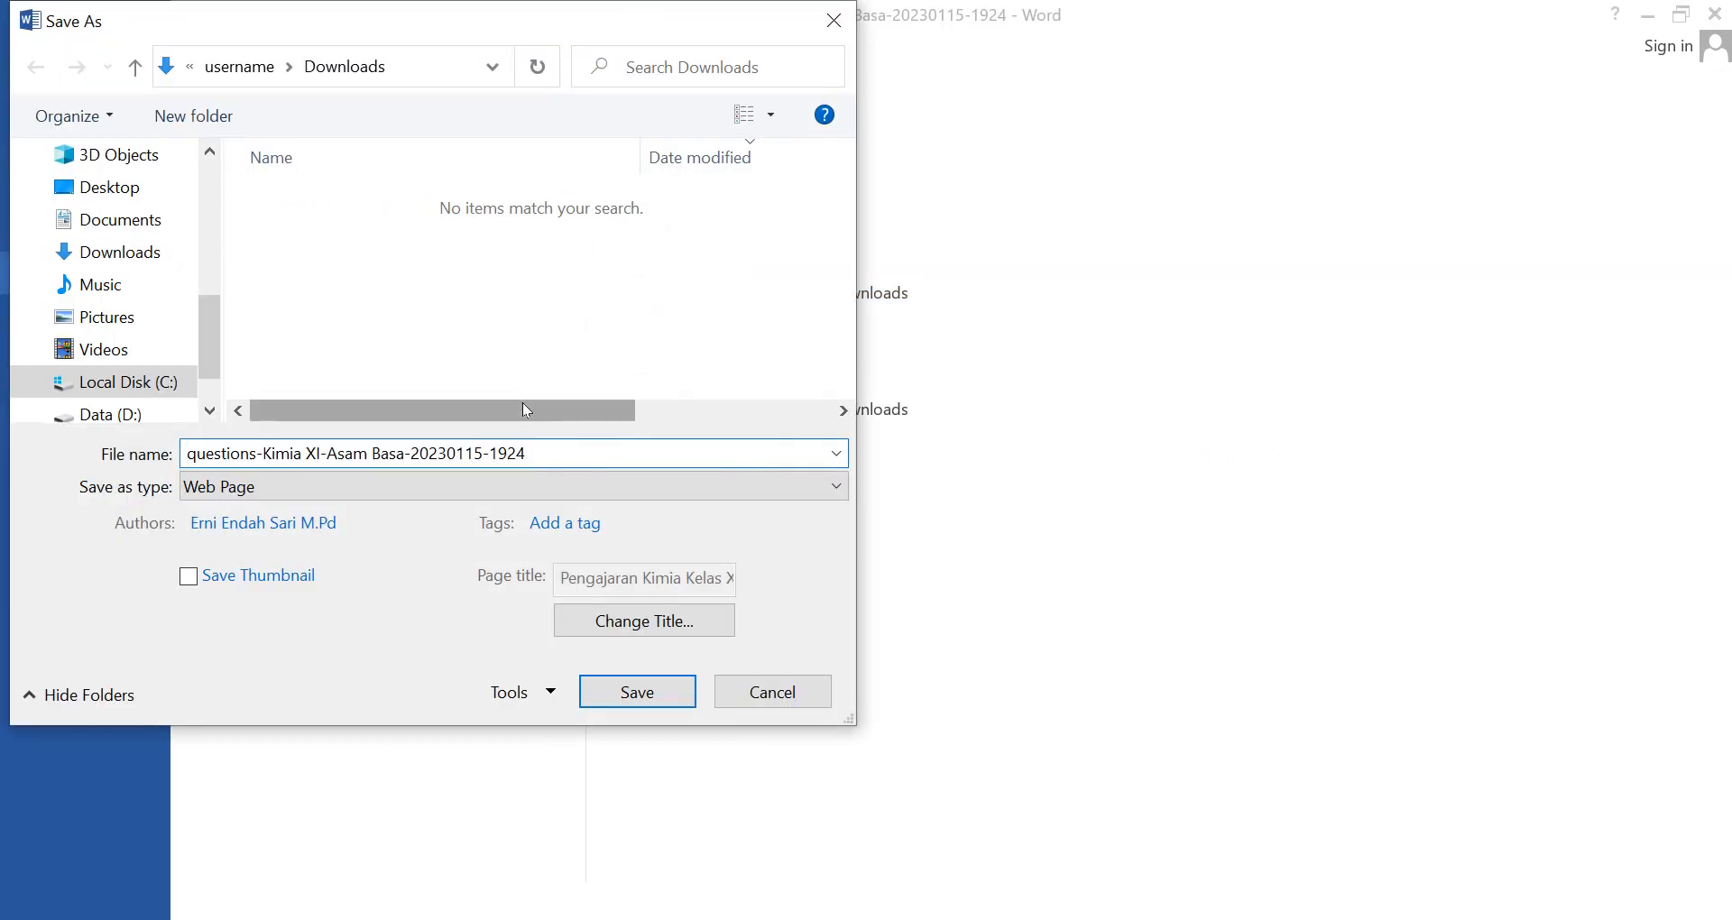
text(NEW)
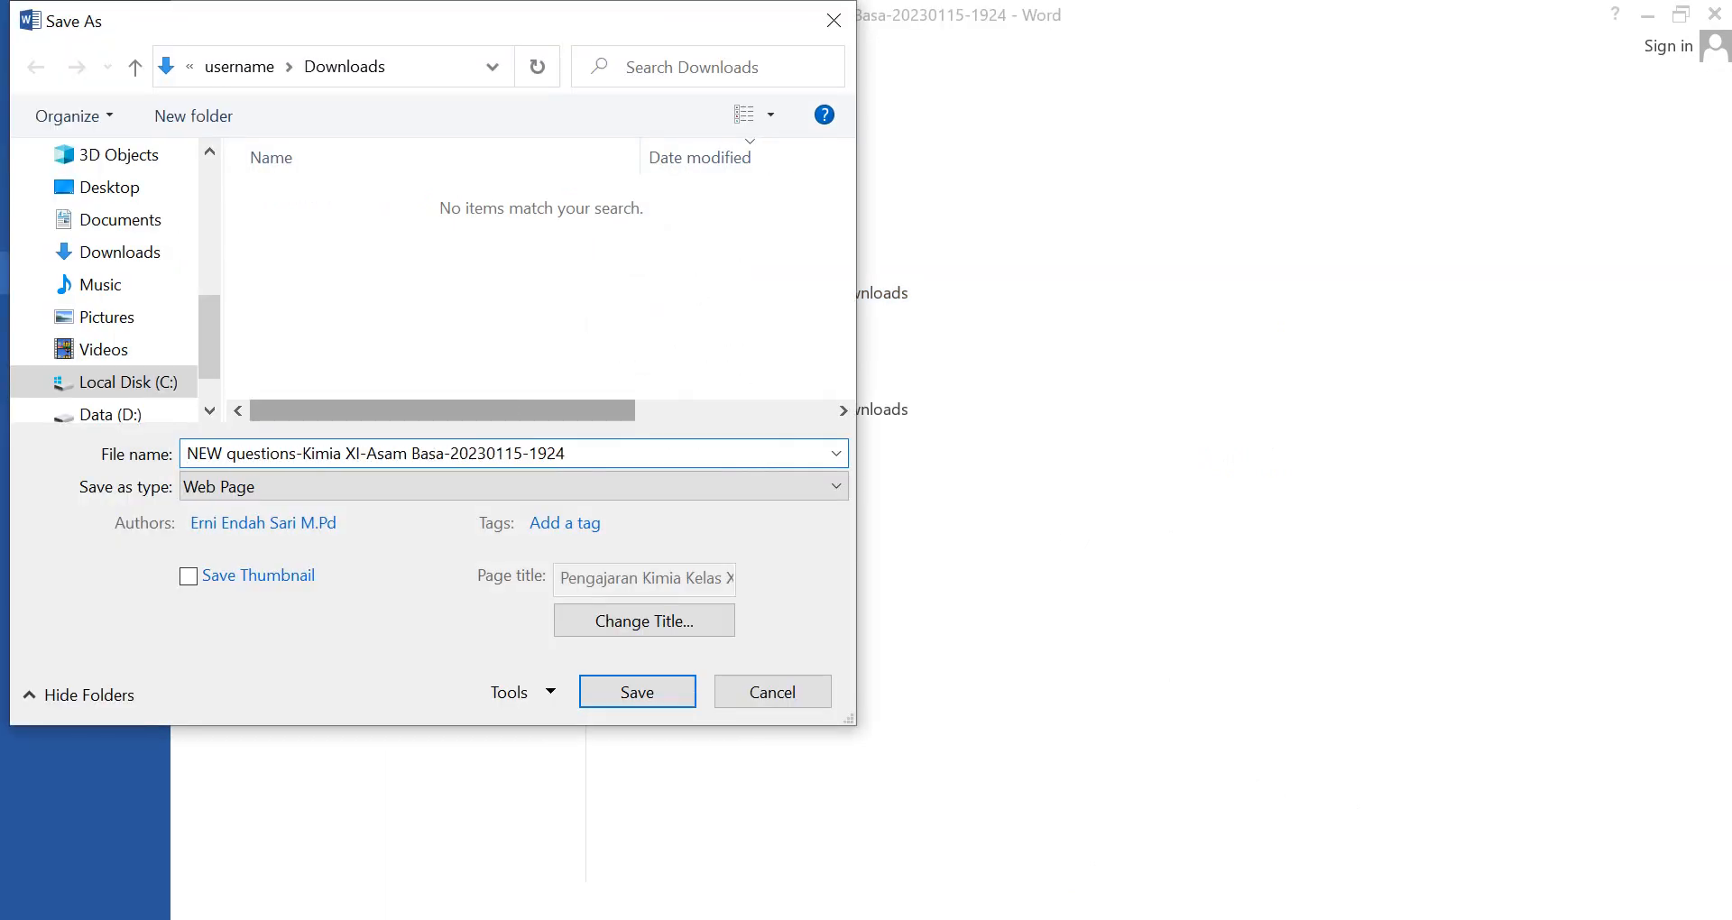
click(626, 487)
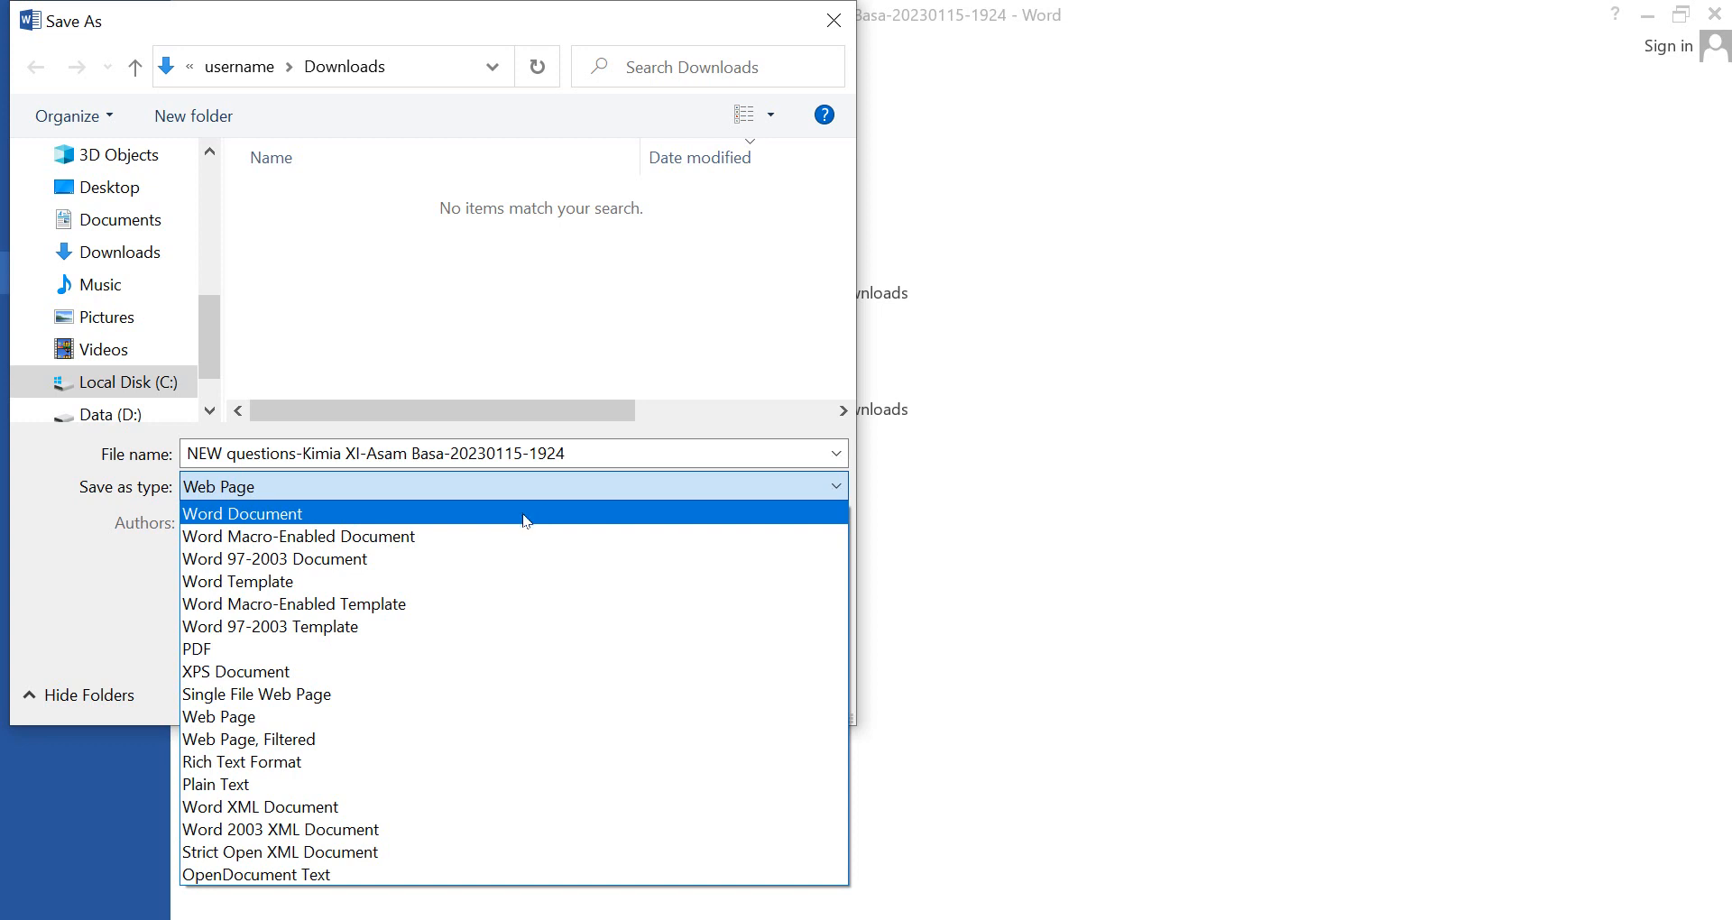
click(446, 517)
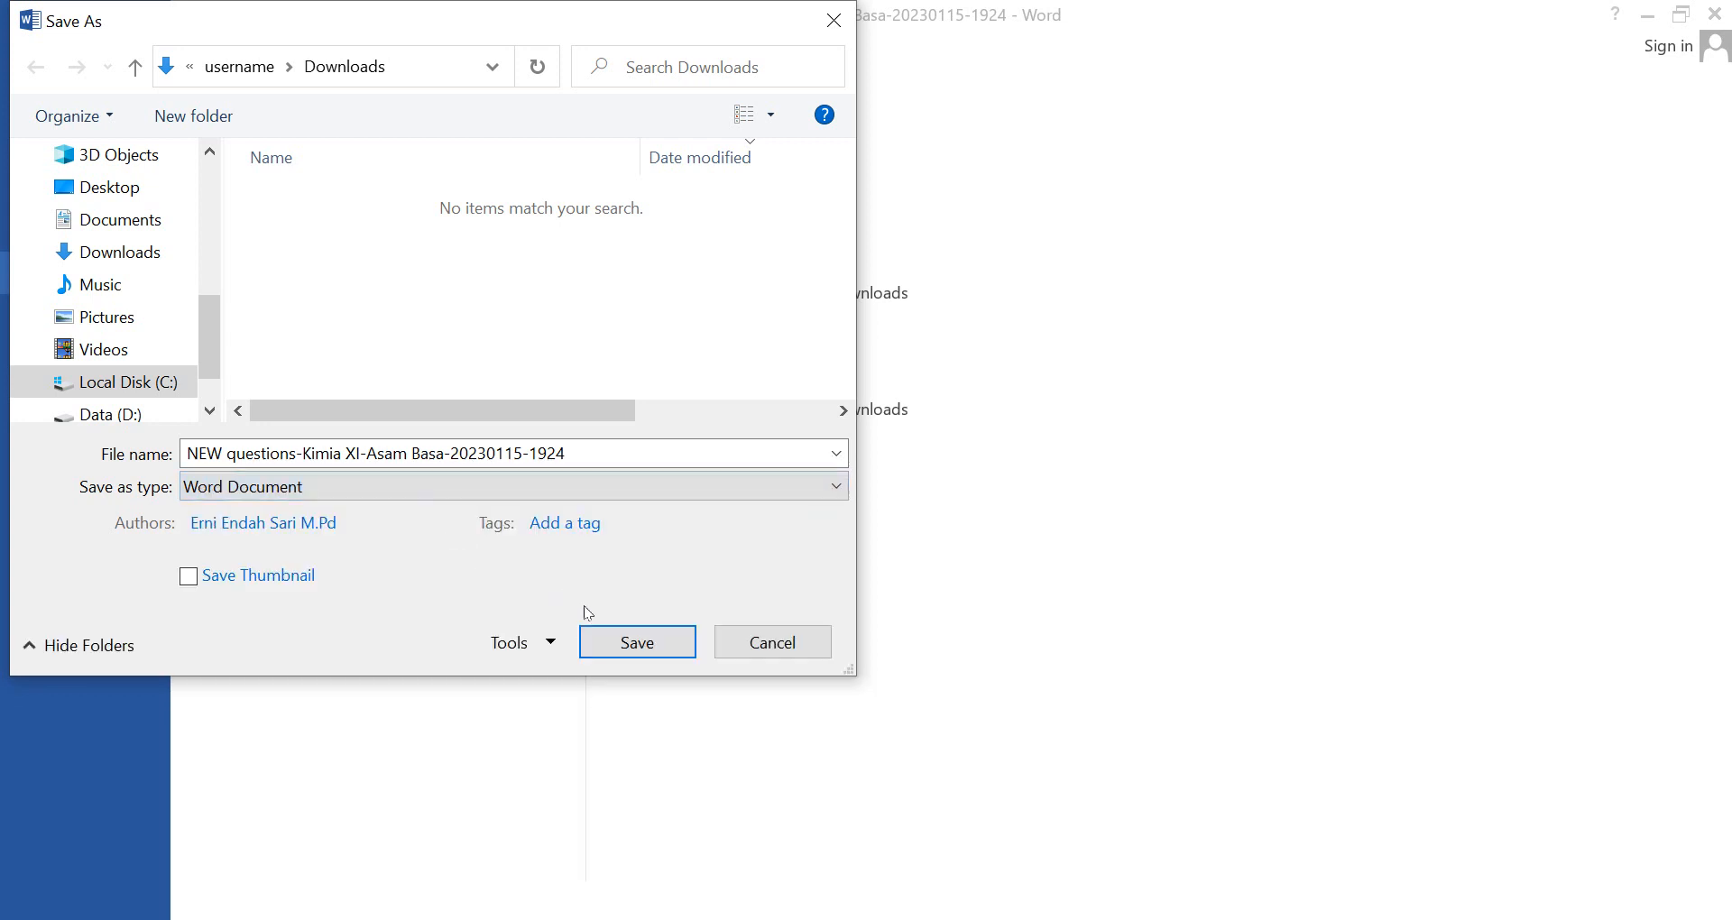
click(648, 642)
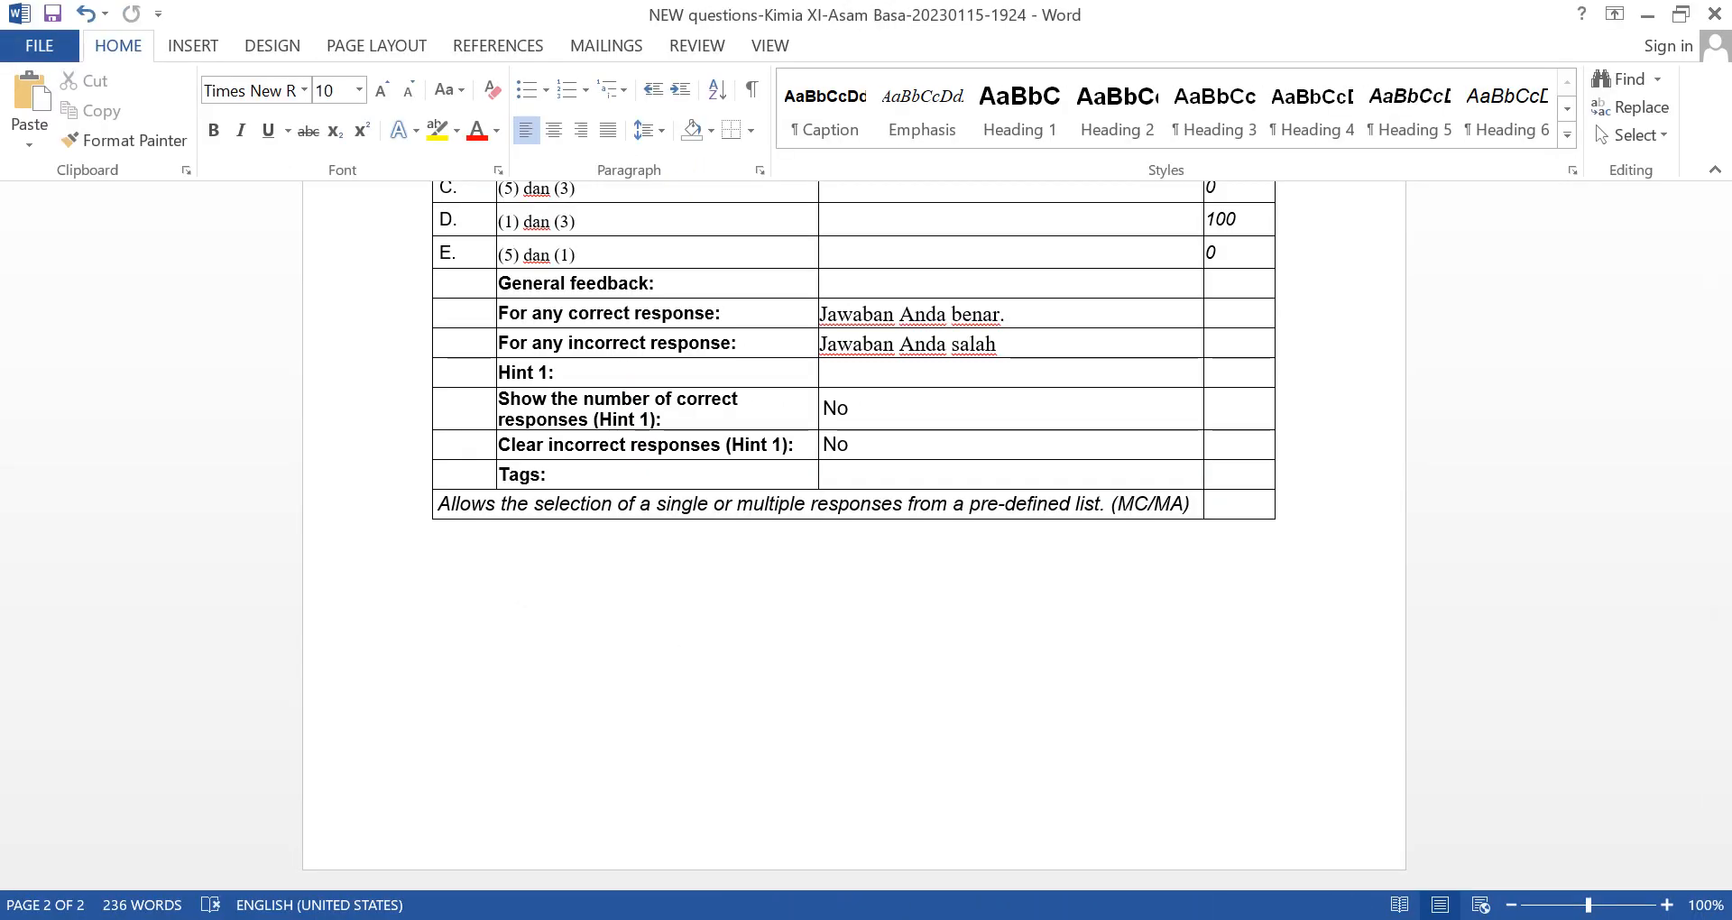
Switch to the Moodle export window in Chrome and open the question bank's Import page for Pengajaran Kimia Kelas XI.
mouse_move(765, 915)
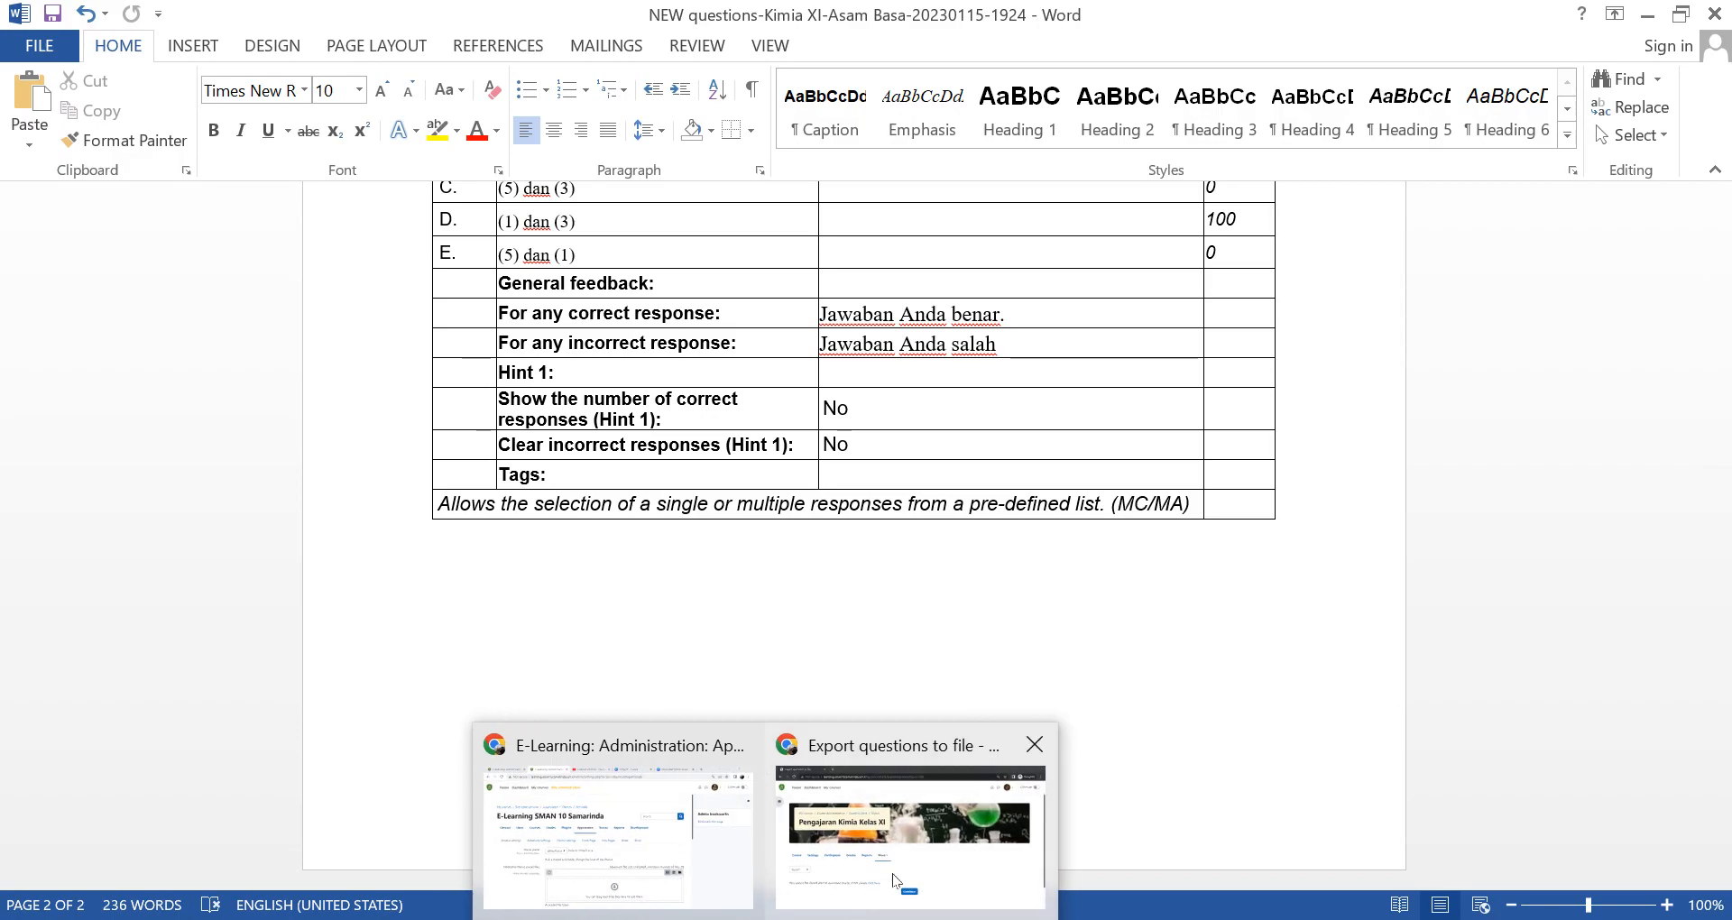
click(930, 850)
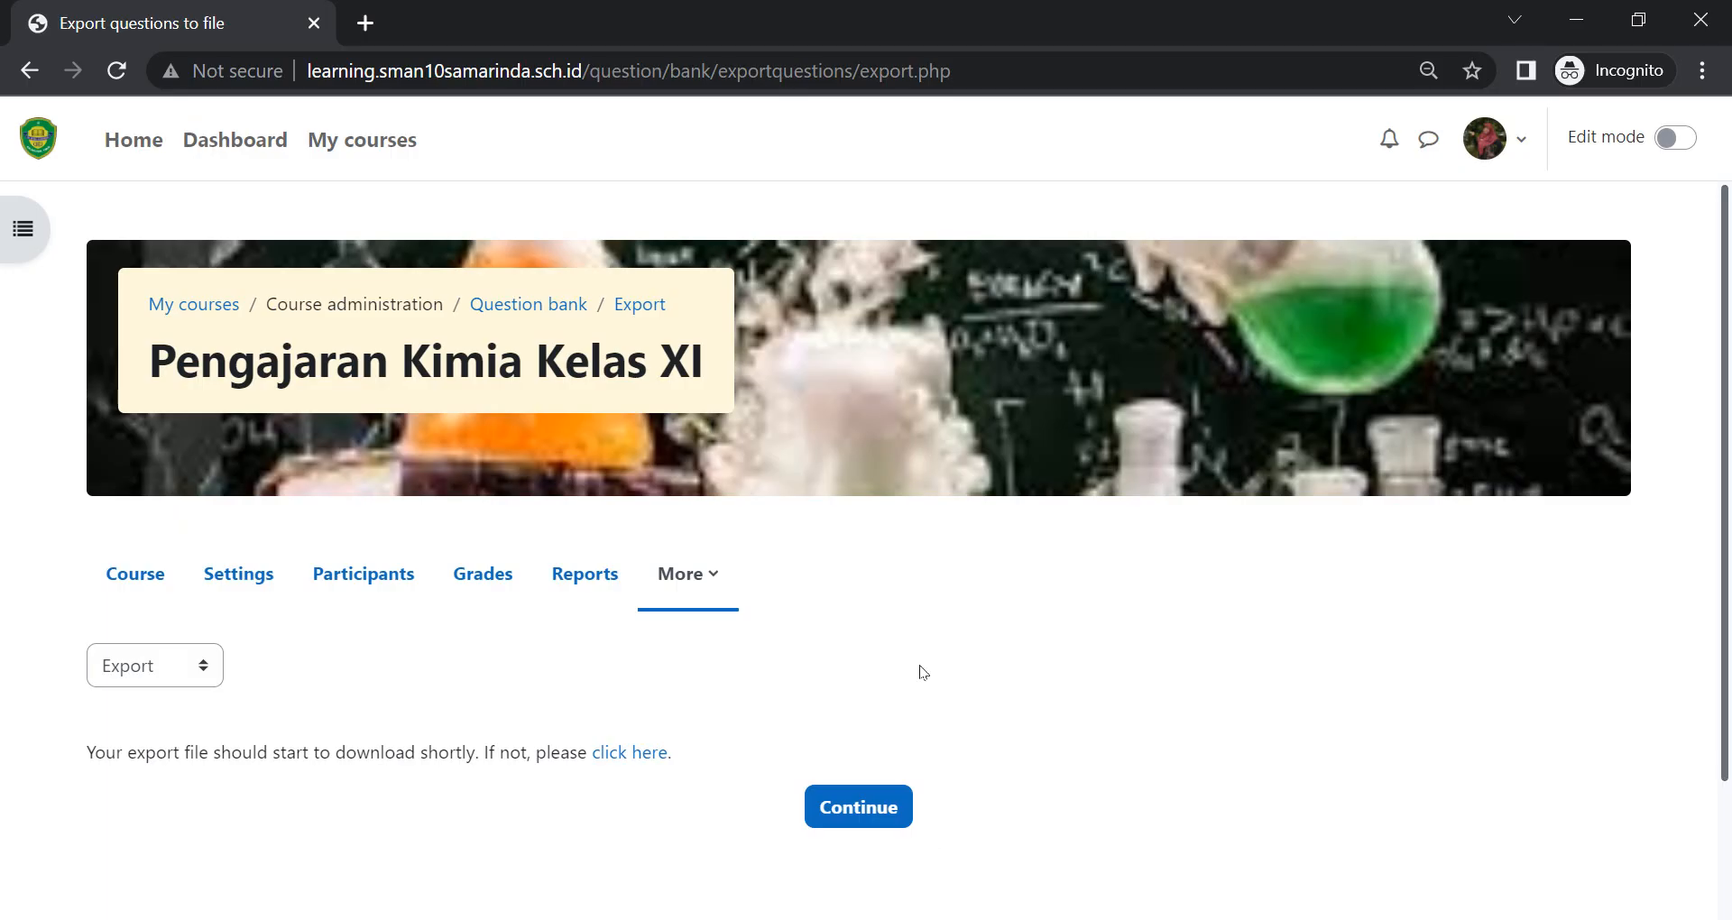
click(174, 663)
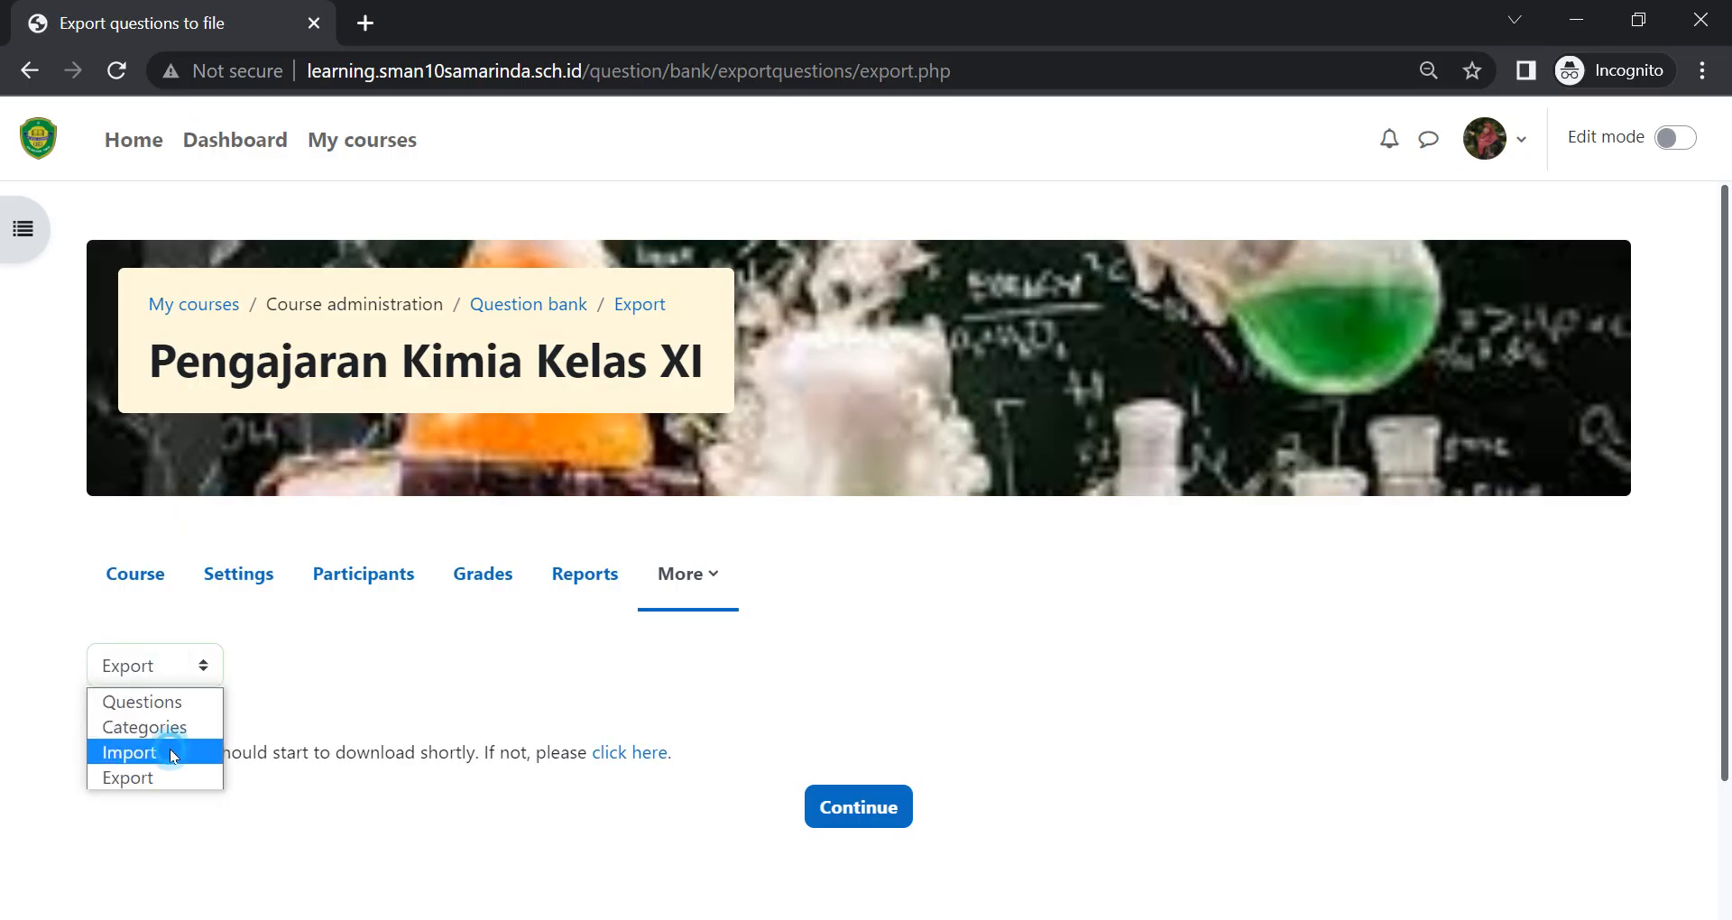
click(169, 751)
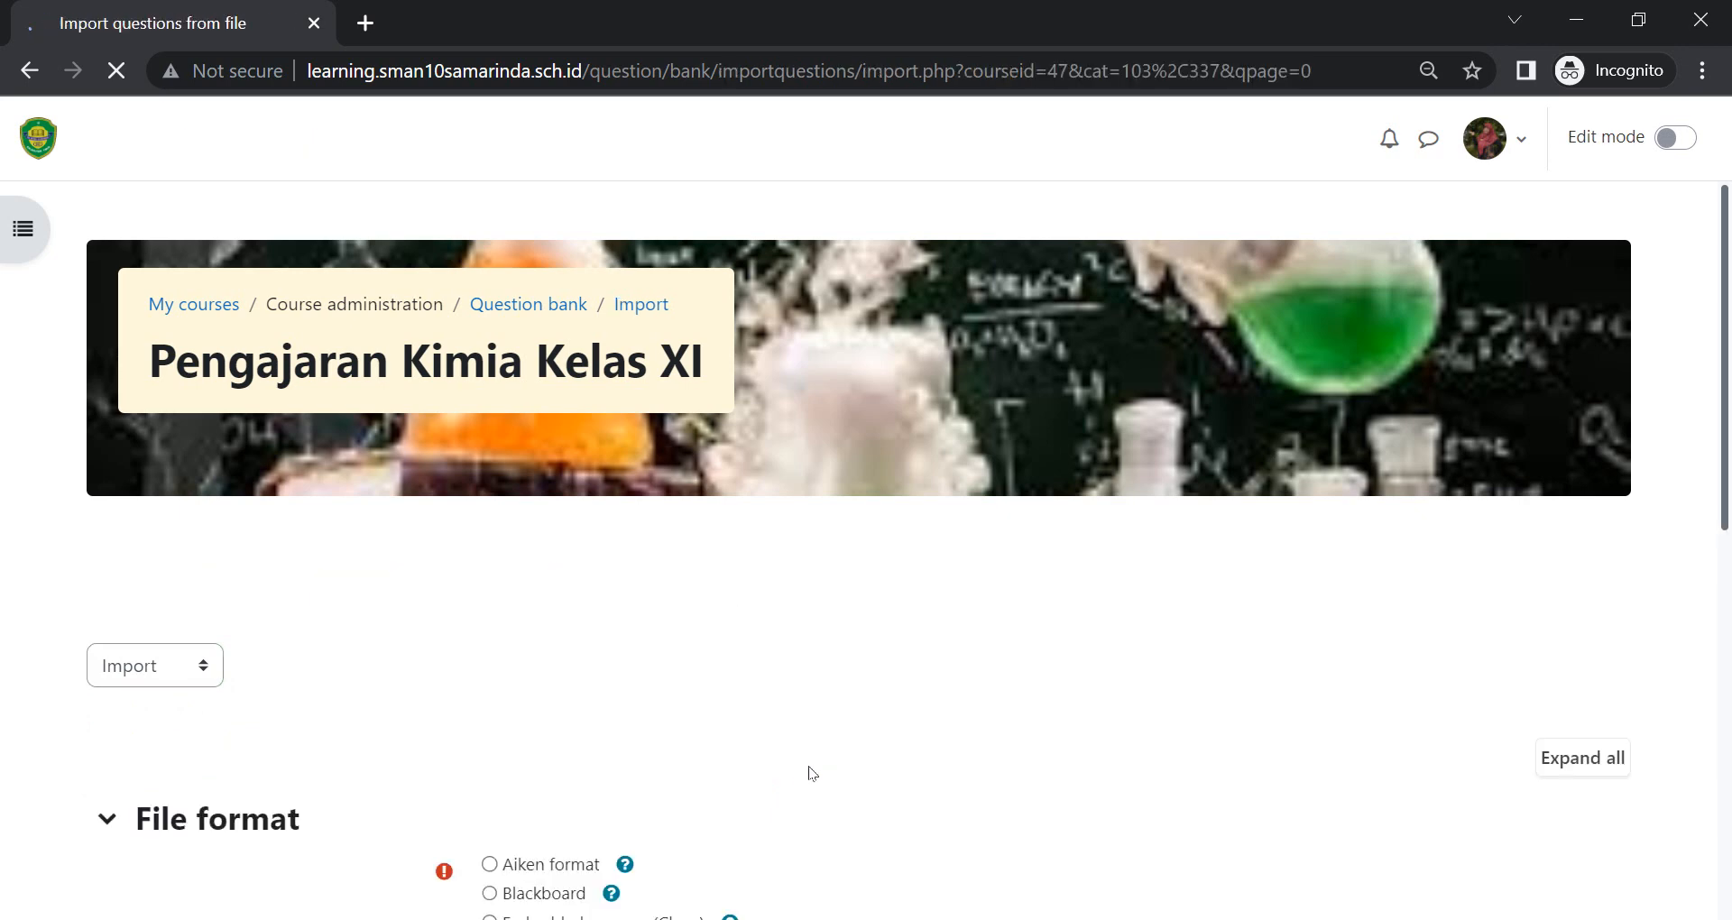
Choose the Microsoft Word 2010 table format (wordtable) and upload NEW questions-Kimia XI-Asam Basa-20230115-1924.docx as the import file.
scroll(611, 437, down, 5)
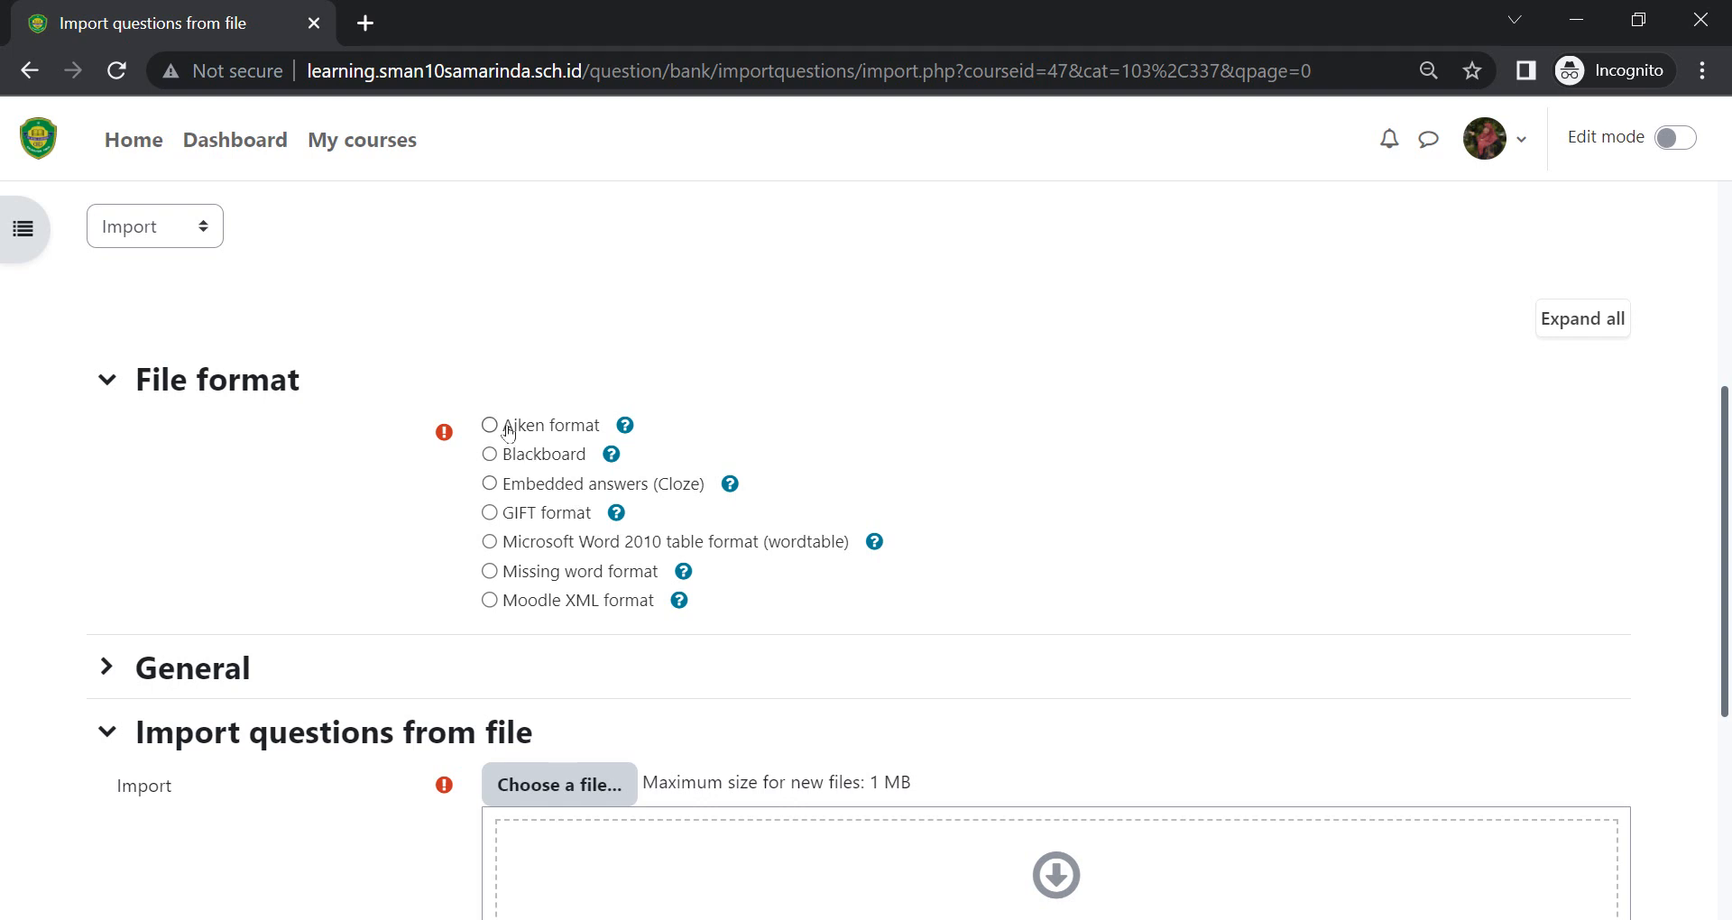
click(489, 542)
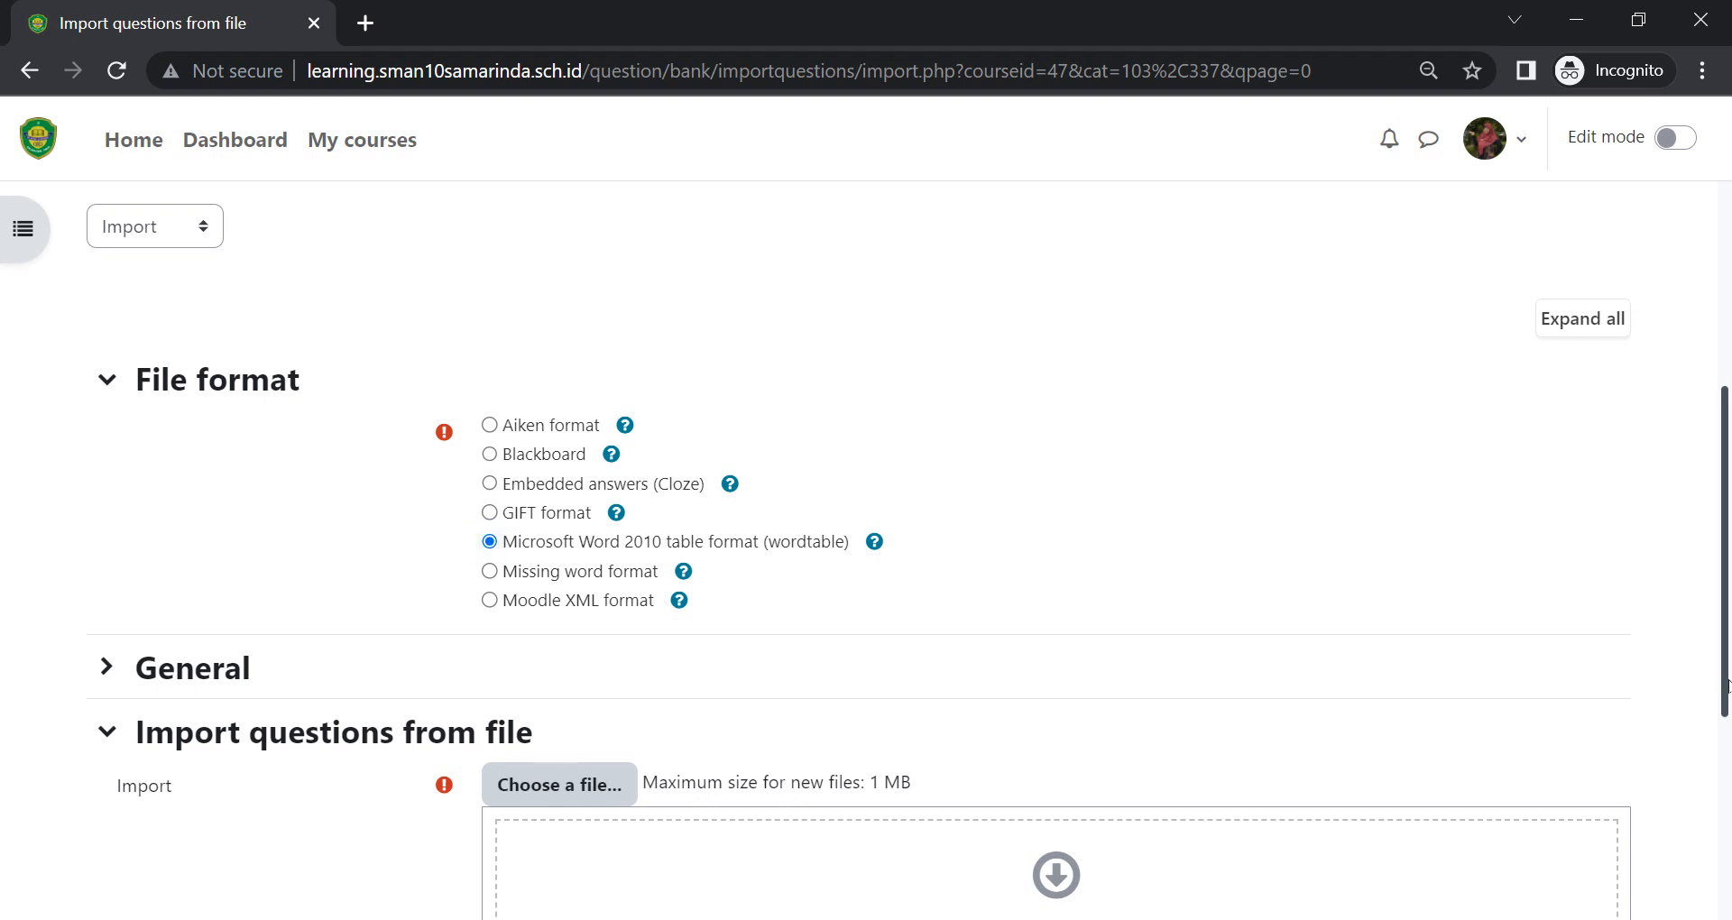
scroll(904, 447, down, 3)
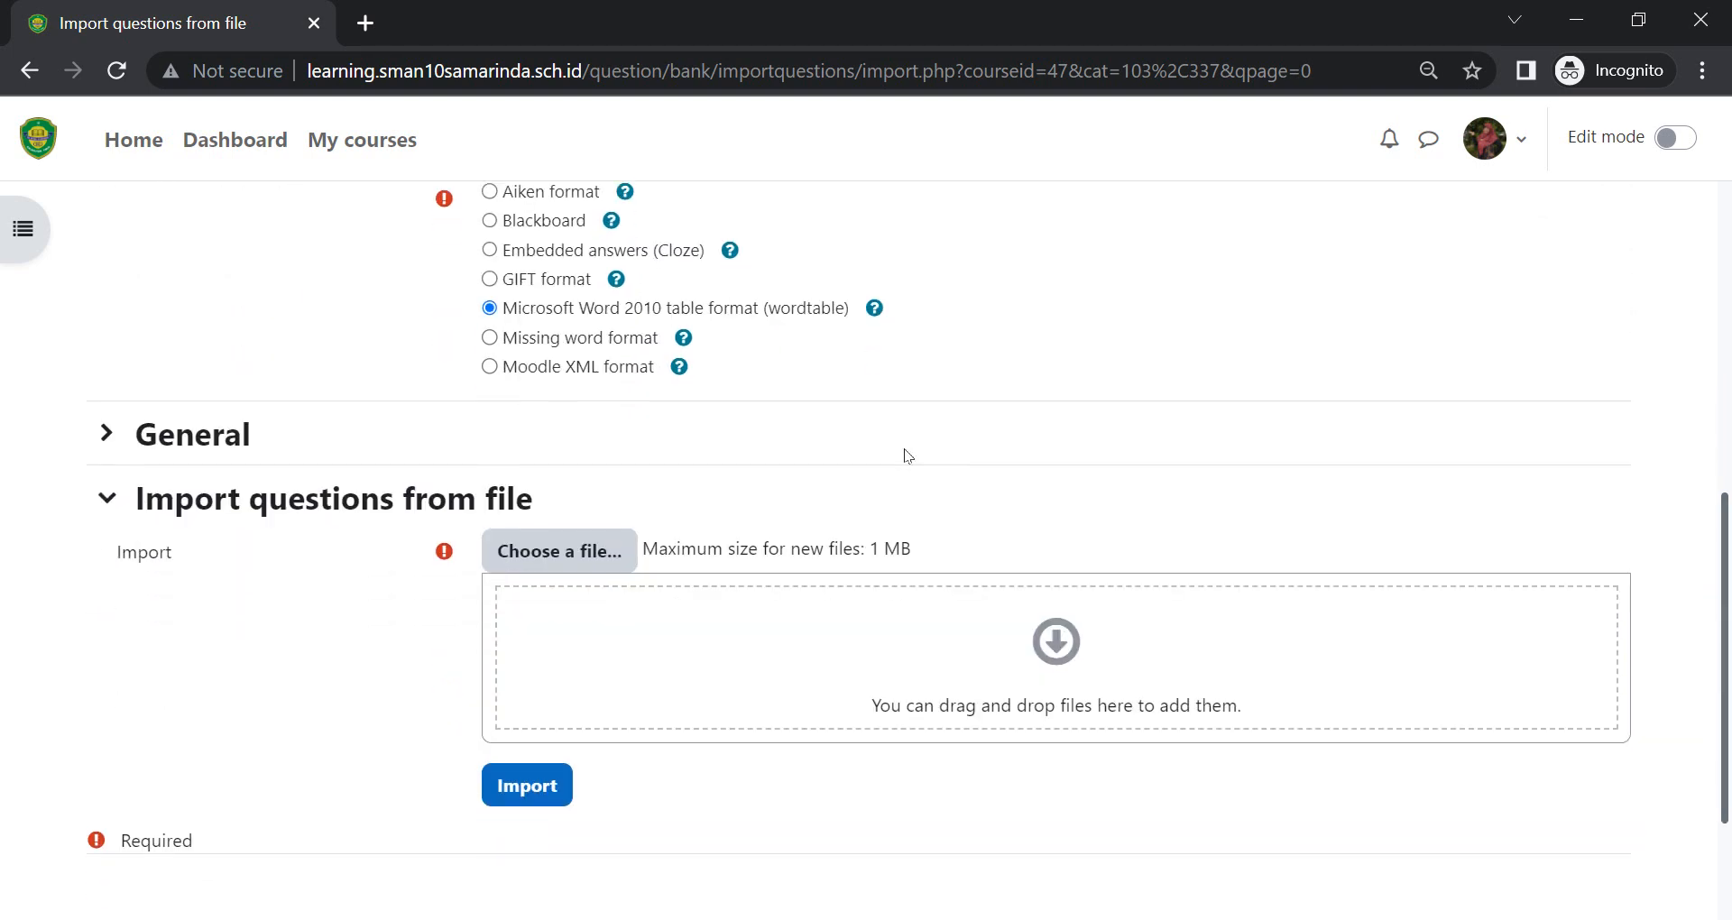
click(584, 555)
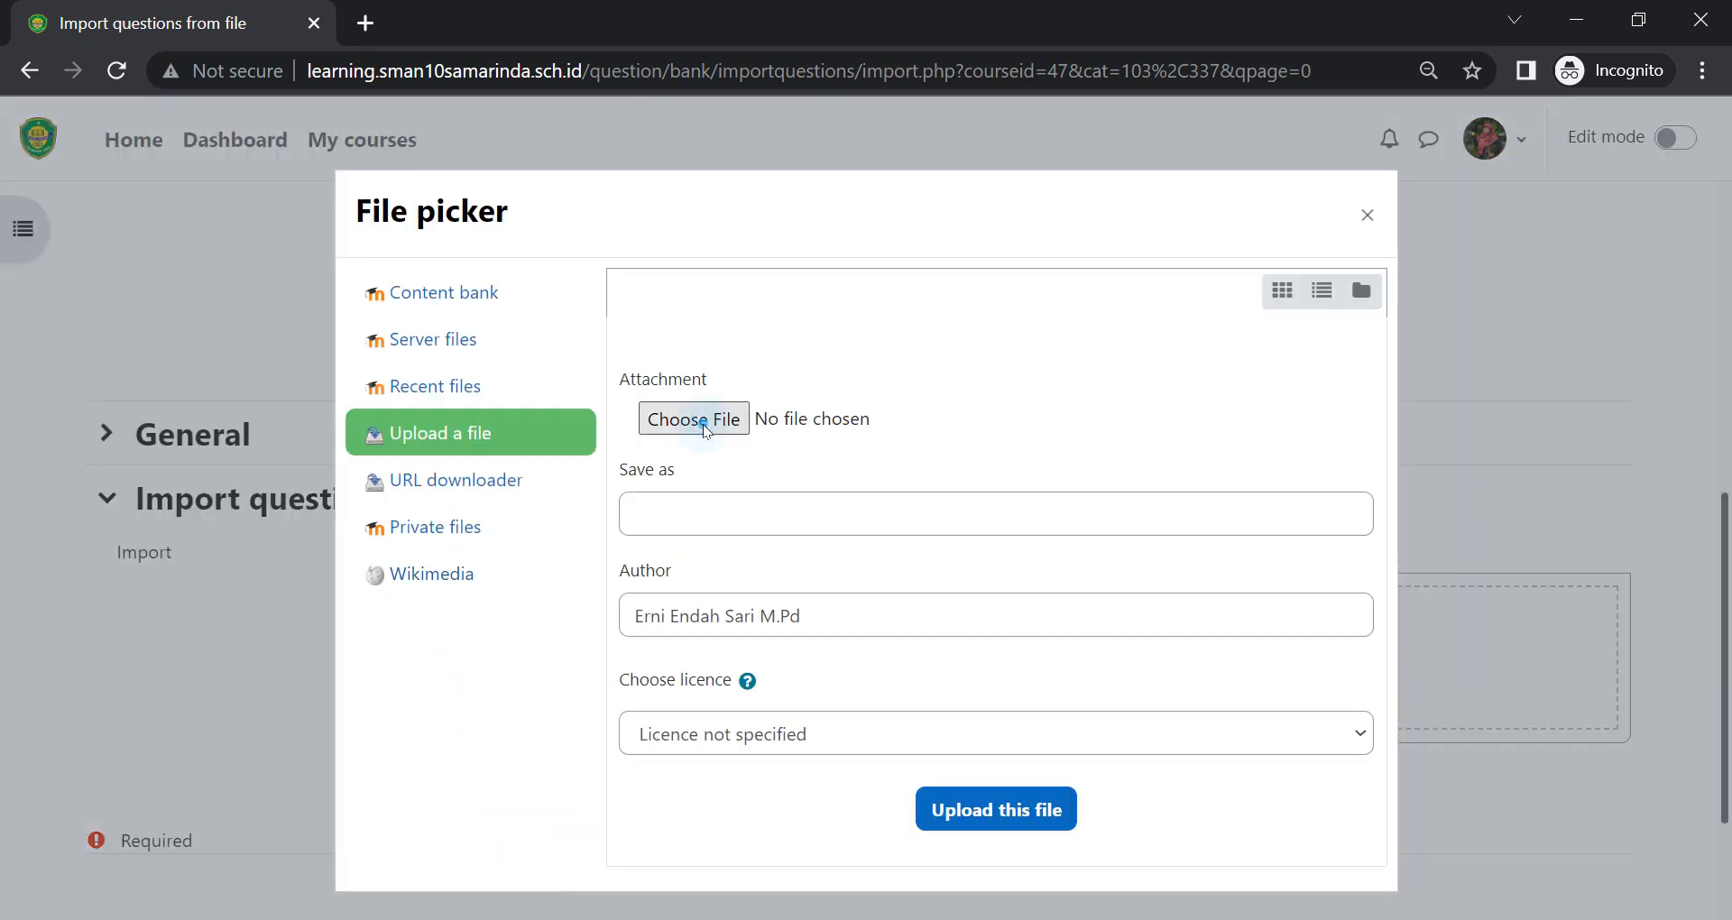
click(704, 430)
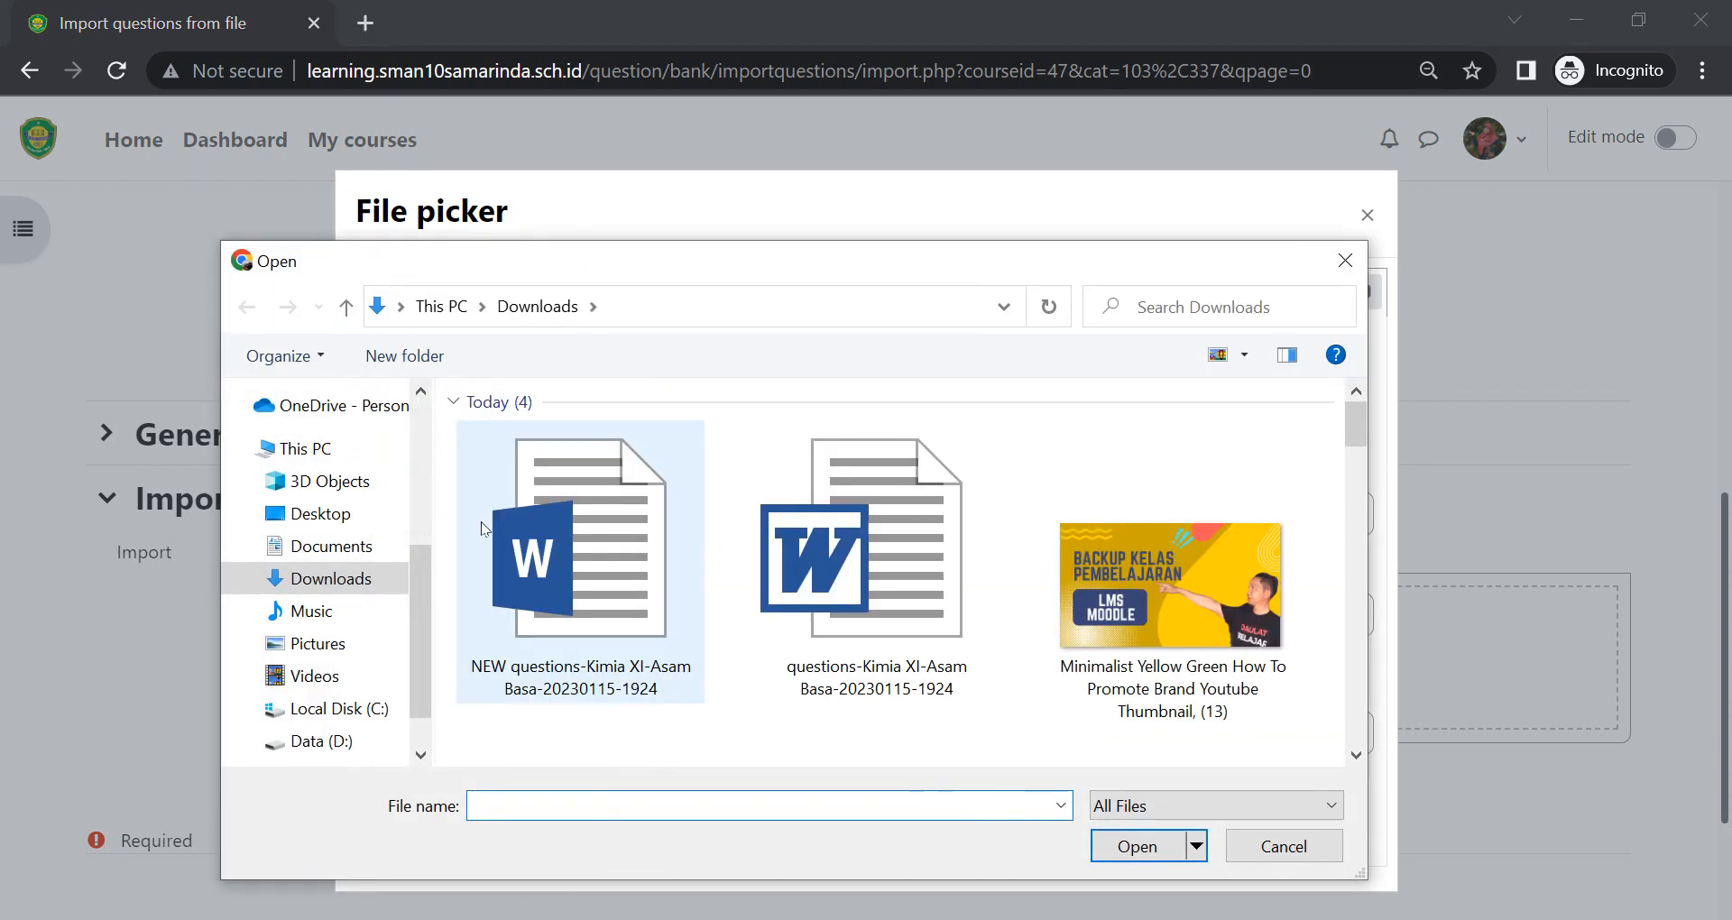
double_click(620, 585)
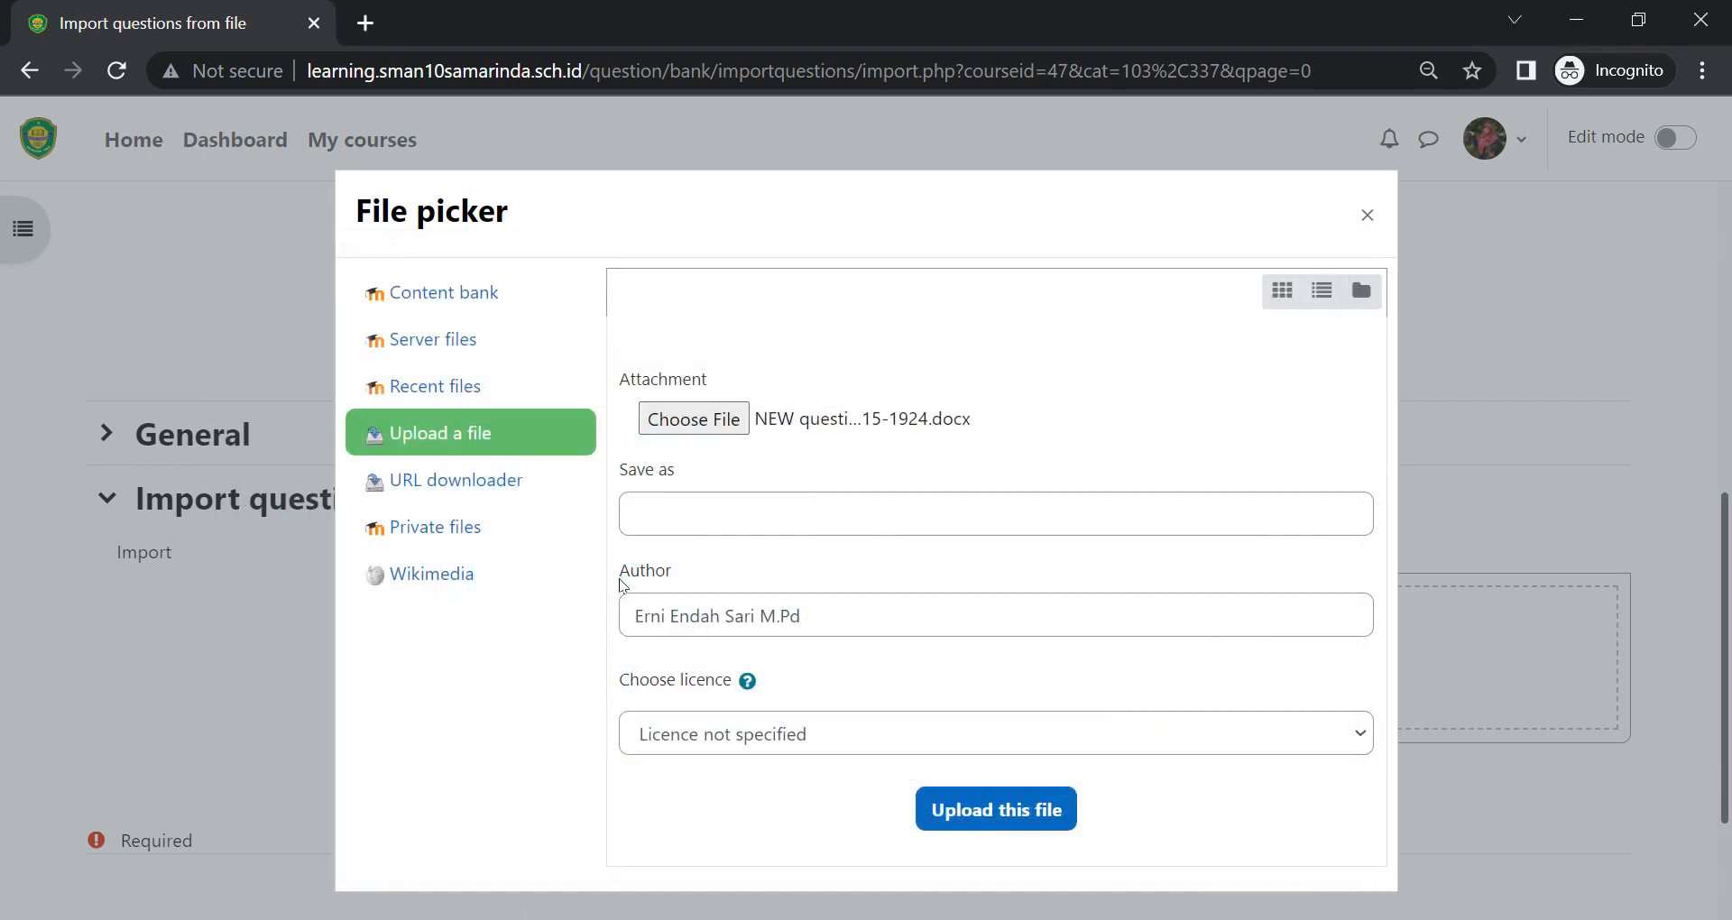
click(1009, 809)
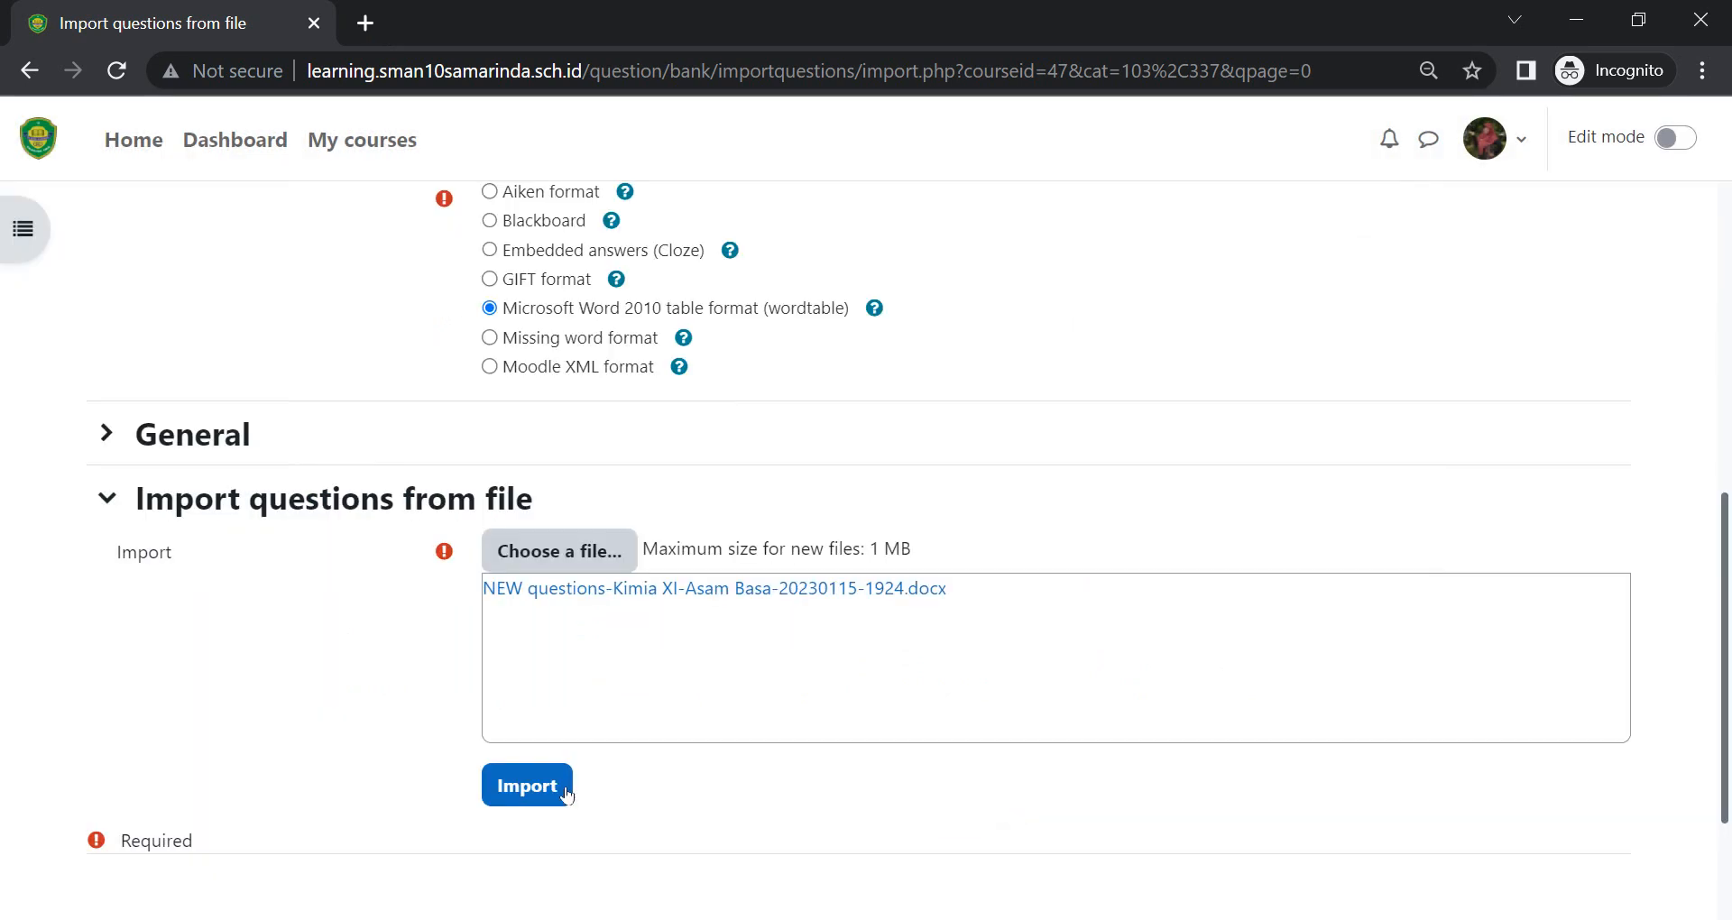
Import the questions from the uploaded file and continue to the question list.
click(533, 793)
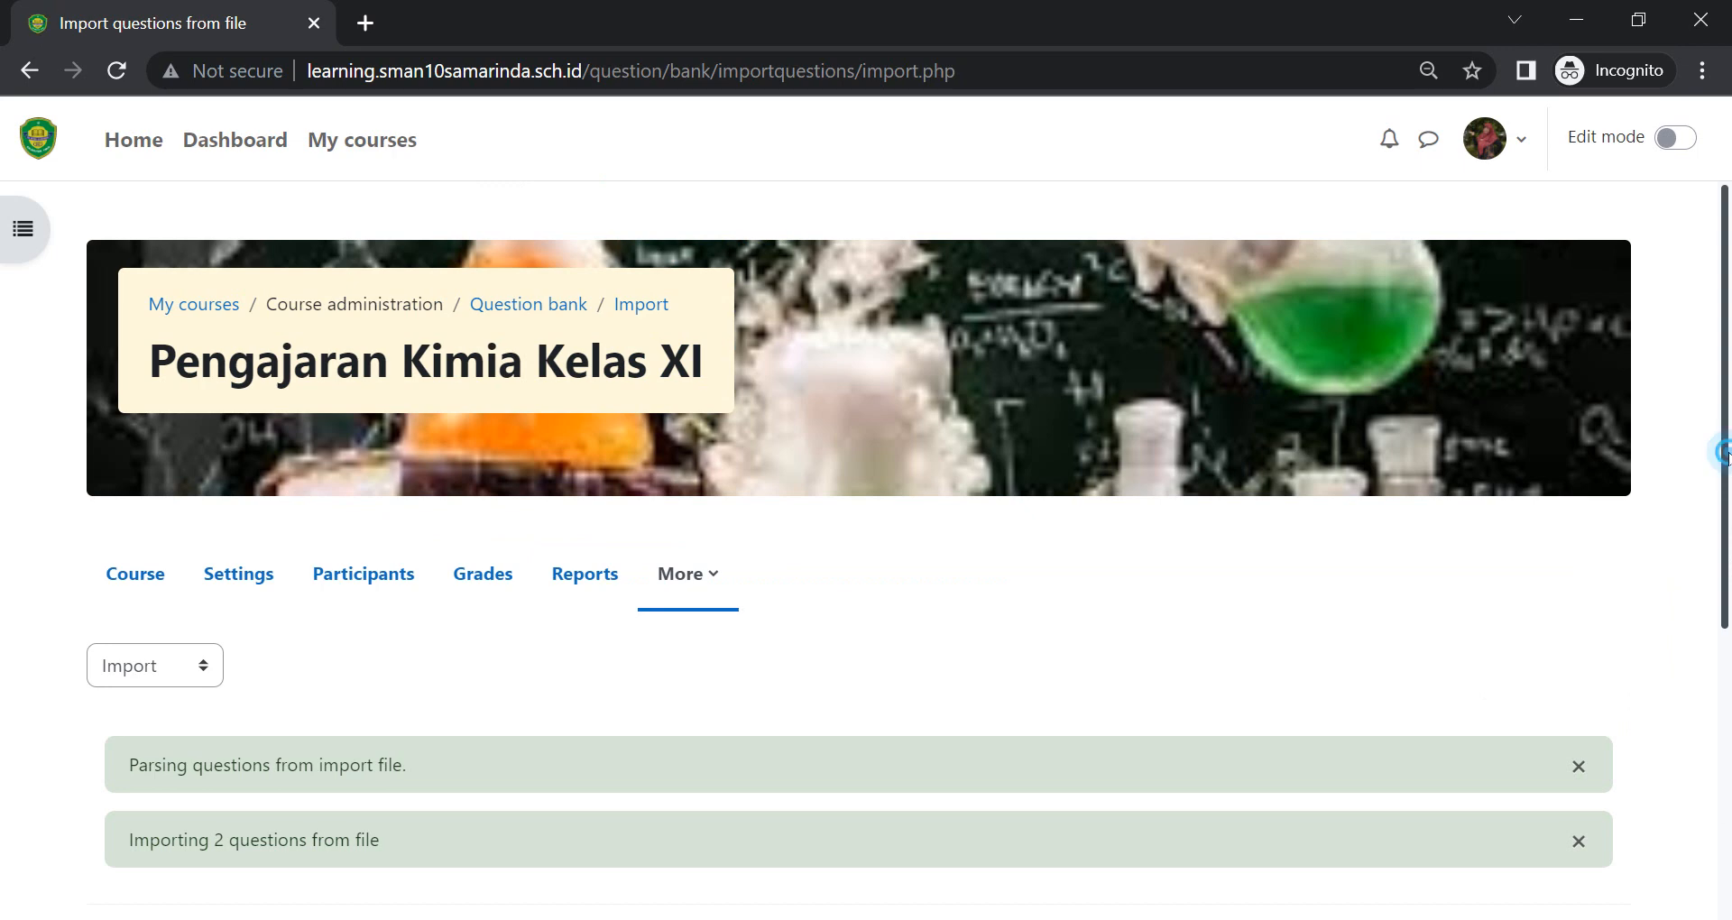
scroll(549, 525, down, 5)
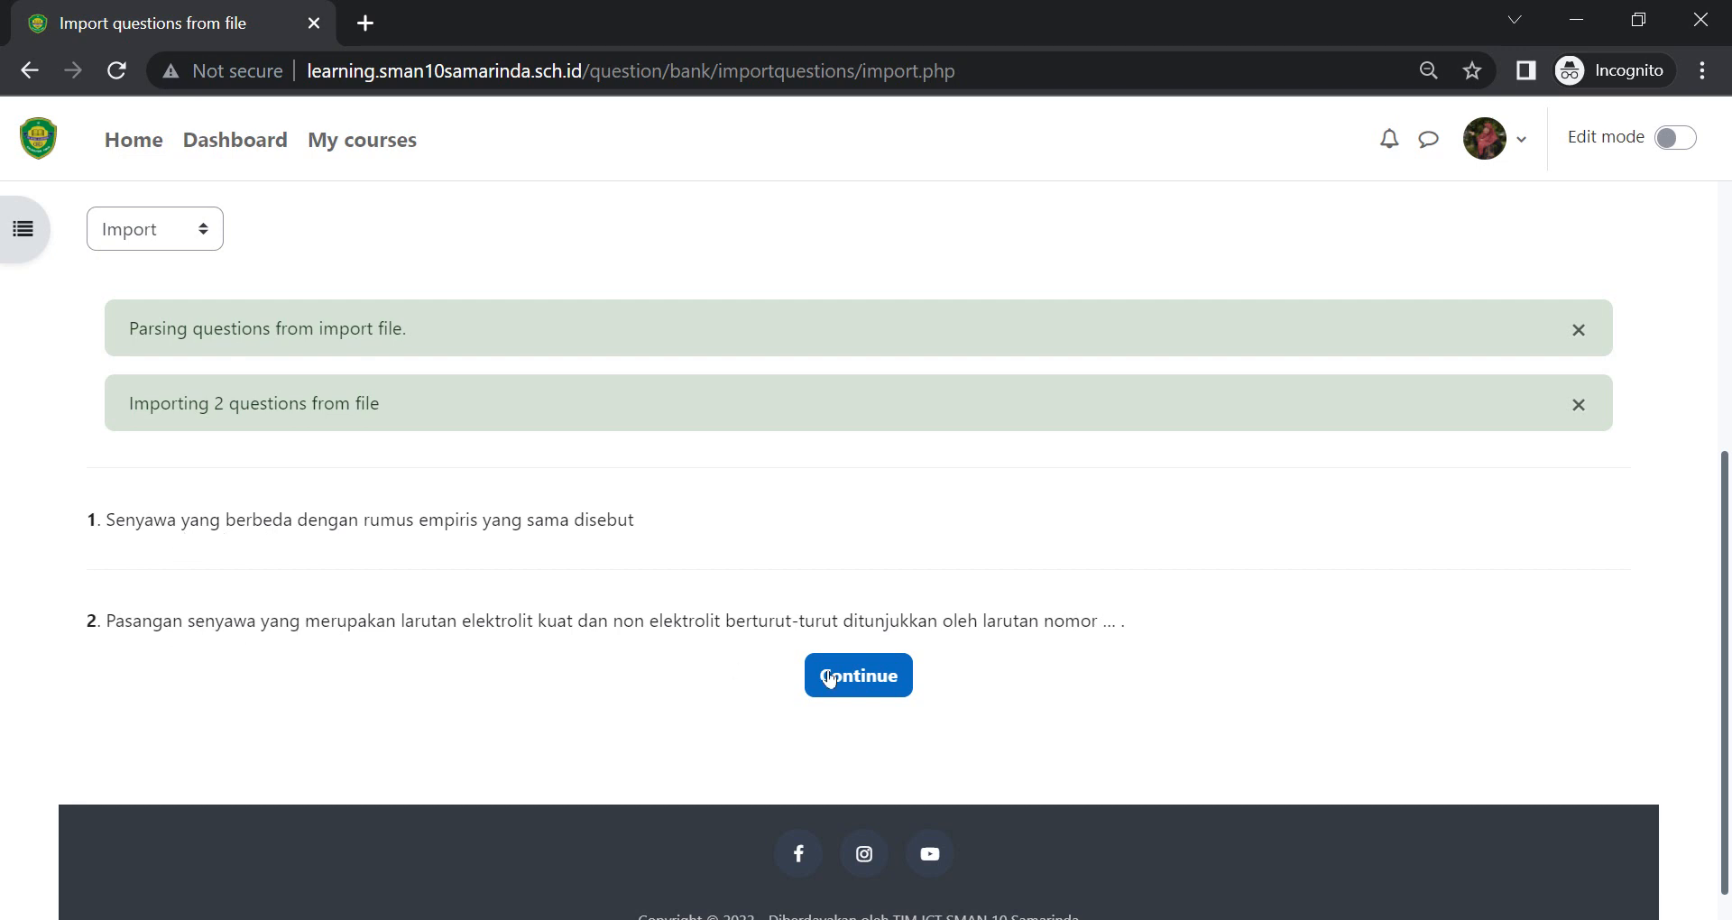
click(864, 679)
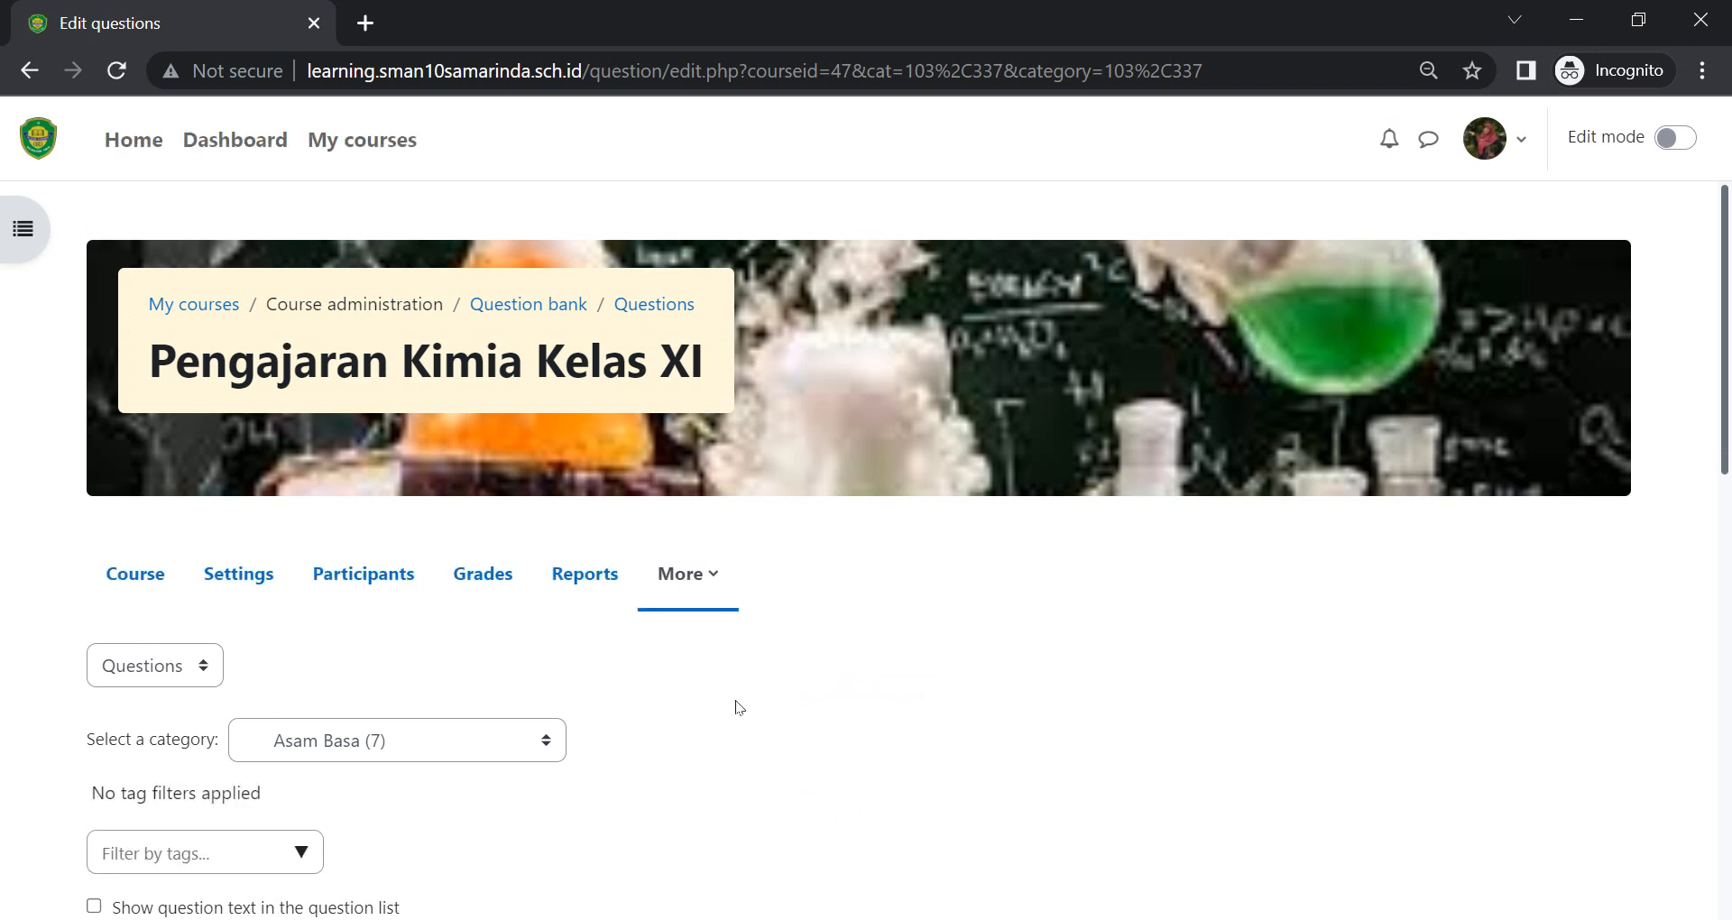
Preview the Asam Basa 102 – L3 - Mudah question in the Asam Basa category, check its image and answer choices, and return to the question list.
click(544, 741)
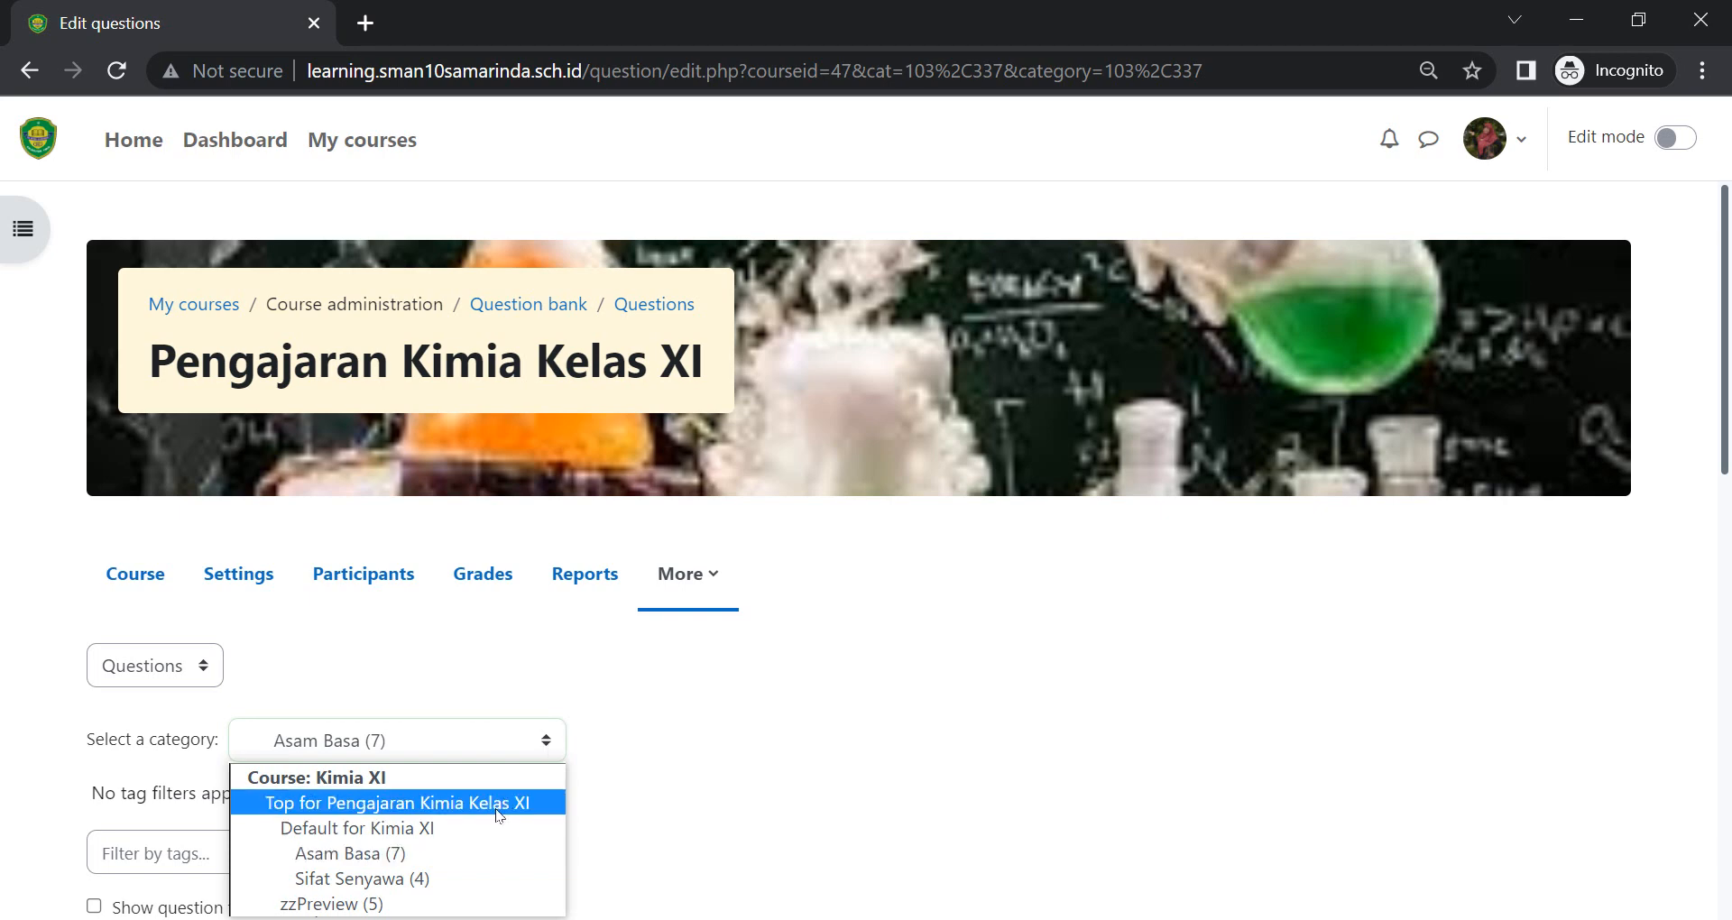
click(458, 854)
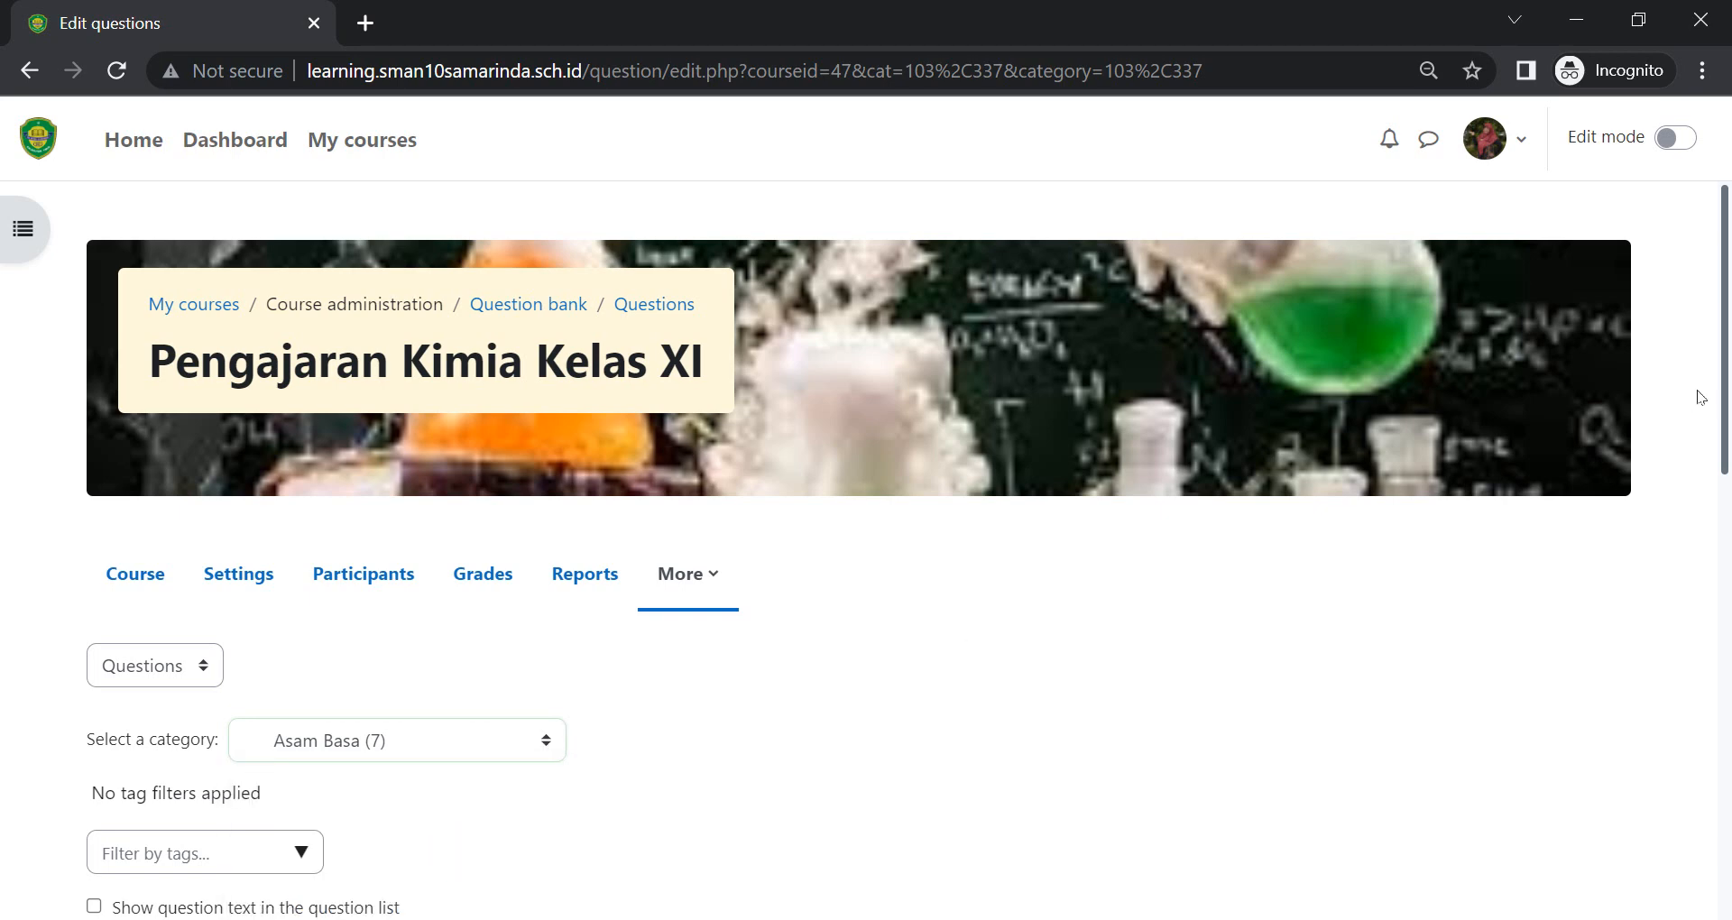
drag(1725, 394, 1728, 758)
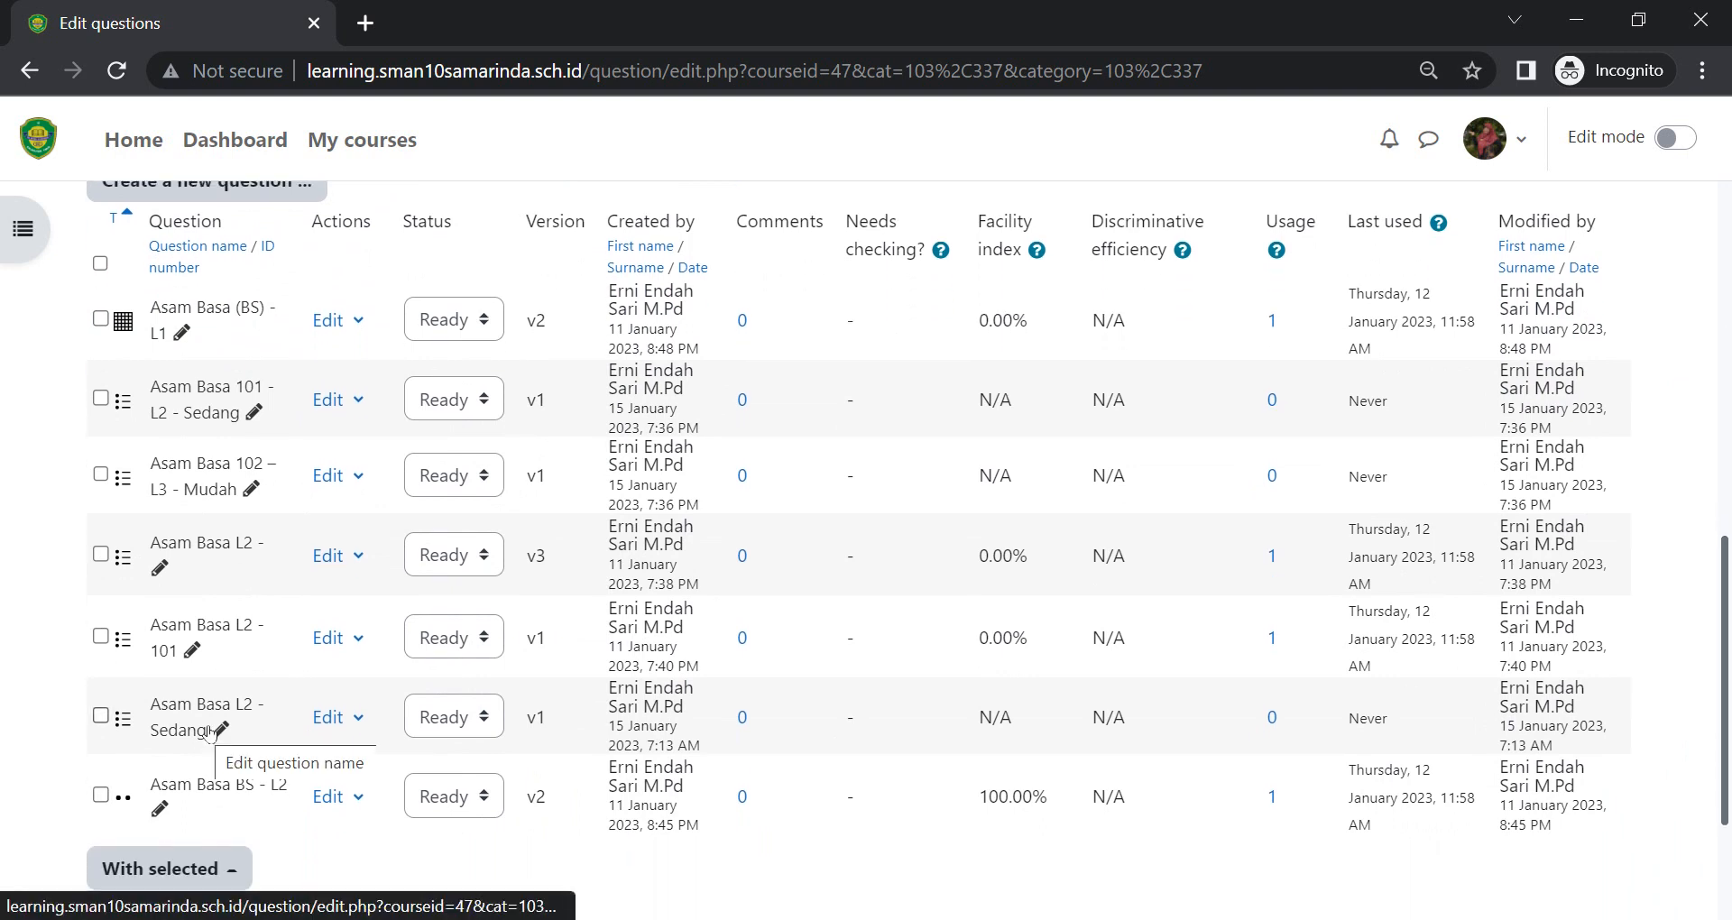
click(359, 477)
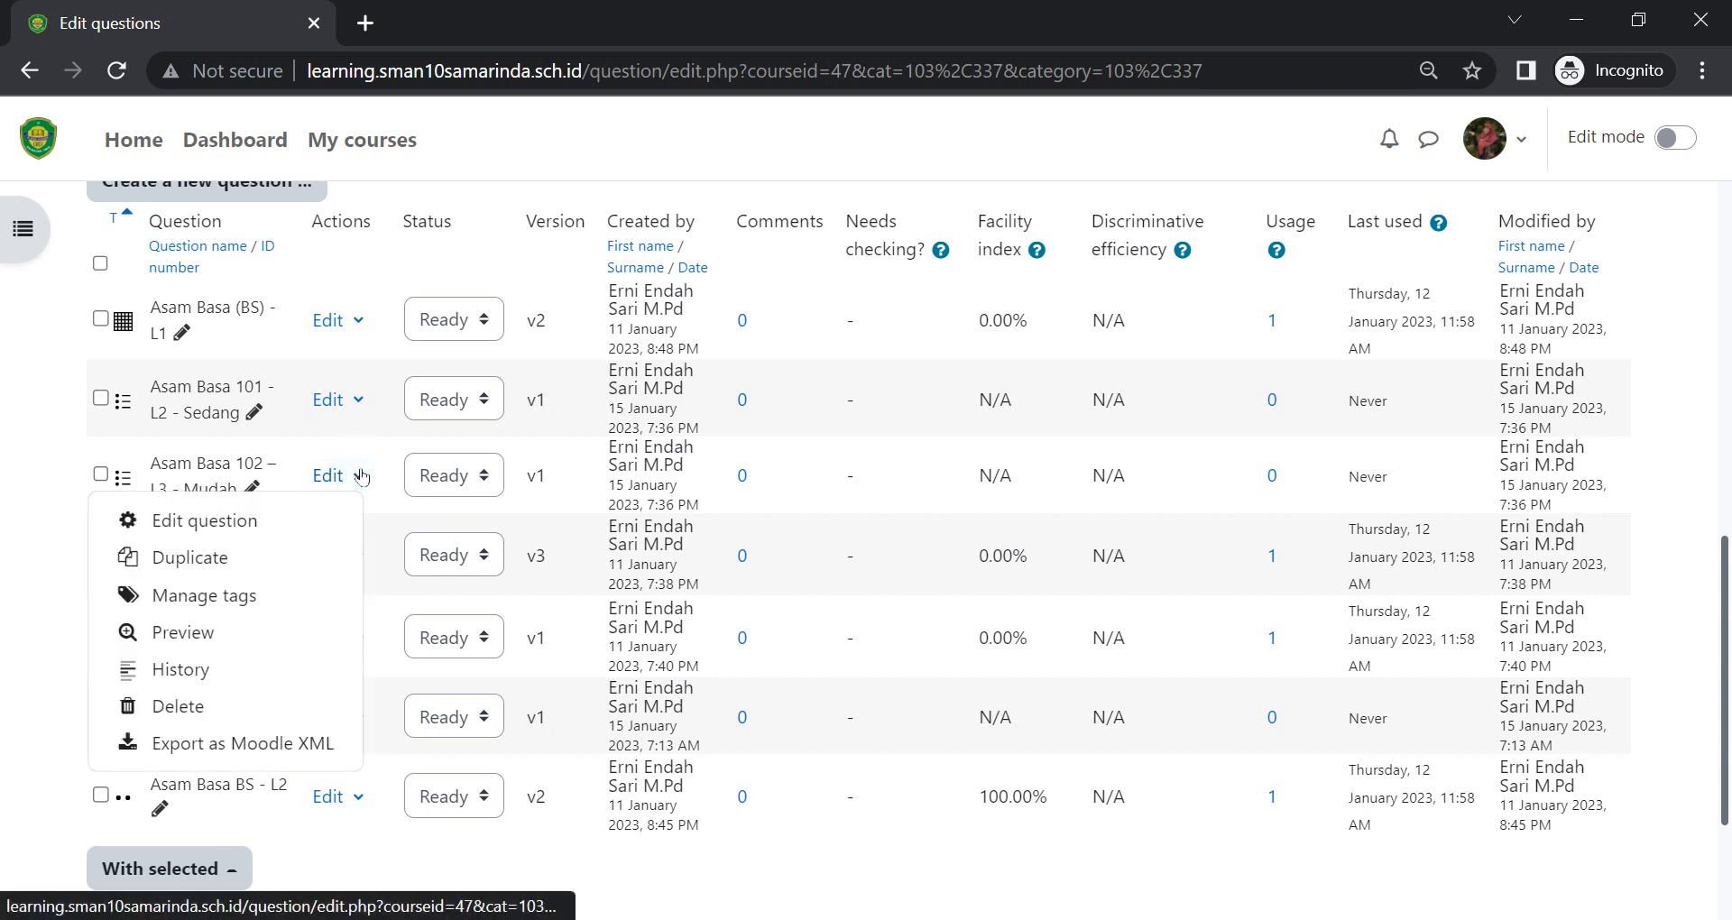
click(243, 634)
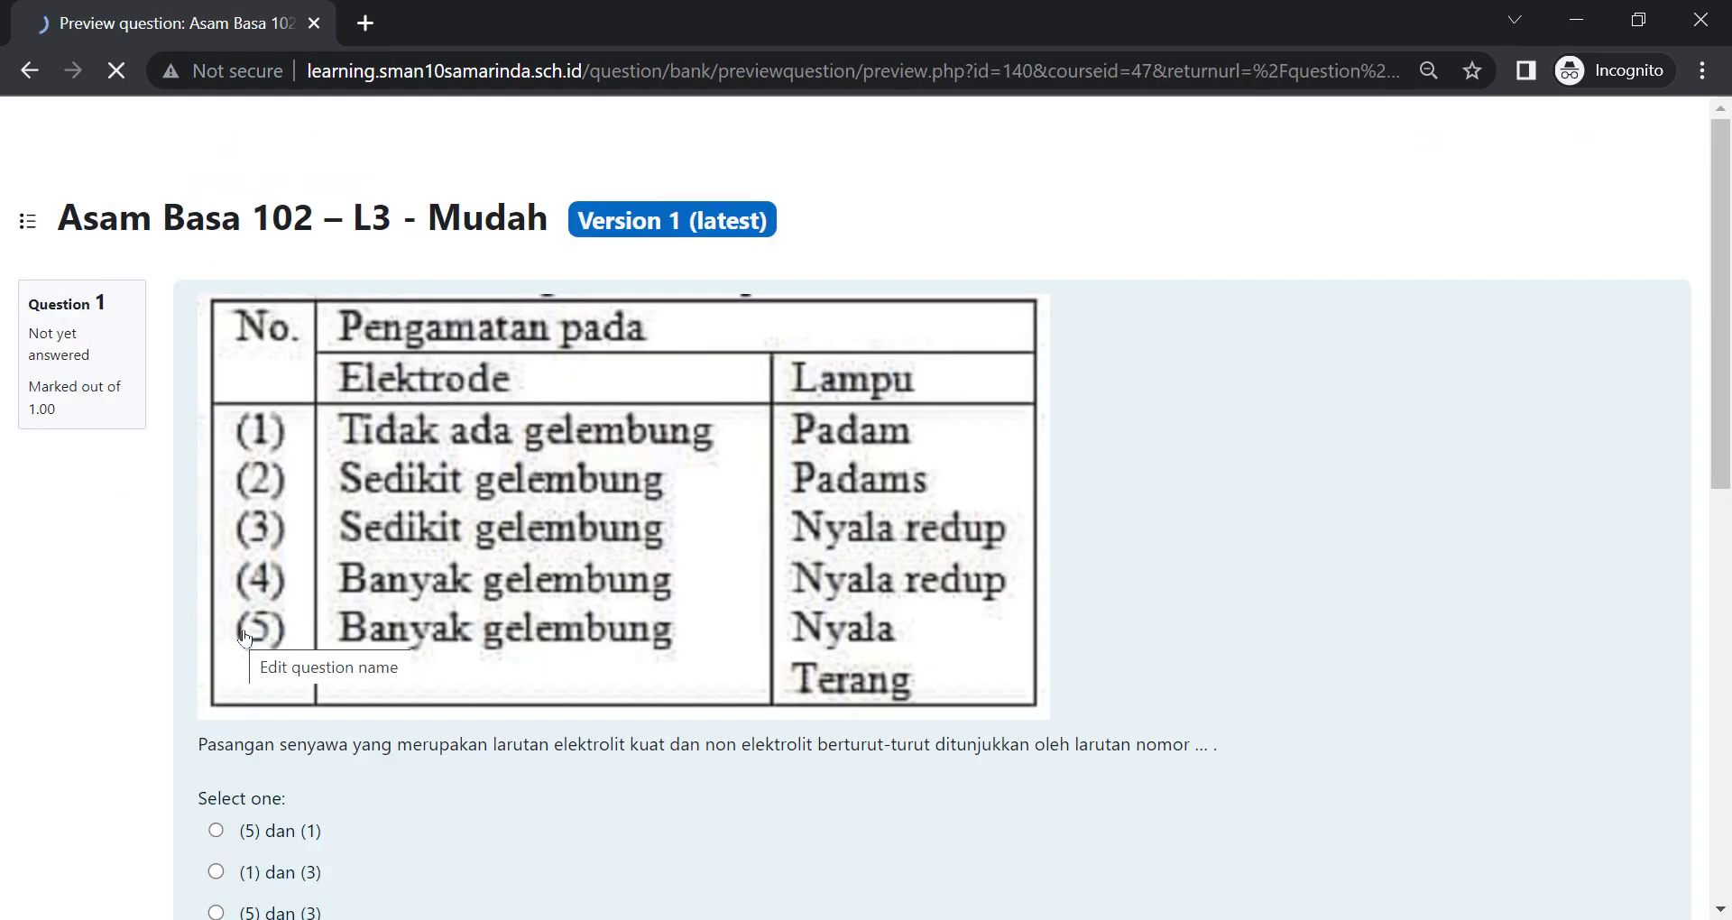
drag(1724, 405, 1730, 592)
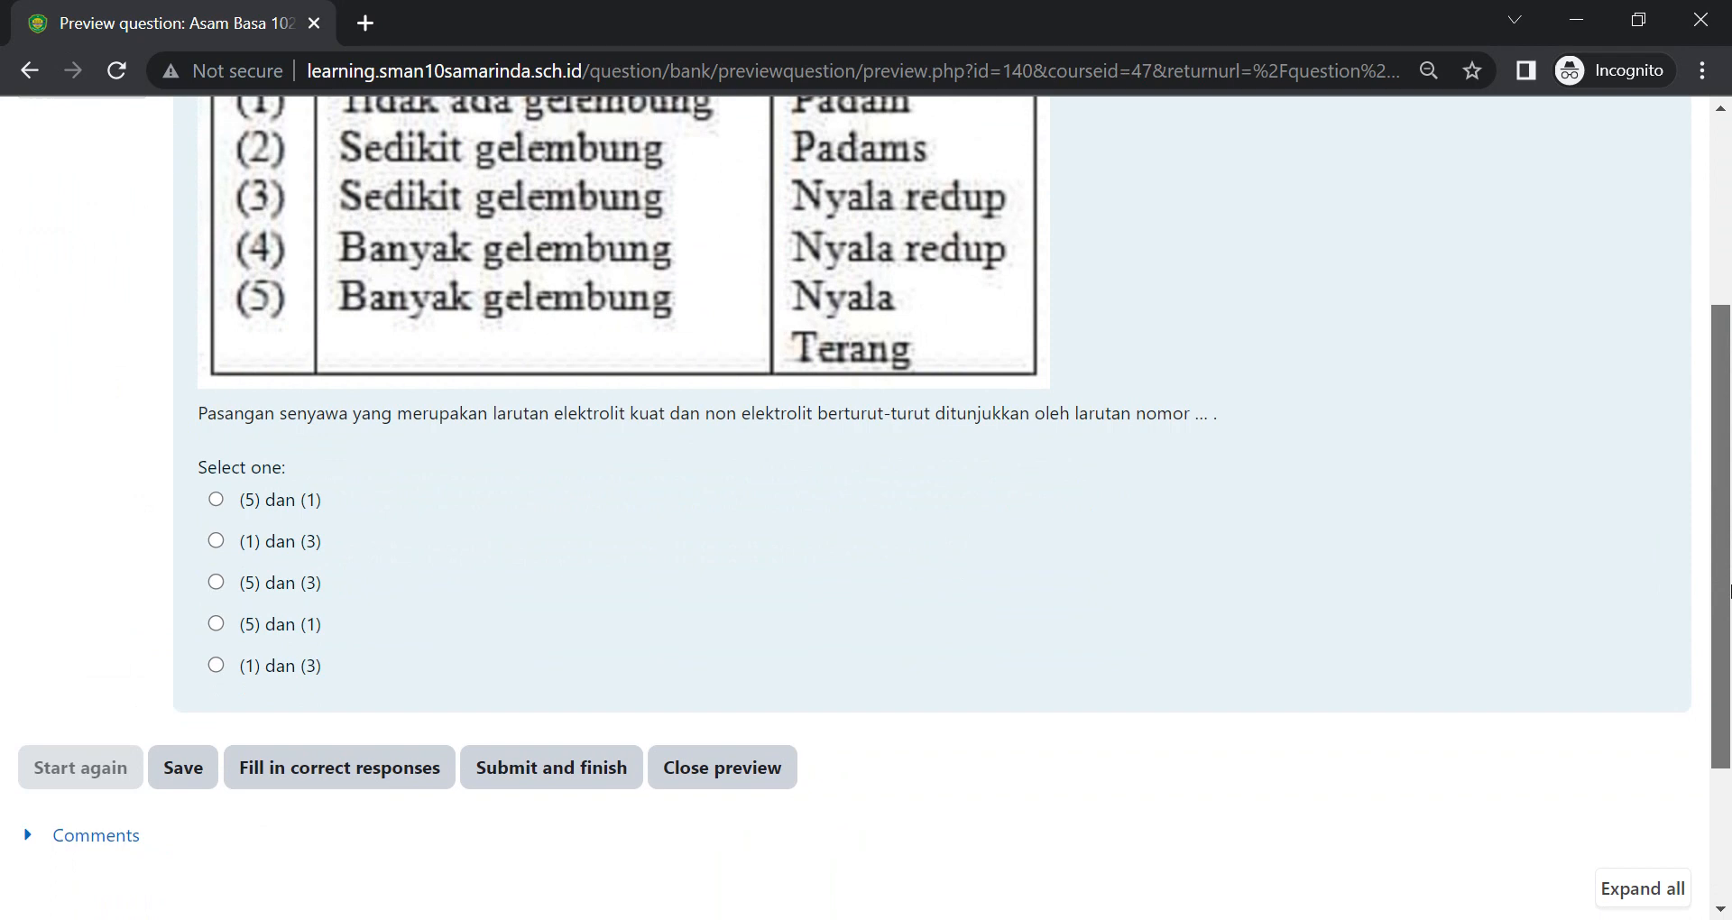
drag(1730, 592, 1727, 401)
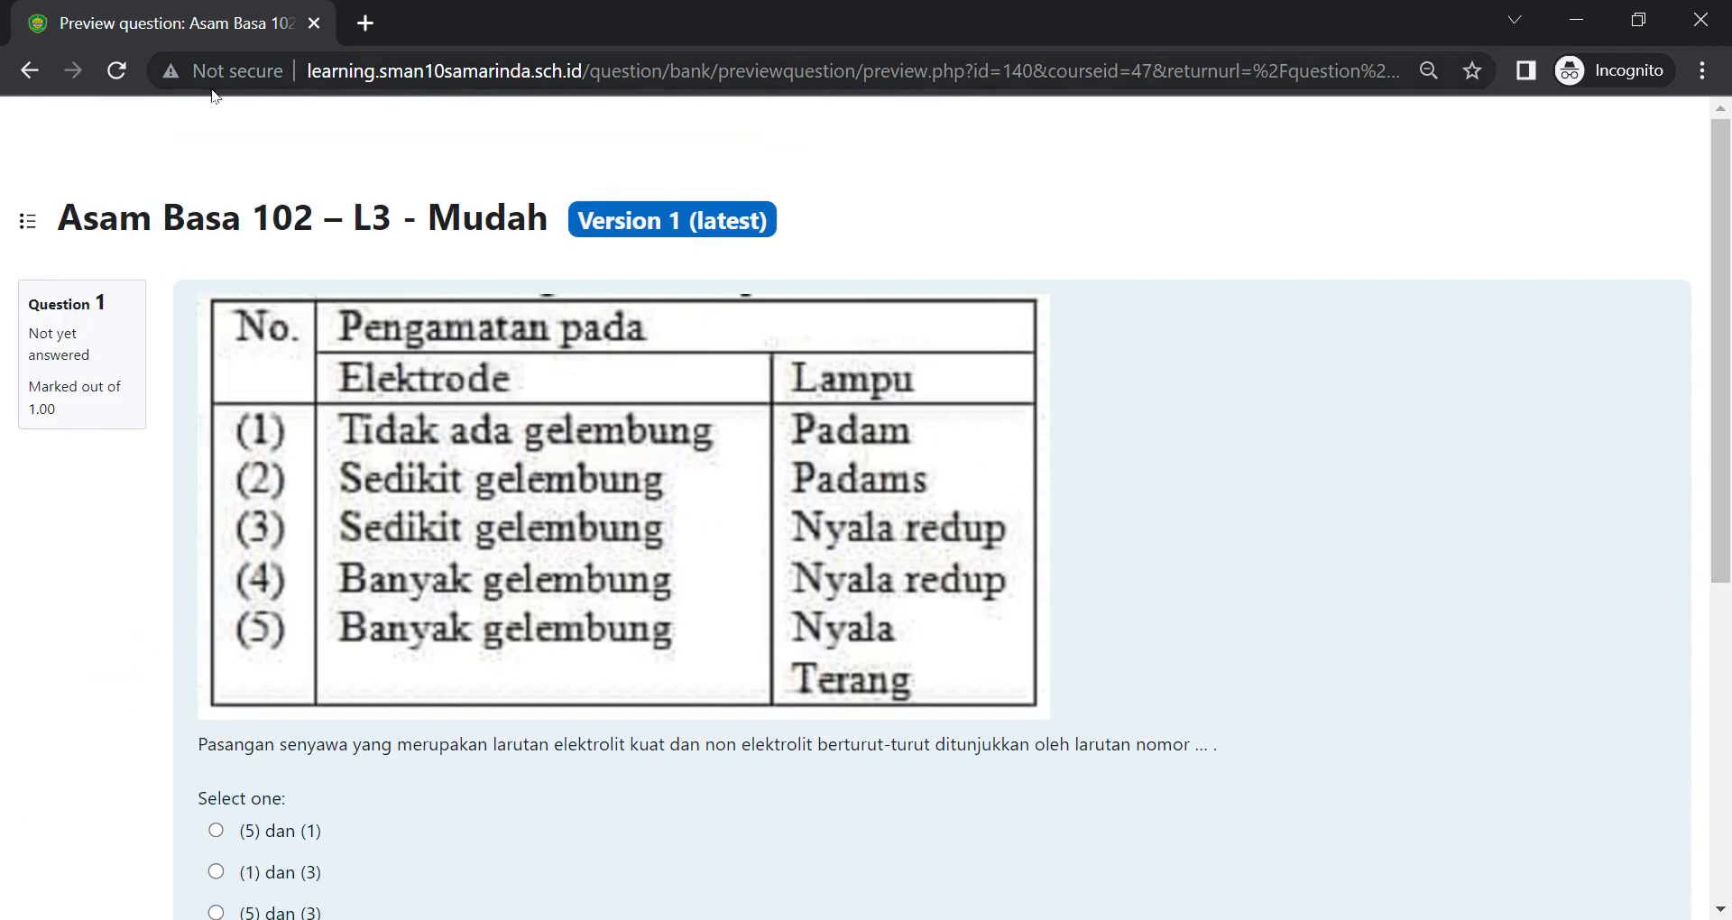
click(29, 72)
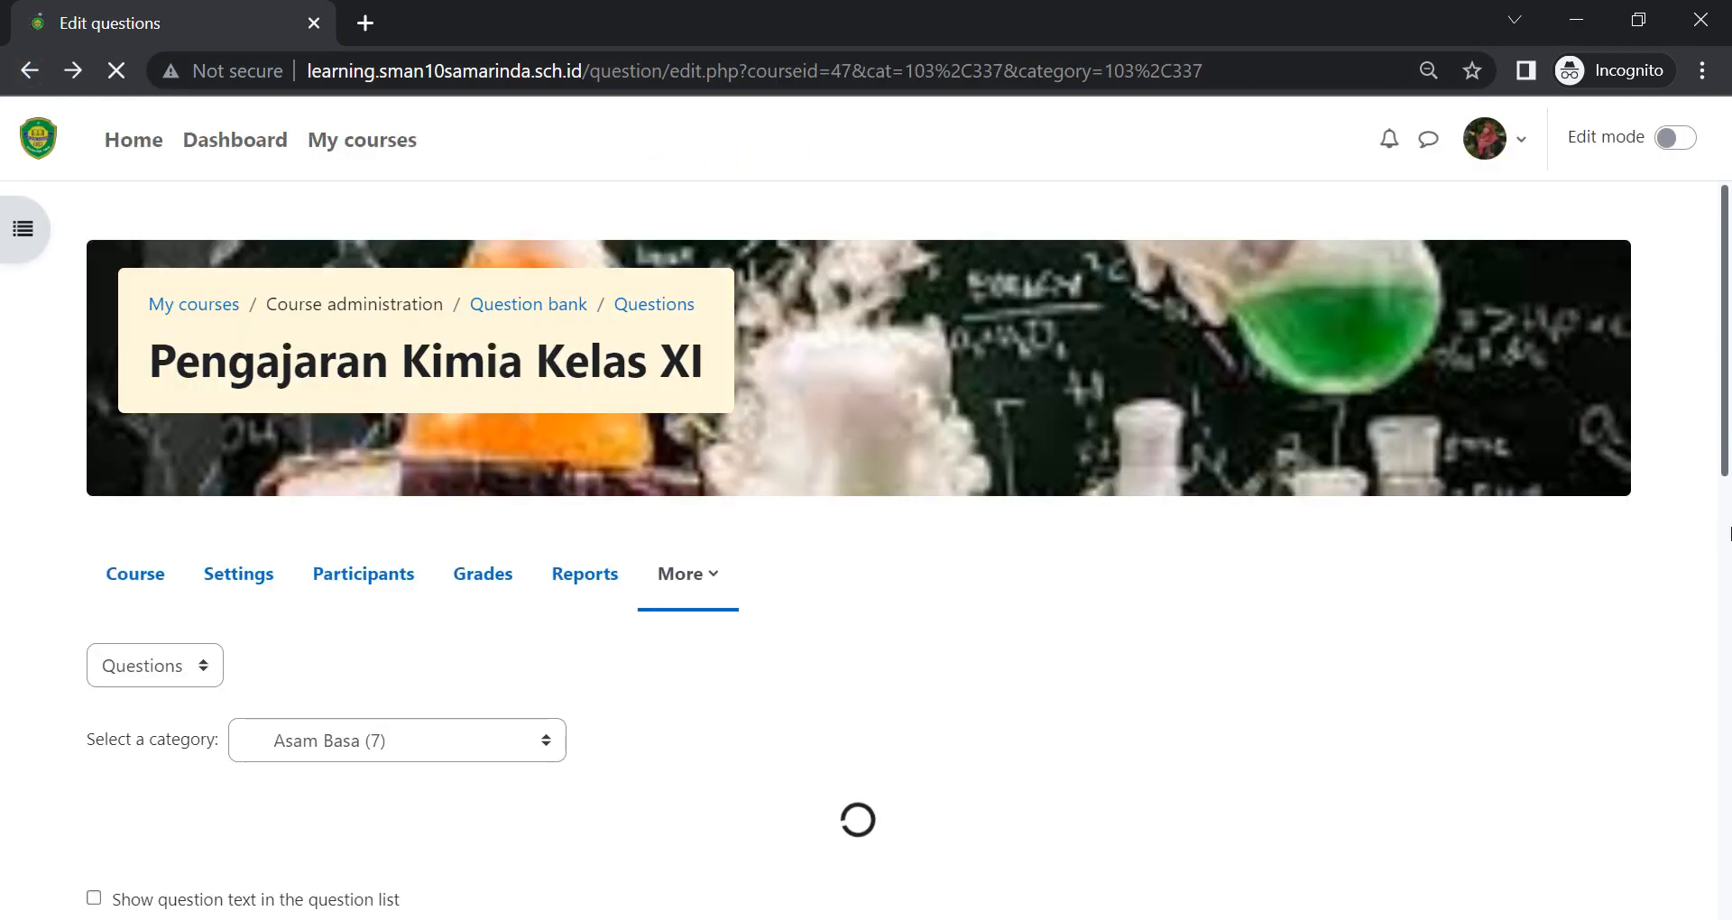
Preview the Asam Basa L2 - Sedang question from the question list, then close the preview.
drag(1724, 444, 1730, 823)
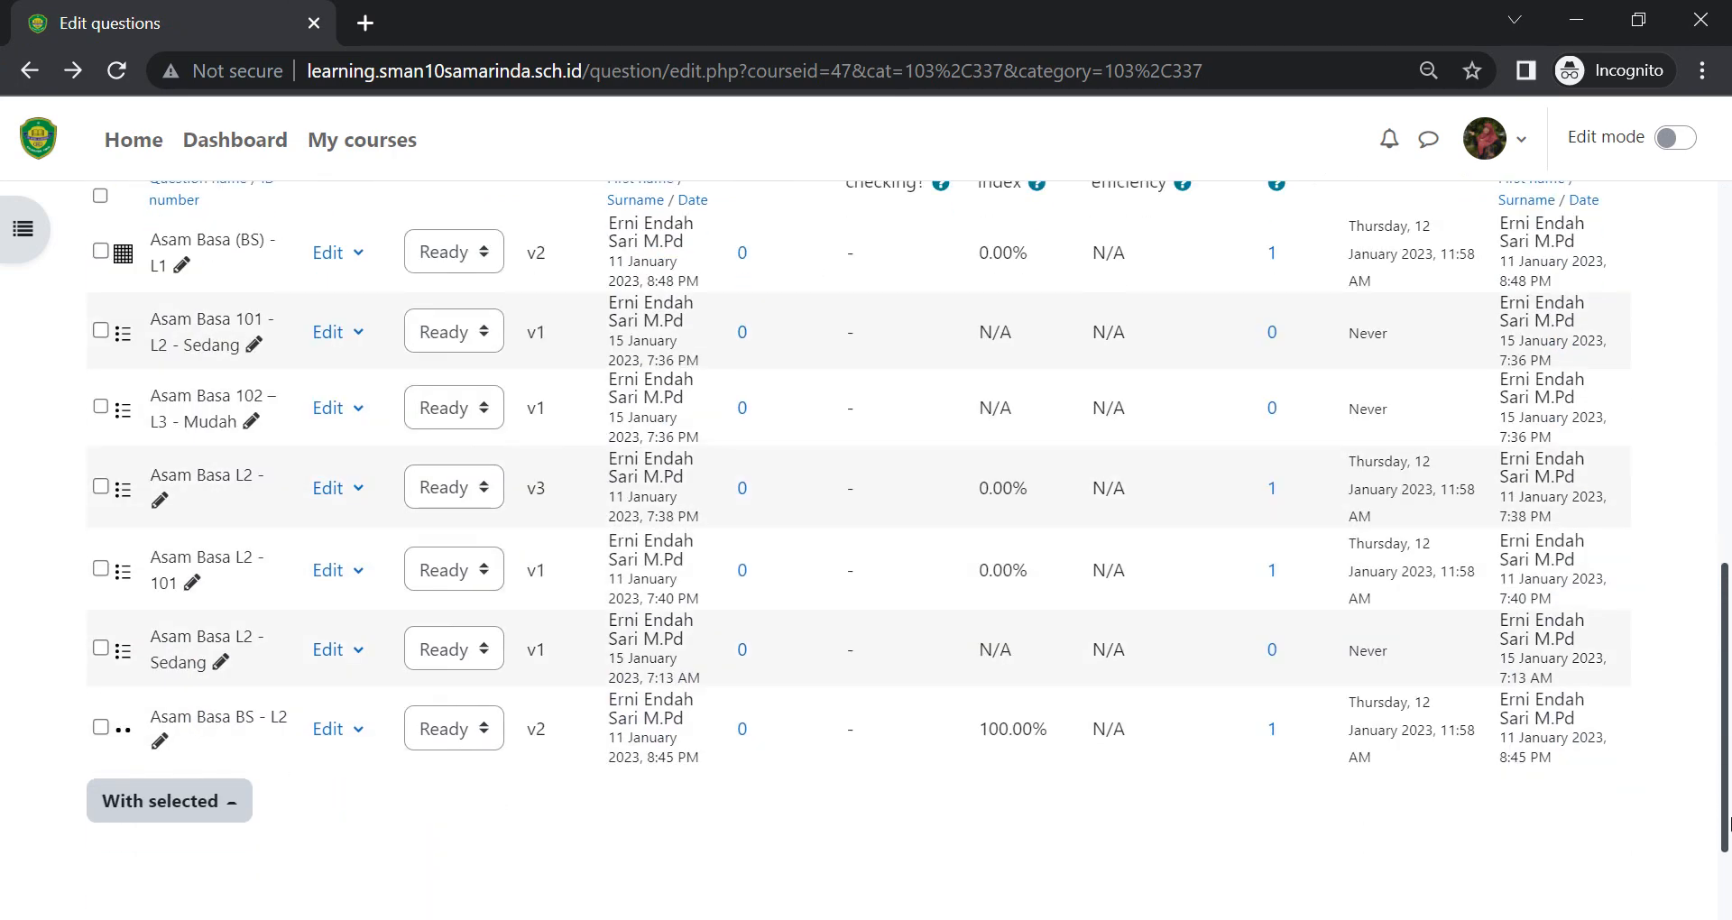
click(361, 654)
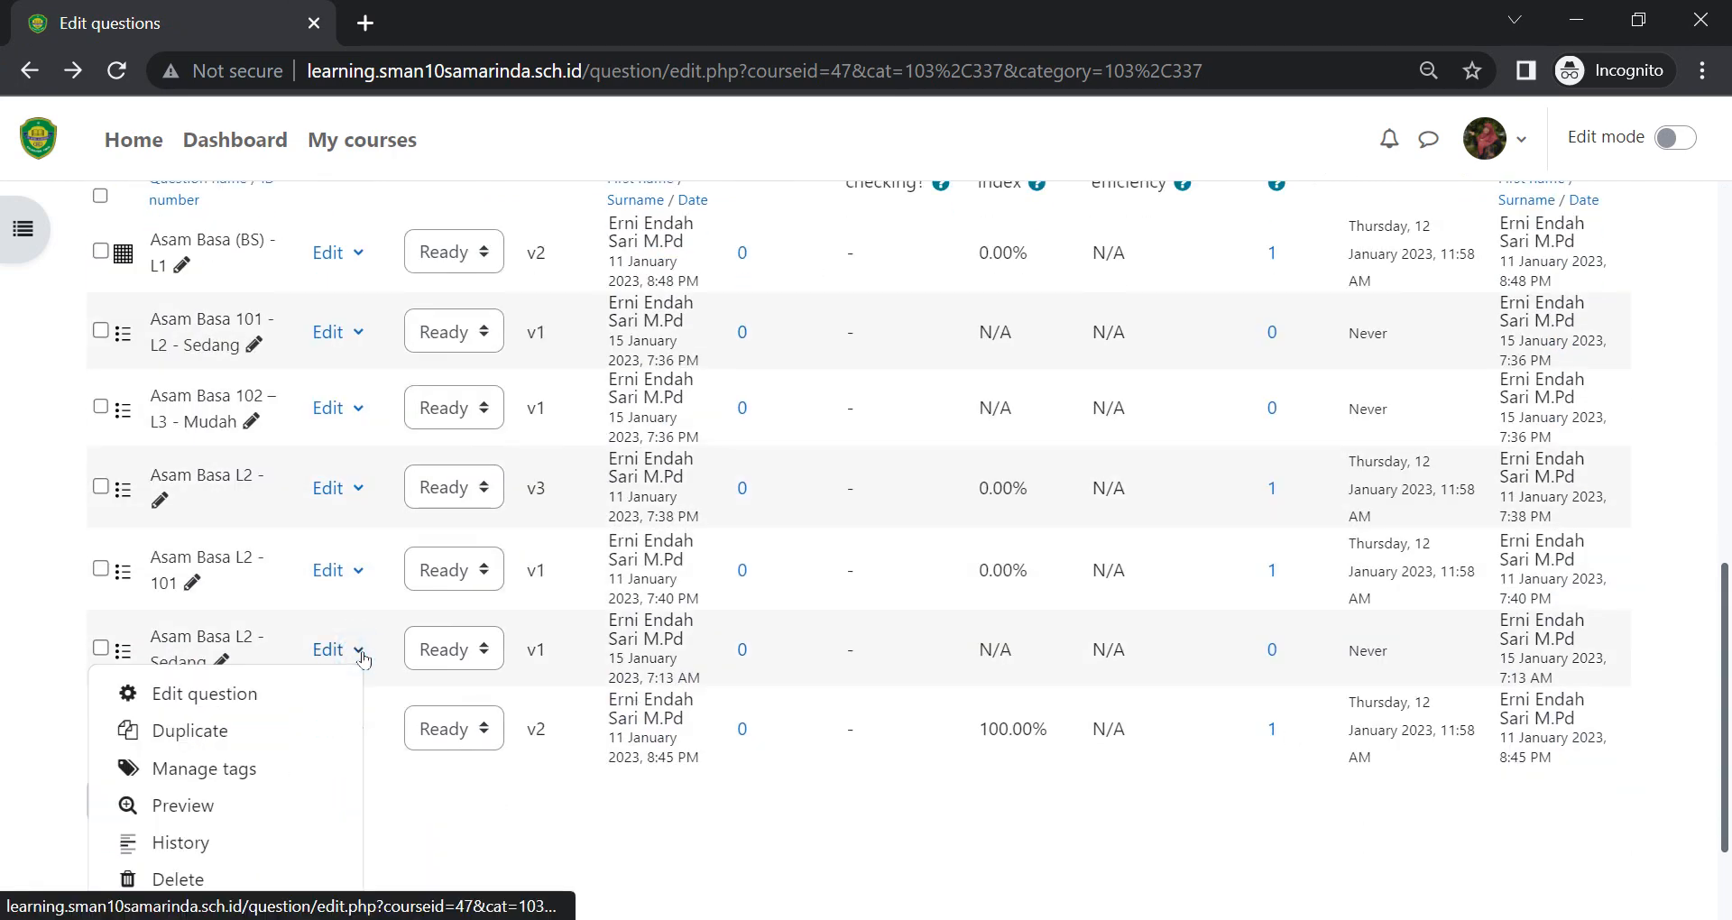
click(192, 803)
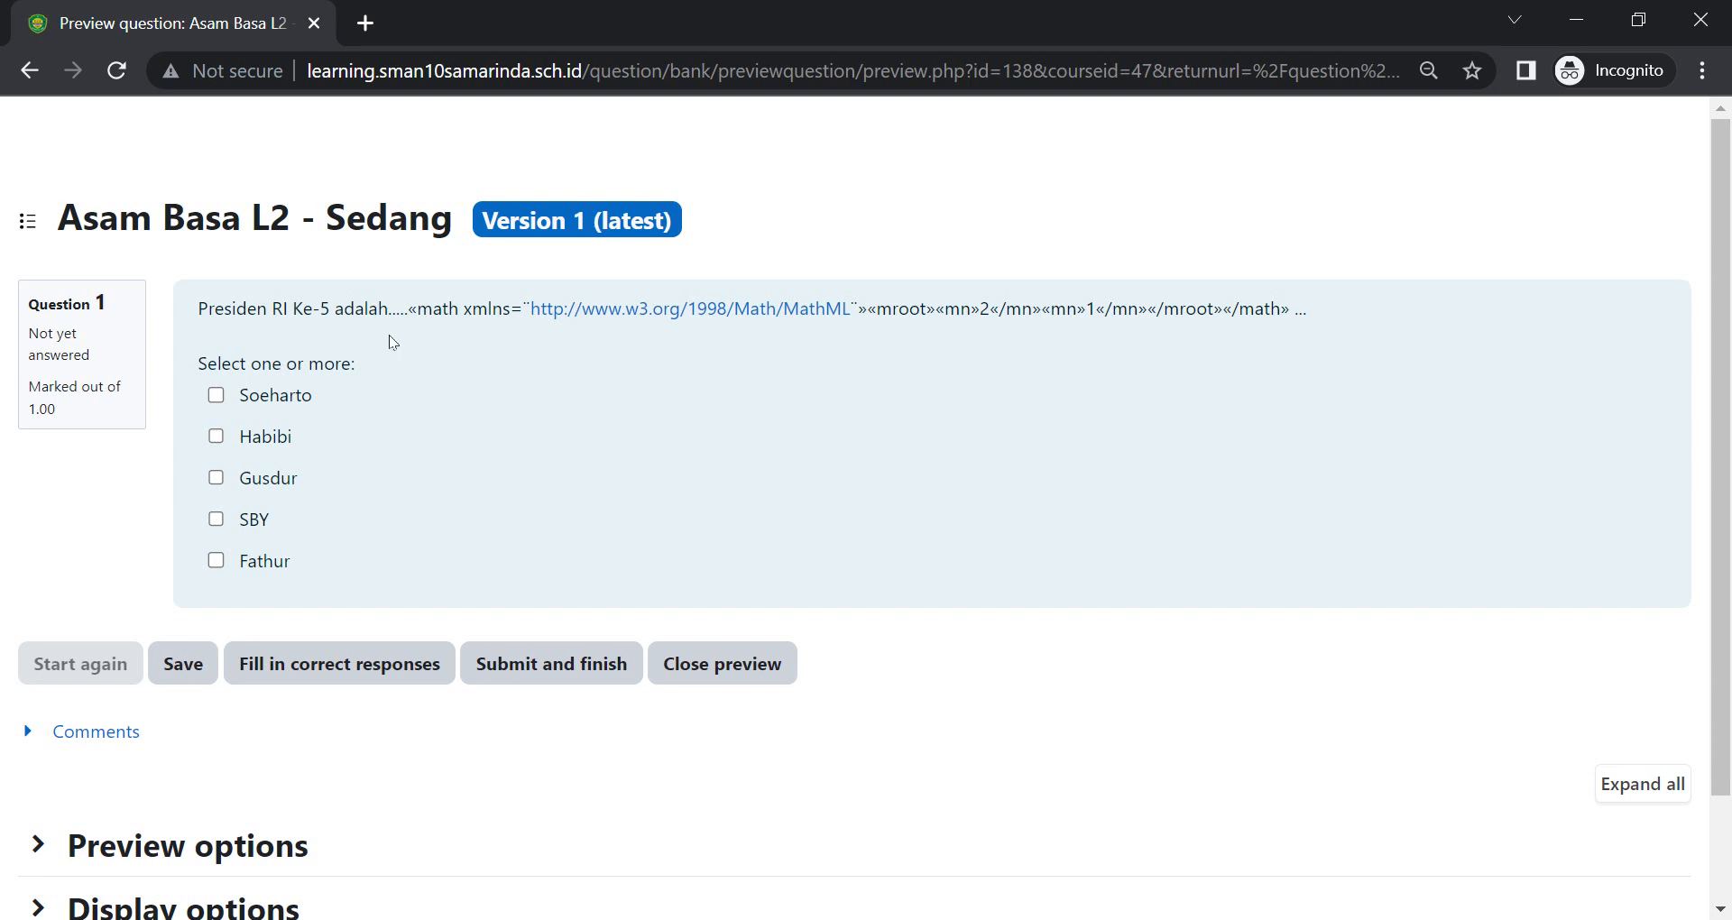
click(715, 663)
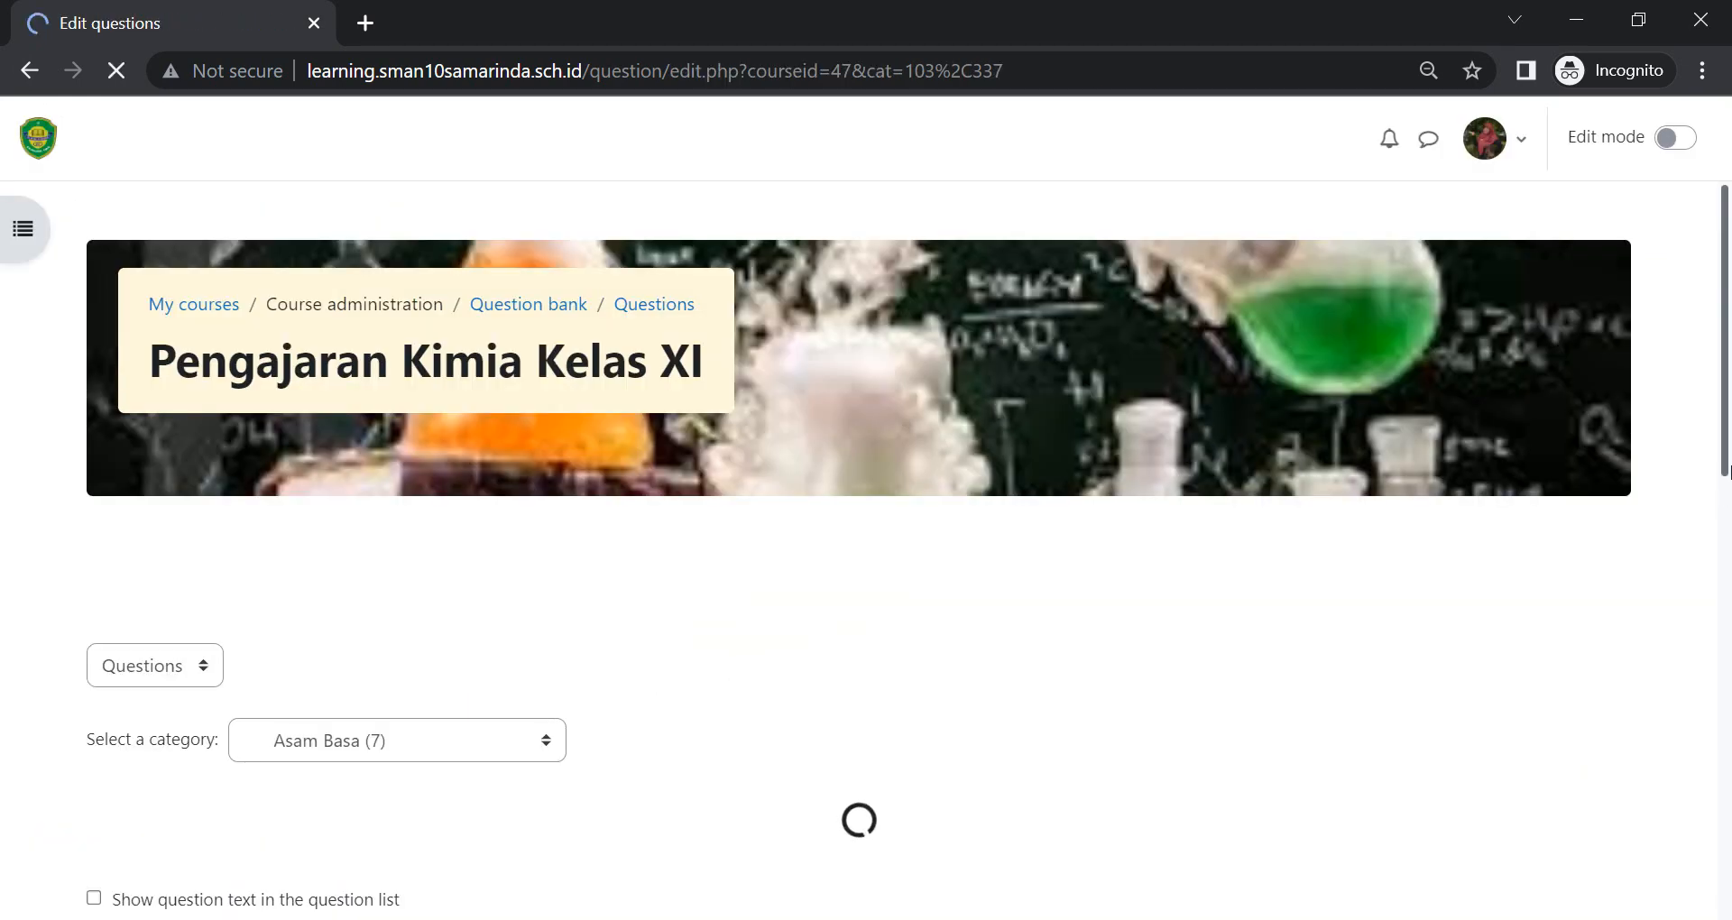
Preview the Asam Basa 101 - L2 - Sedang question, submit isomer as the answer, and close the preview.
scroll(1725, 516, down, 9)
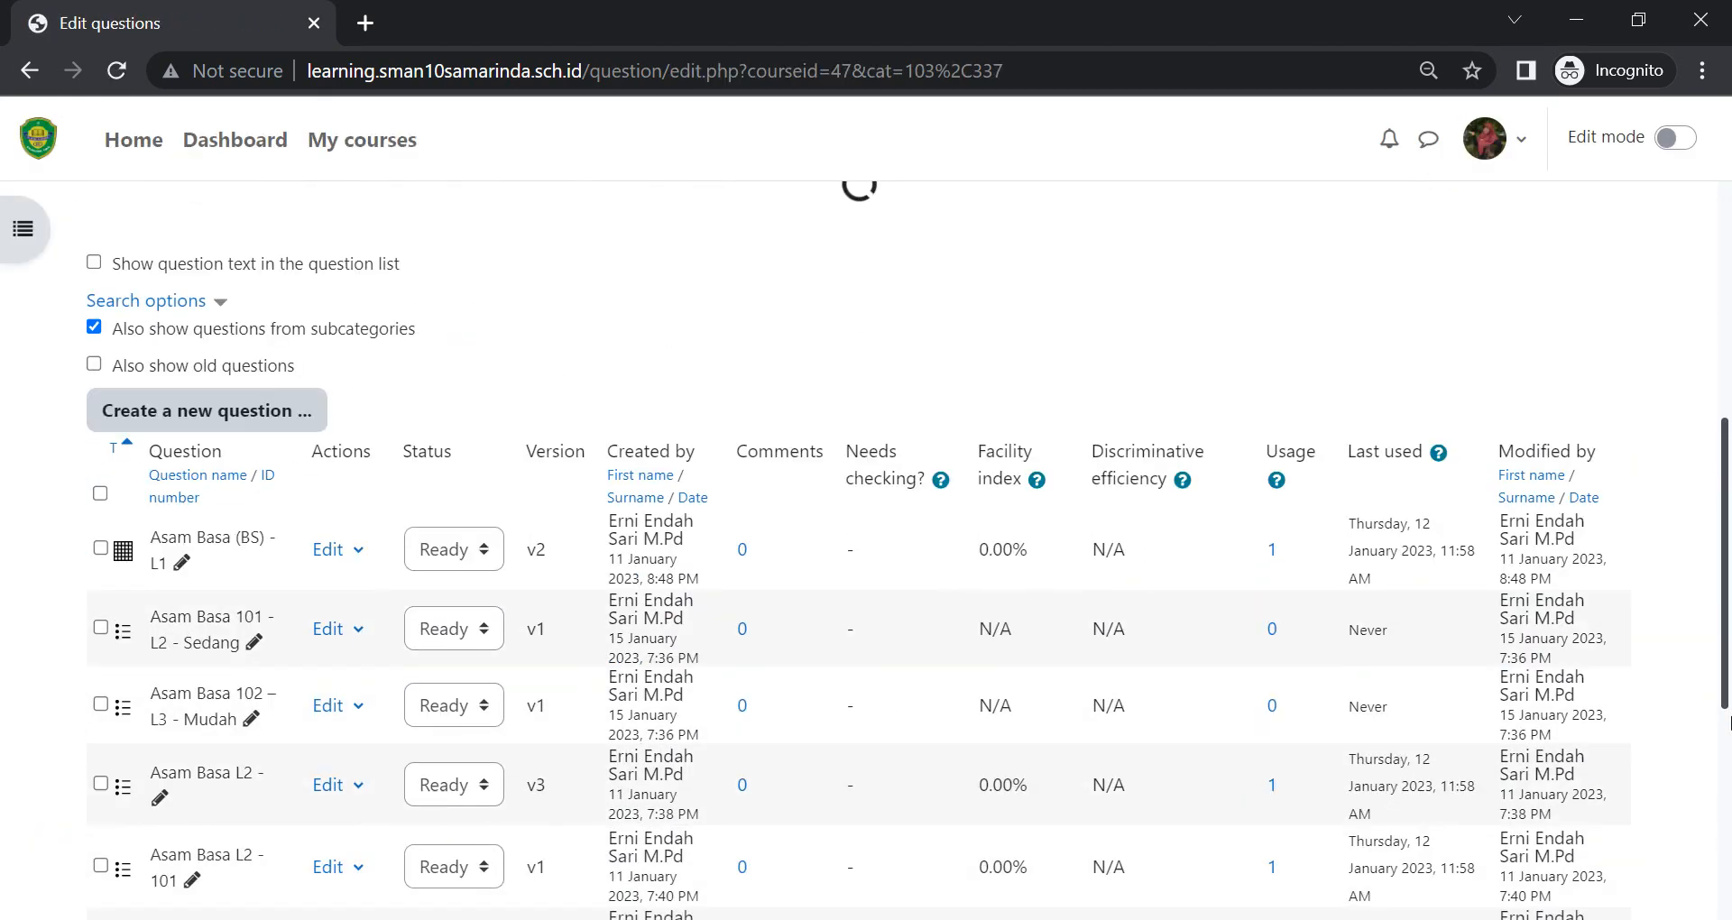
drag(1728, 762, 1728, 803)
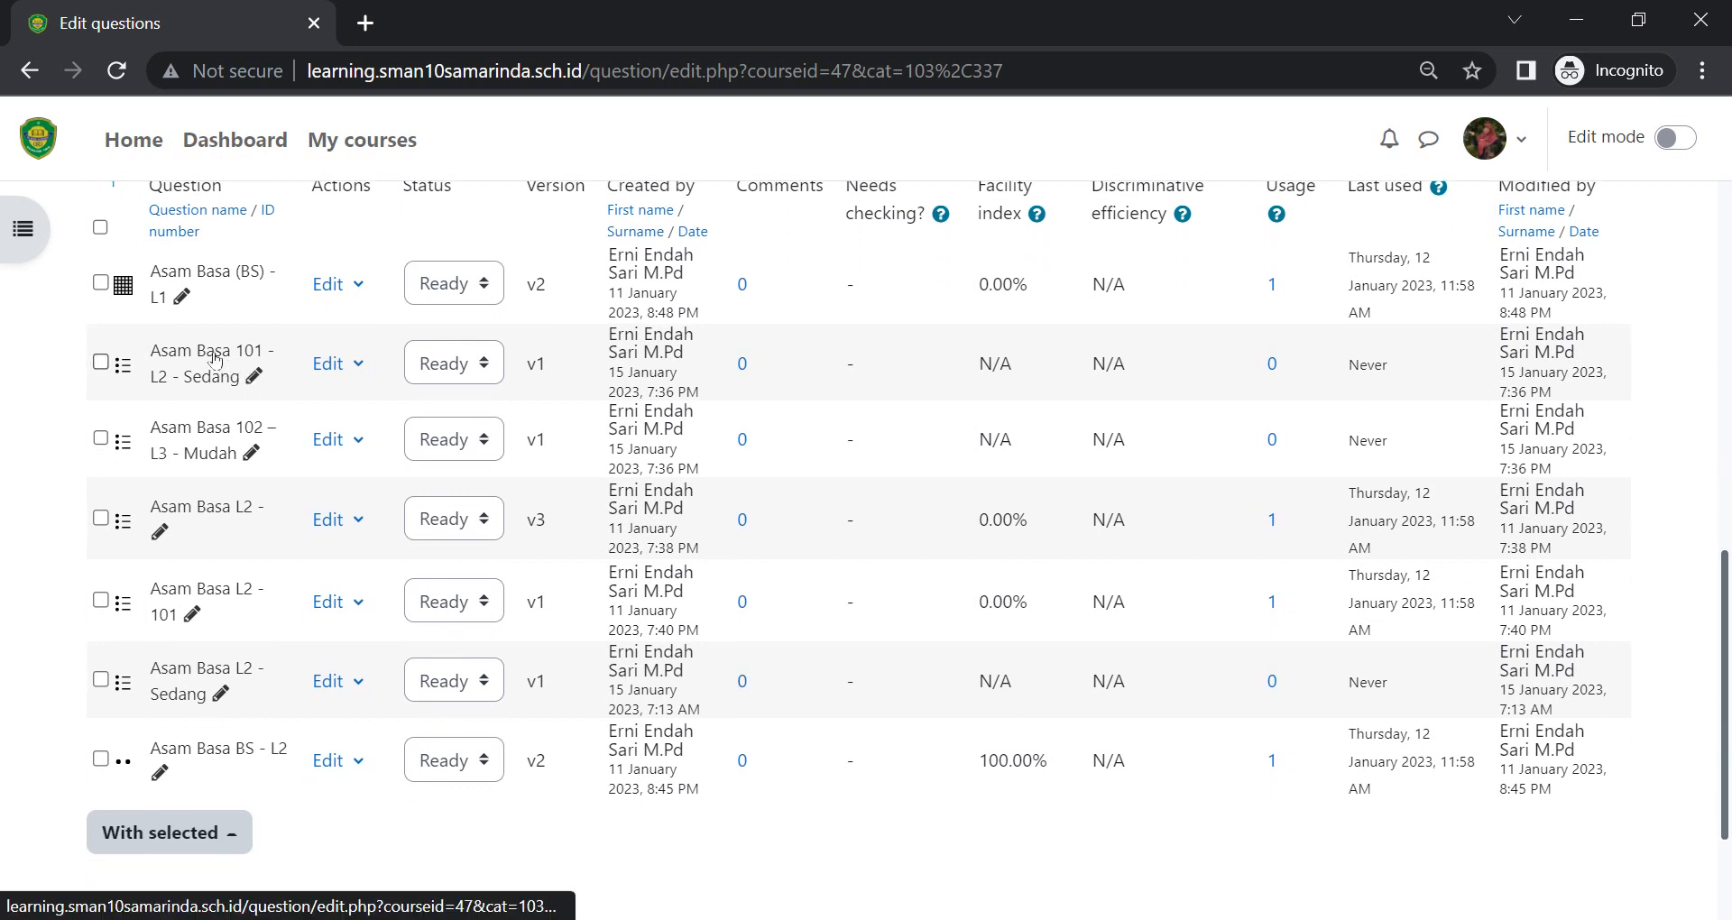
click(358, 364)
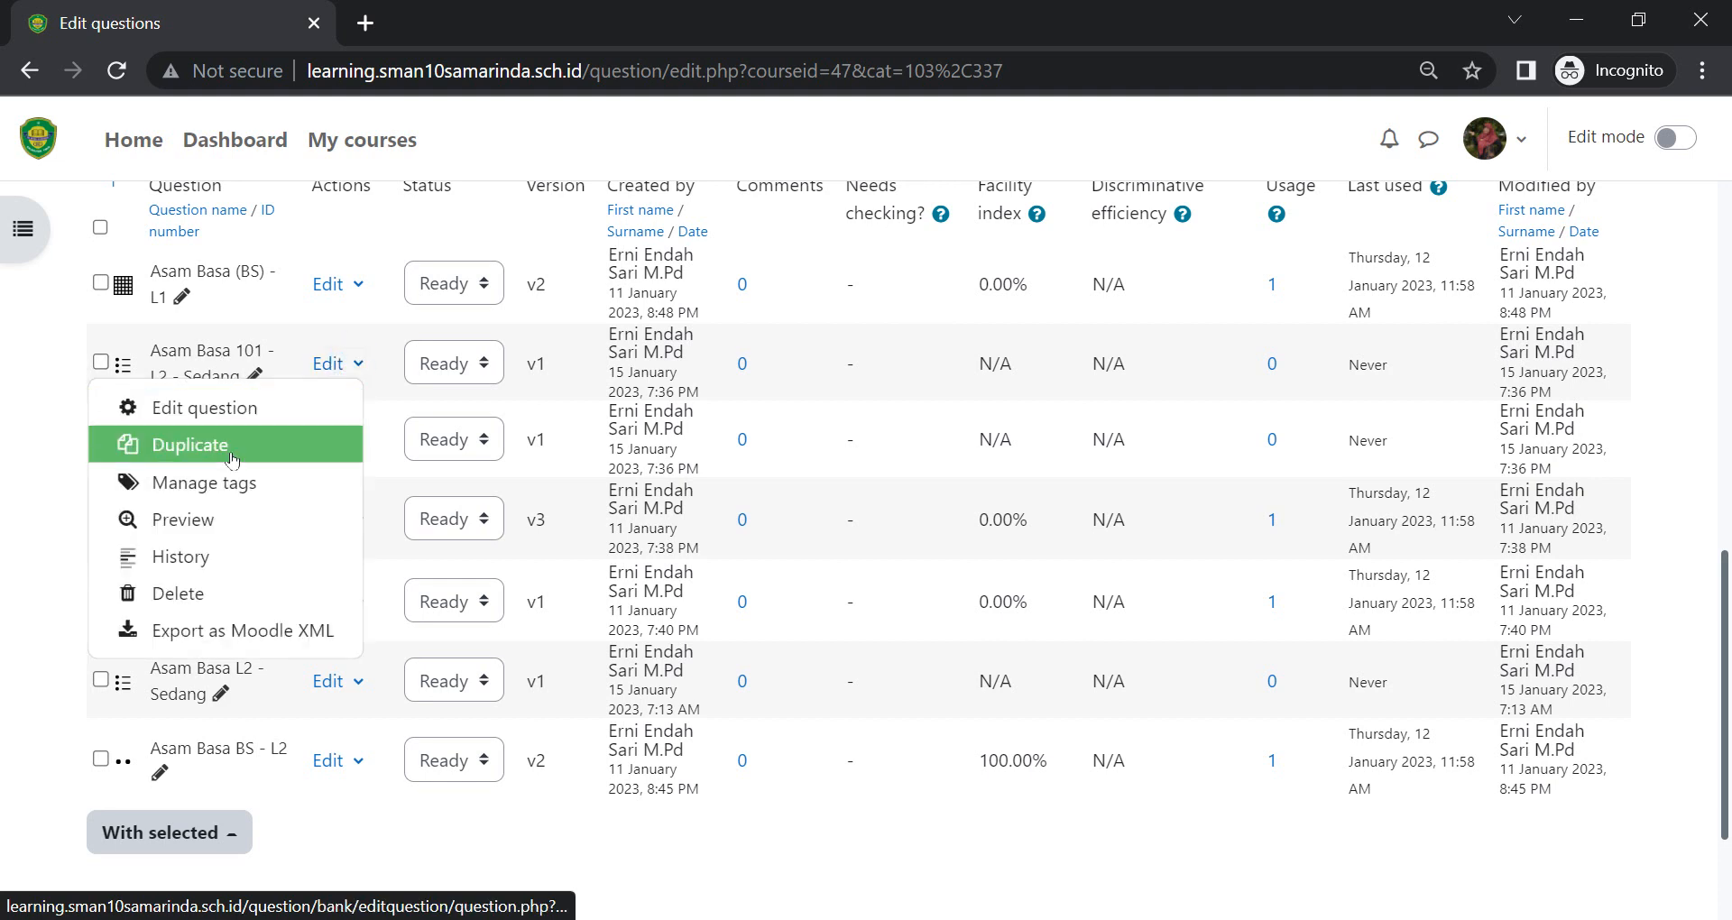
click(191, 527)
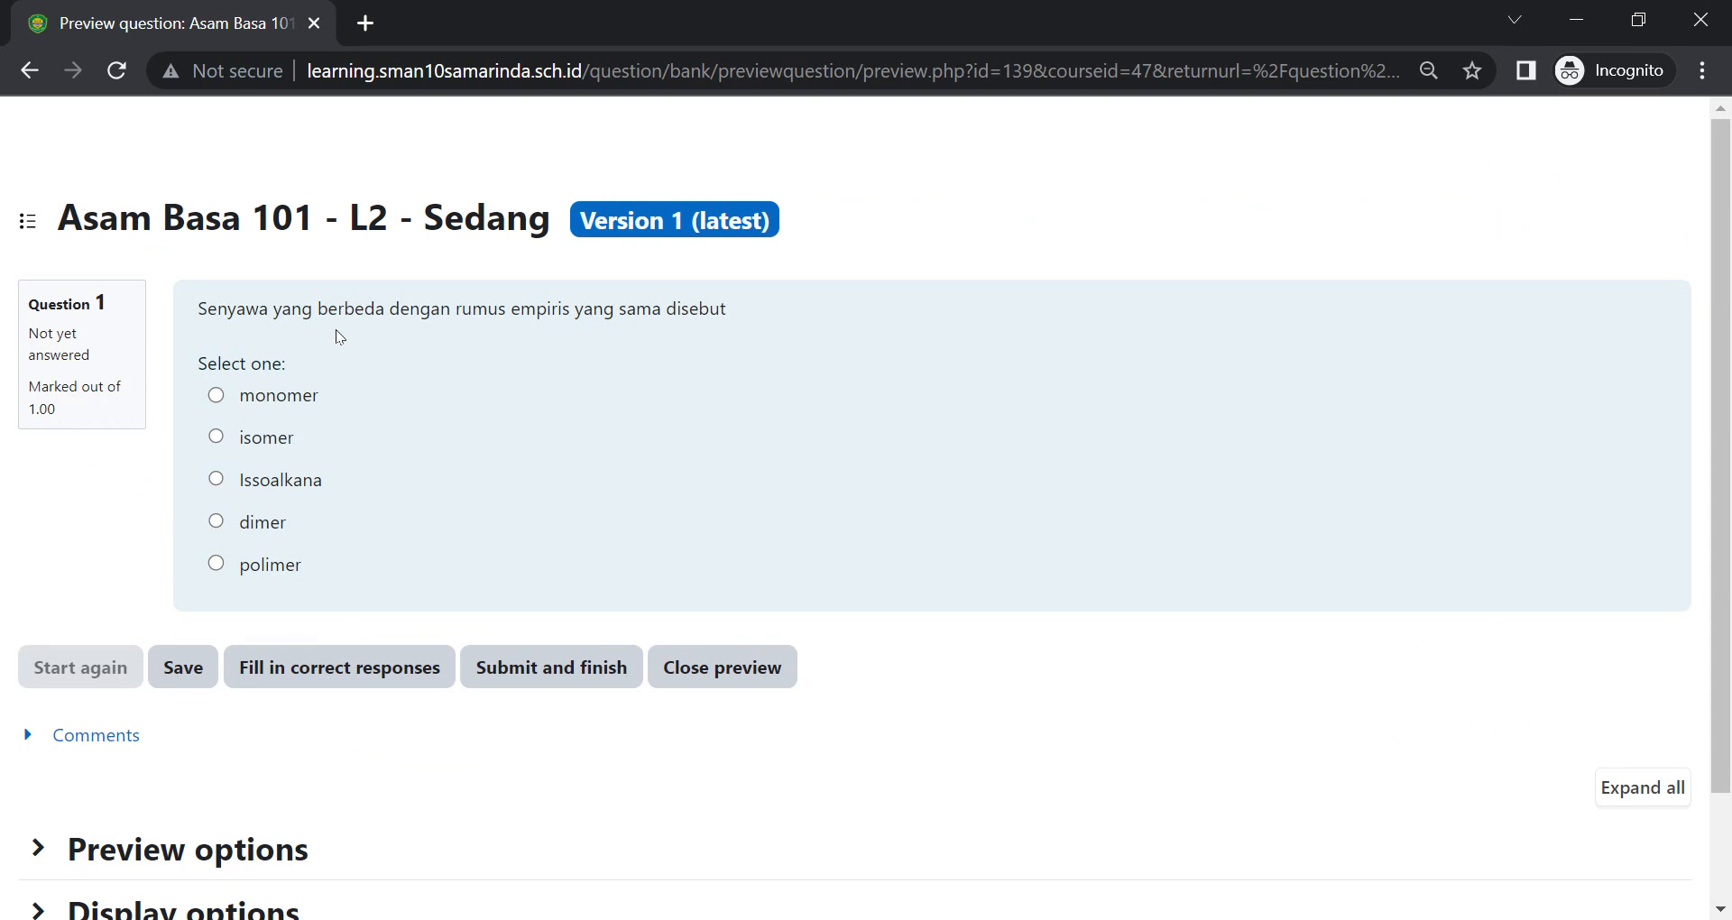
click(216, 439)
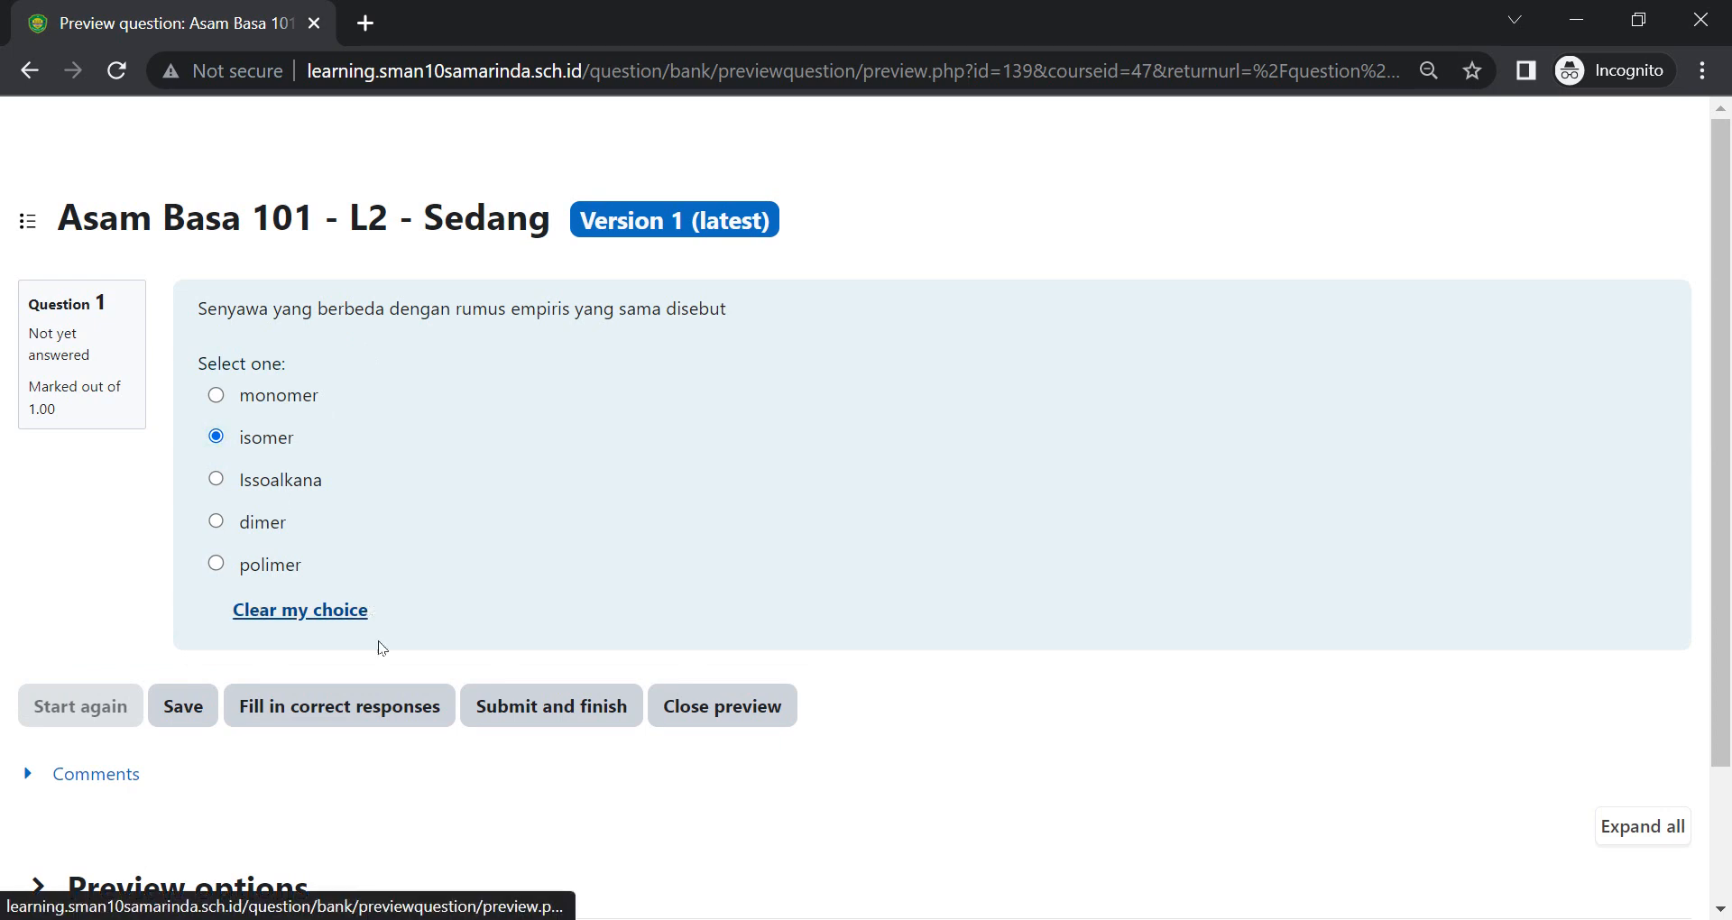
click(494, 711)
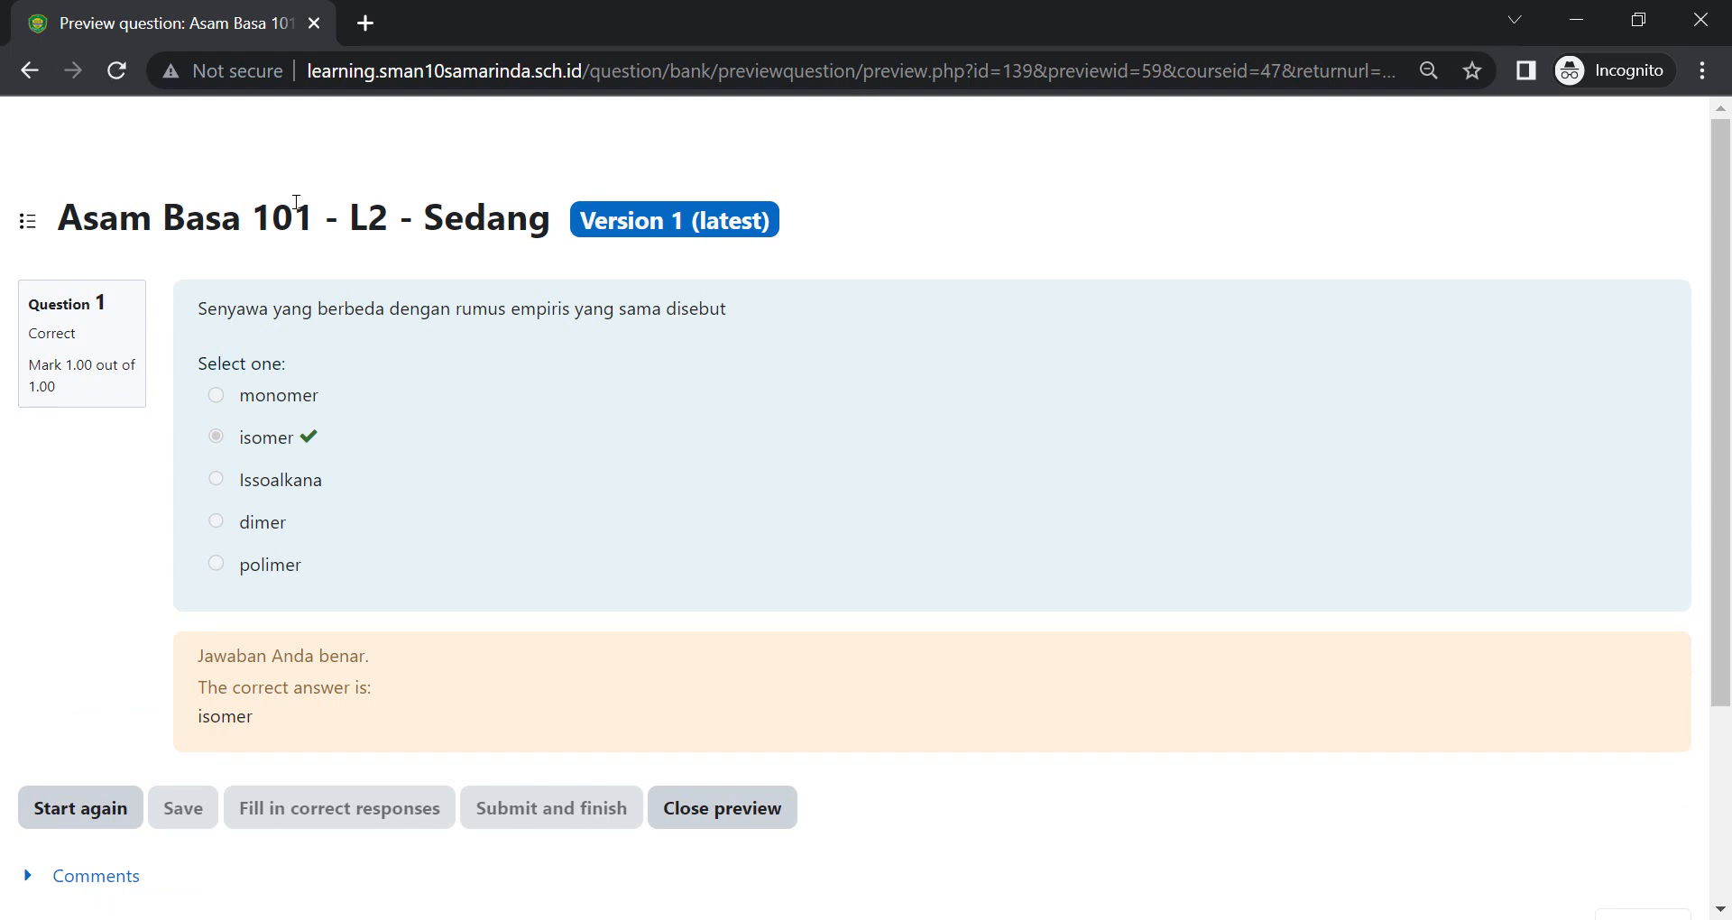
click(729, 819)
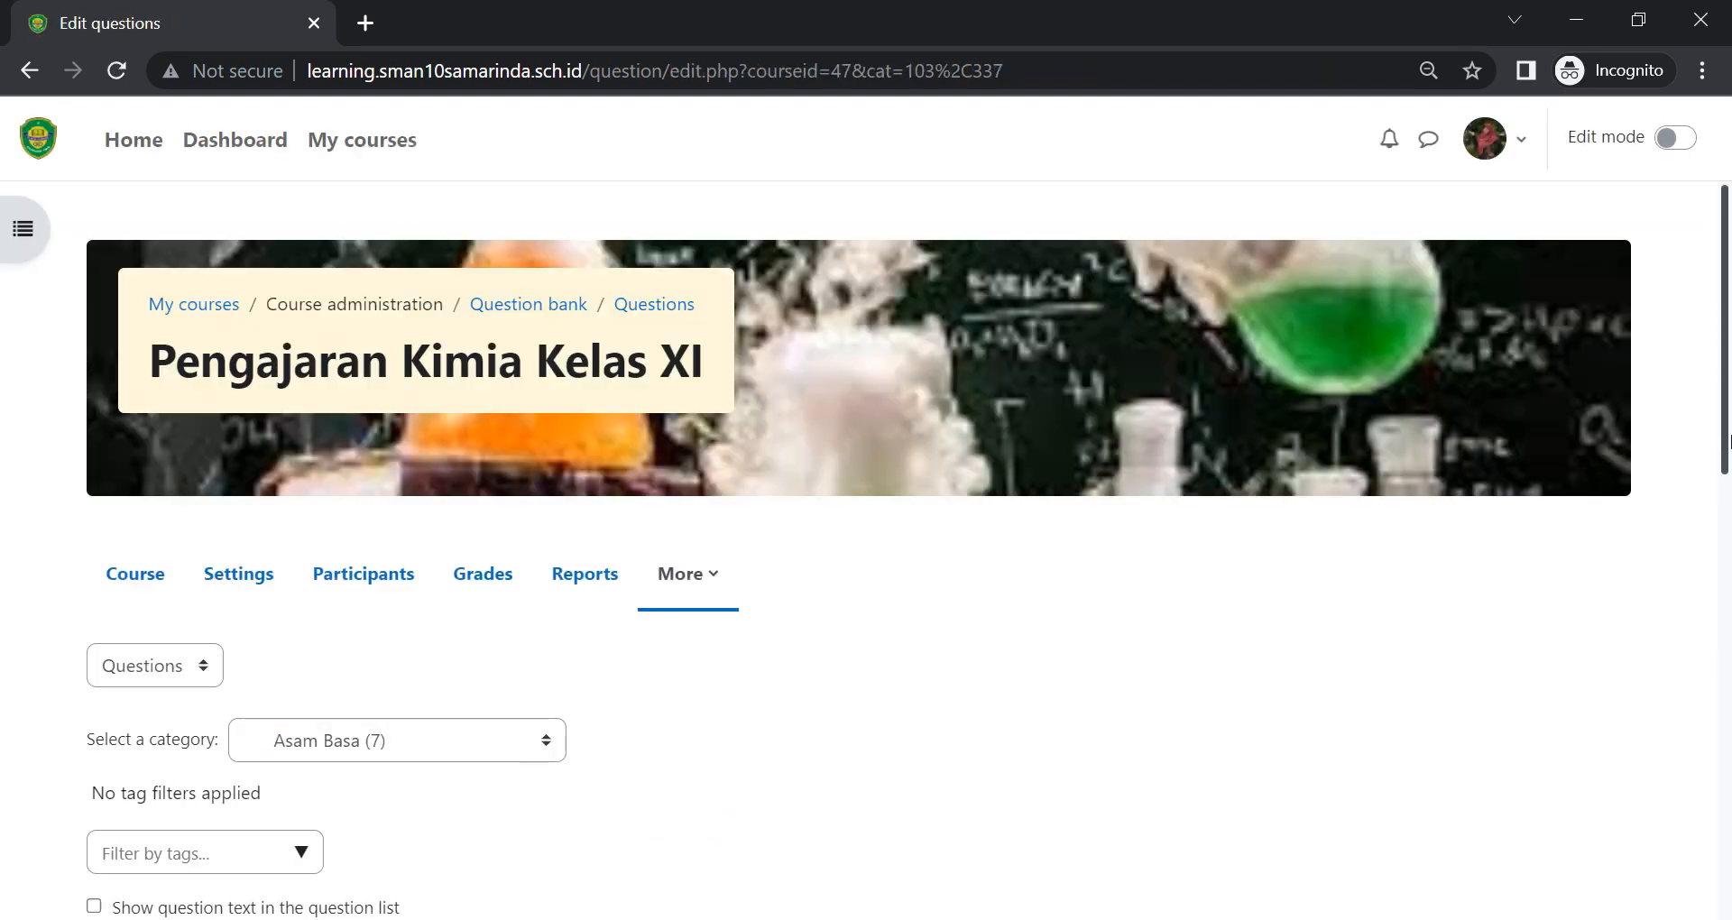
scroll(1718, 453, down, 3)
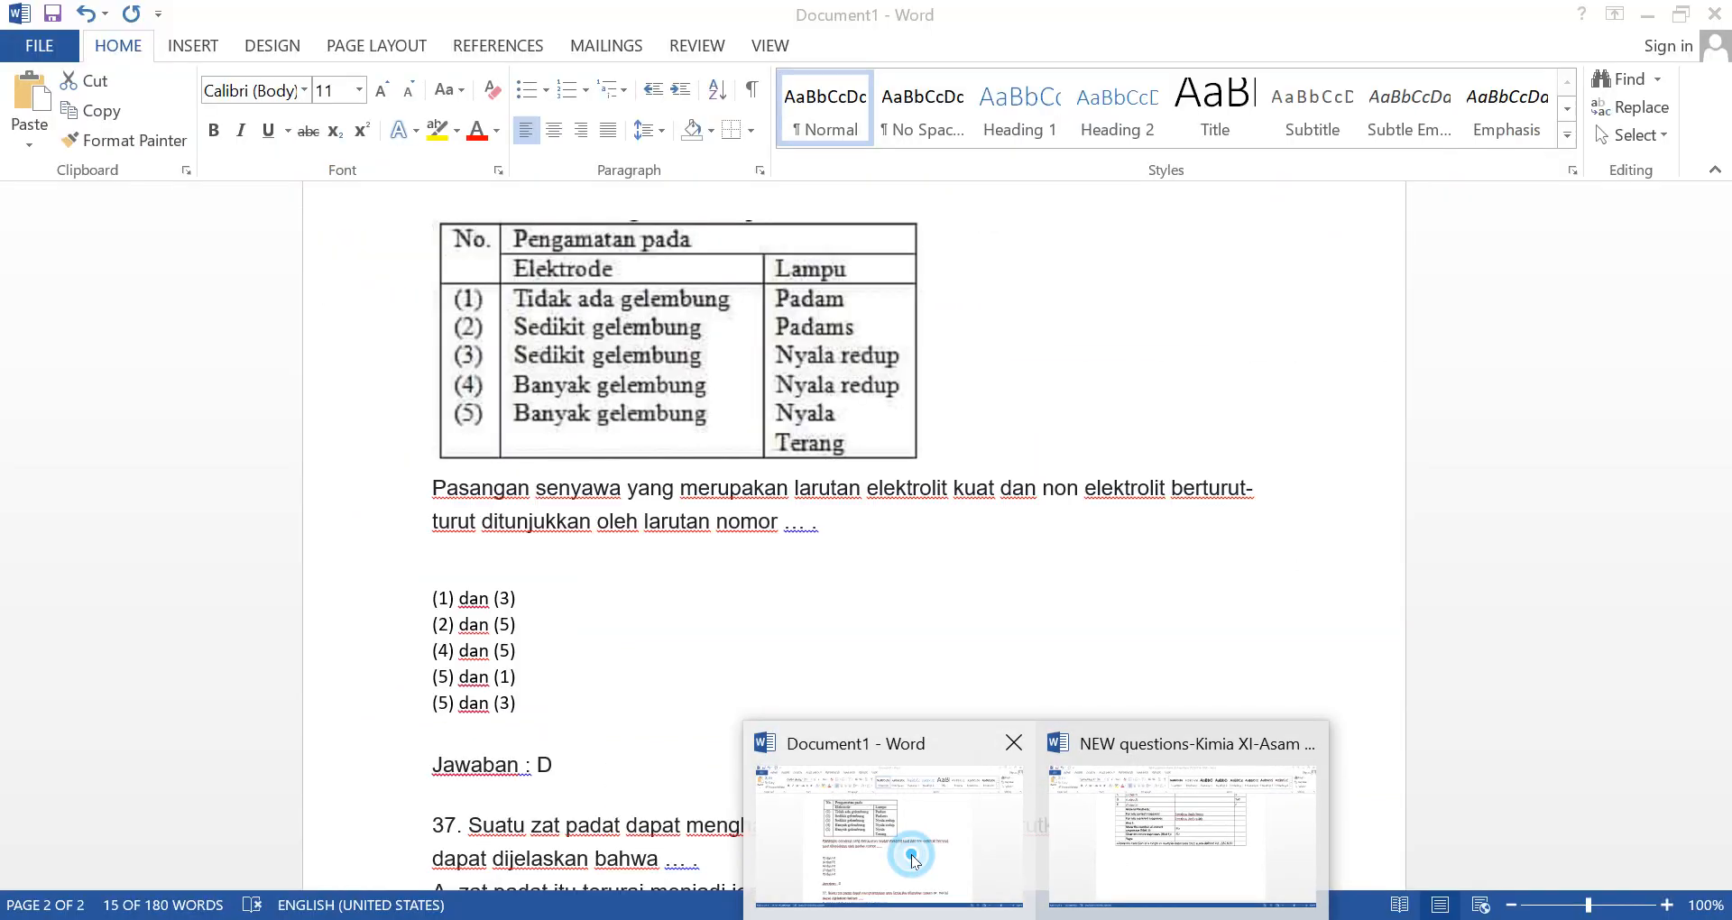
Switch to Document1 in Word and examine the source answer choices below the electrolyte table question.
click(901, 848)
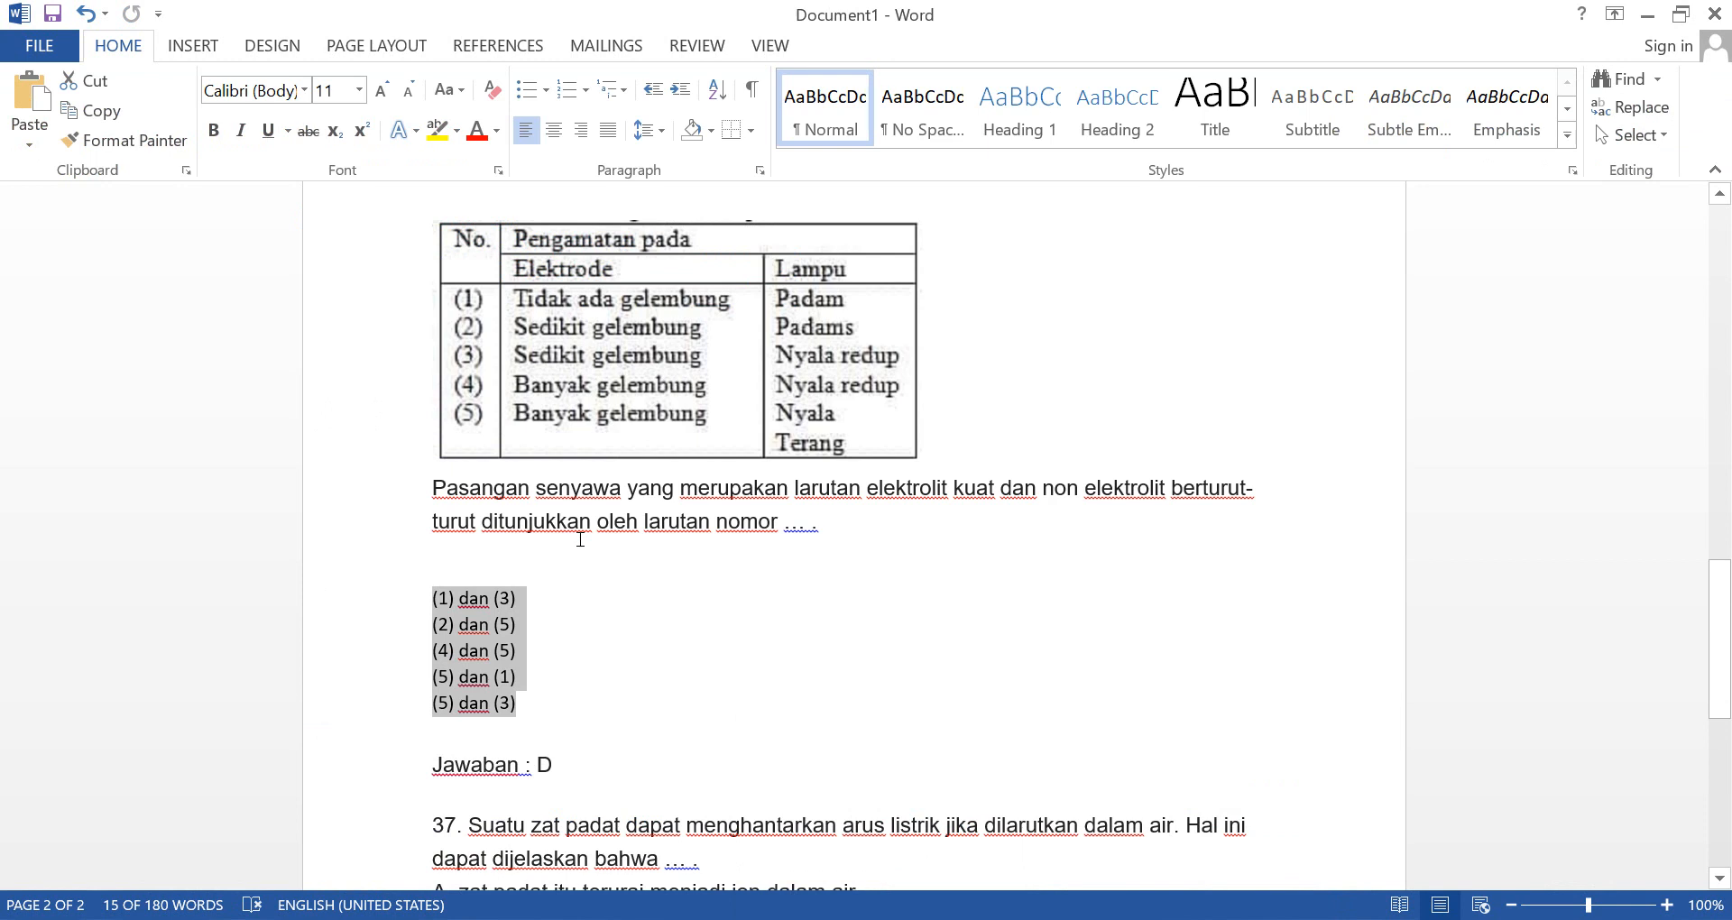
click(549, 688)
drag(534, 727, 462, 620)
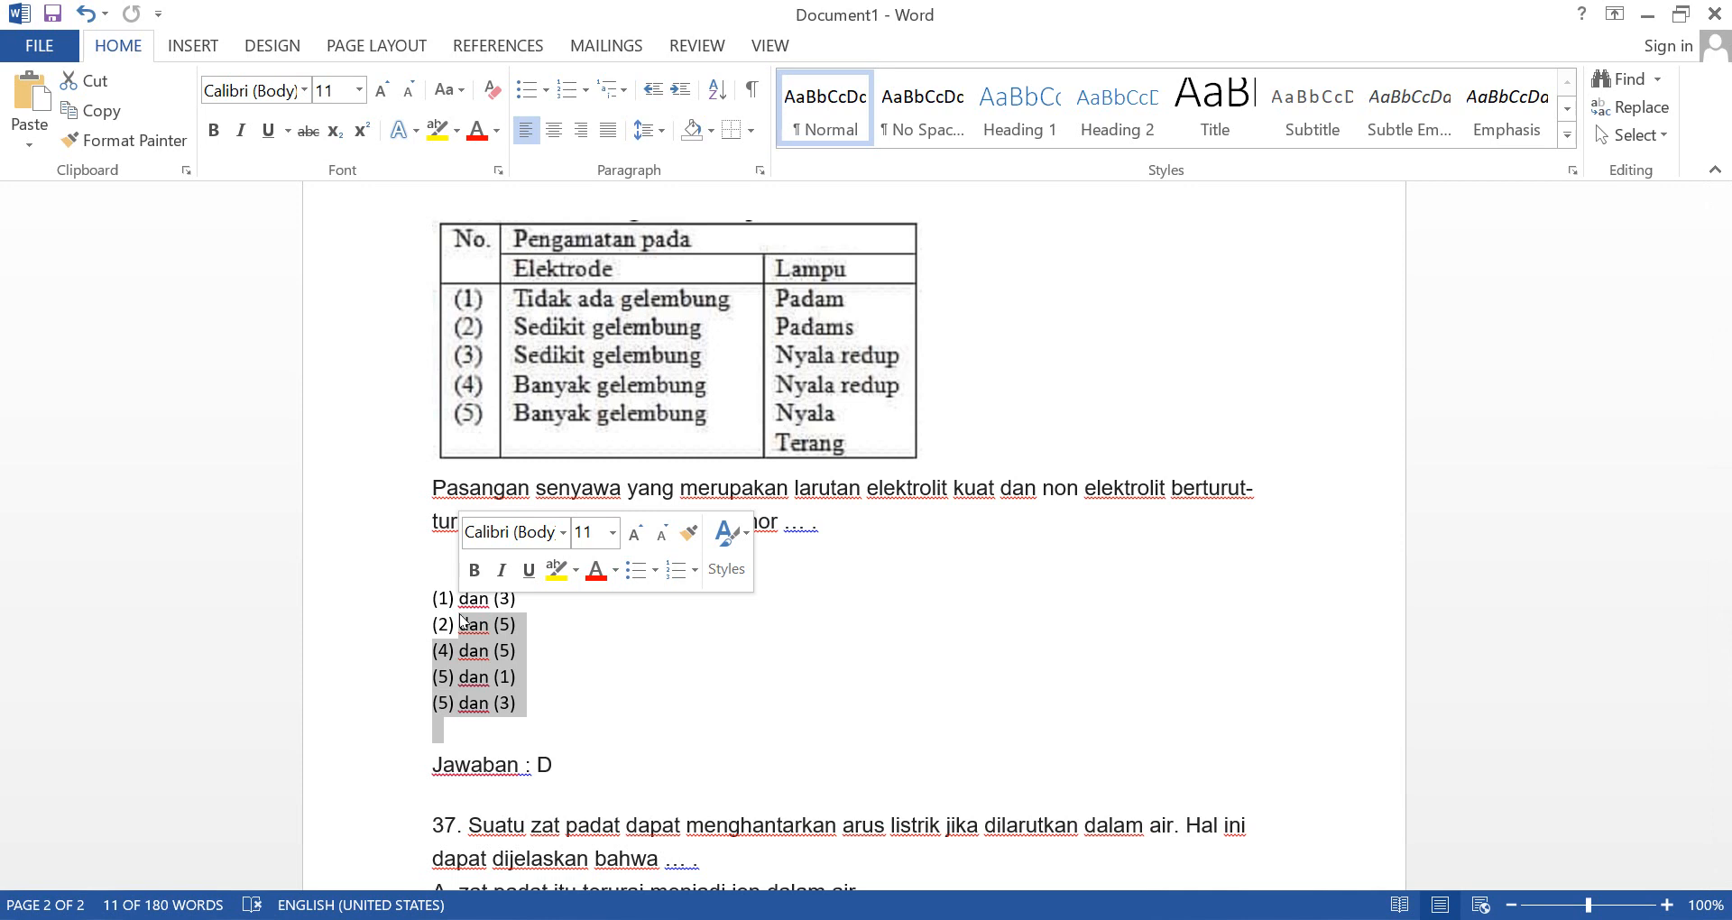
click(560, 679)
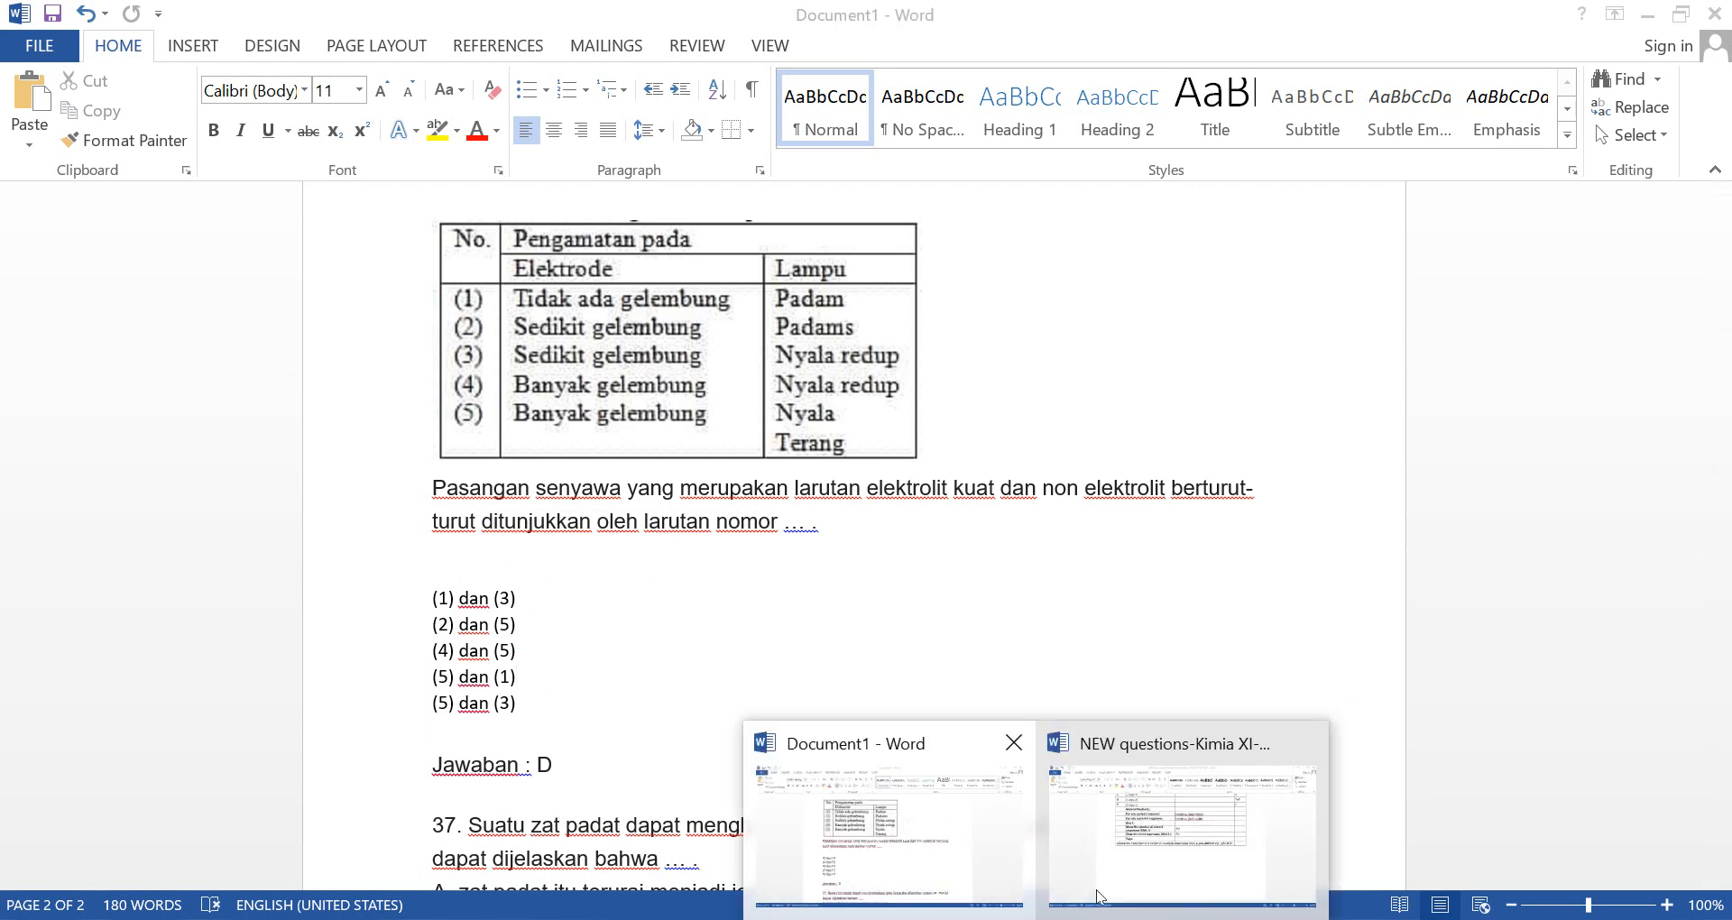
click(1175, 866)
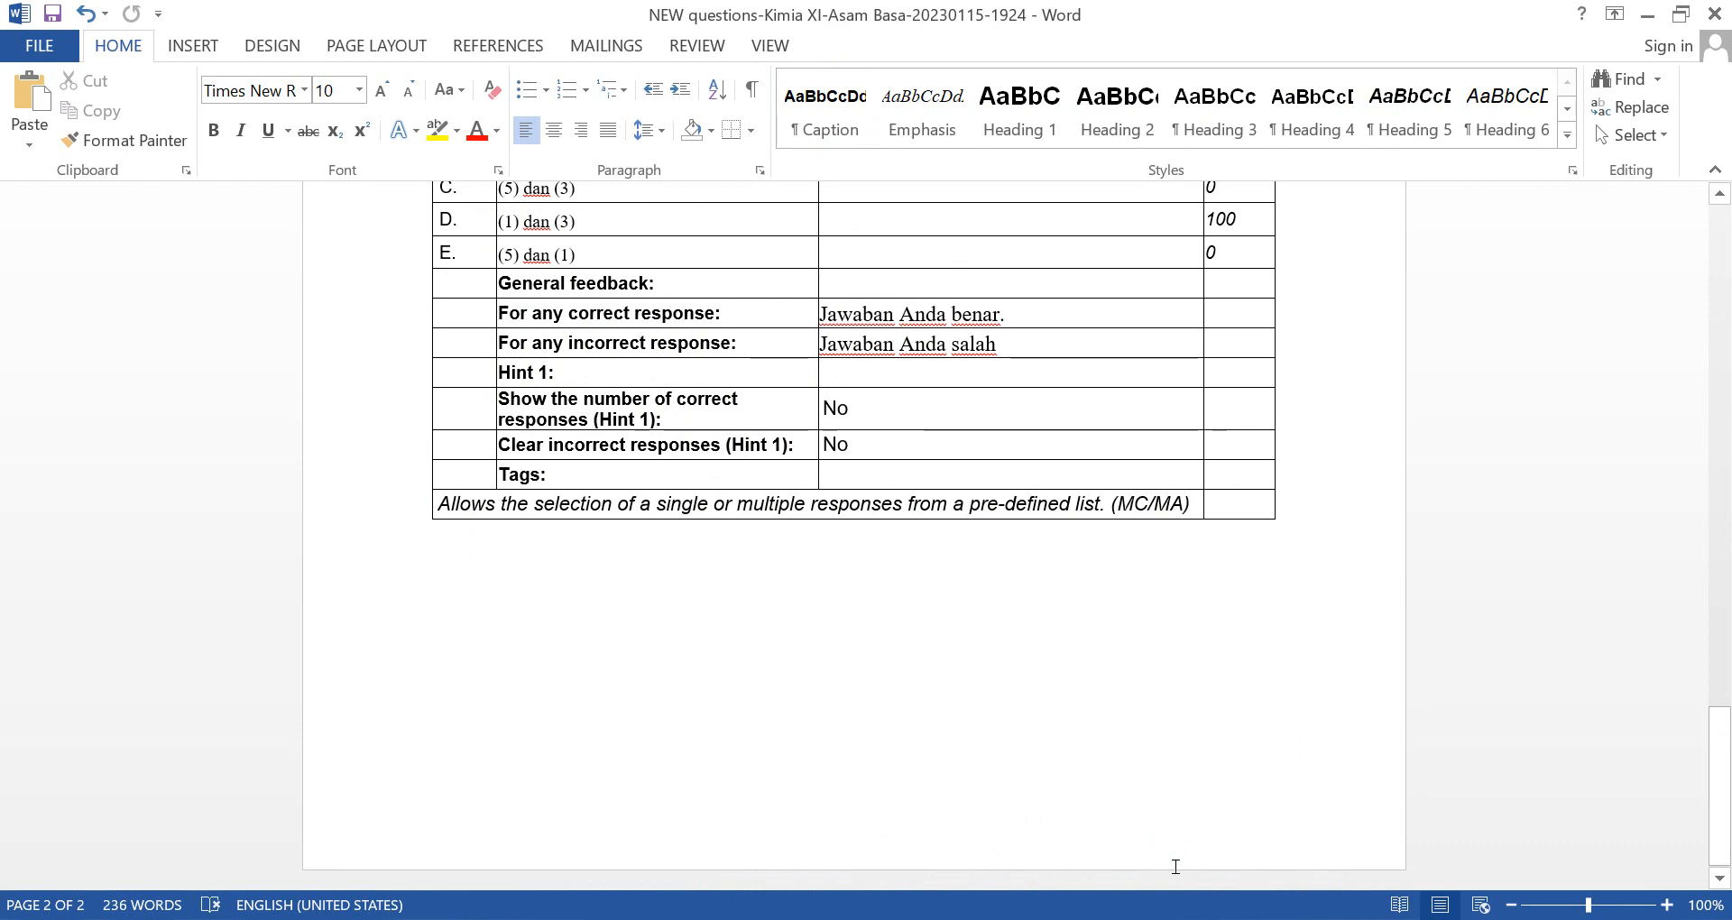
click(1727, 790)
drag(1719, 748, 1724, 613)
scroll(1728, 612, up, 2)
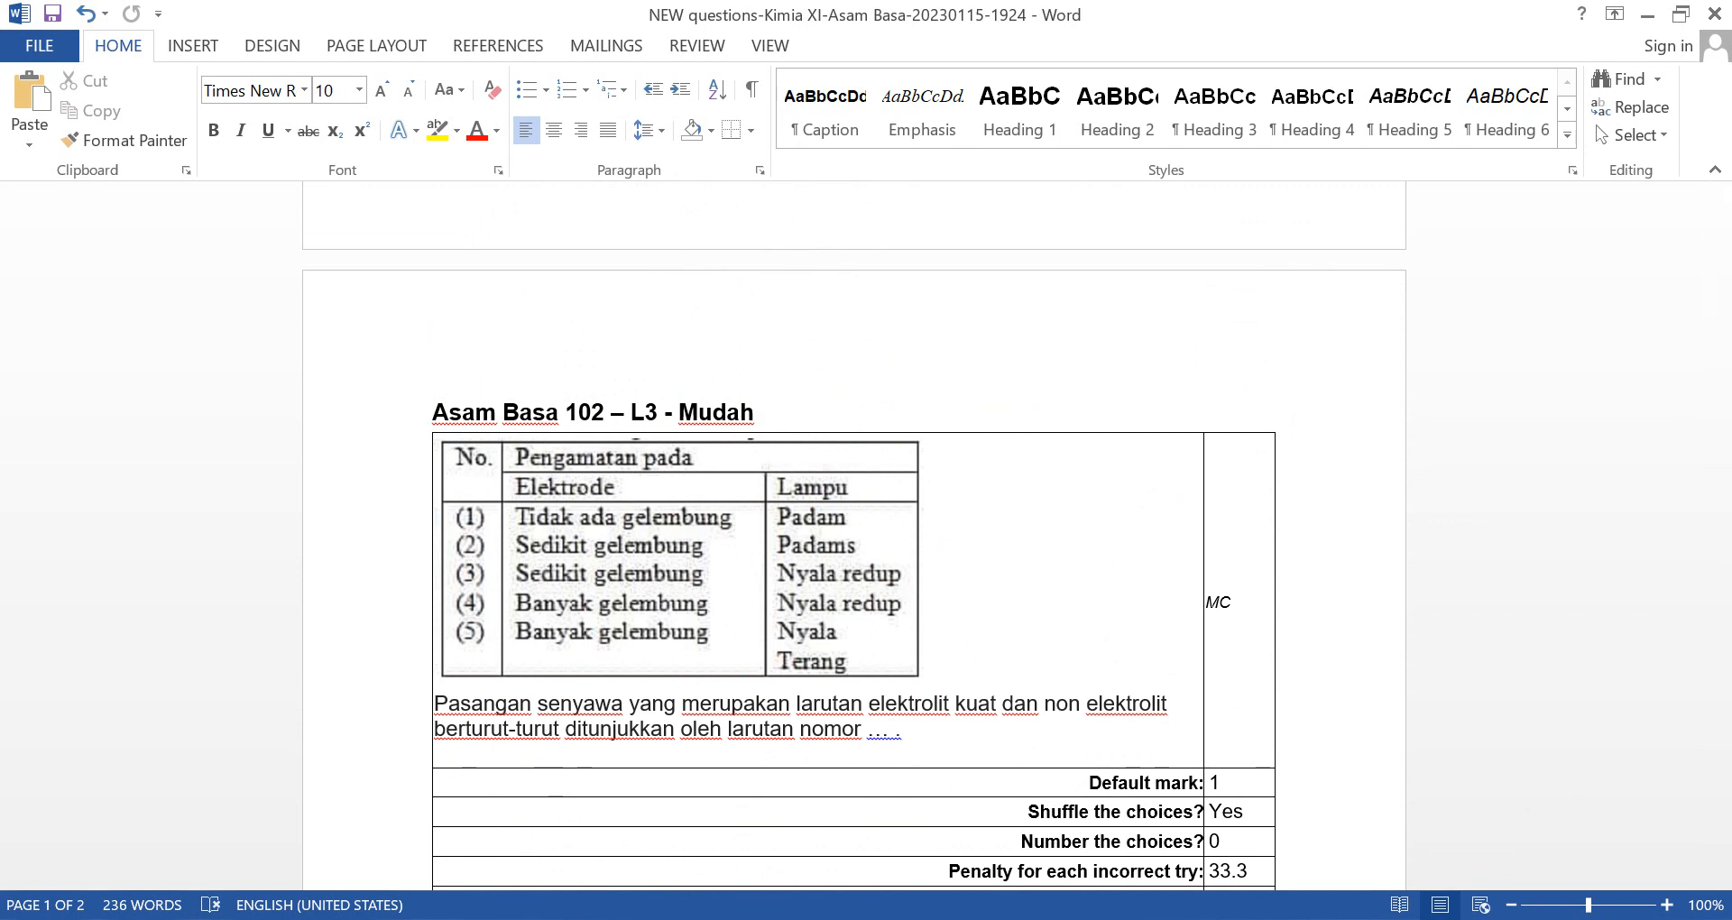
Switch back to the Edit questions window in Chrome and view the category selection of the question bank.
mouse_move(968, 919)
mouse_move(765, 919)
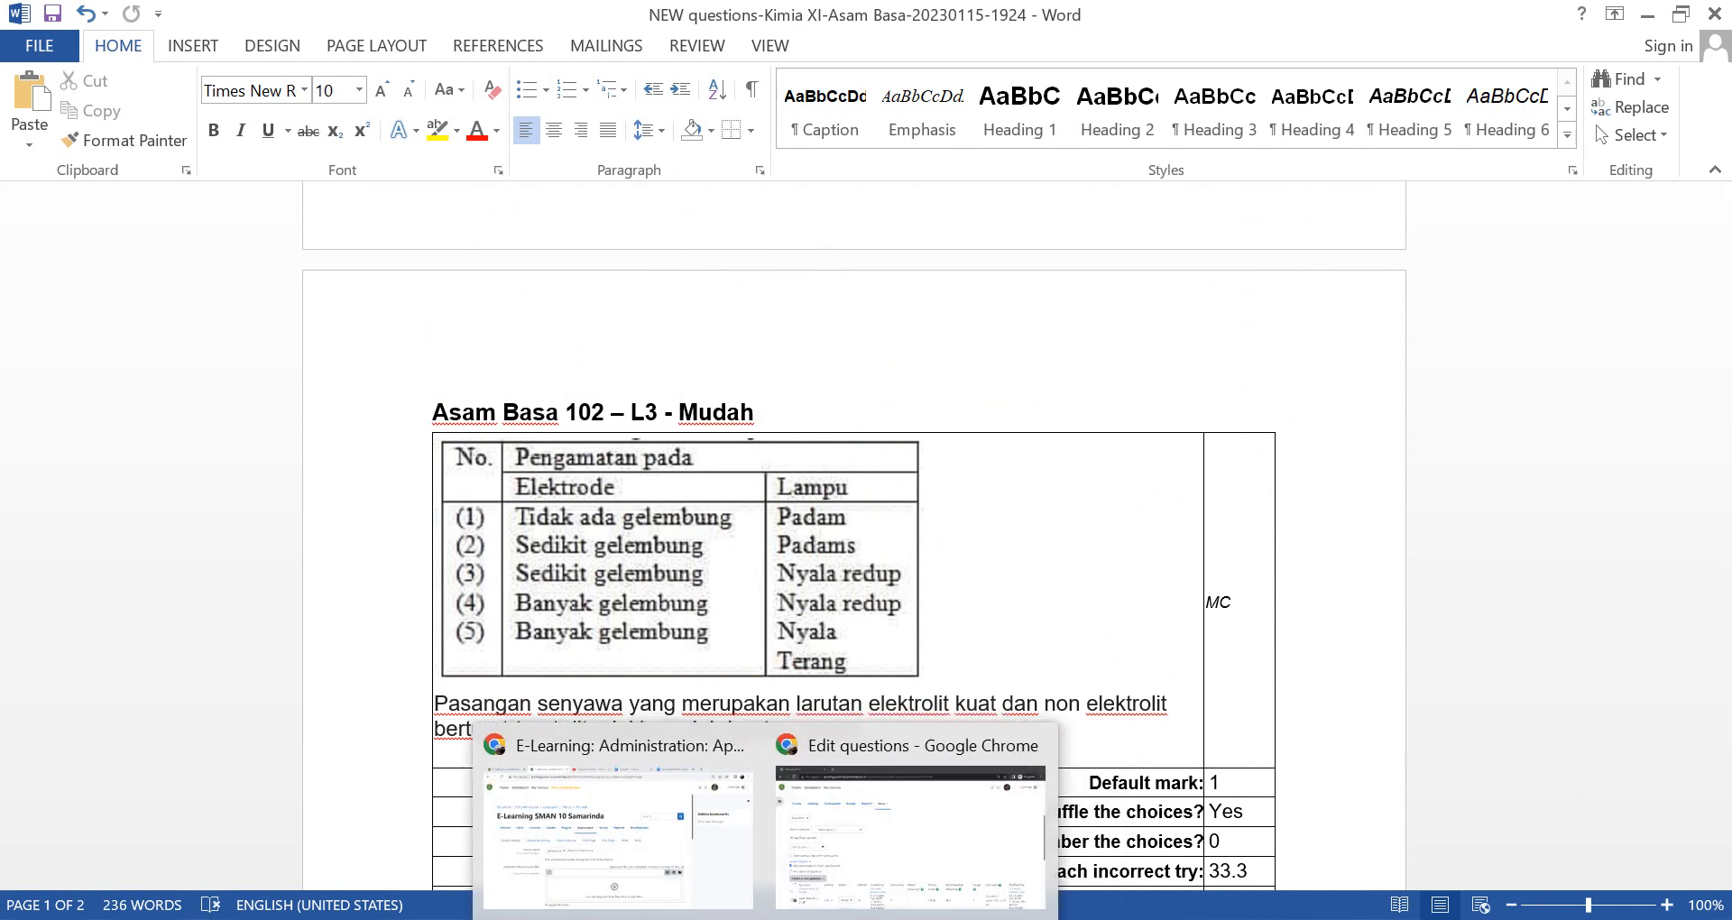
click(855, 877)
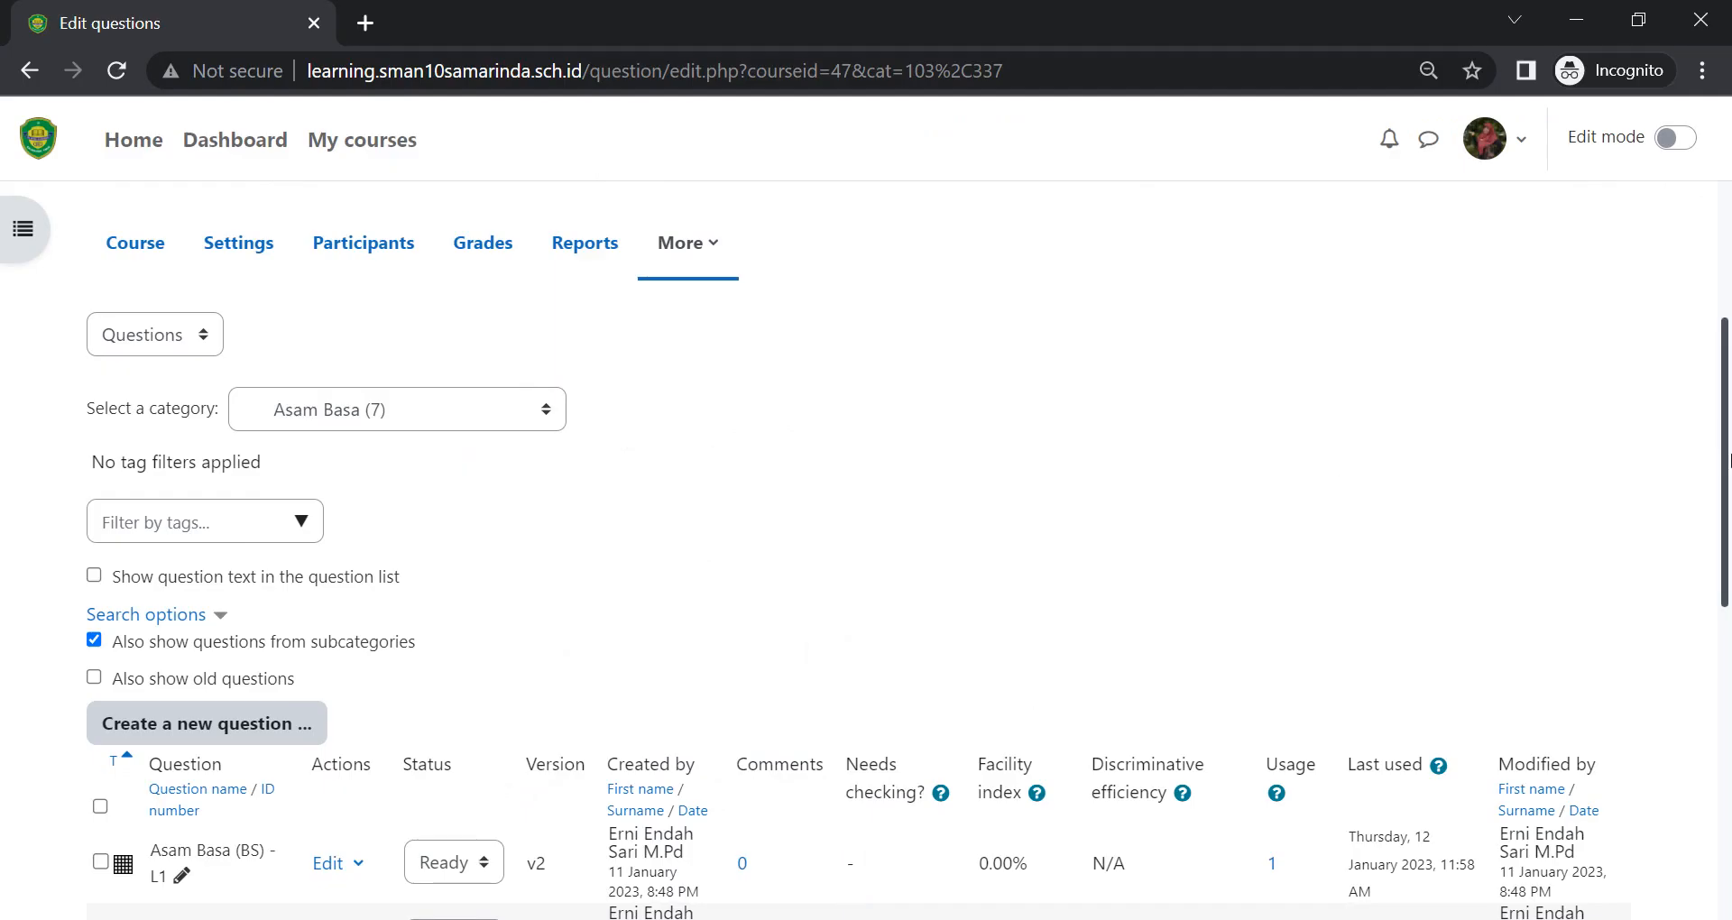
drag(1729, 460, 1729, 422)
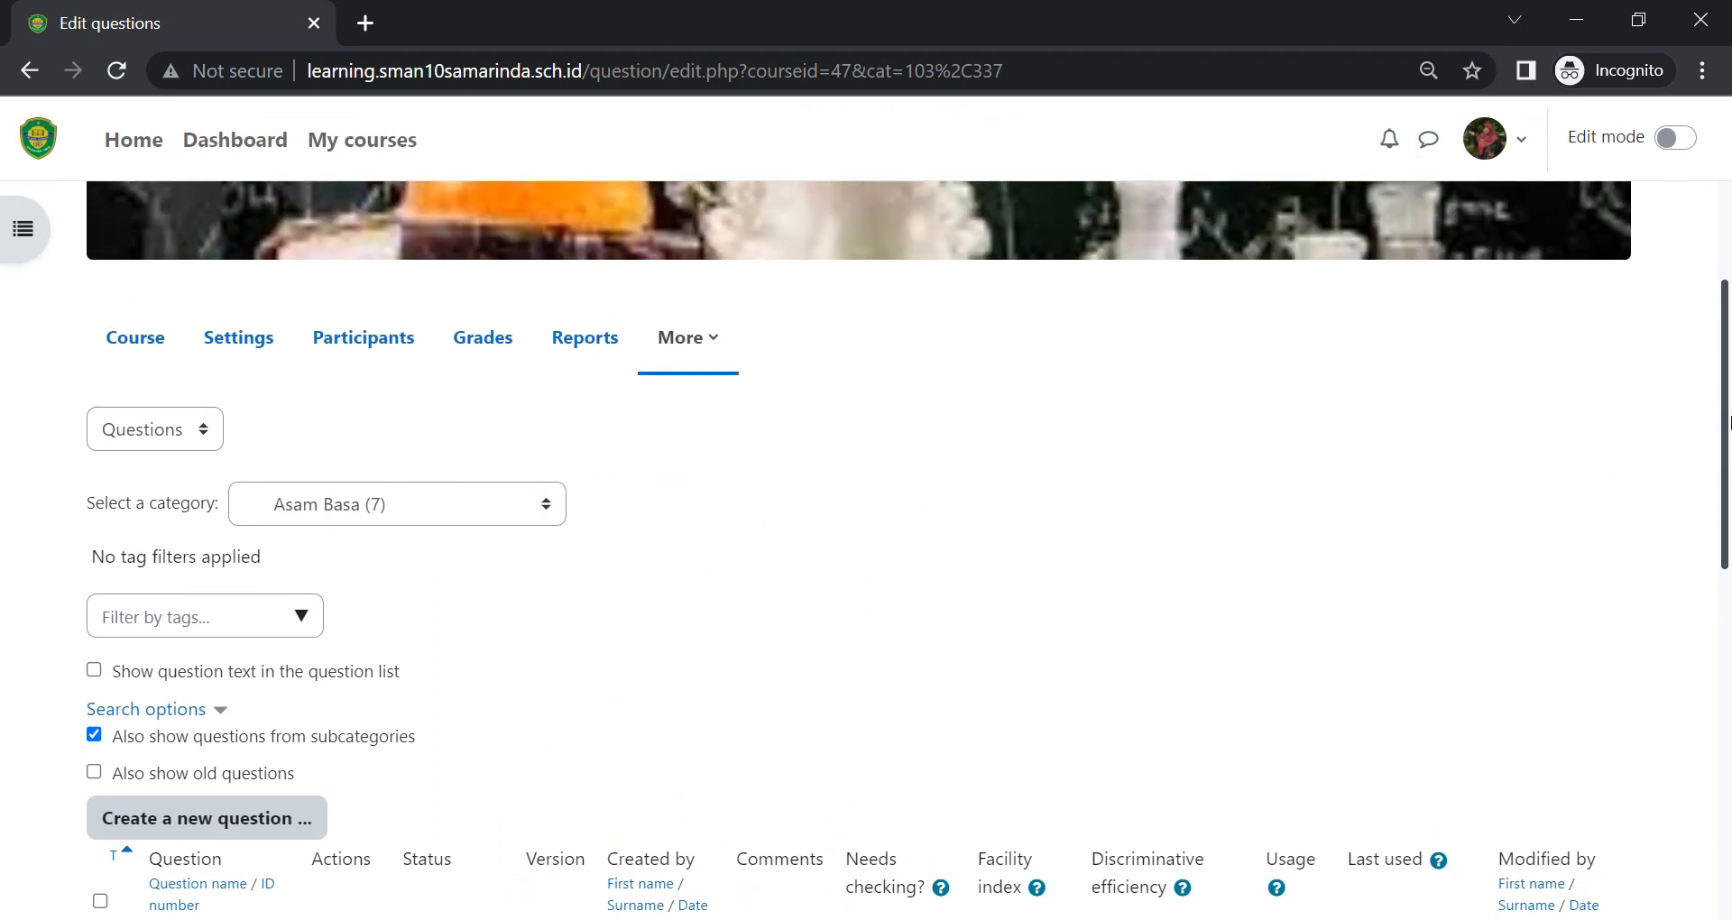